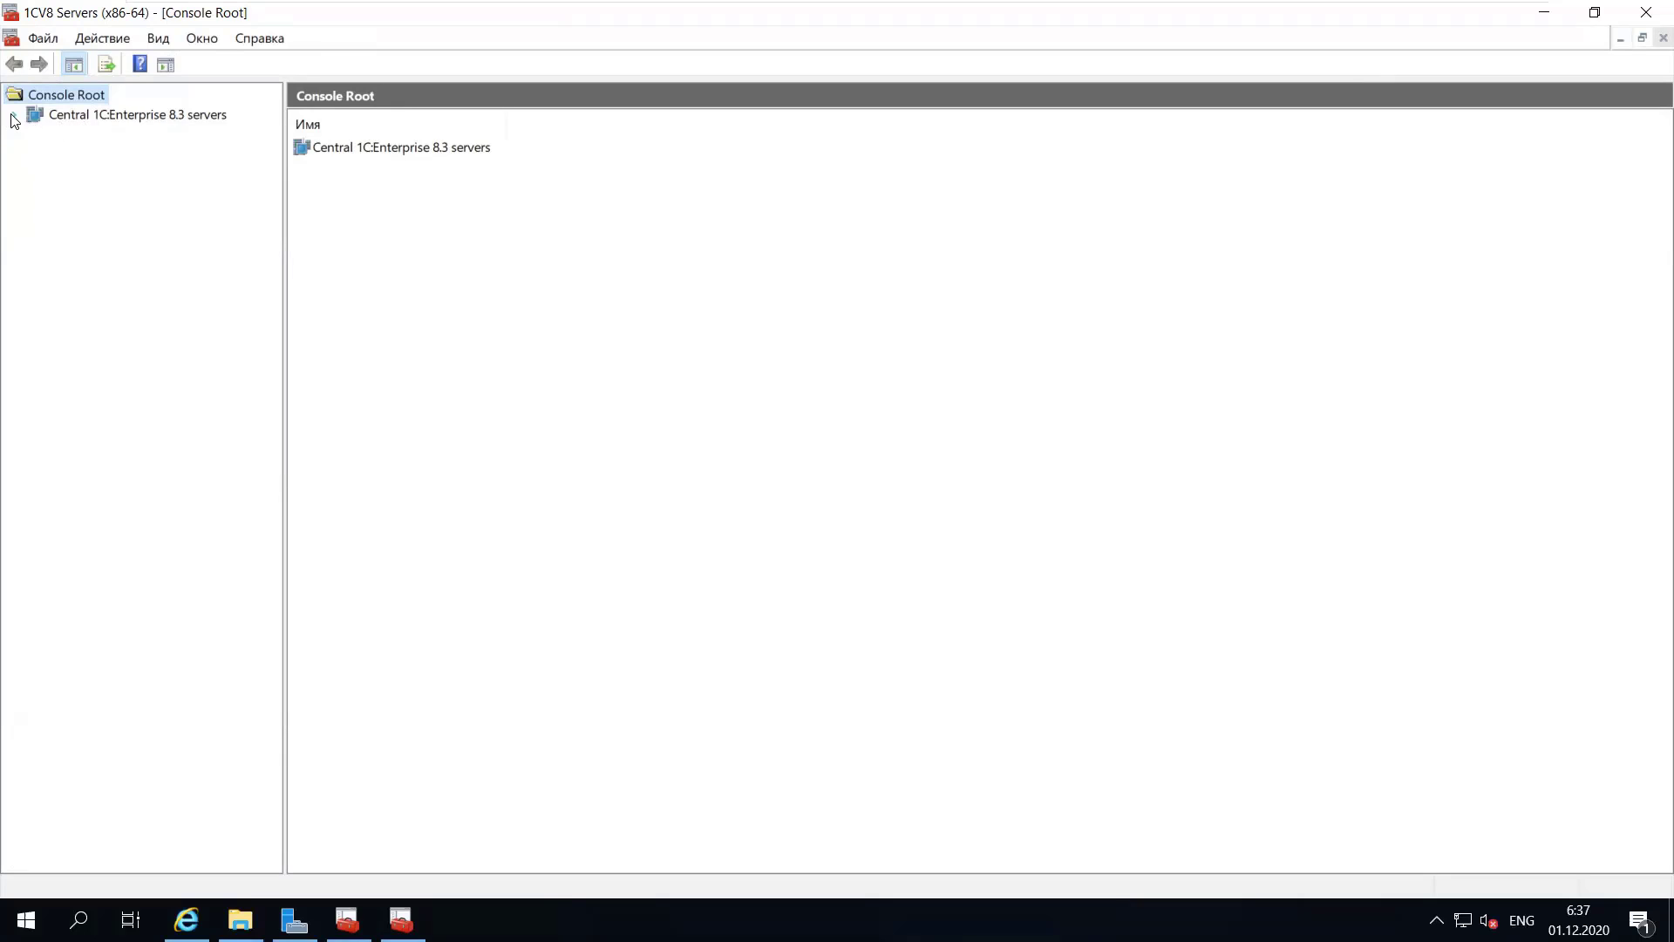
- Try loading the Central 1C:Enterprise 8.3 servers node, then close МояСуперКонсоль and the 1CV8 Servers console
click(88, 120)
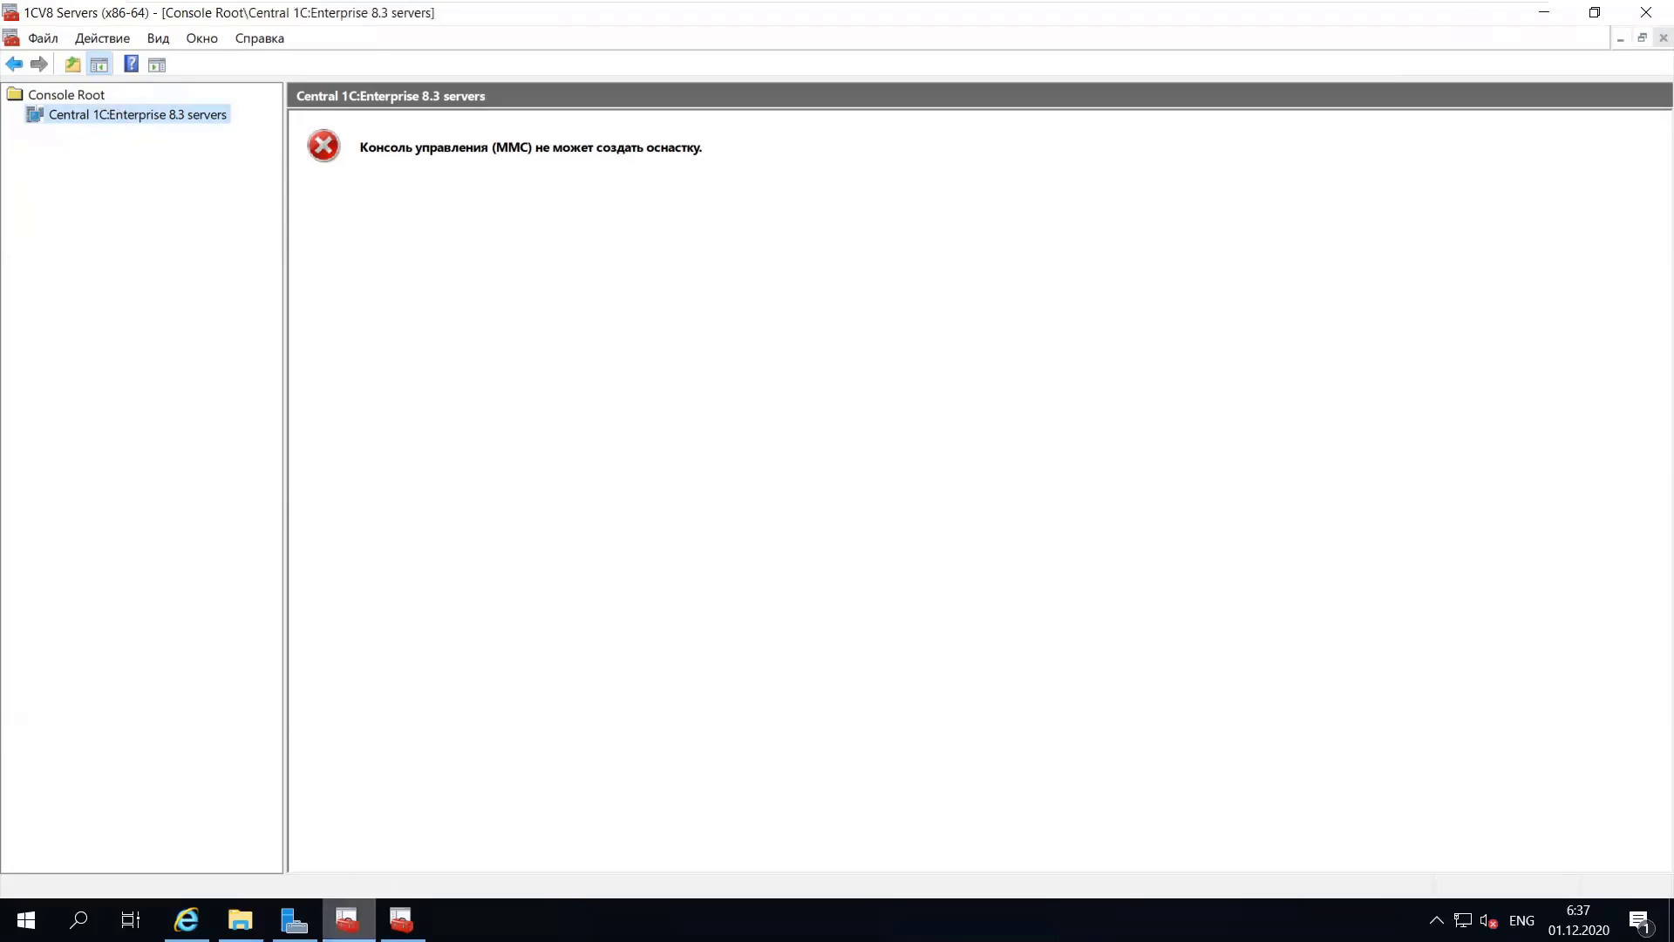
click(401, 920)
key(alt+F4)
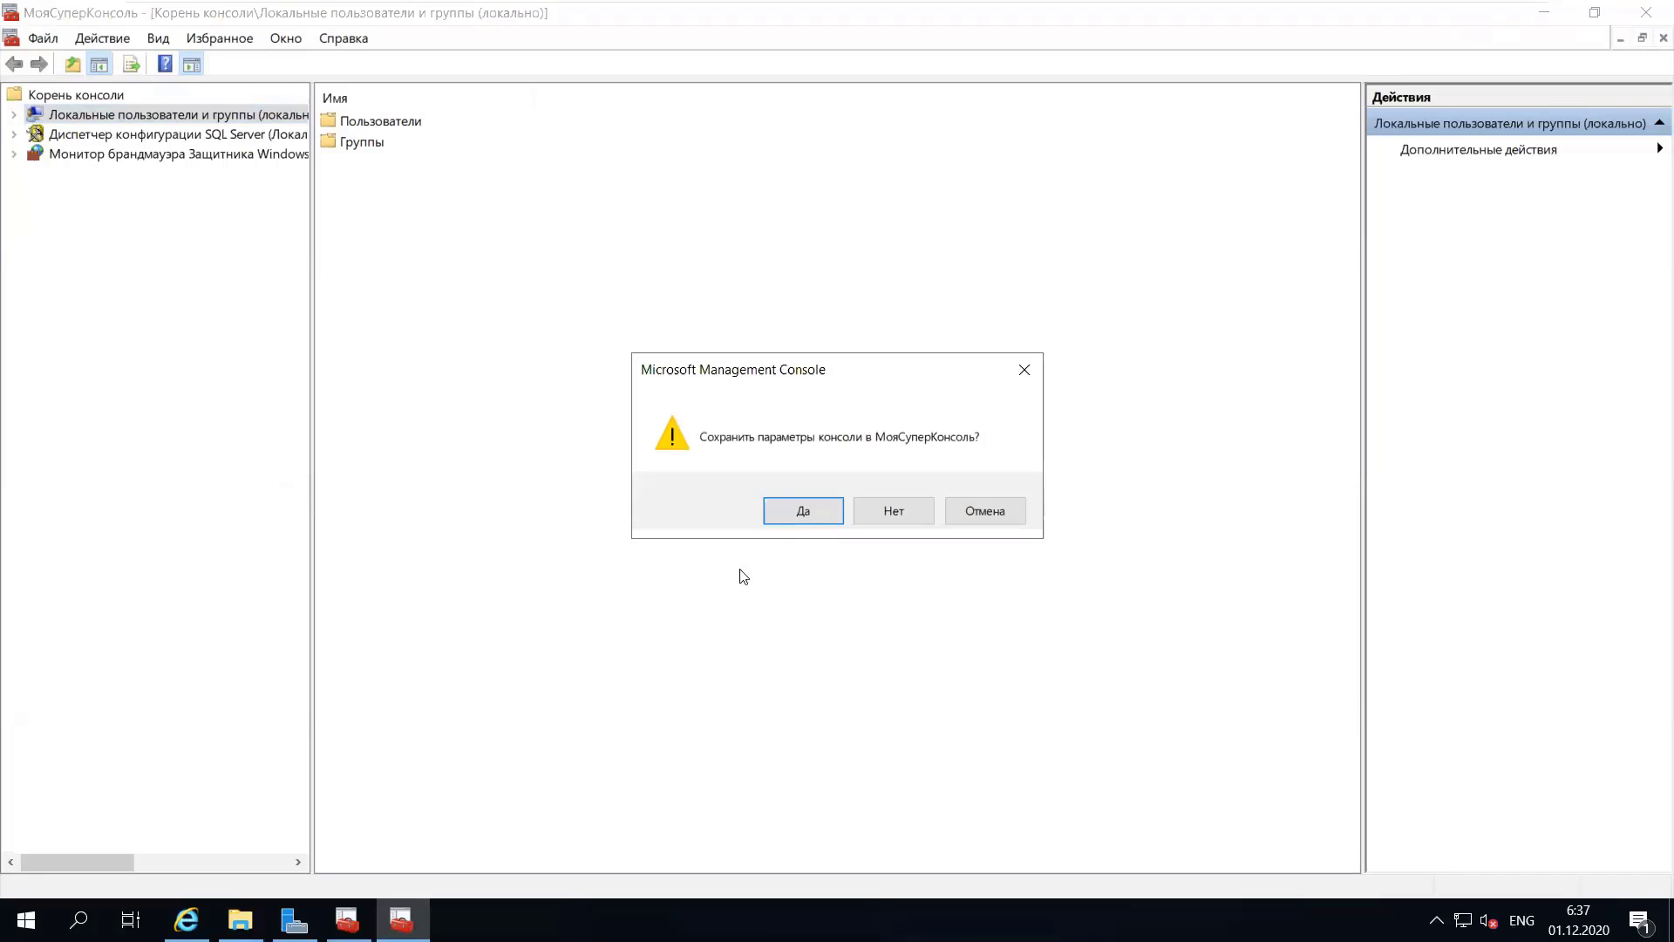
click(804, 511)
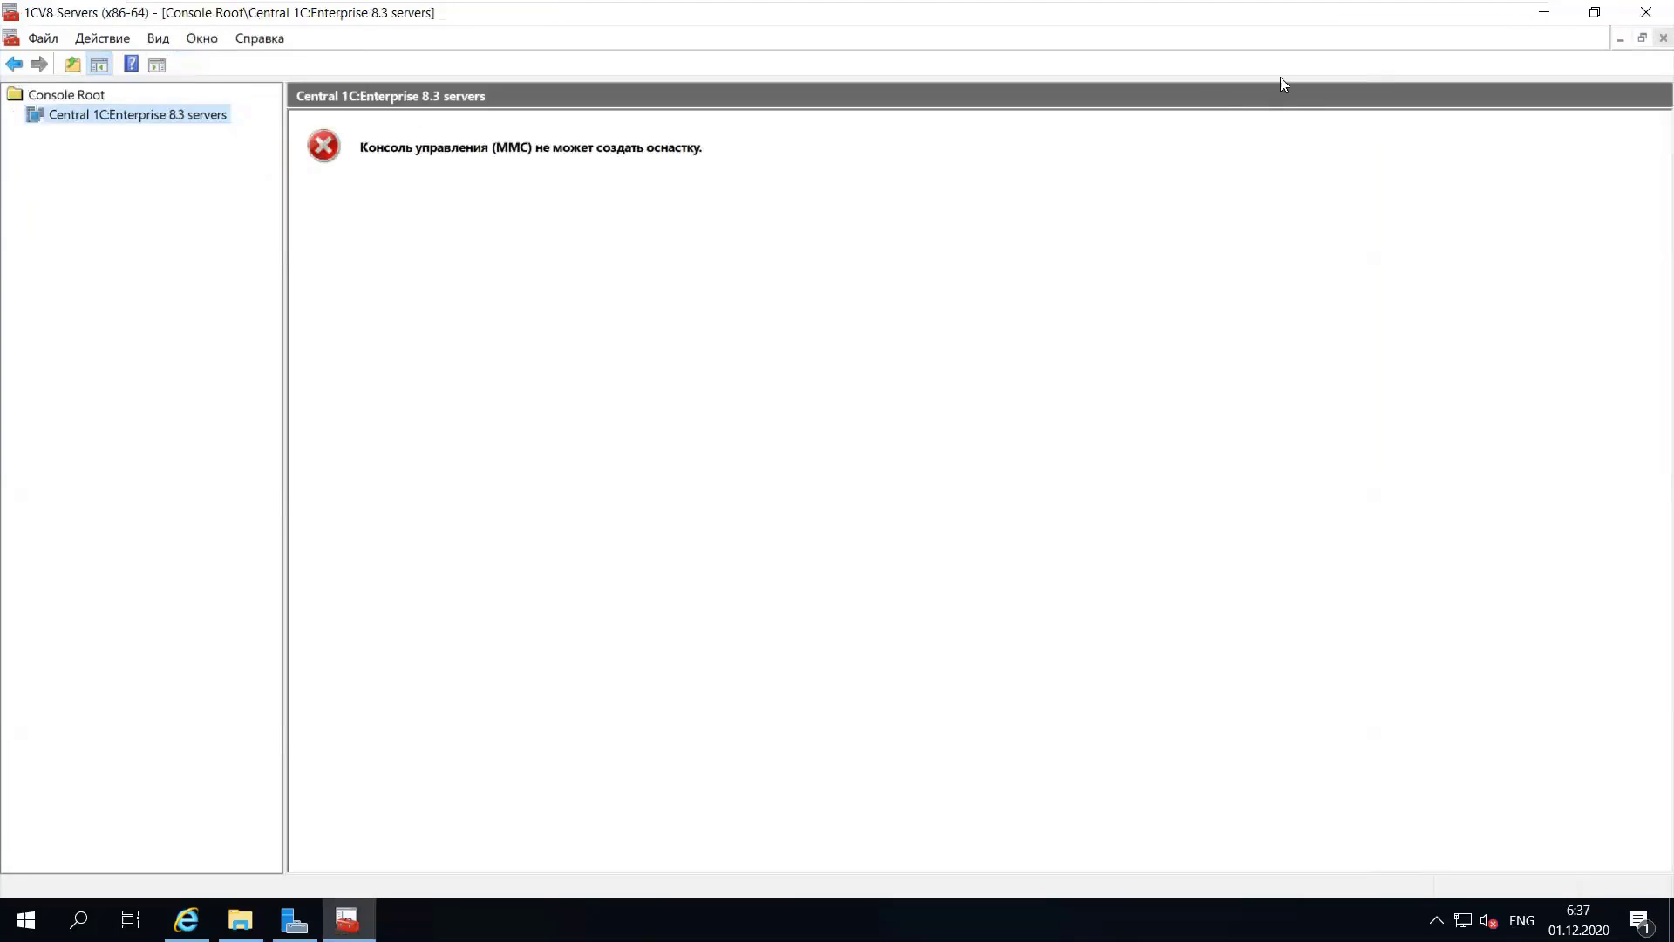
click(1645, 14)
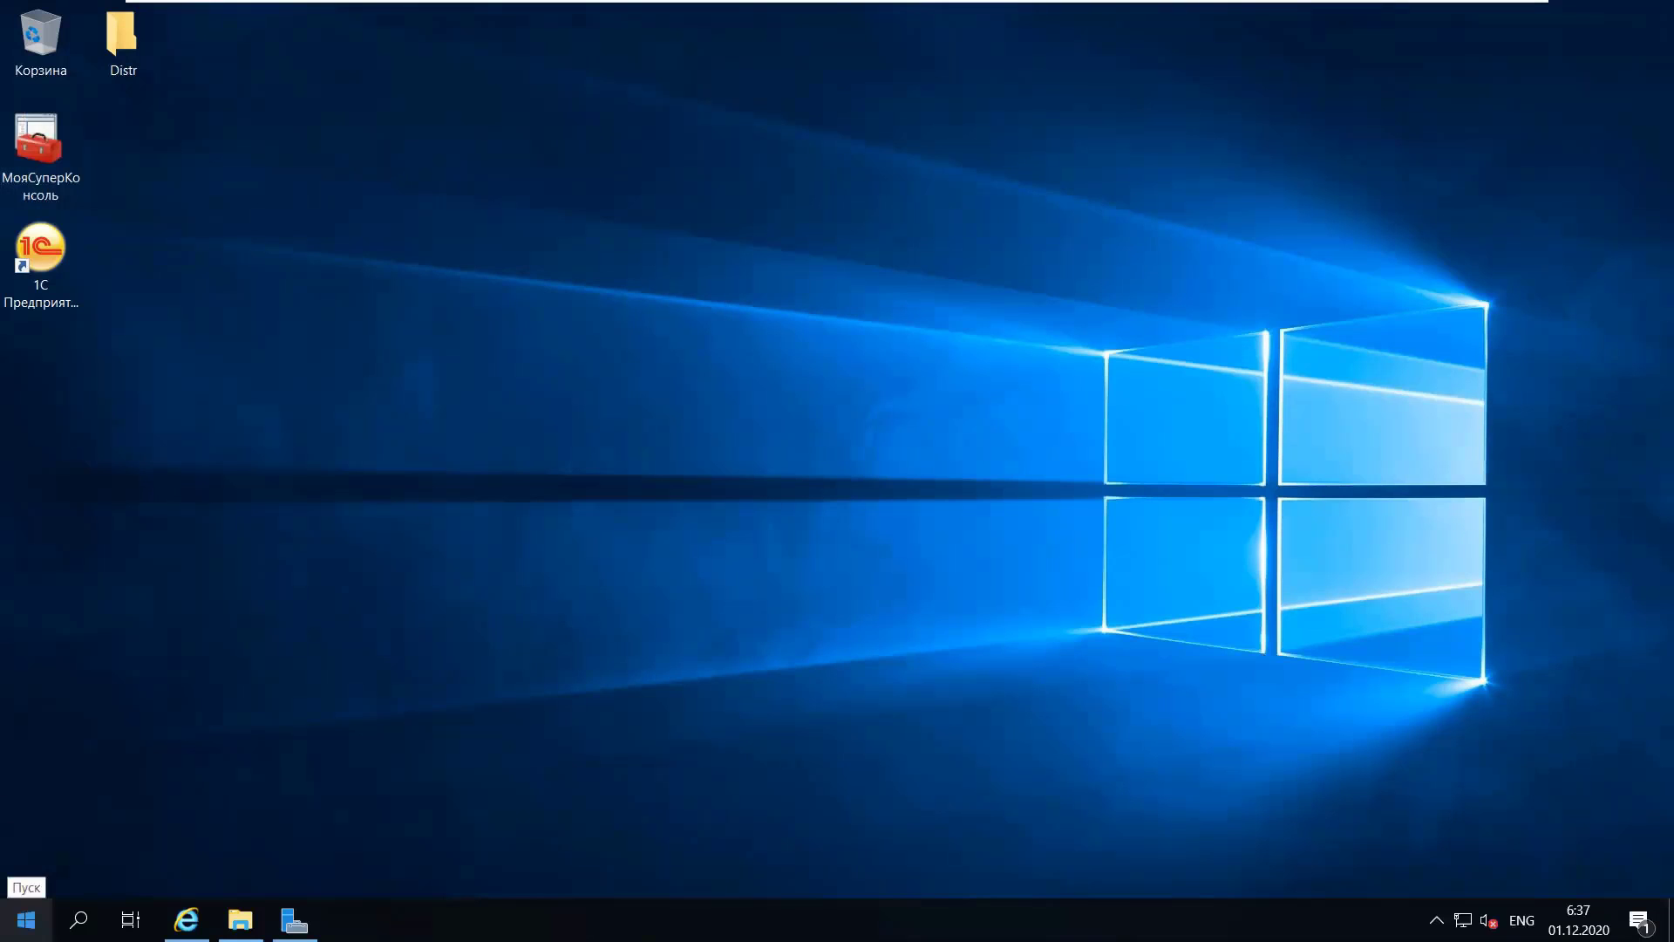
- Open the file location of the registration utility shortcut from the Start menu's 1С Предприятие 8 (x86-64) group
click(27, 921)
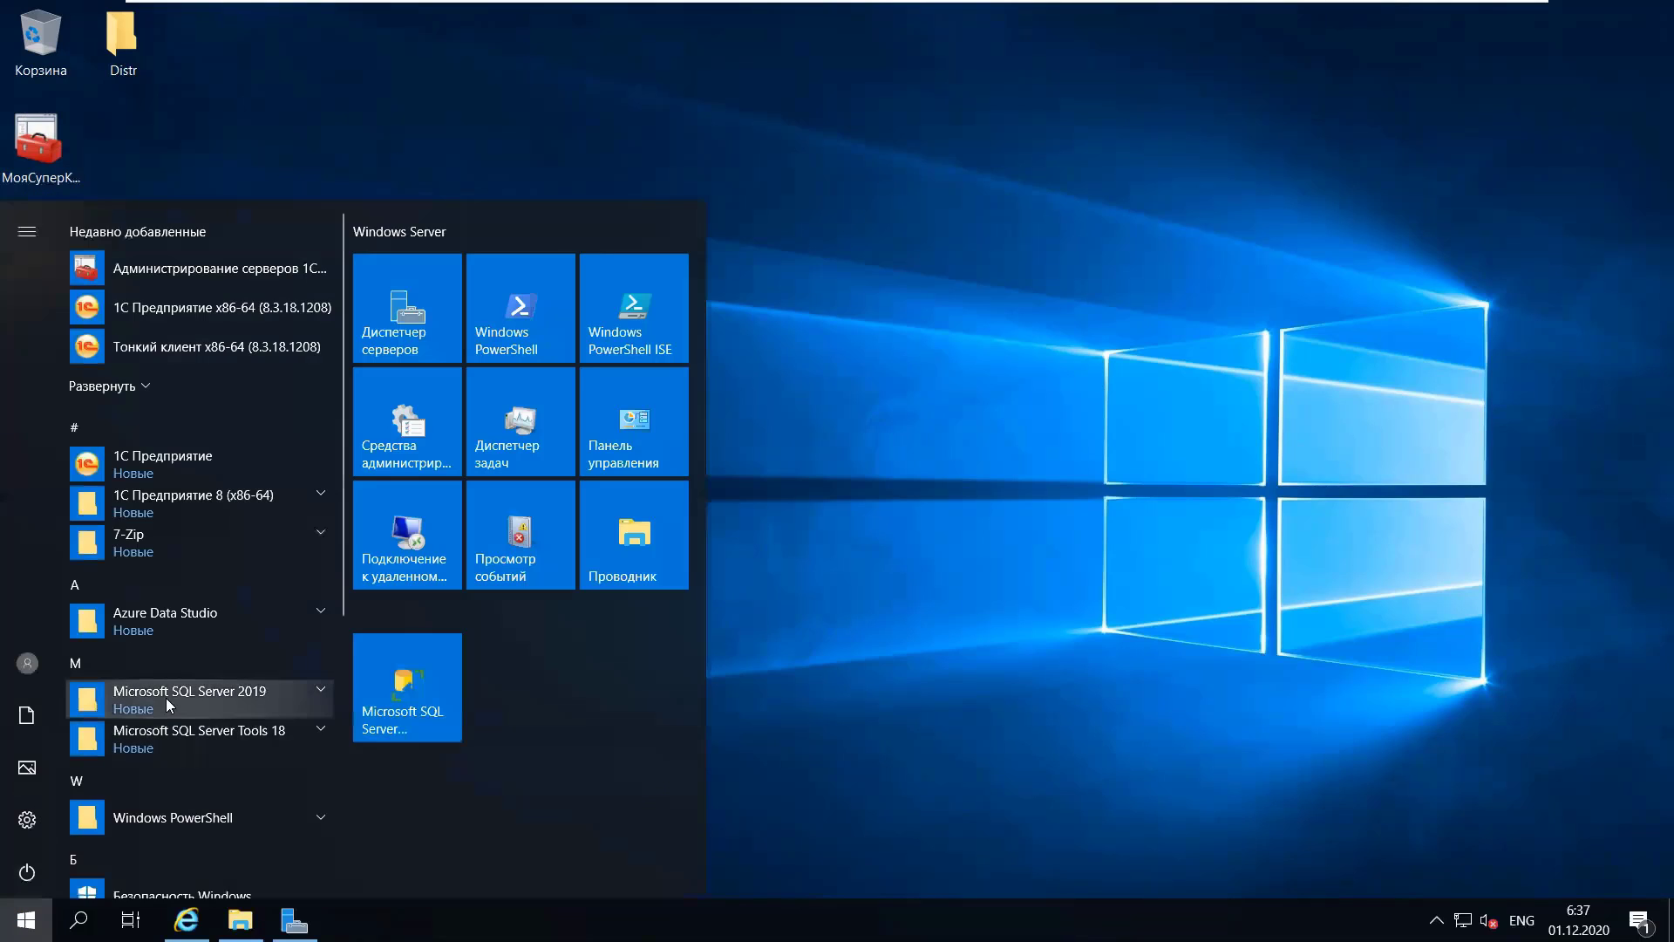
click(182, 502)
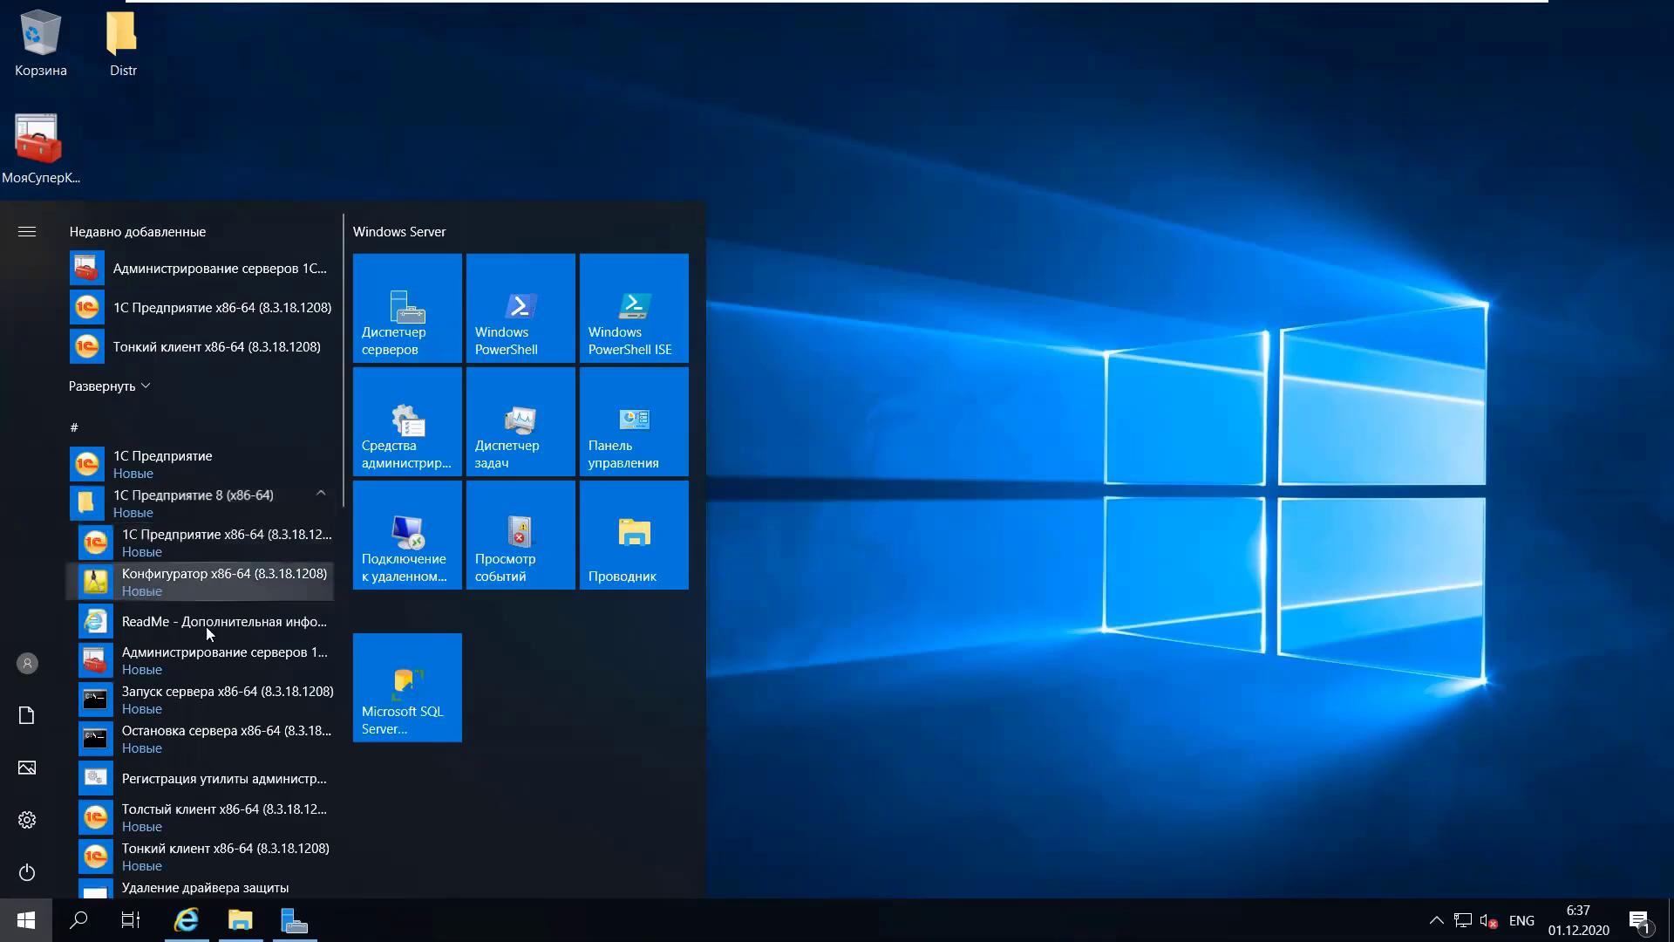
scroll(209, 633, down, 3)
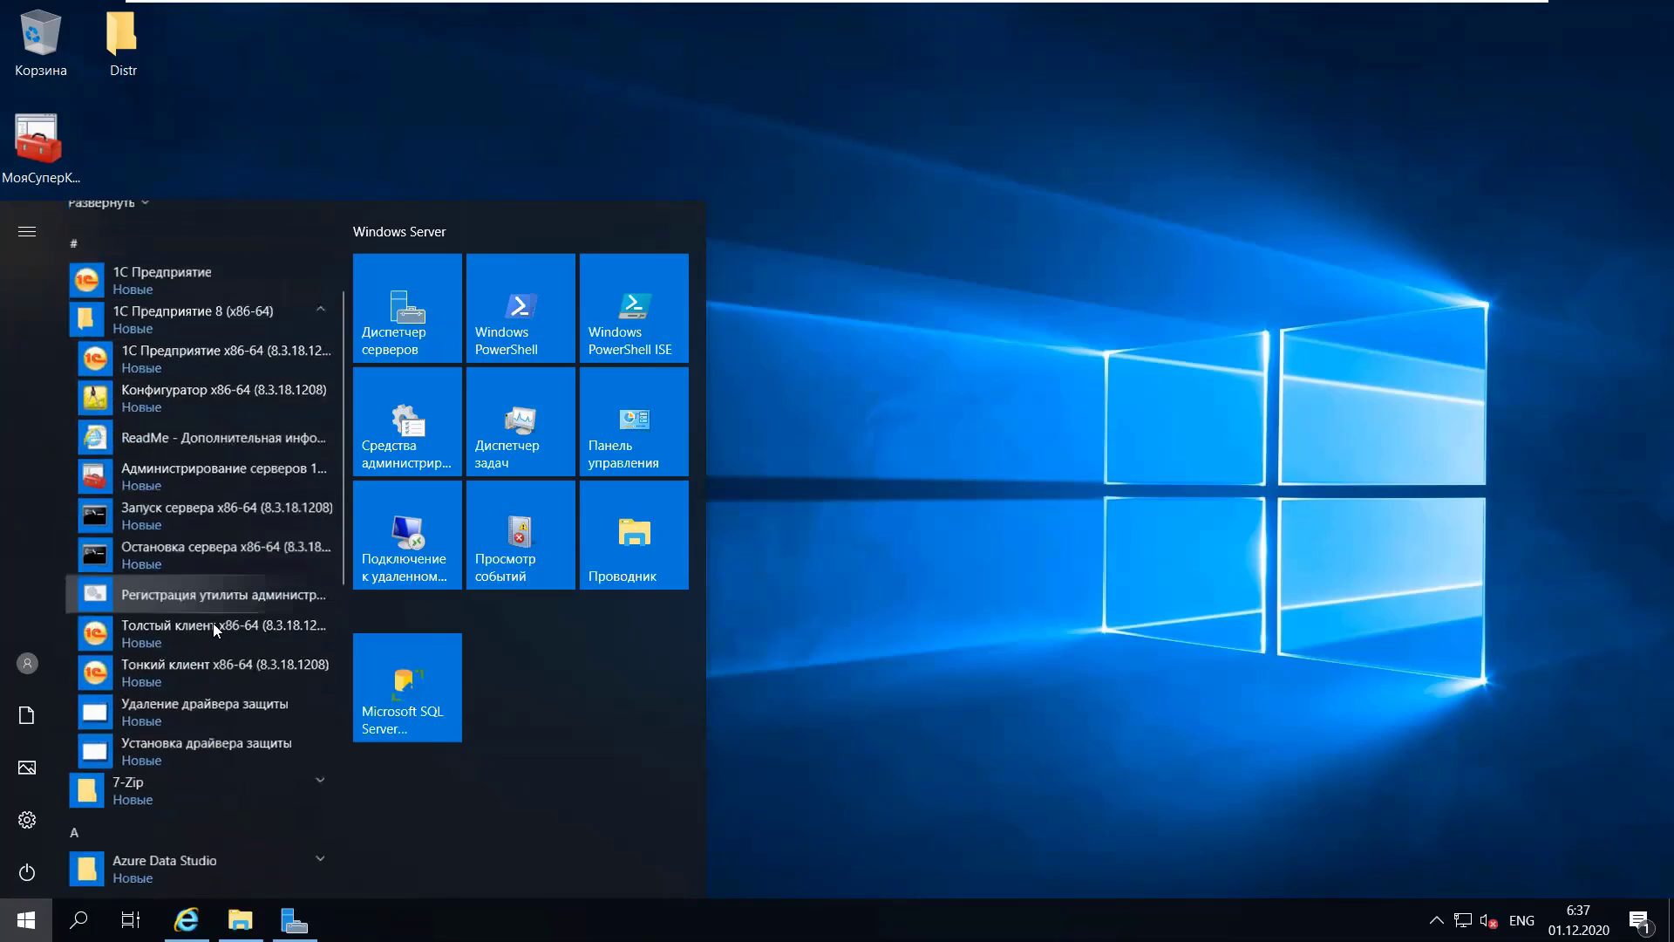
scroll(213, 623, down, 1)
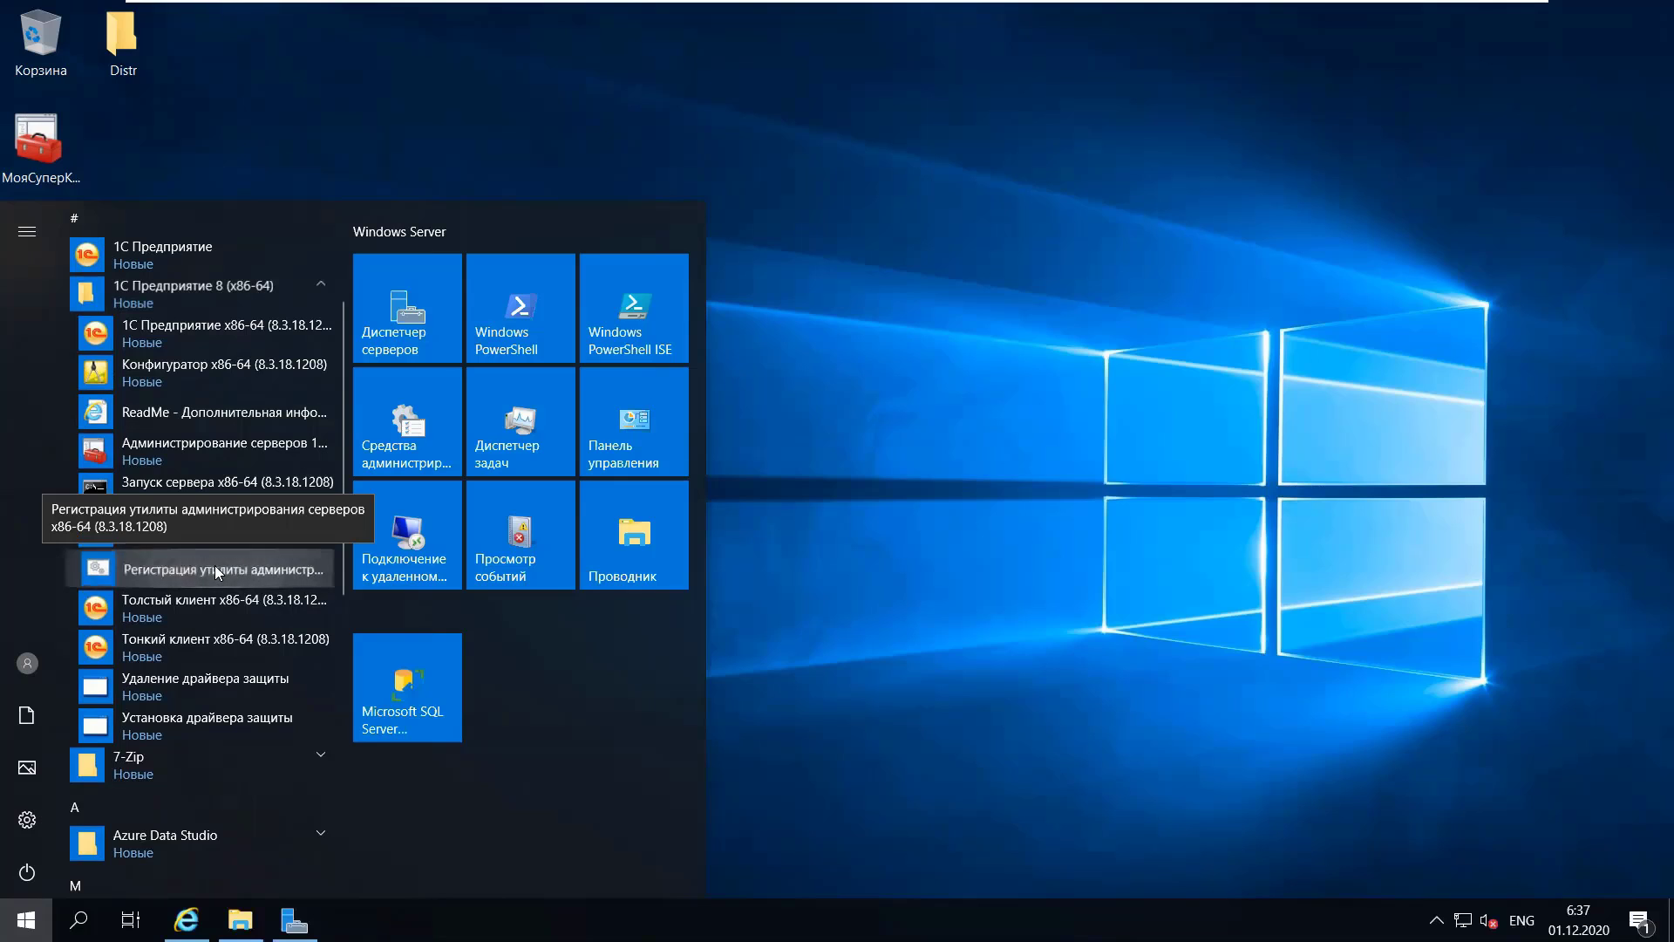
click(217, 572)
right_click(218, 572)
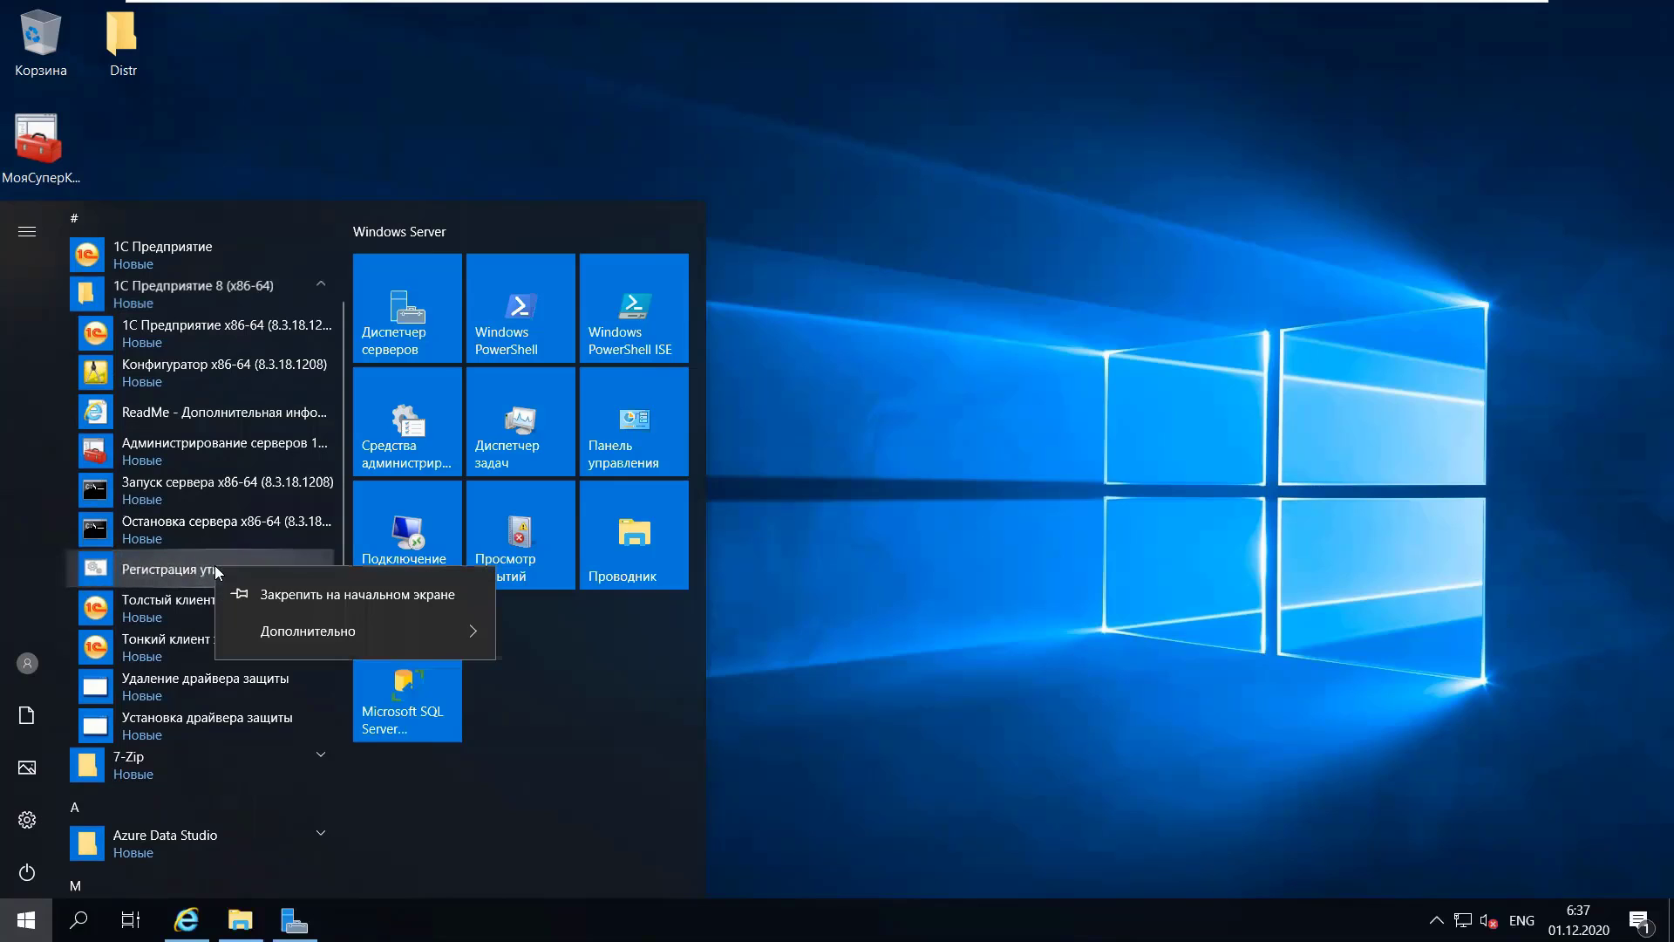
mouse_move(358, 623)
click(579, 642)
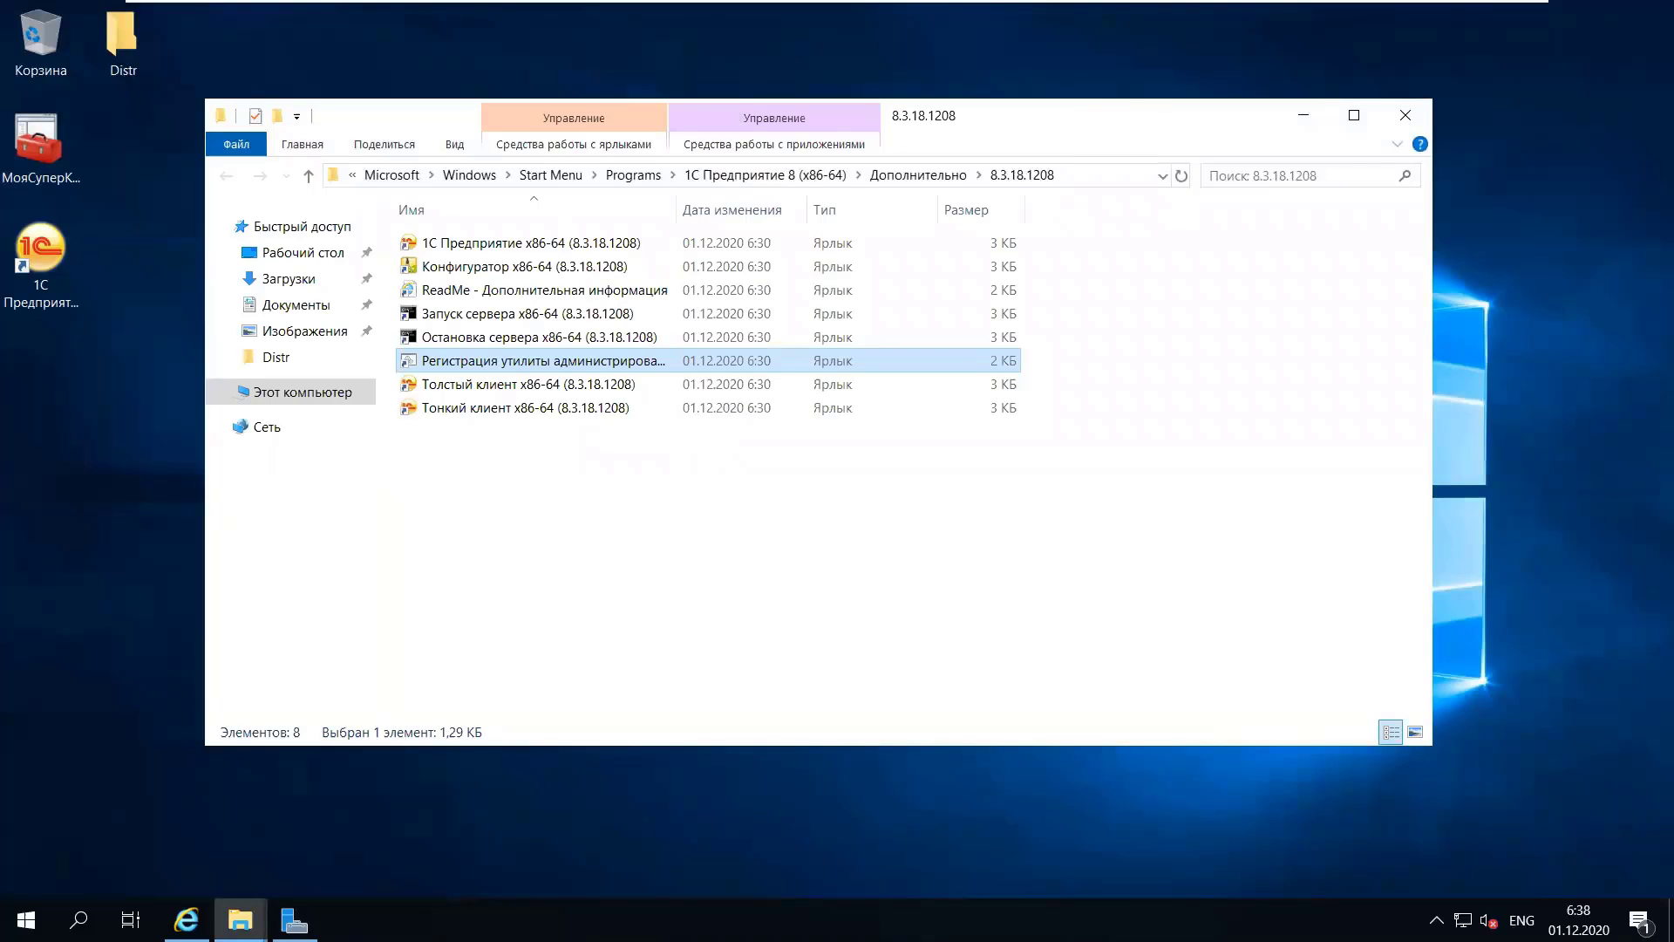
- Reposition the folder window, widen the Name column, and select the registration shortcut
drag(1092, 120, 1025, 143)
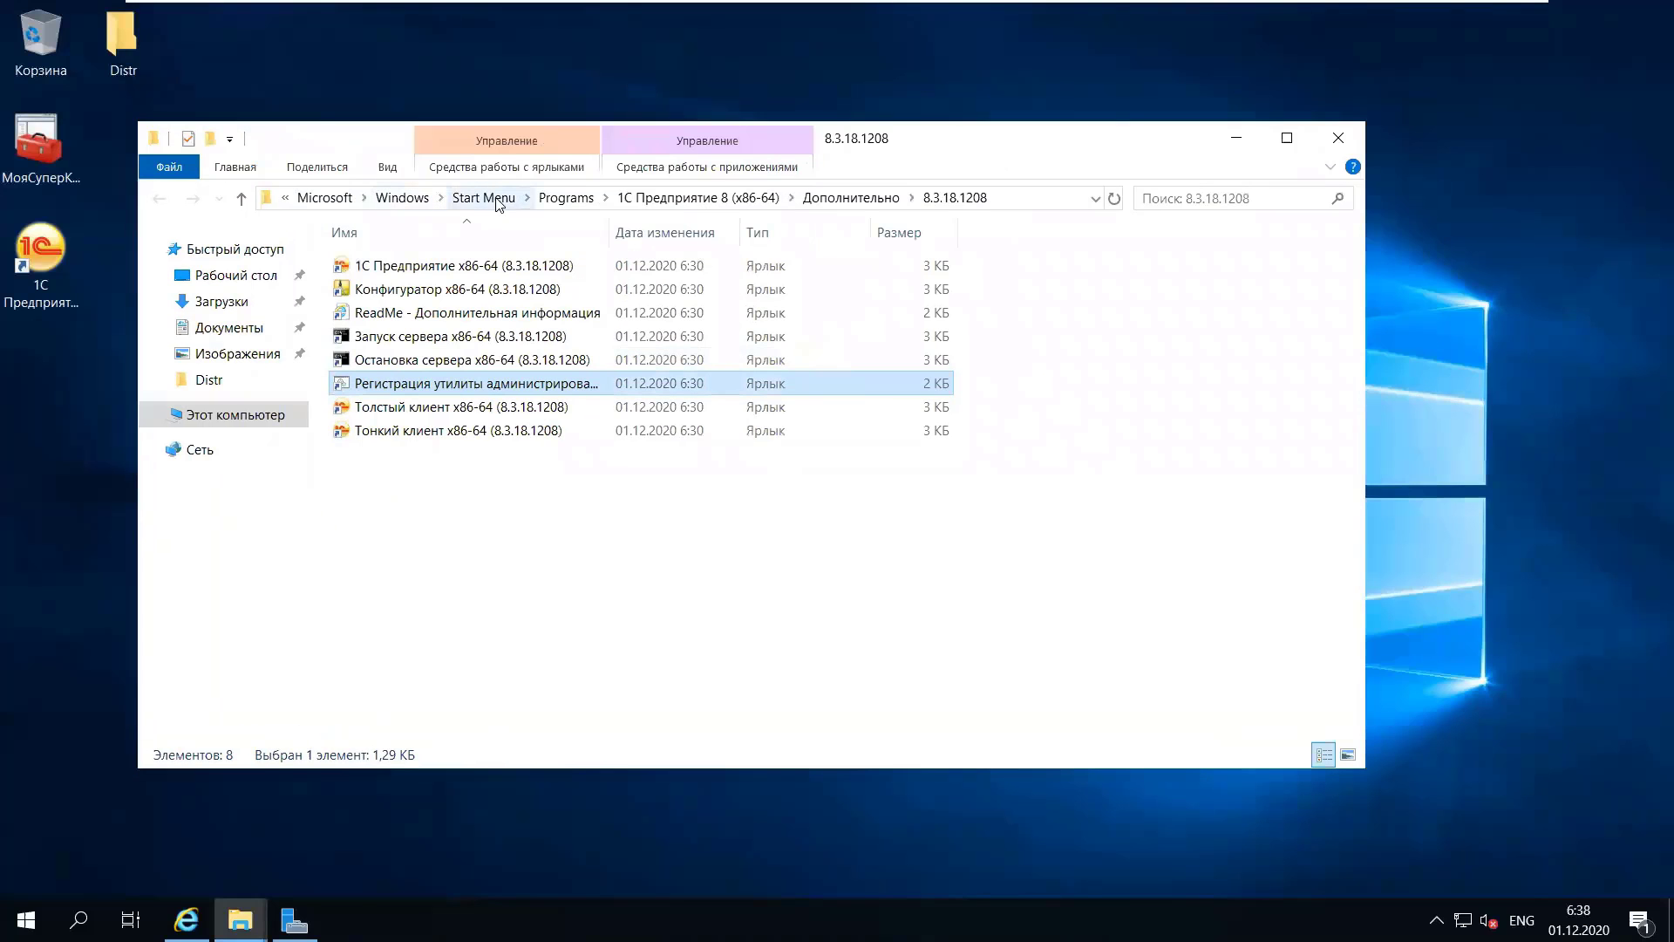
double_click(609, 230)
click(611, 529)
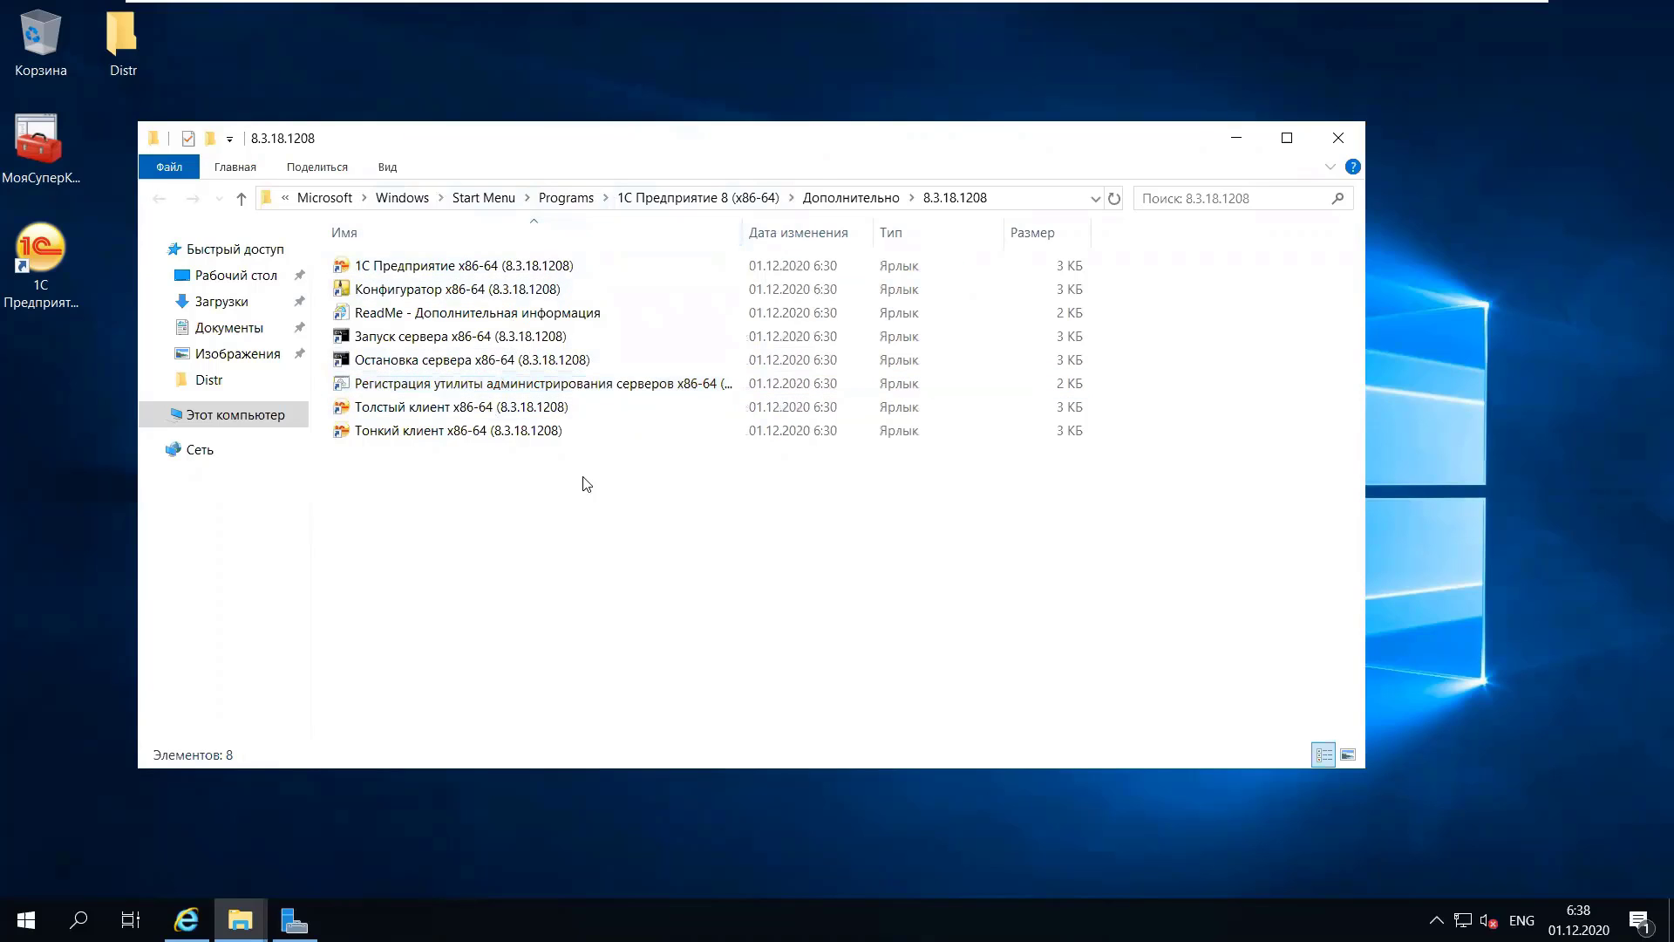
click(445, 386)
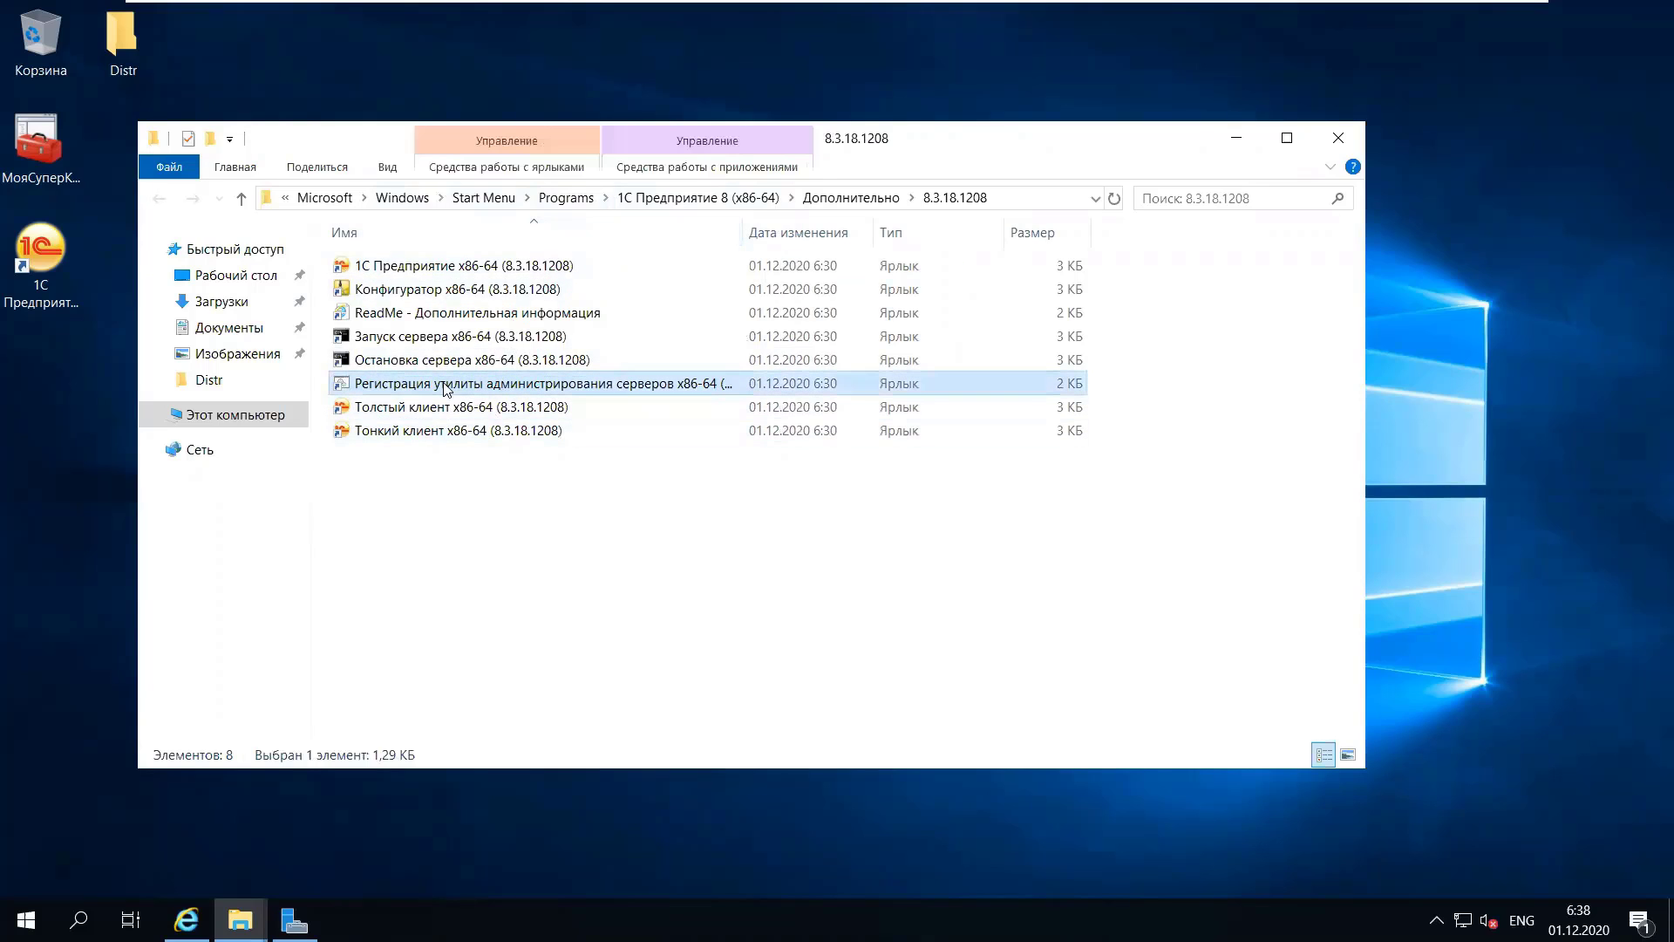
- Edit the RegMSC script in Notepad, mark its regsvr32.exe call, and close without changes
right_click(494, 388)
click(569, 447)
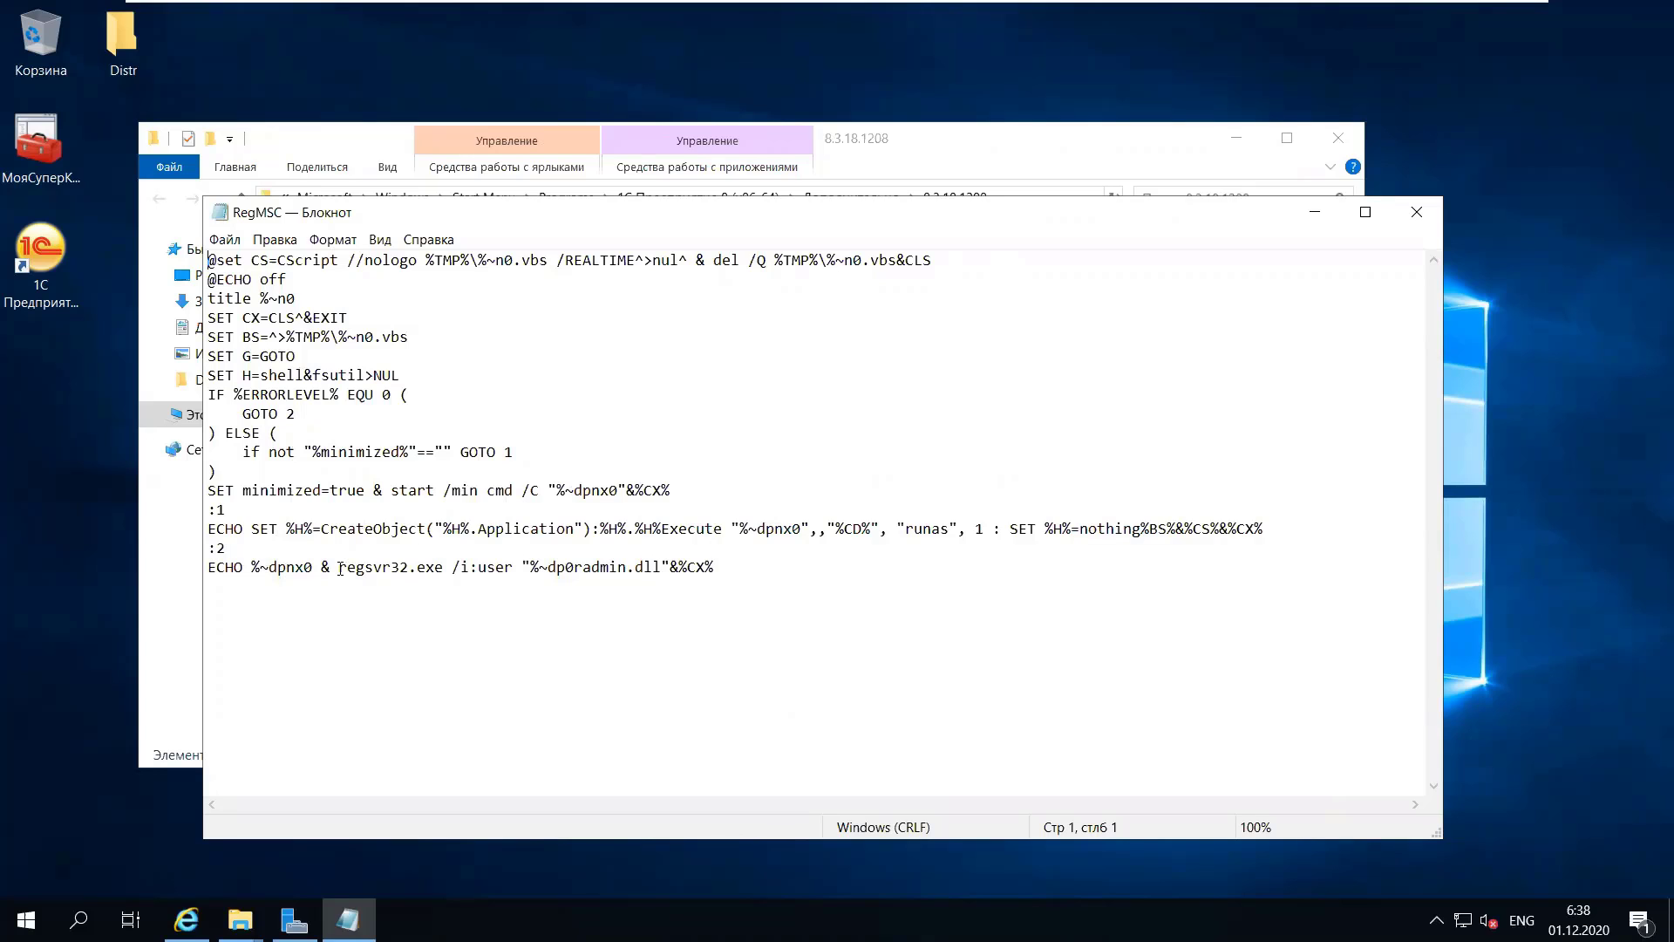
drag(340, 569, 441, 568)
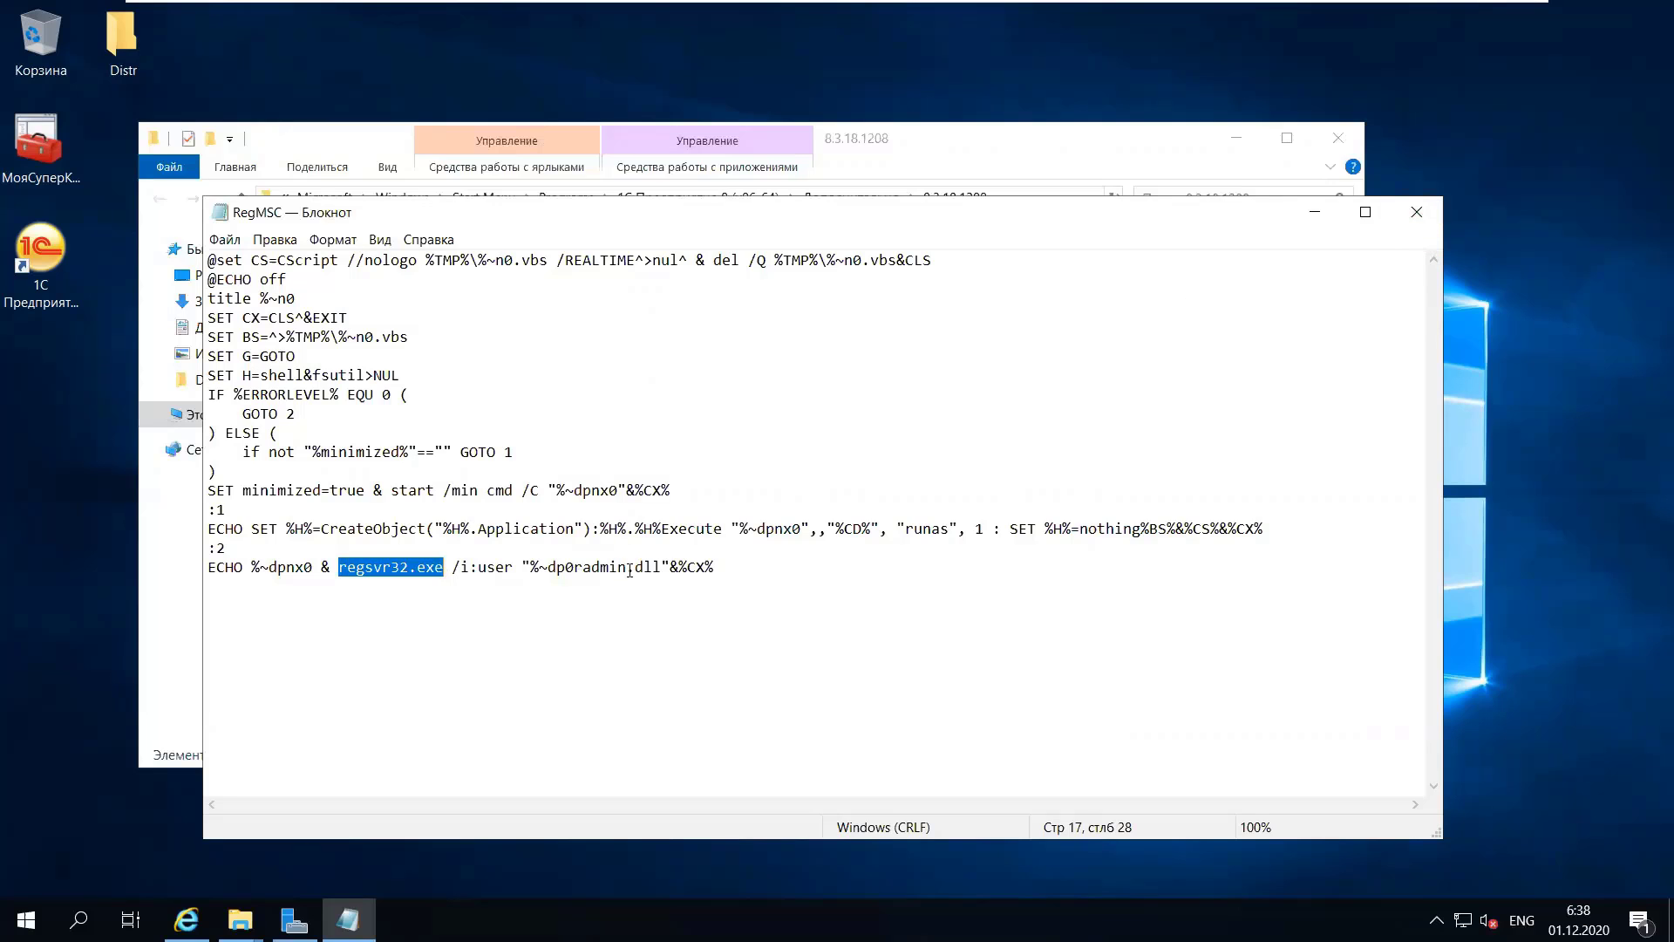
click(1417, 212)
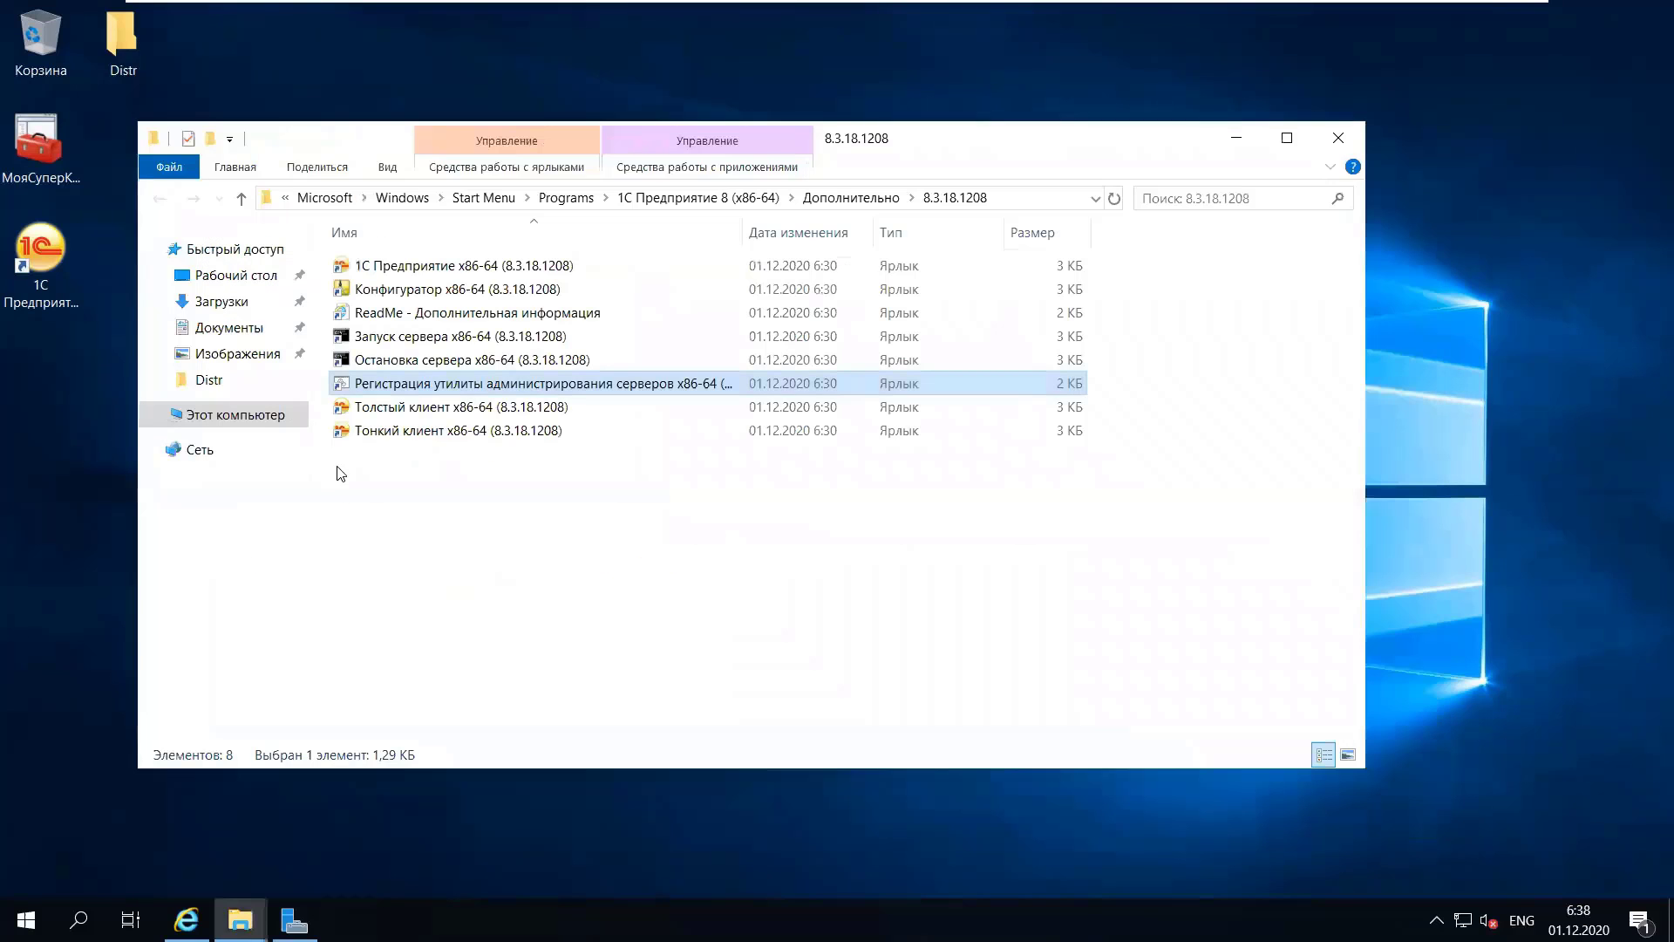
right_click(494, 388)
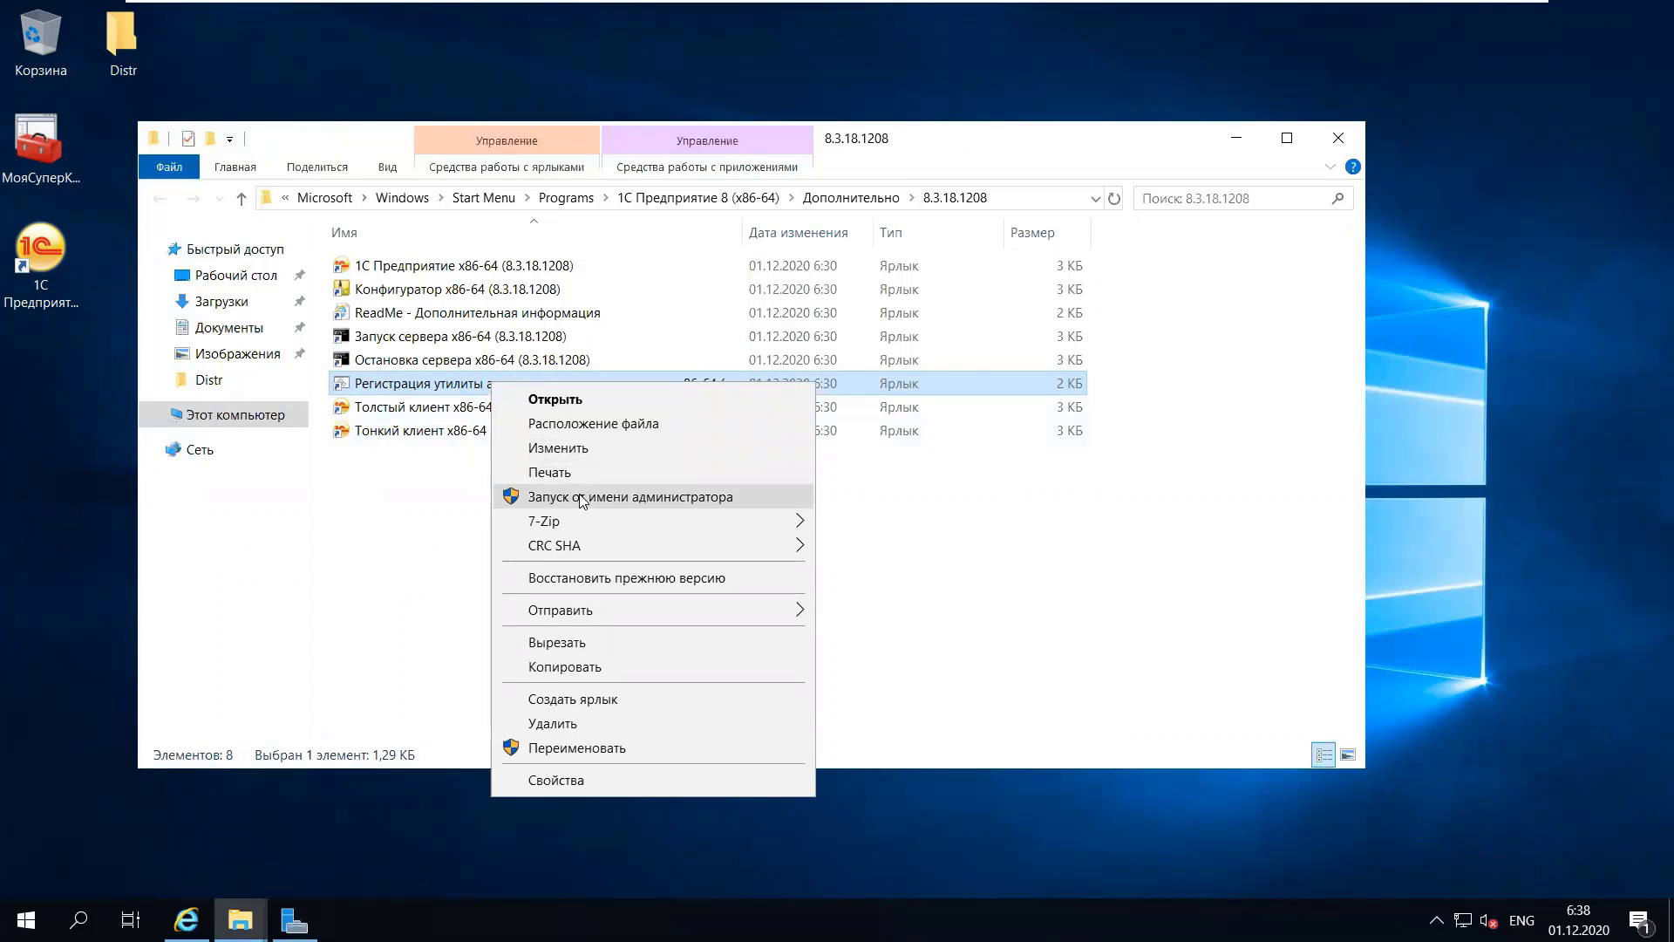
click(375, 541)
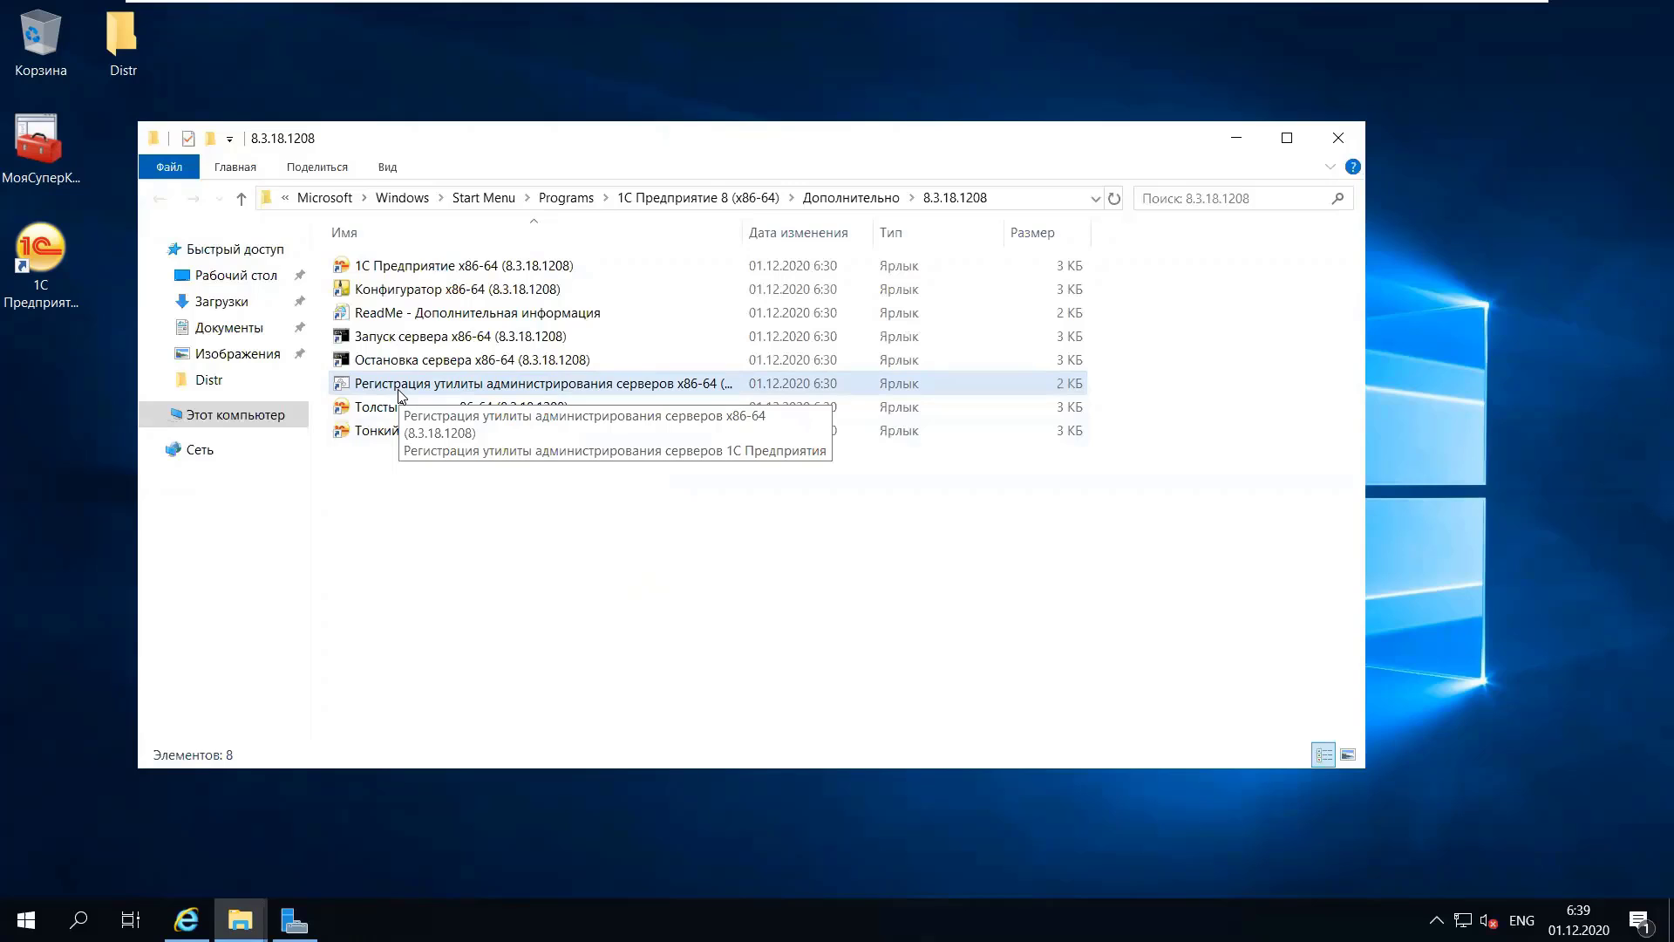
- Check Task Manager's Details list, sorted by name, for ragent, rmngr and rphost, then minimize it
right_click(515, 921)
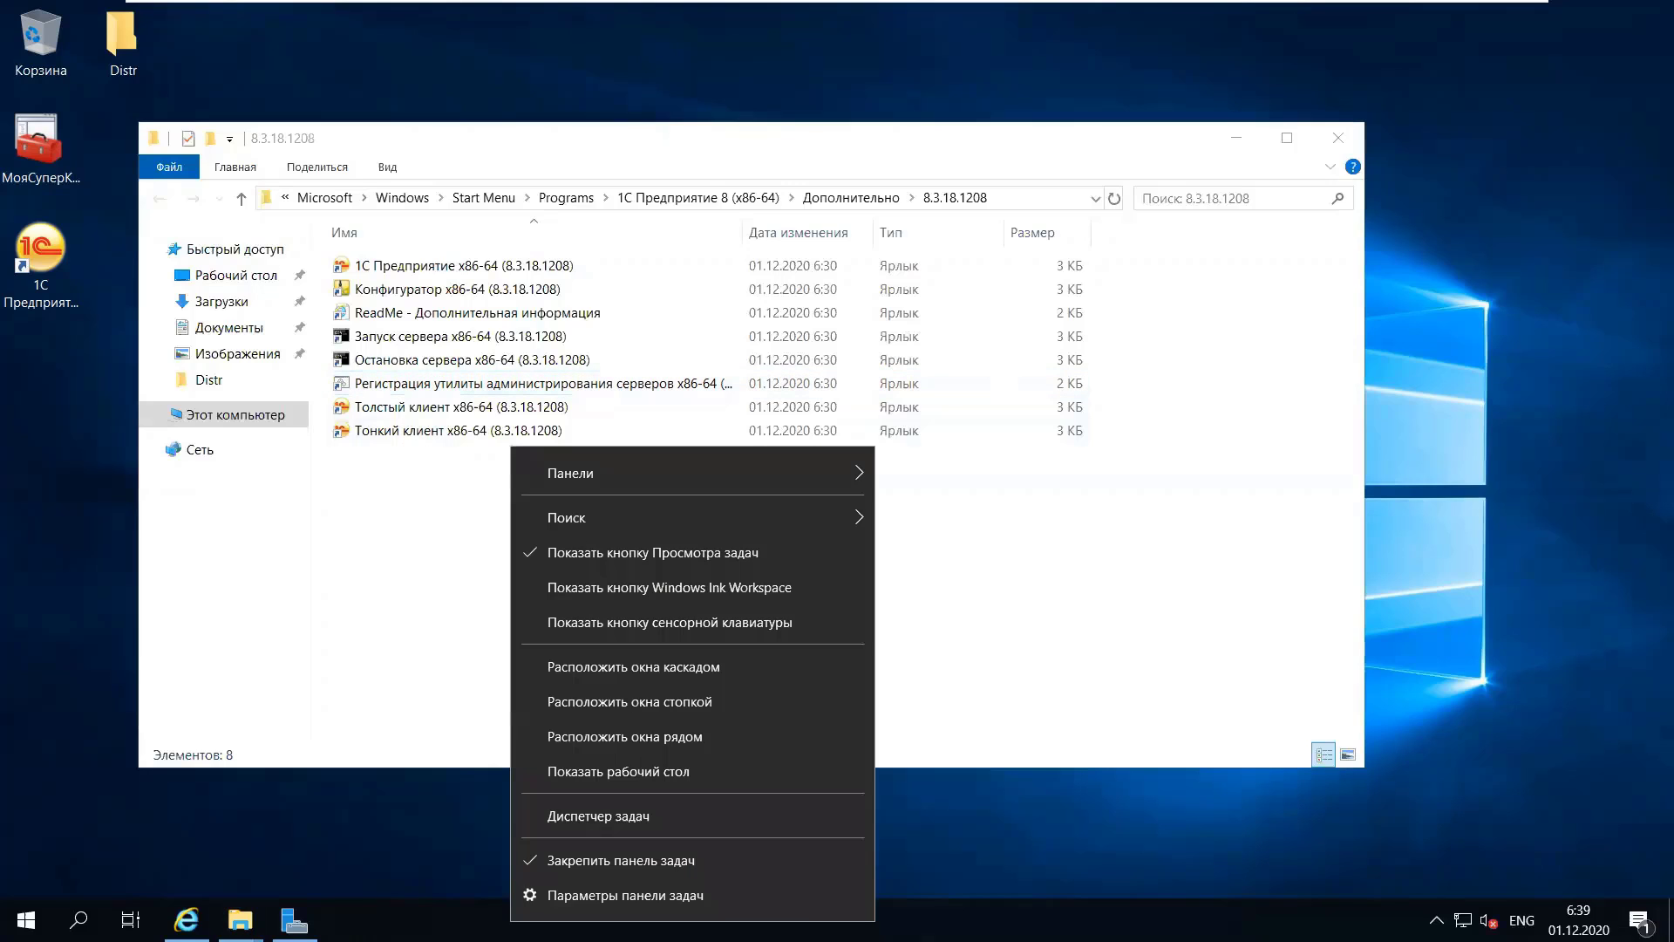
click(570, 817)
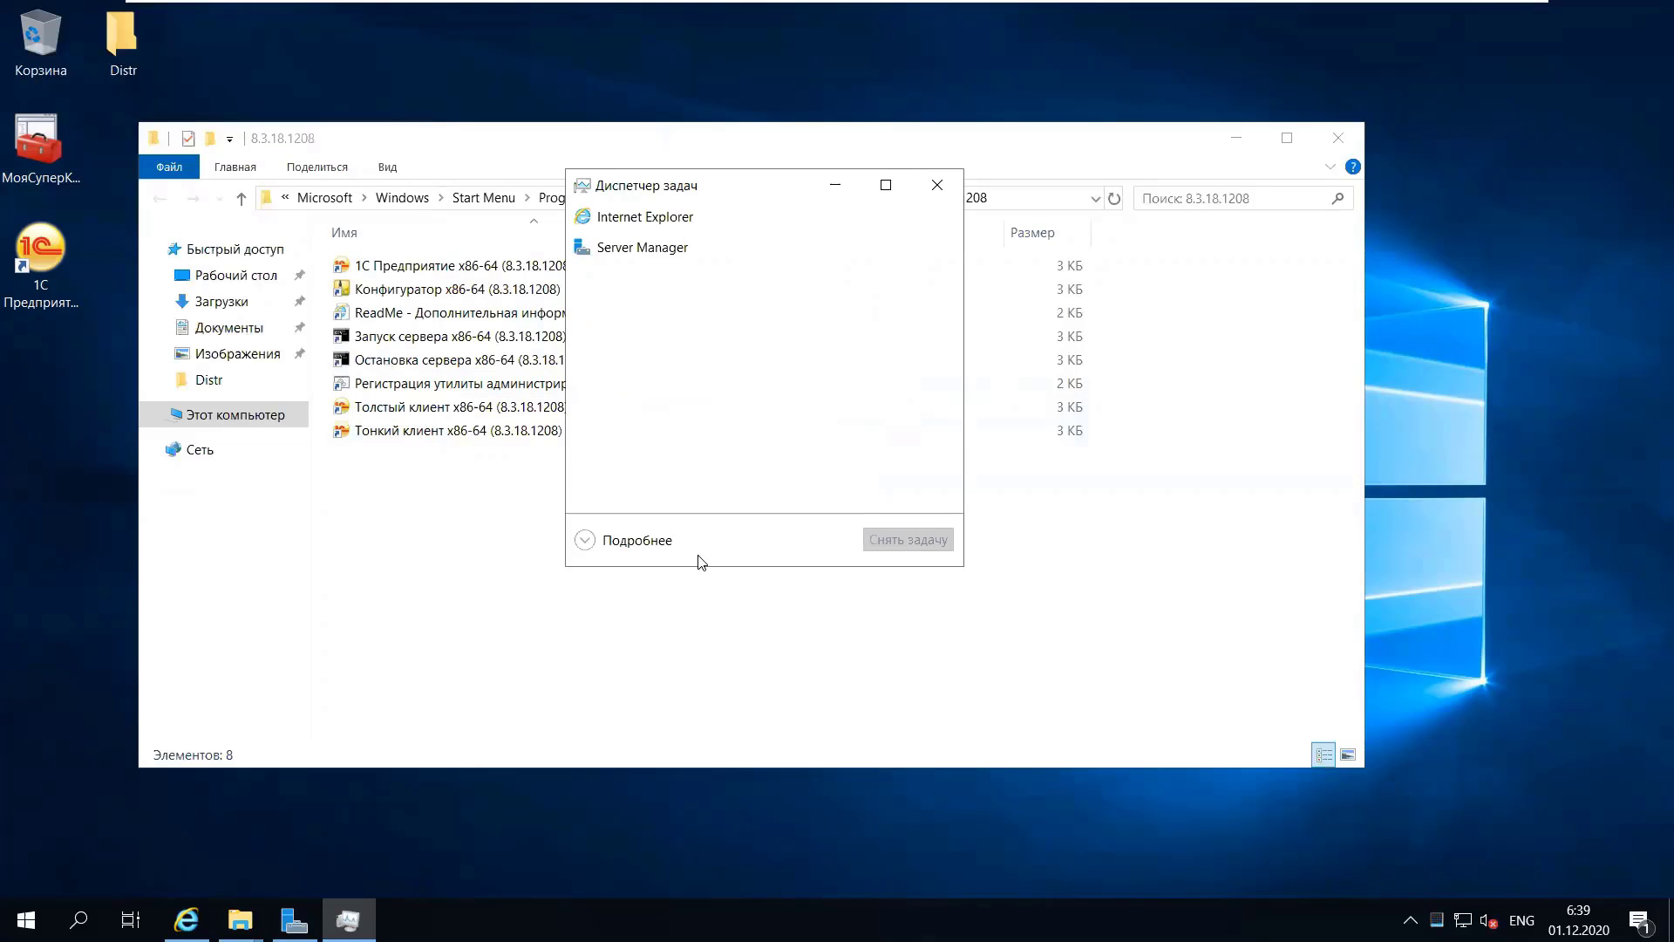
click(641, 541)
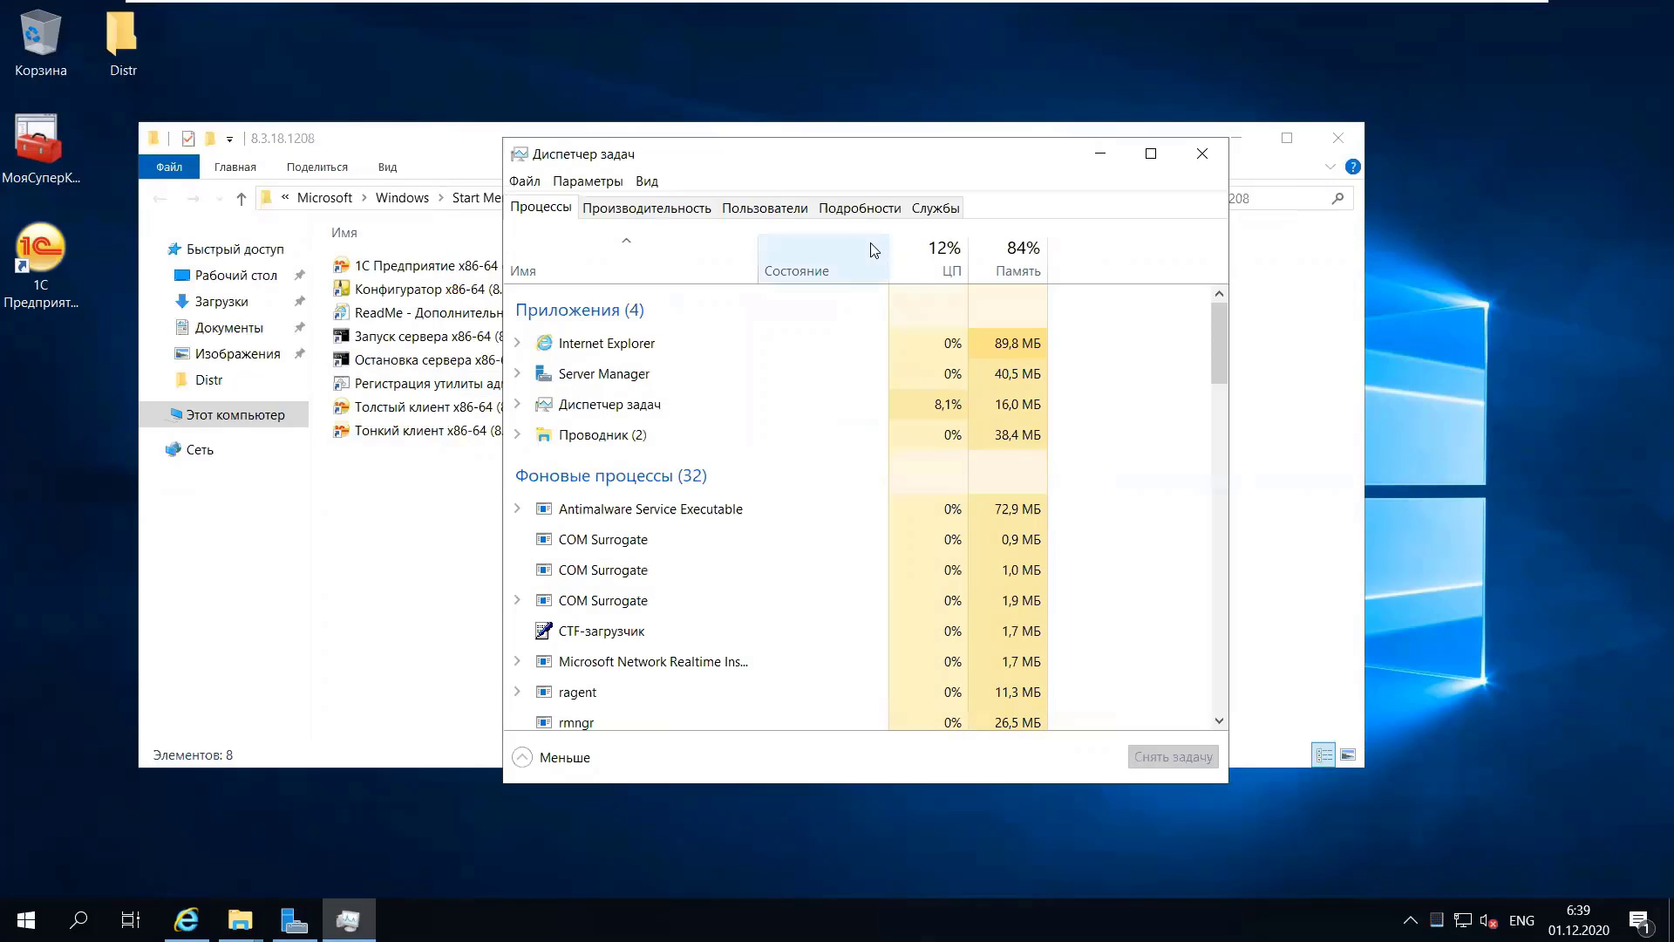
click(860, 207)
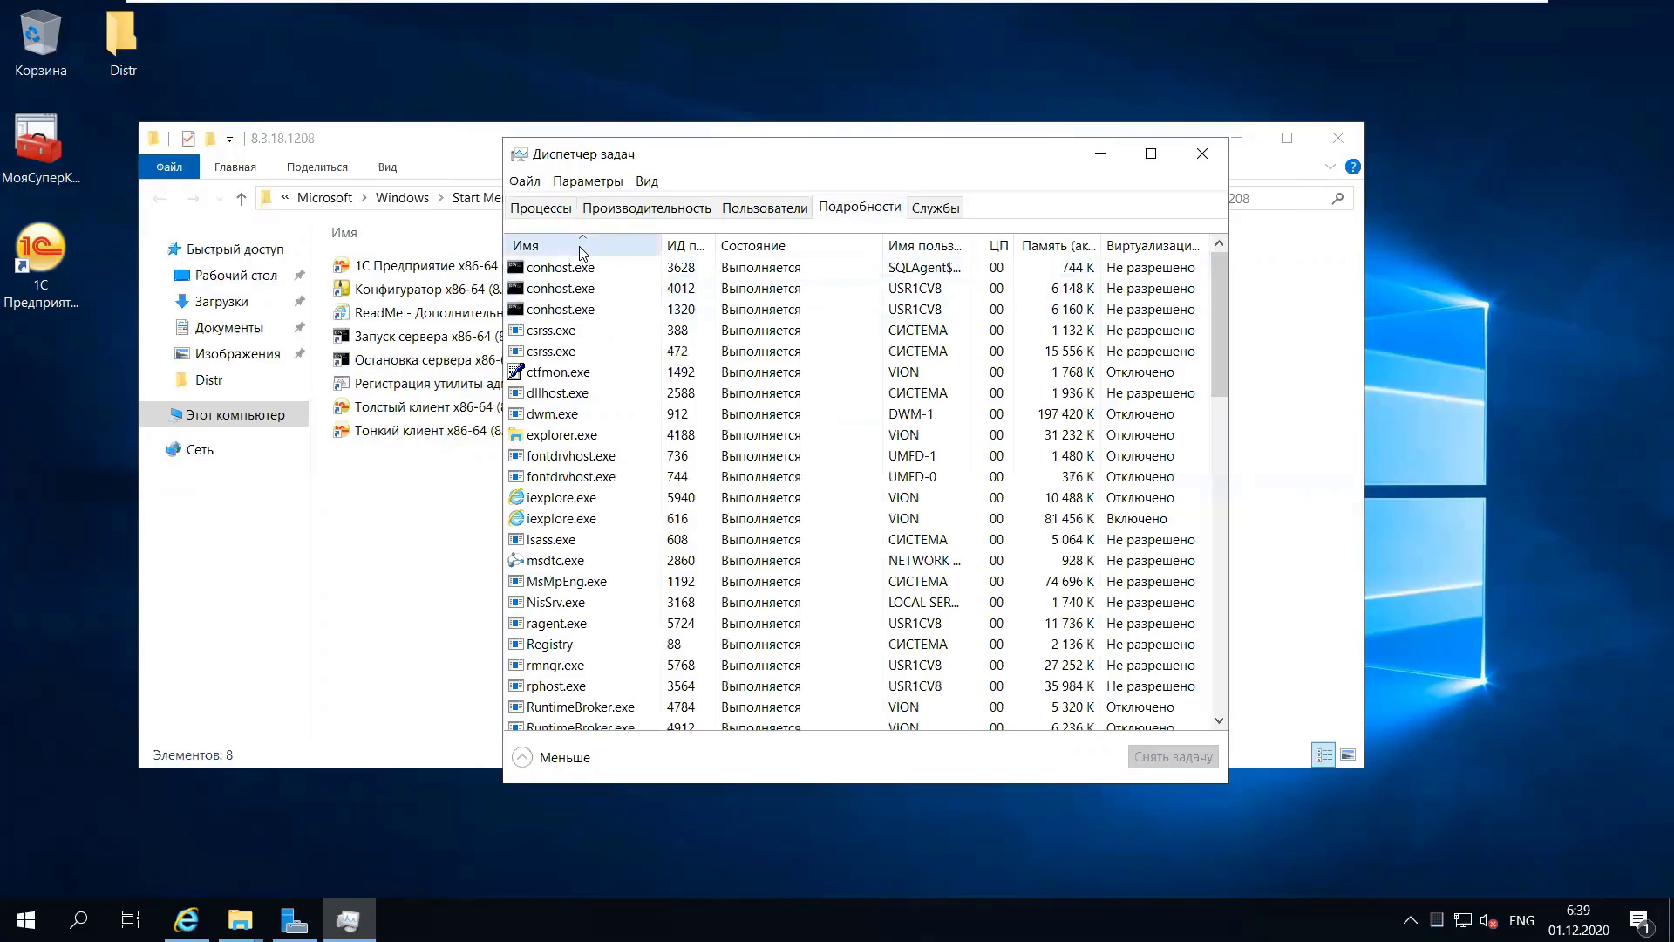
click(583, 248)
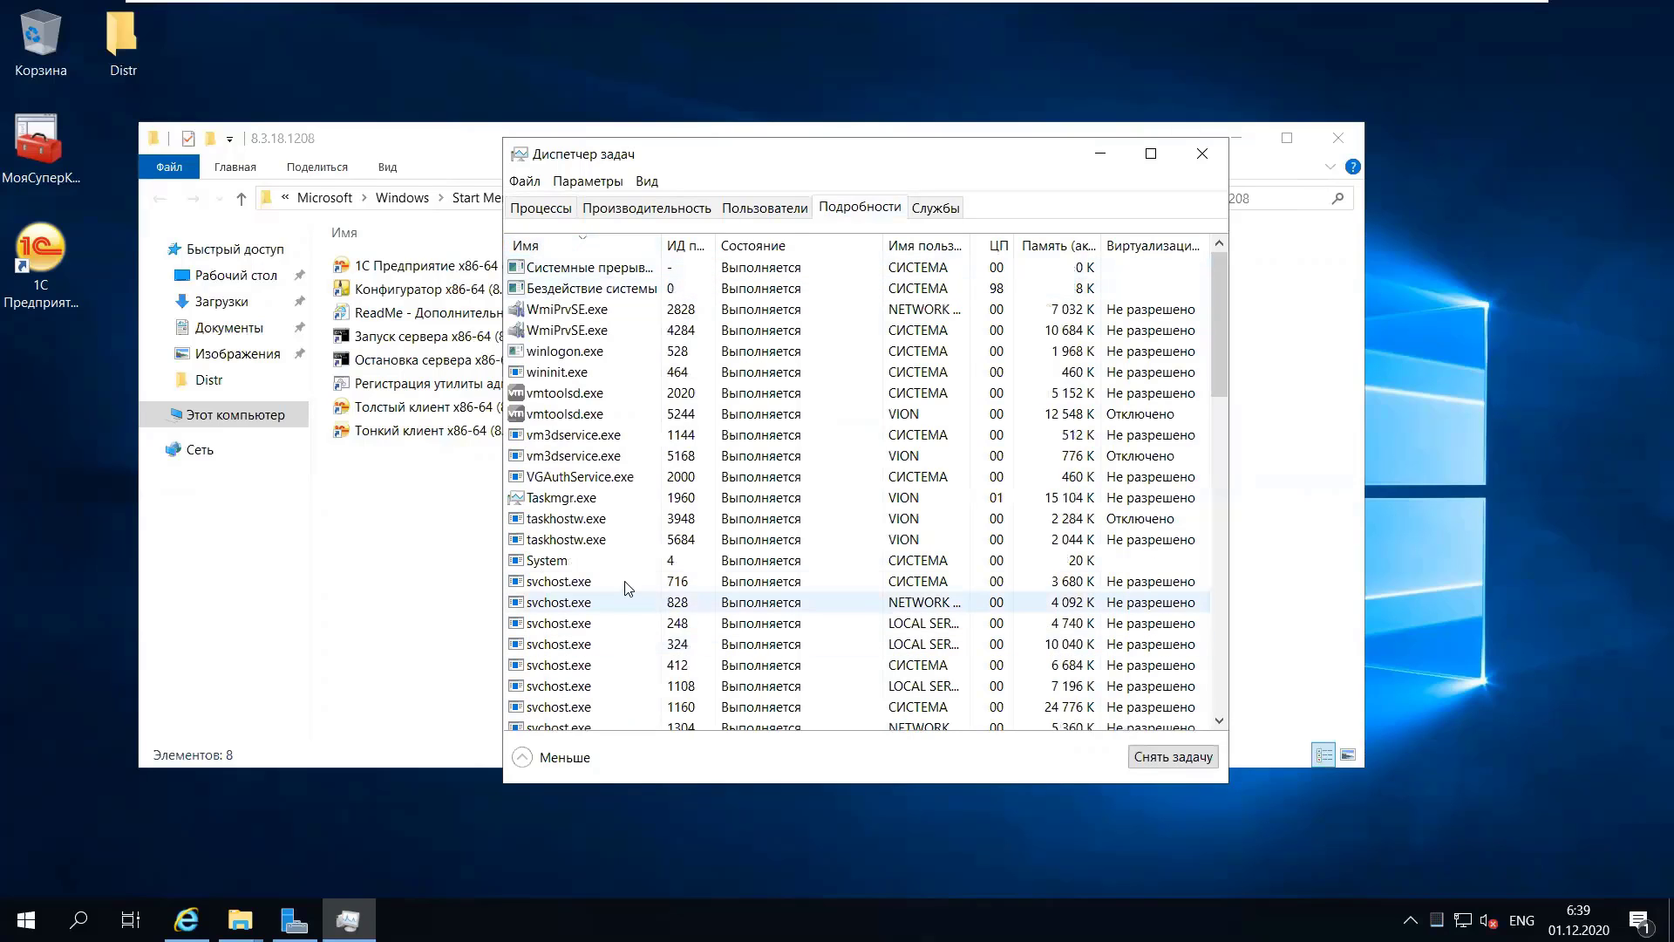
scroll(583, 598, down, 9)
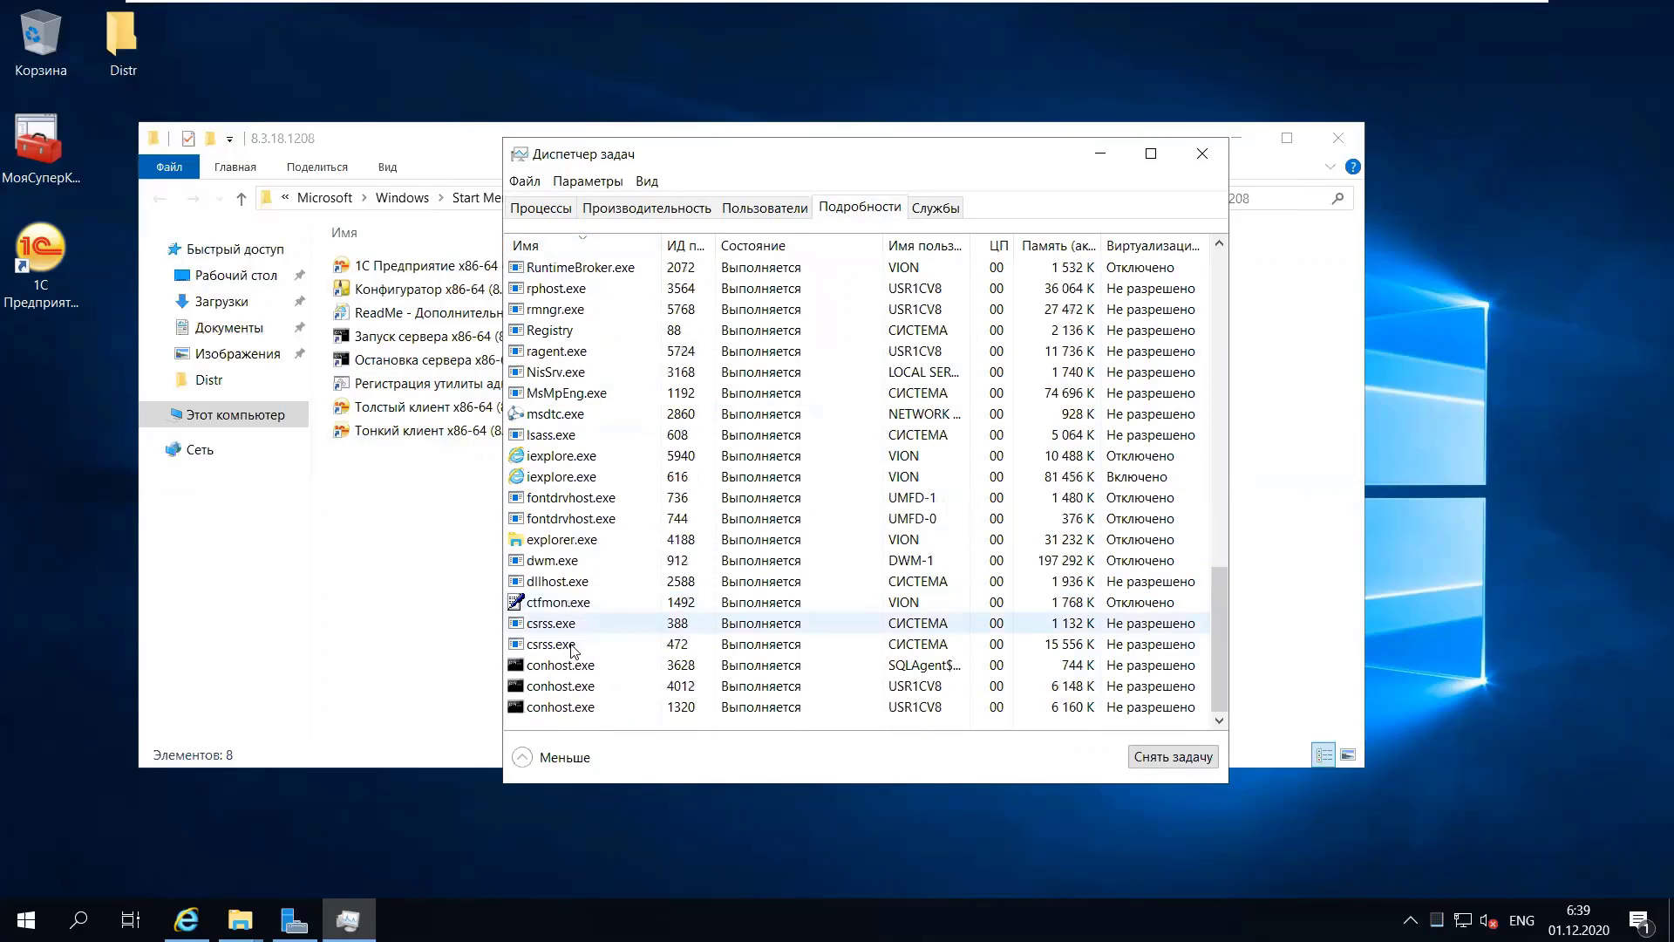
scroll(583, 625, up, 10)
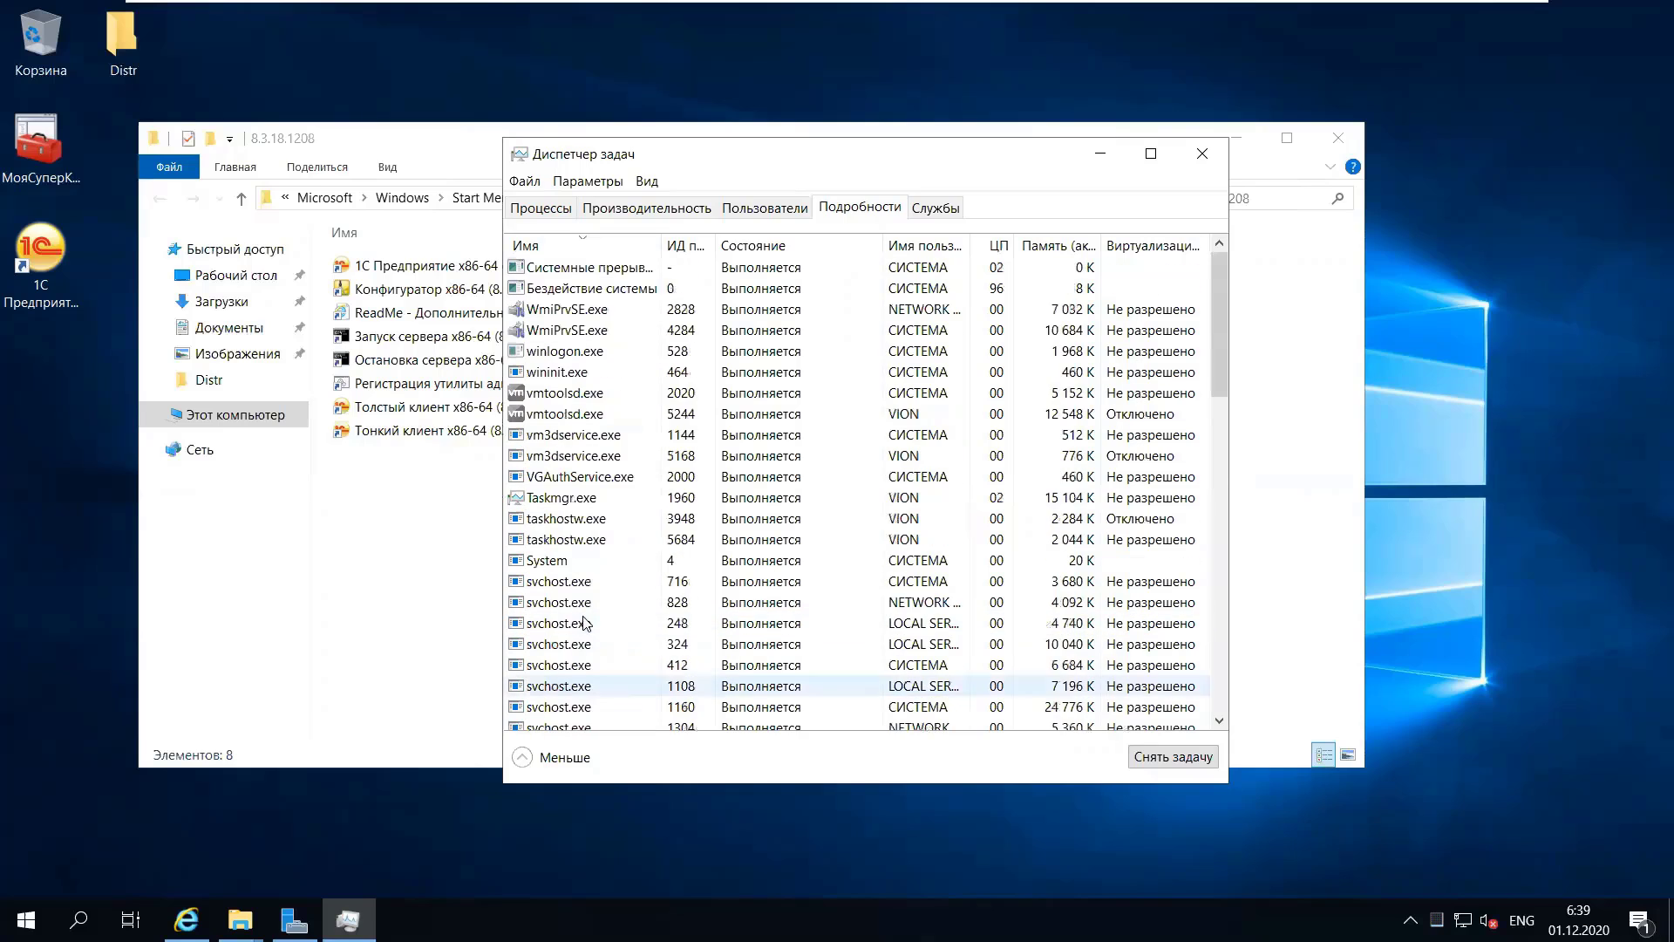
click(1100, 154)
click(523, 389)
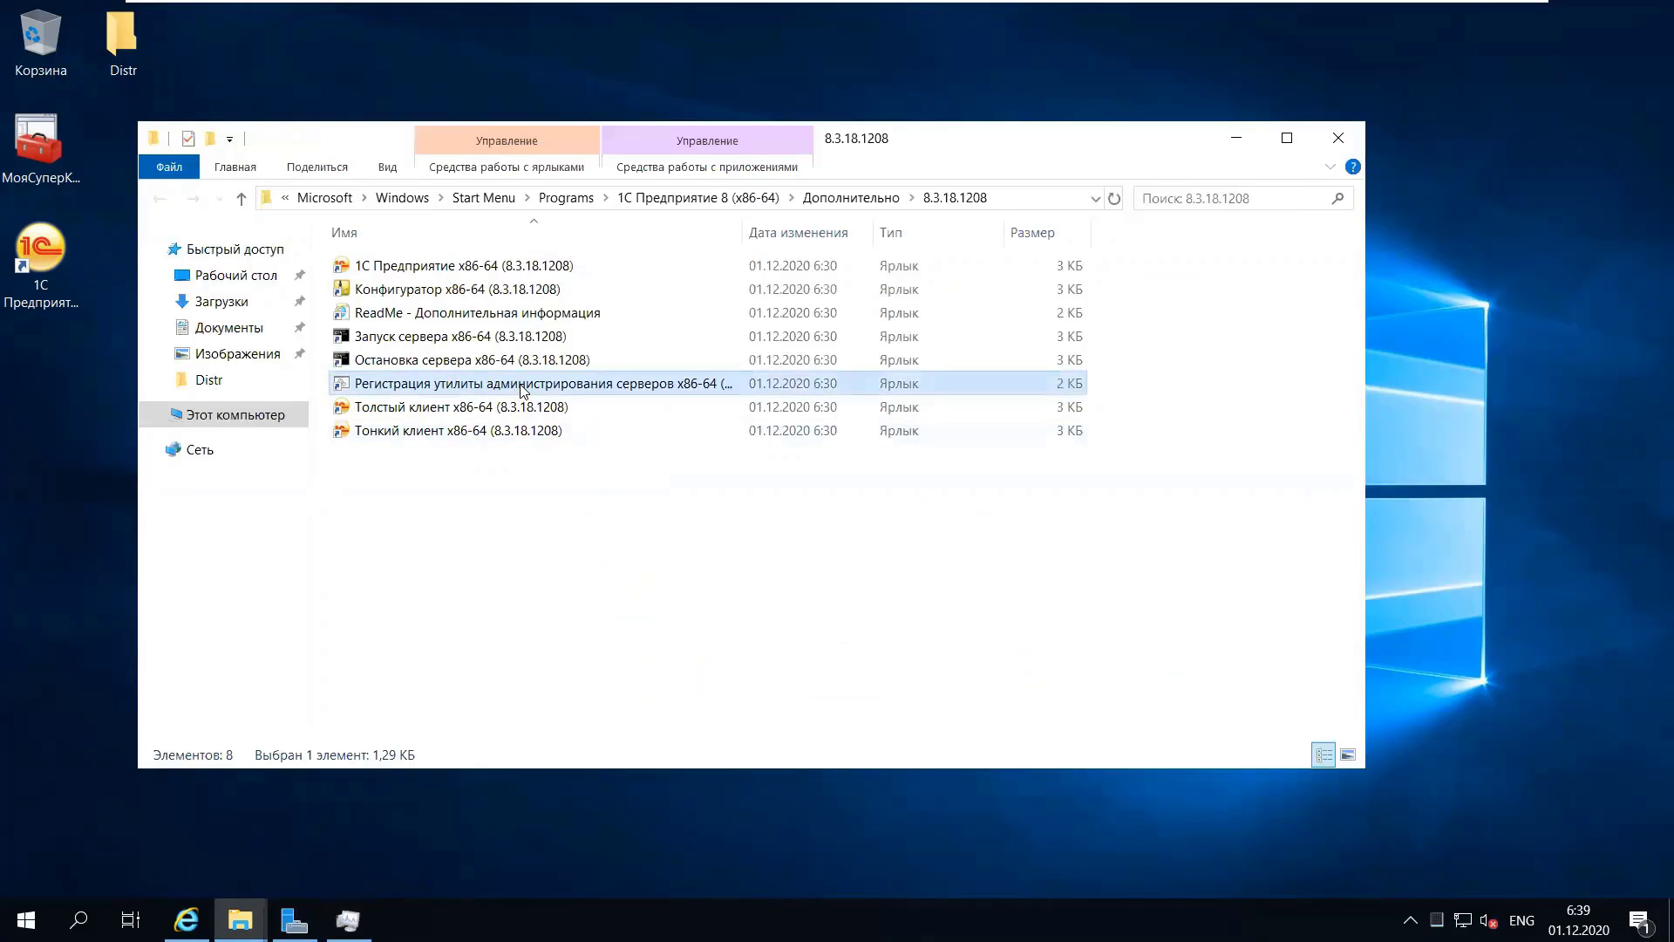
- Run the registration shortcut as administrator and confirm radmin.dll registered successfully
right_click(524, 389)
click(614, 509)
click(775, 592)
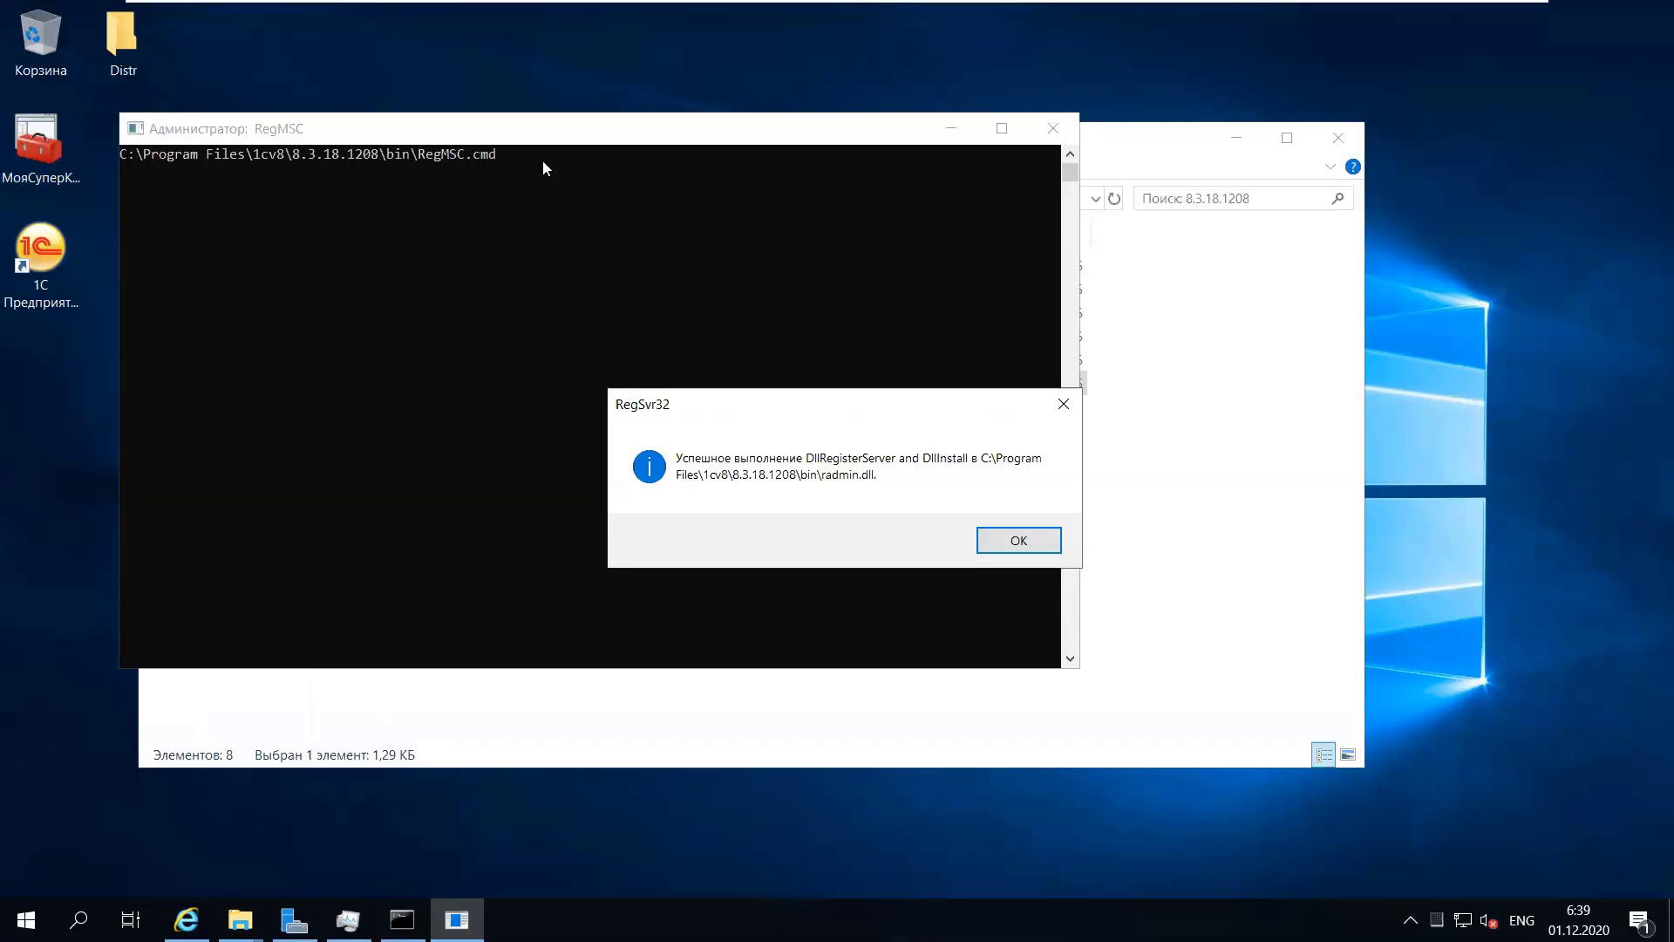
click(1016, 543)
click(729, 550)
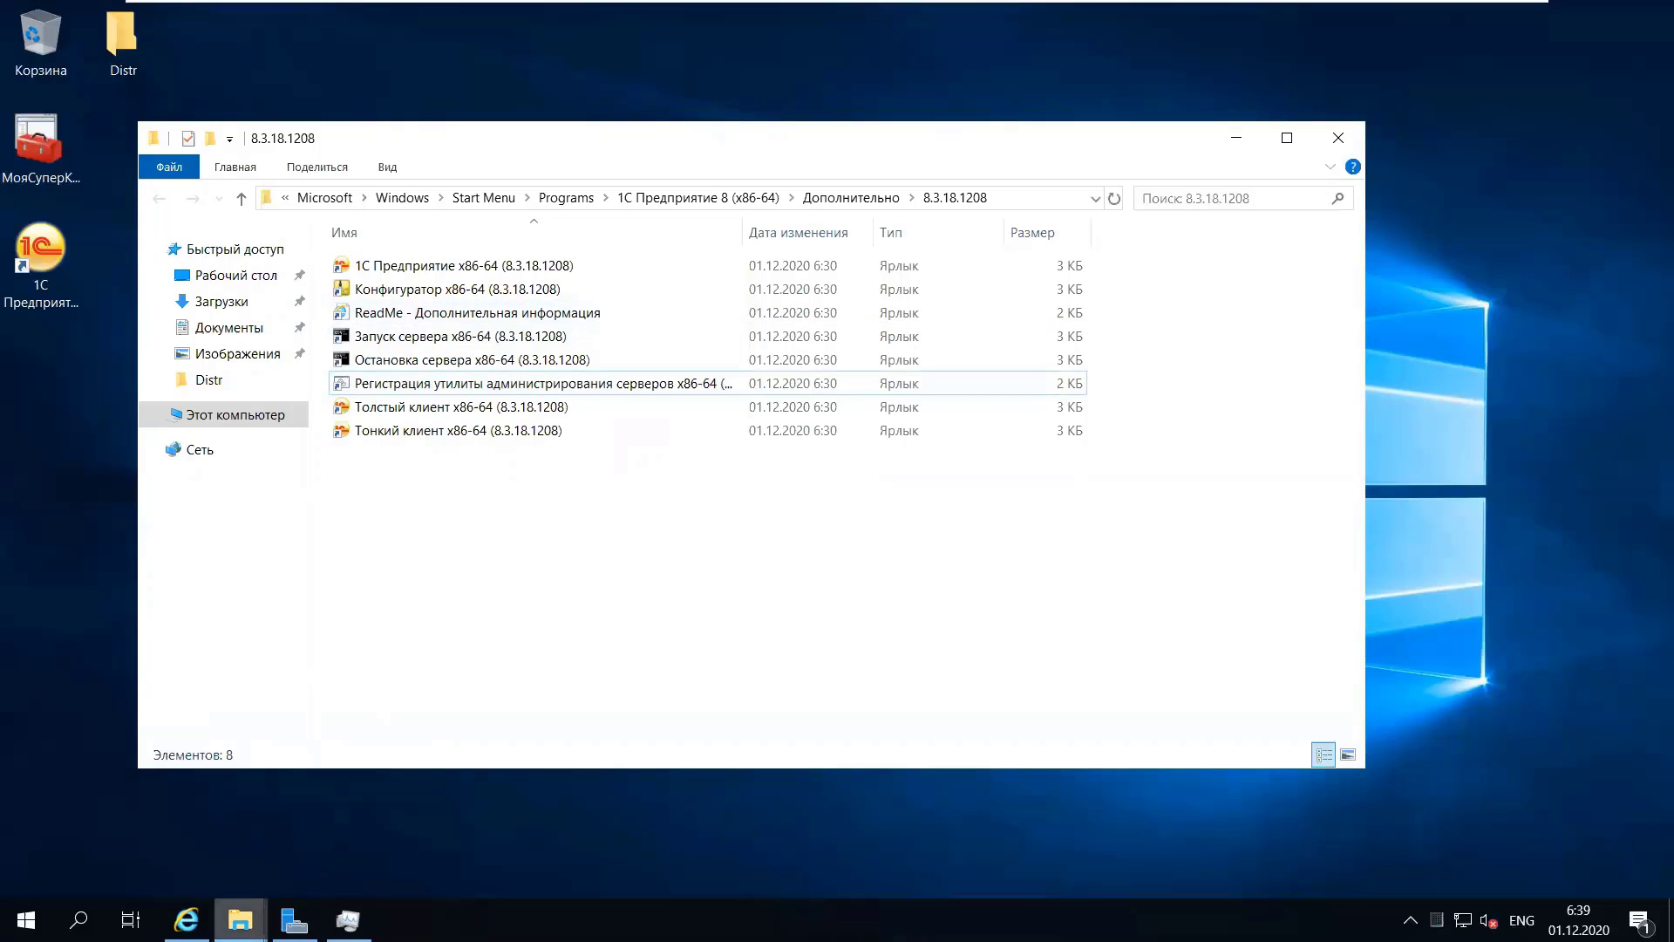
click(240, 920)
- Open the 1CV8 Servers console as administrator and expand WIN2019_VION > Кластеры > Локальный кластер
click(123, 829)
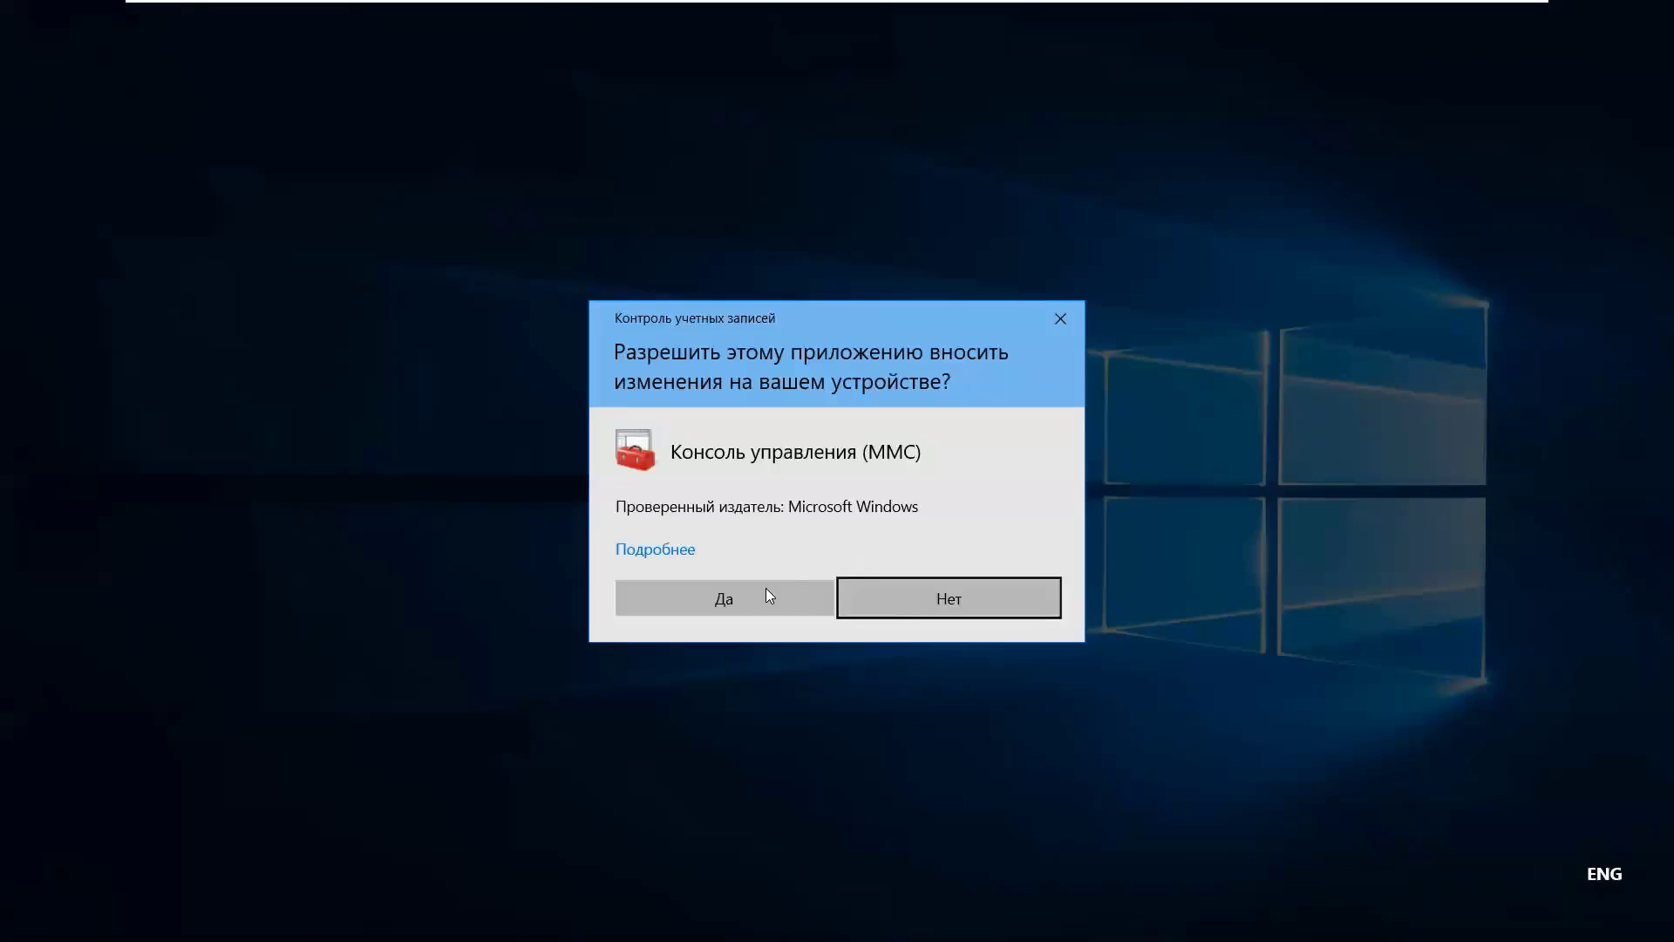
click(765, 595)
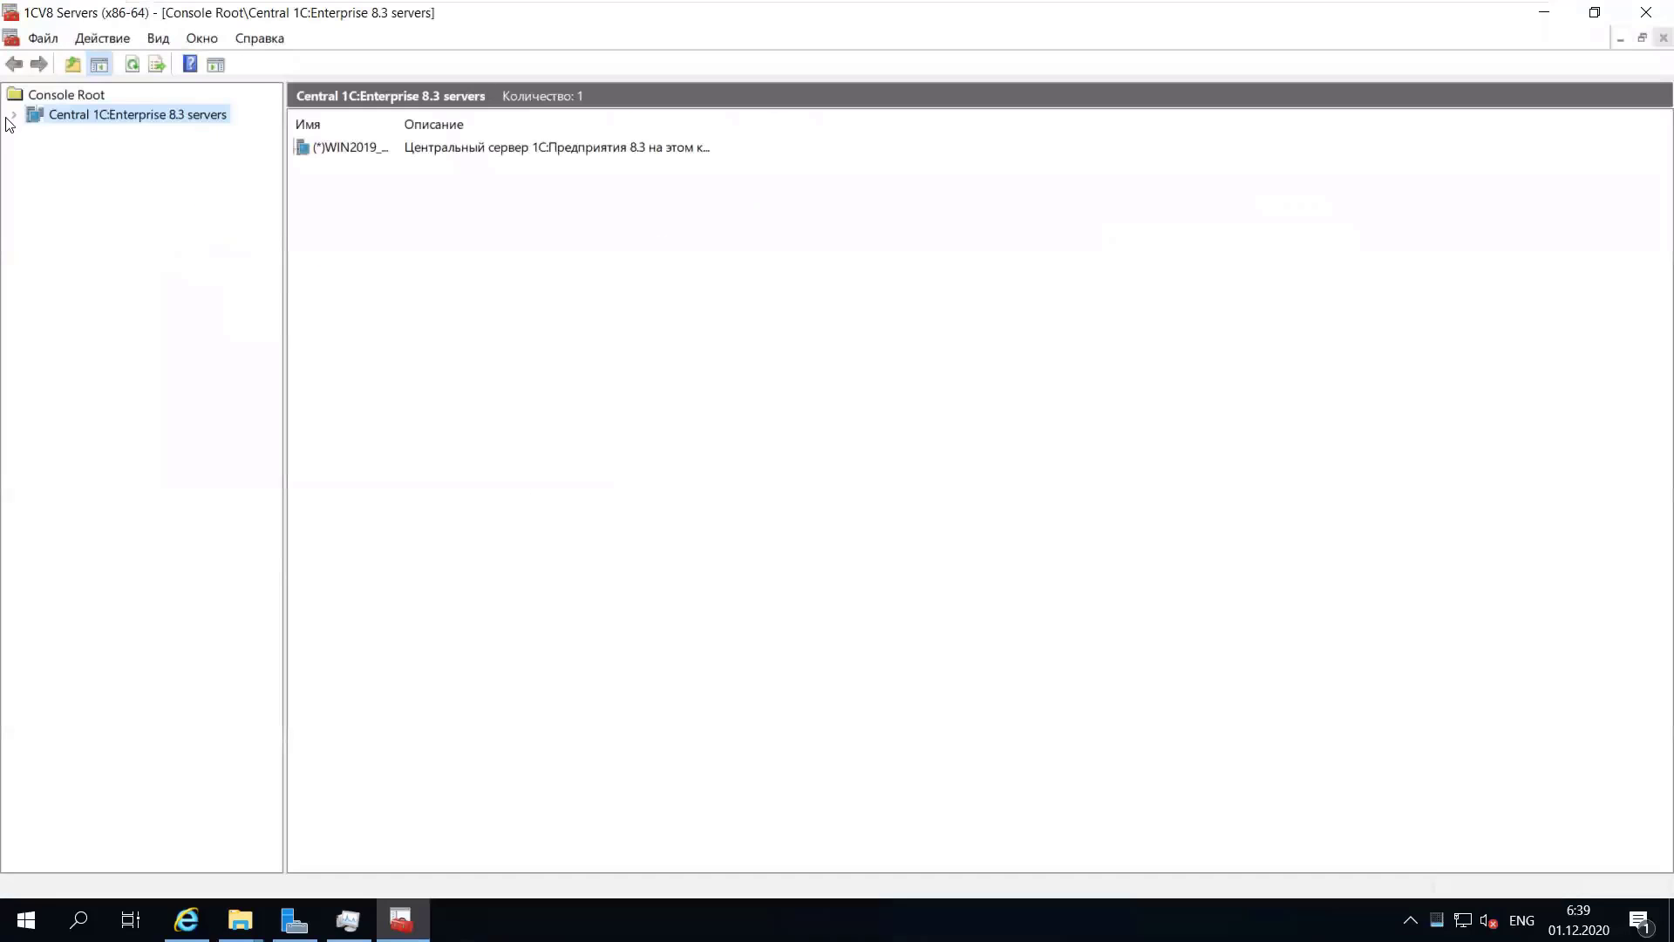
click(14, 115)
click(35, 133)
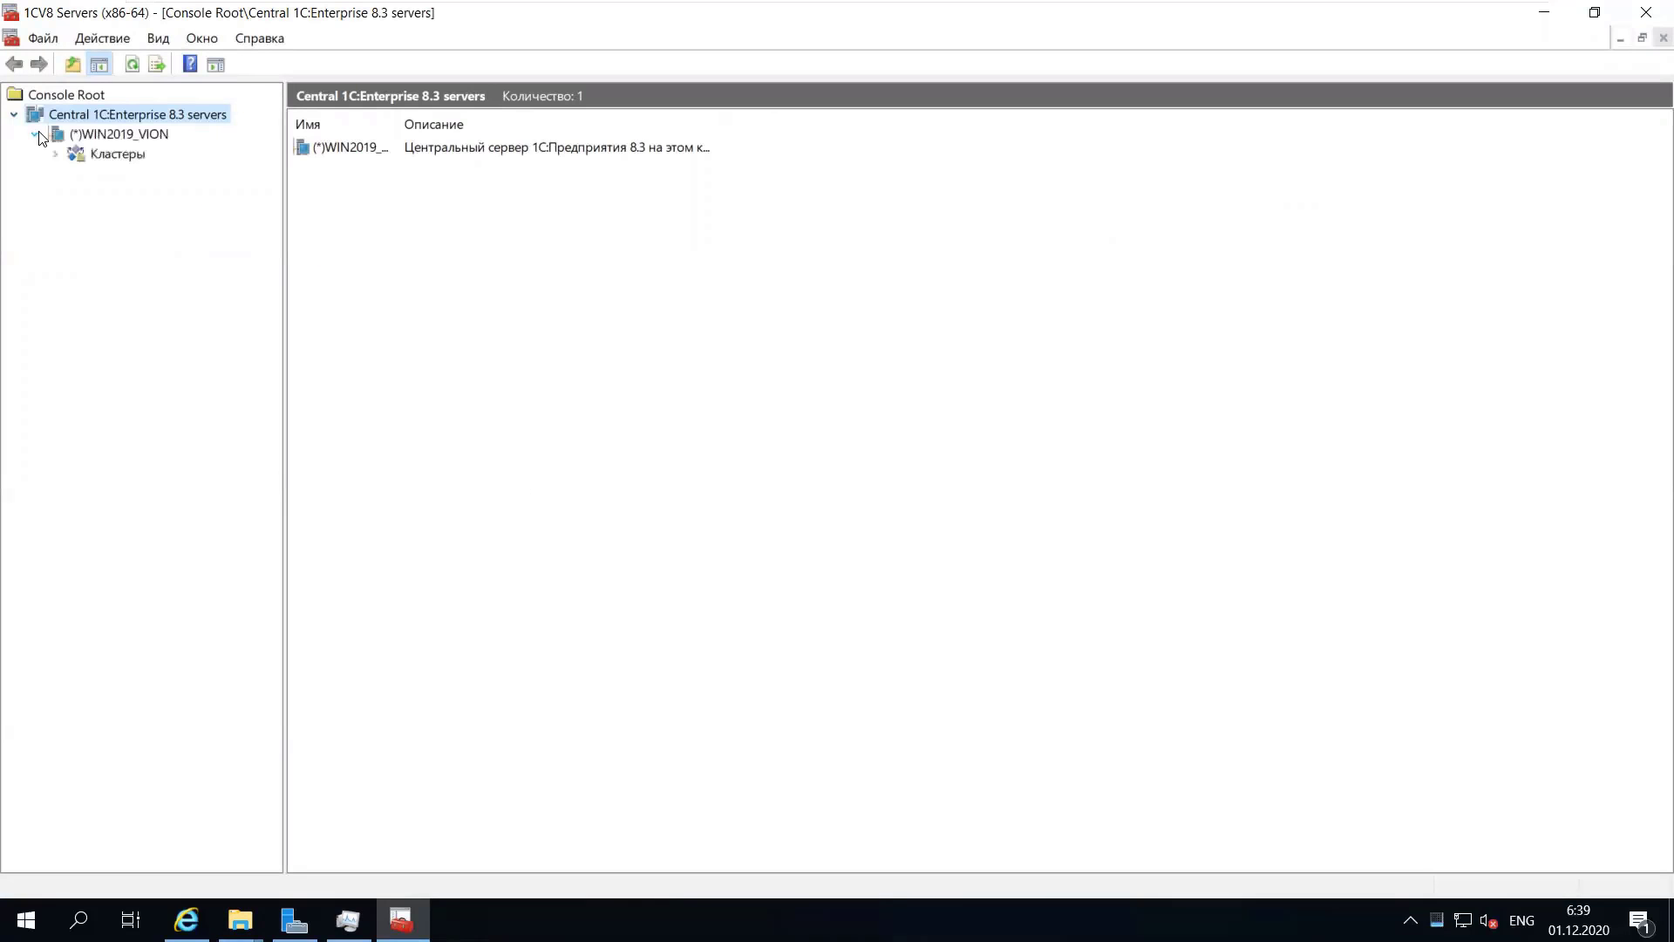
click(55, 153)
click(76, 174)
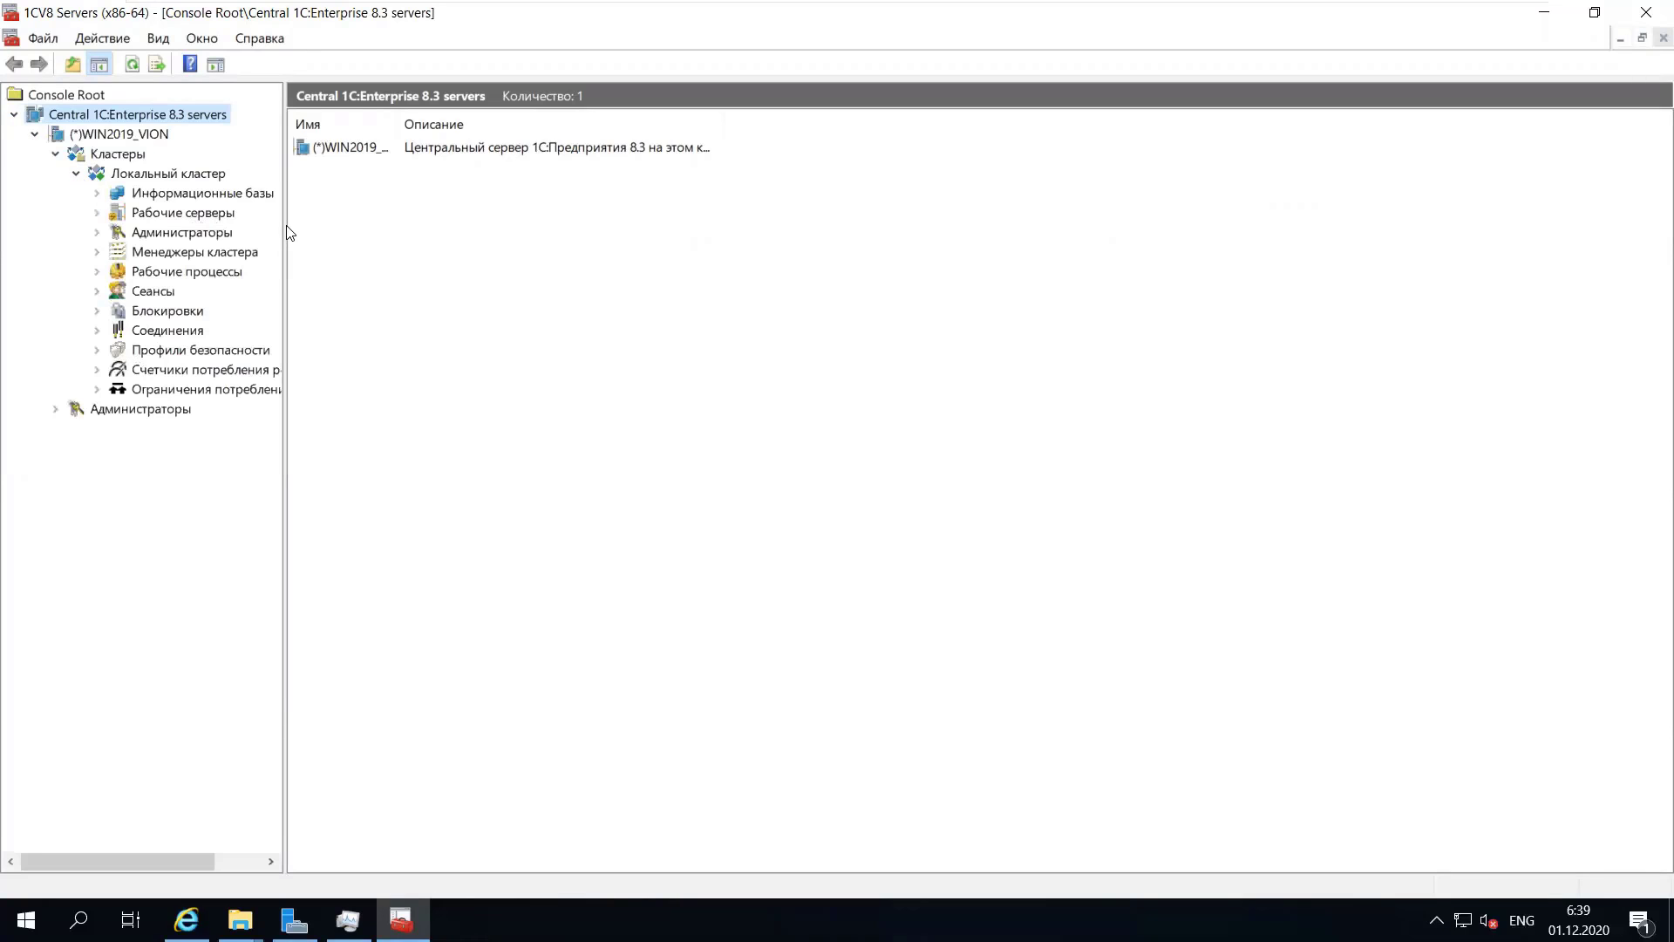
drag(286, 234, 320, 236)
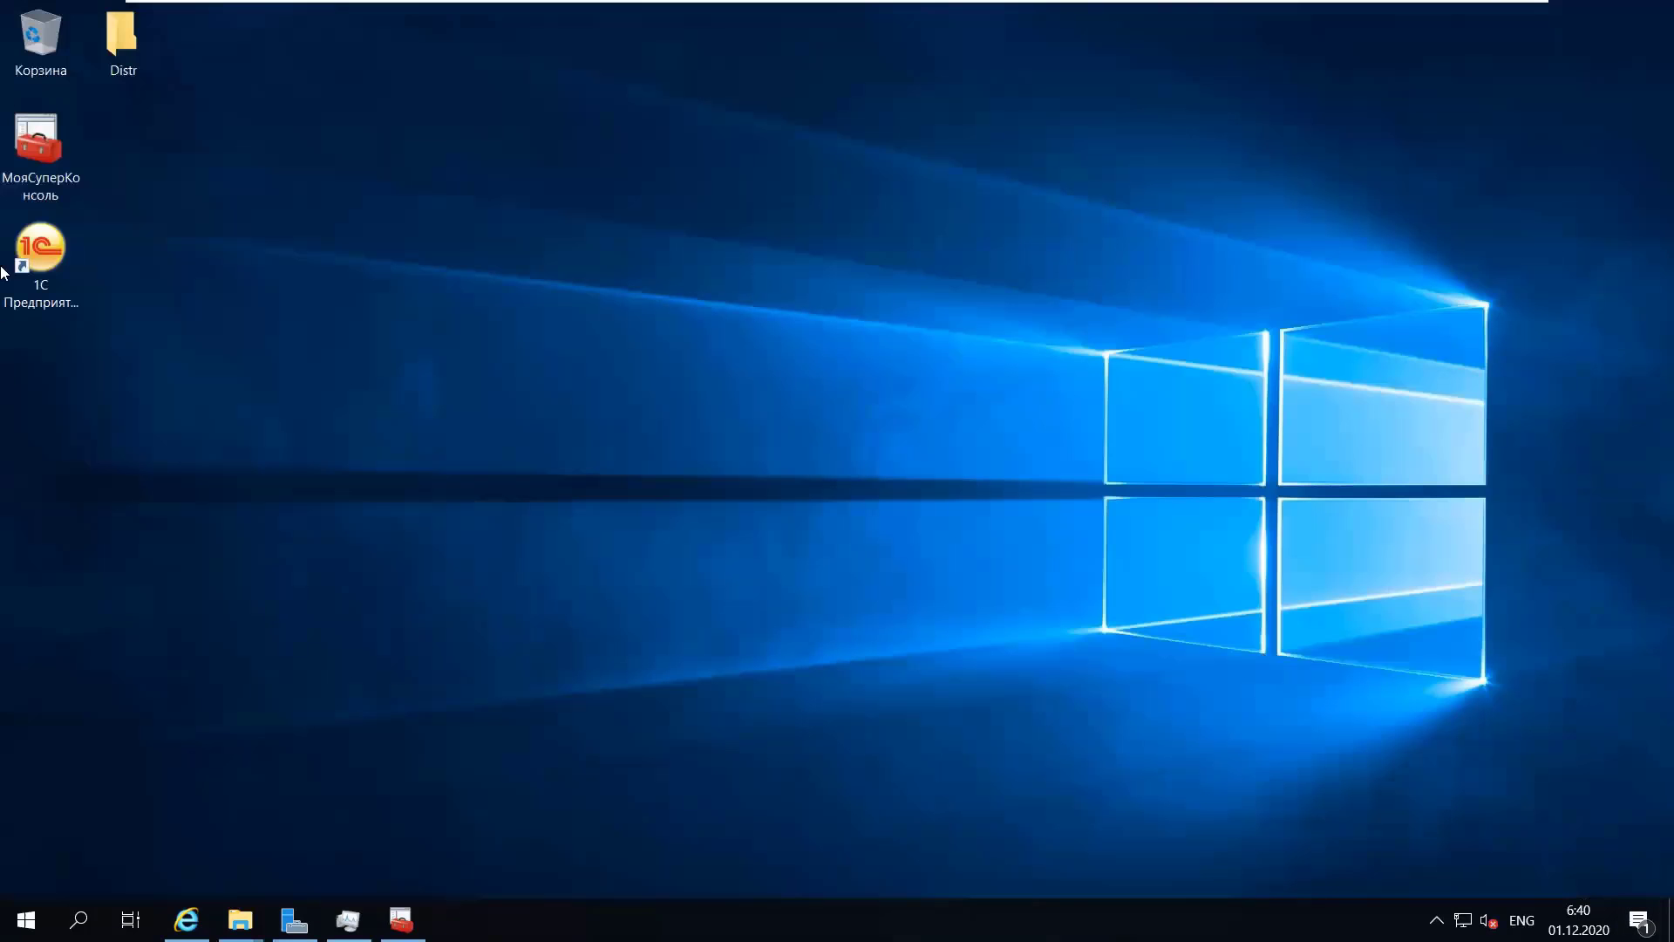
- Open МояСуперКонсоль as administrator and add the 1C:Enterprise 8.3 snap-in
double_click(37, 144)
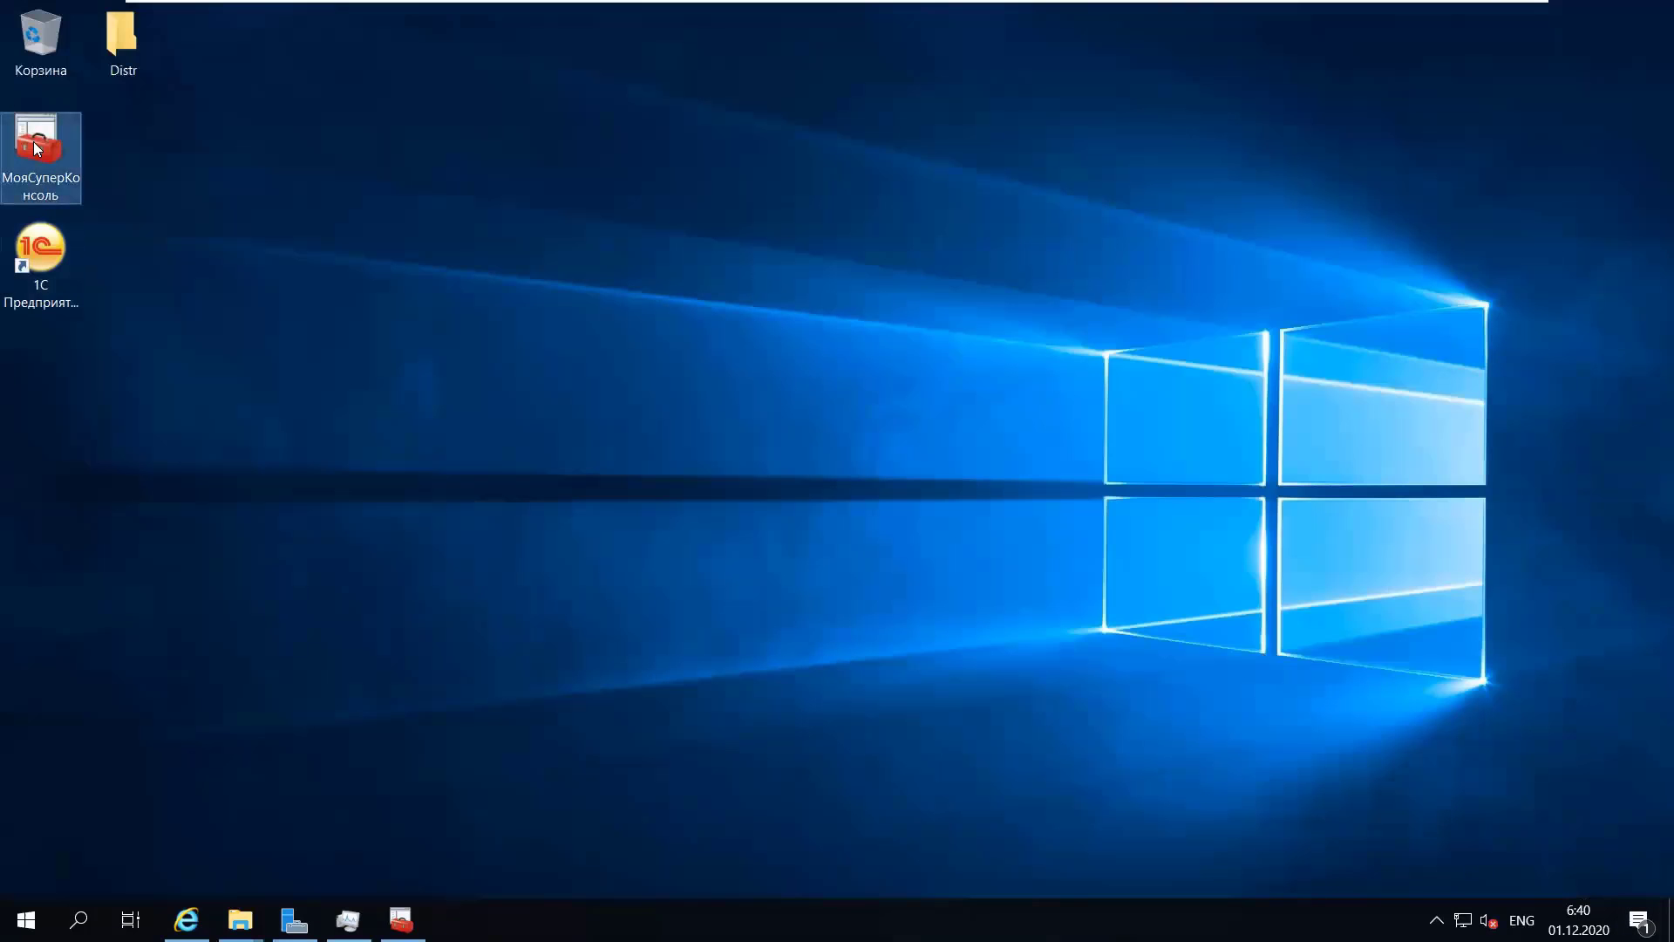
click(784, 584)
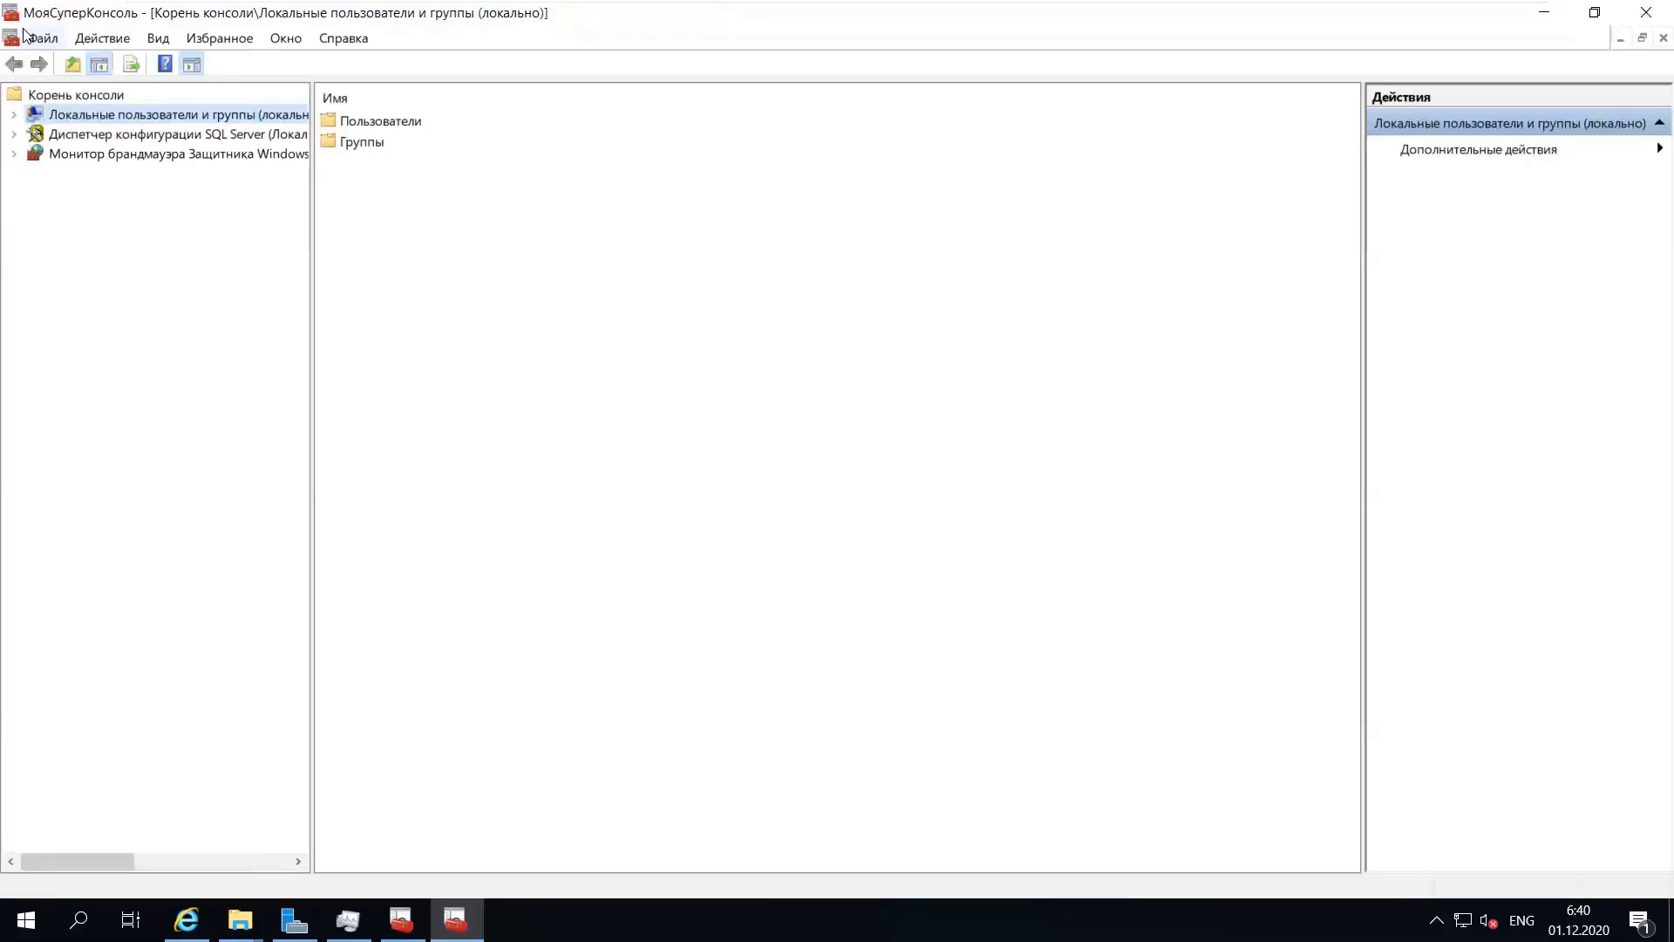
click(40, 37)
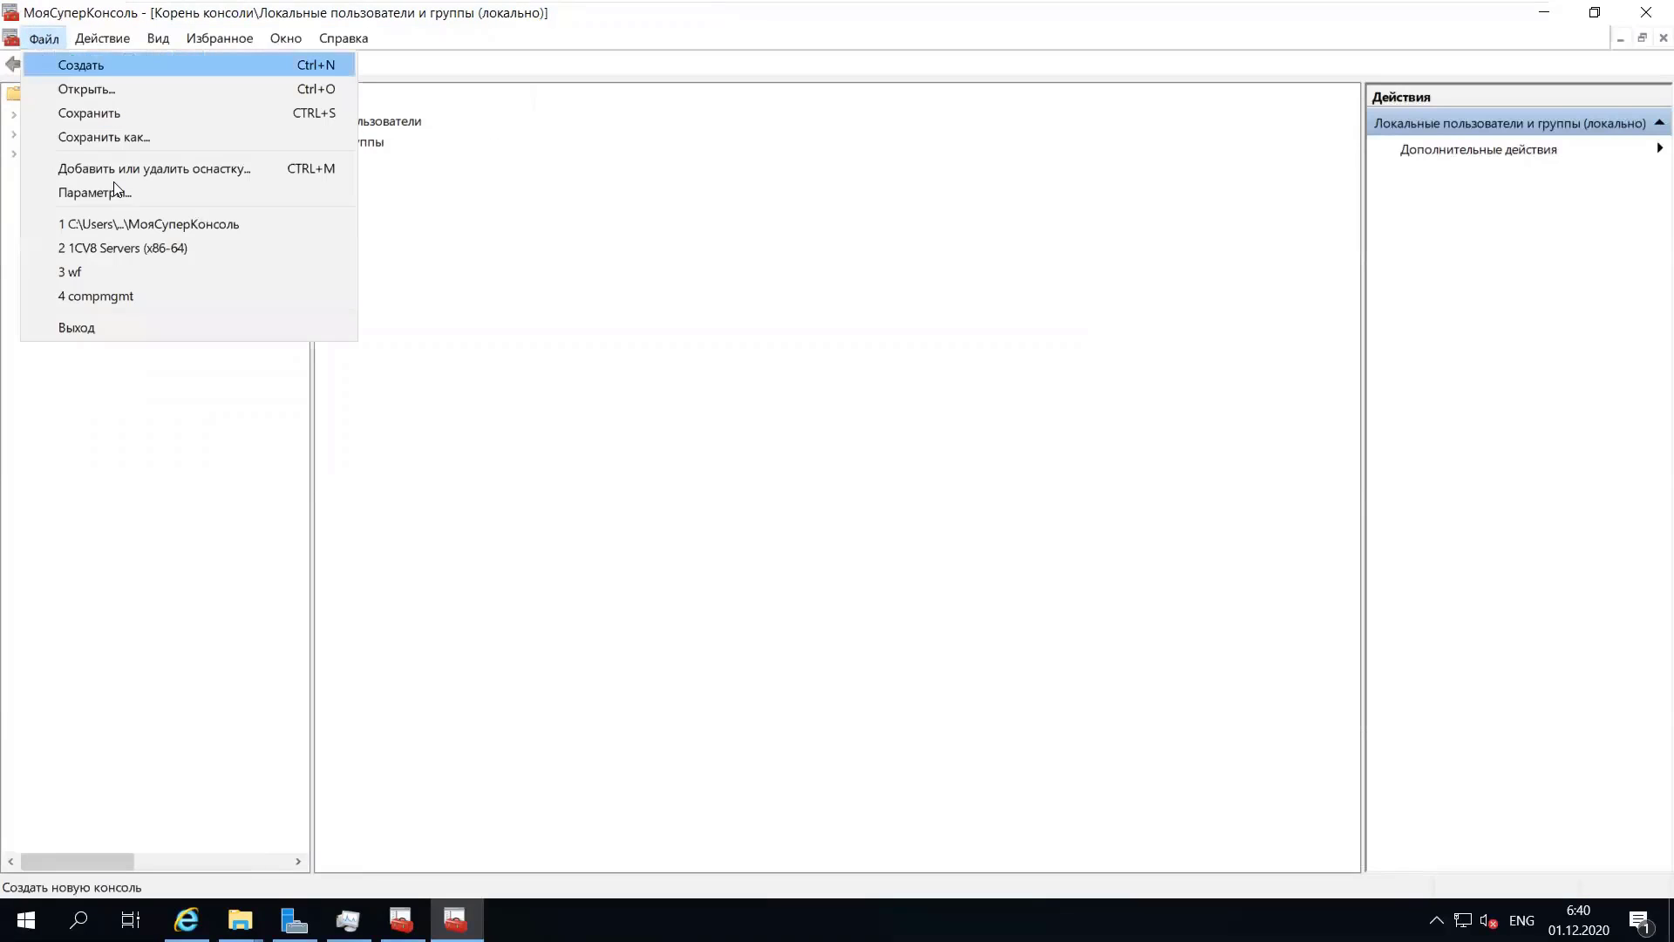
click(139, 191)
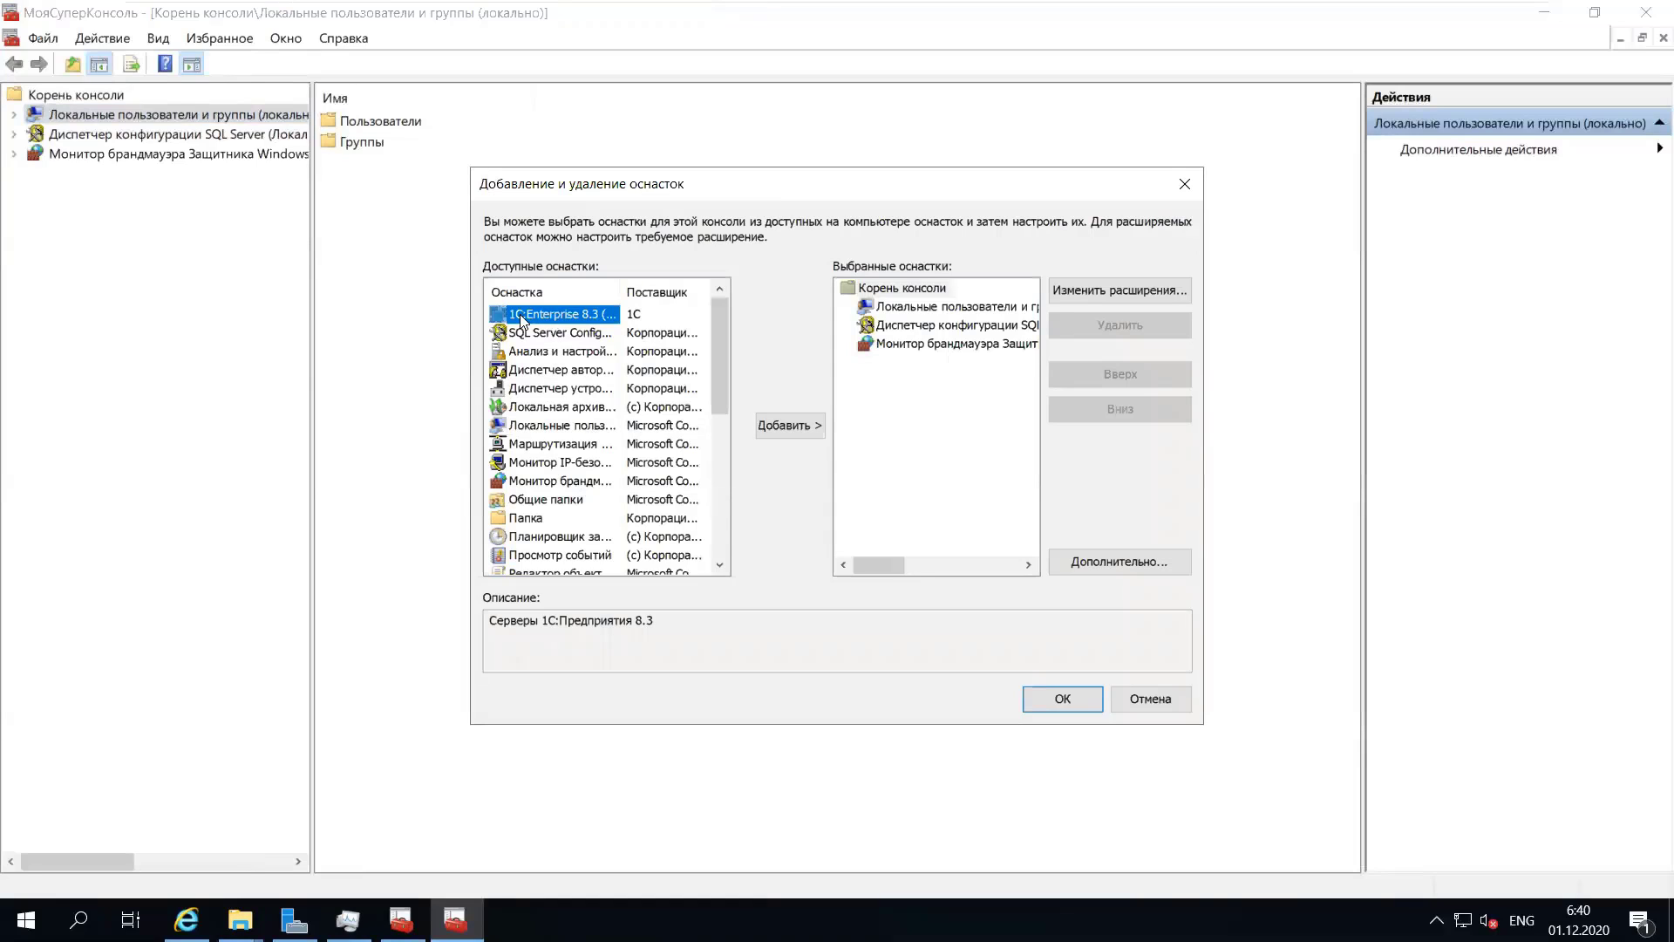
double_click(550, 326)
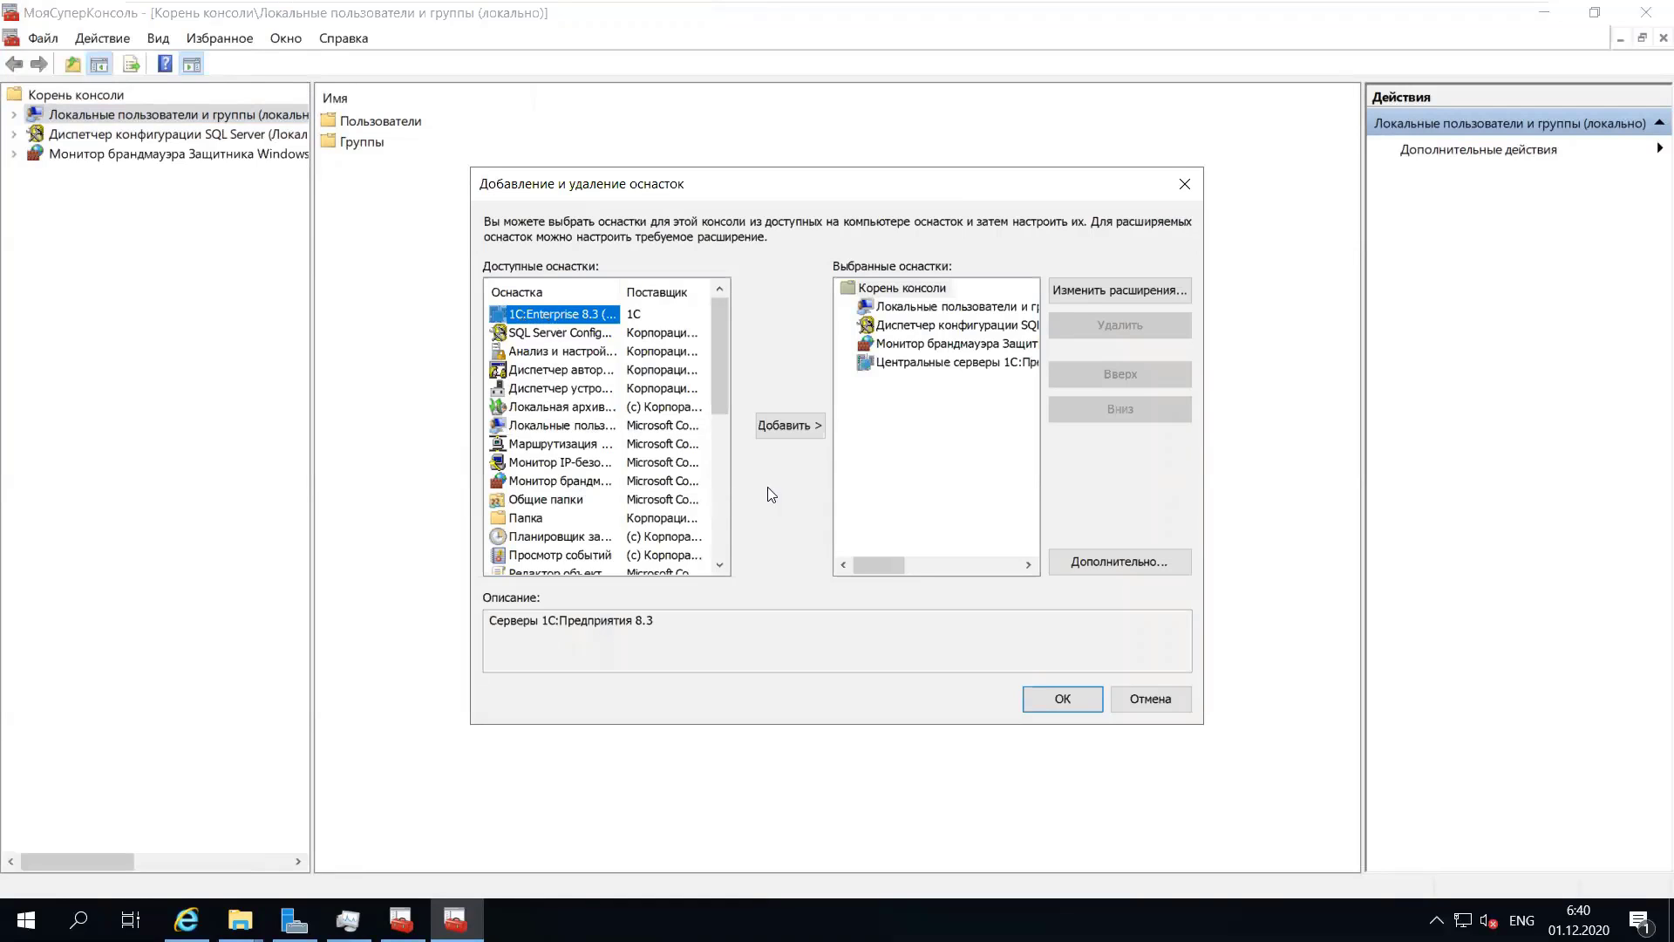
click(1066, 704)
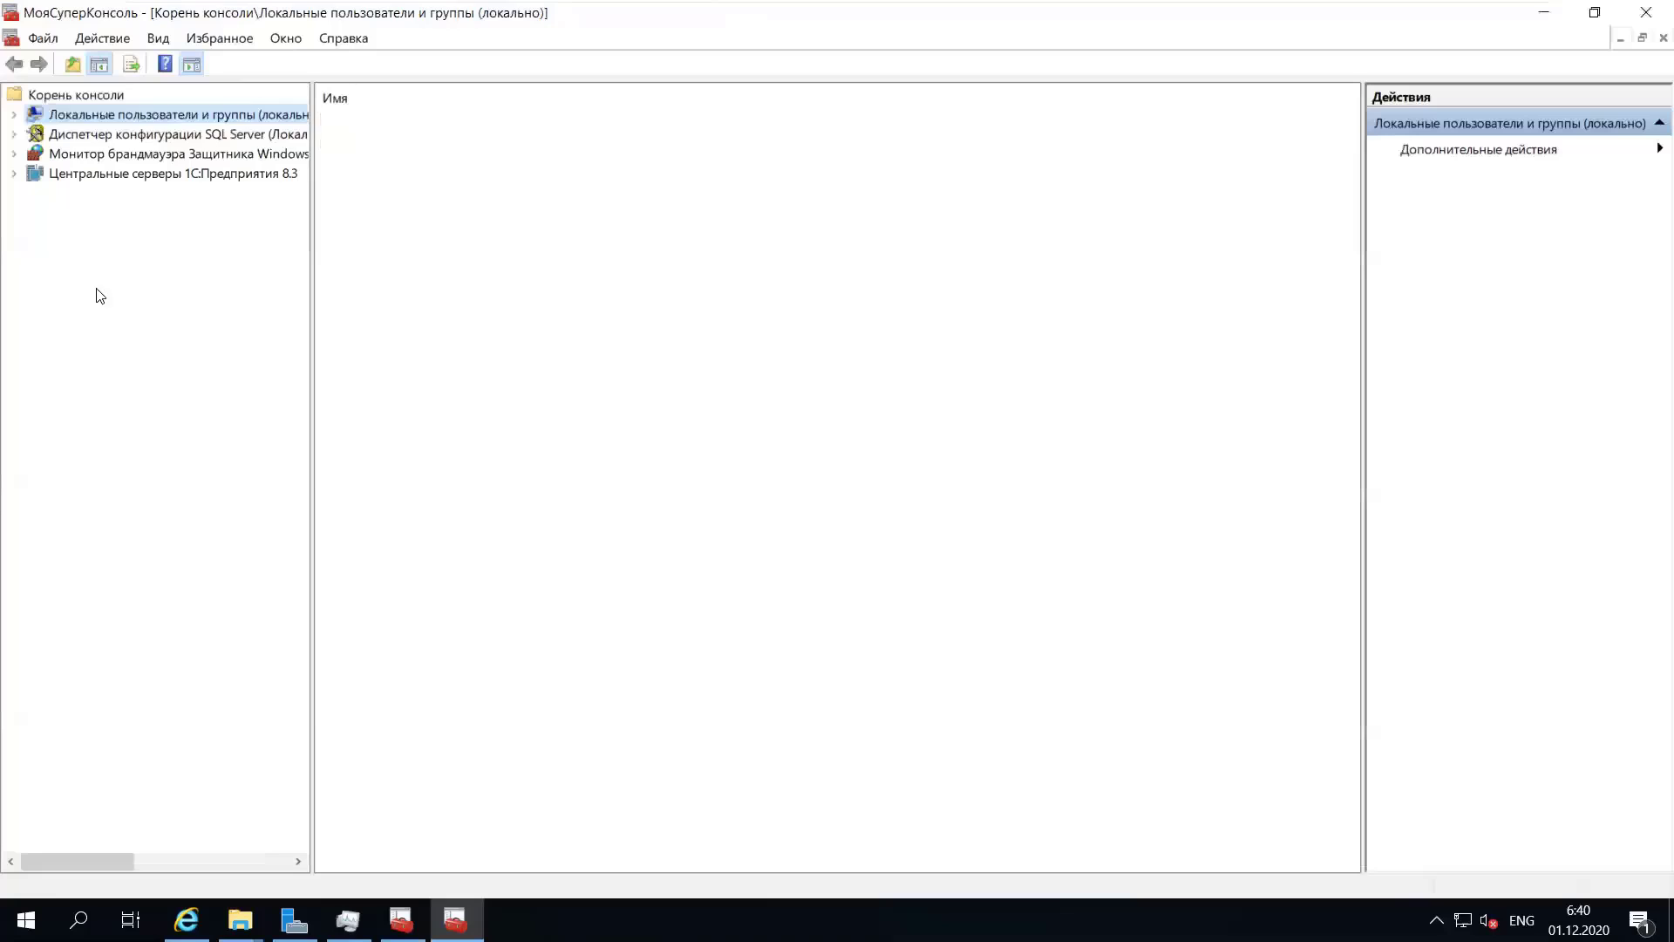
- Expand the snap-in down to Локальный кластер under WIN2019_VION and save the console
click(63, 175)
click(14, 173)
click(35, 192)
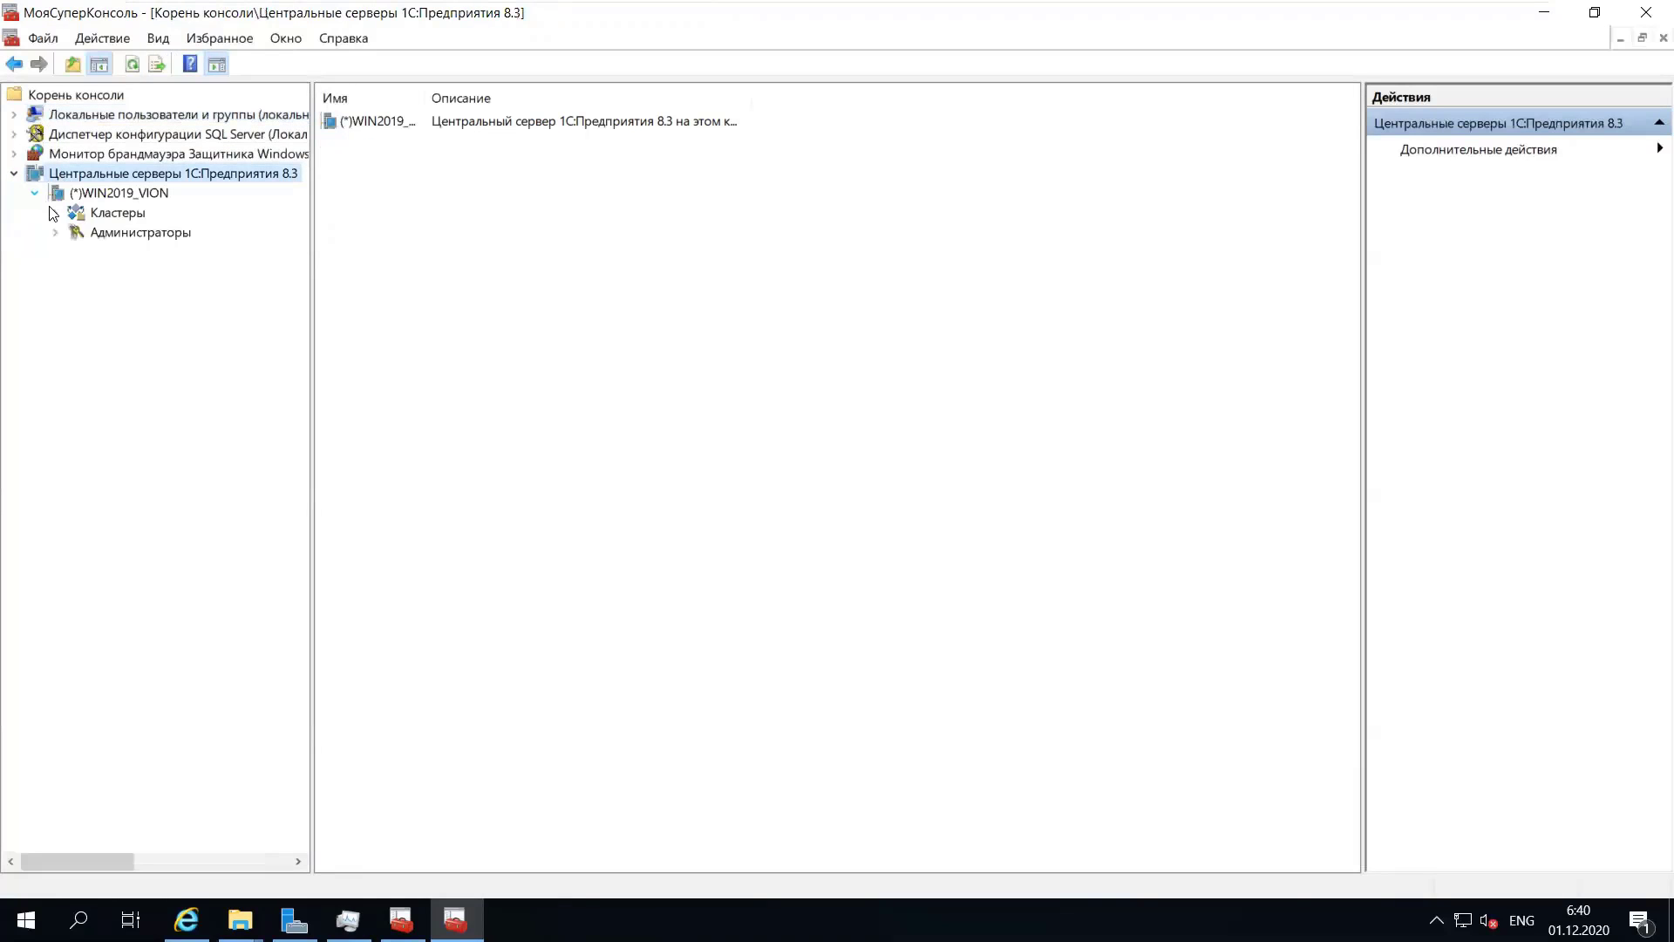
click(55, 213)
click(78, 233)
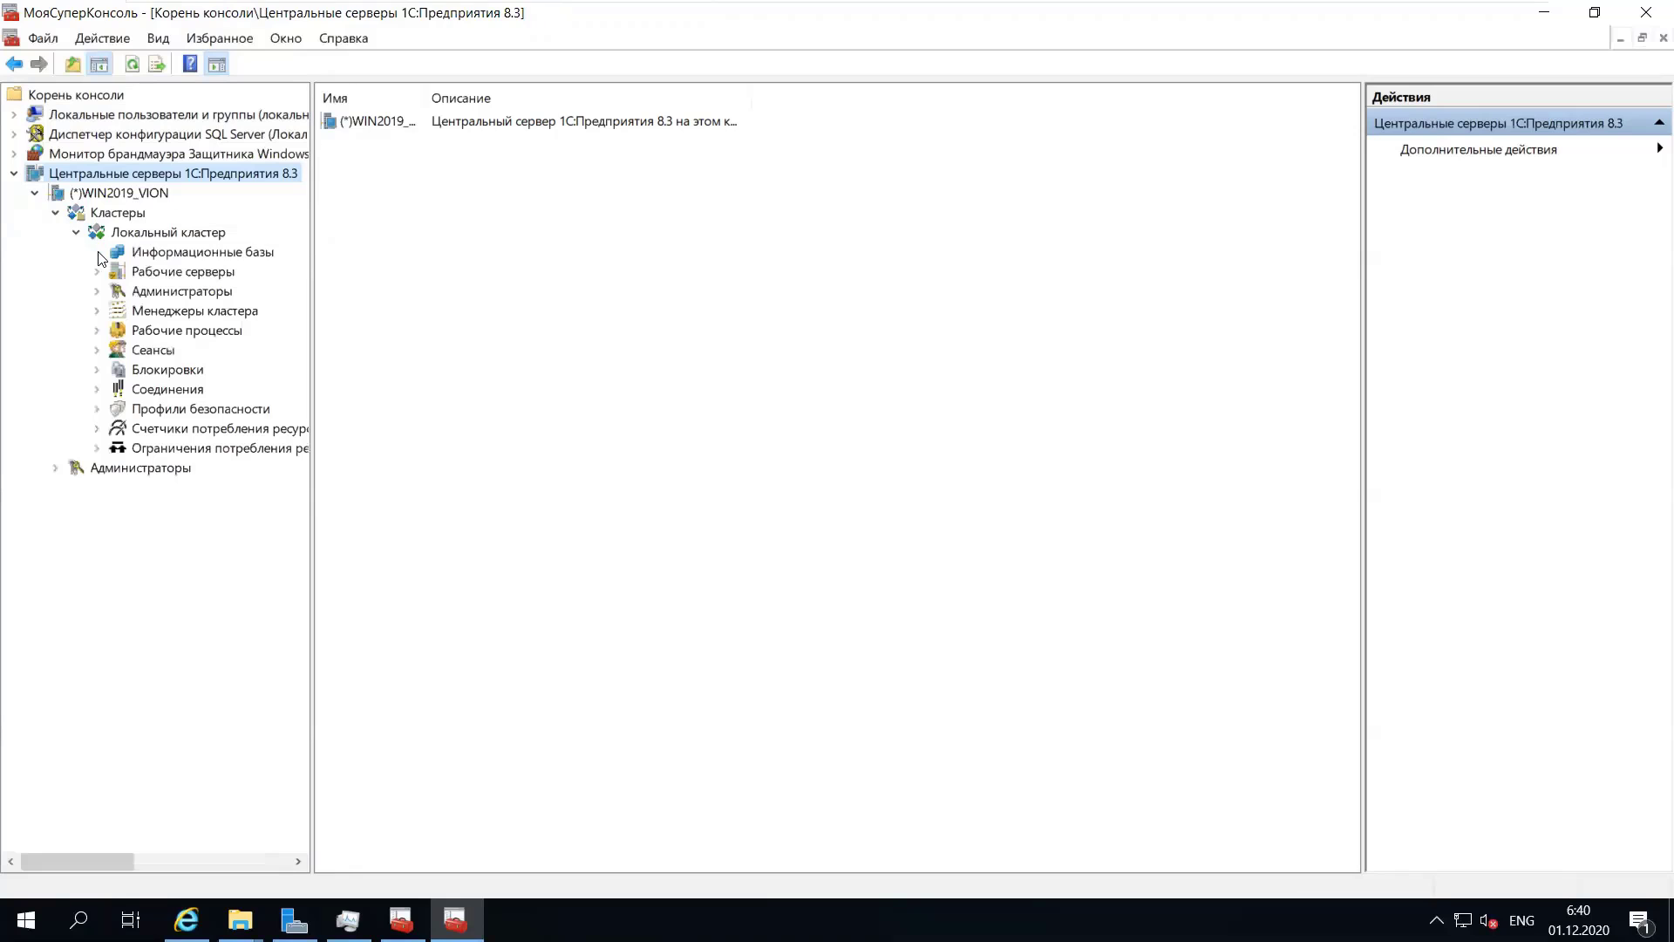
click(44, 38)
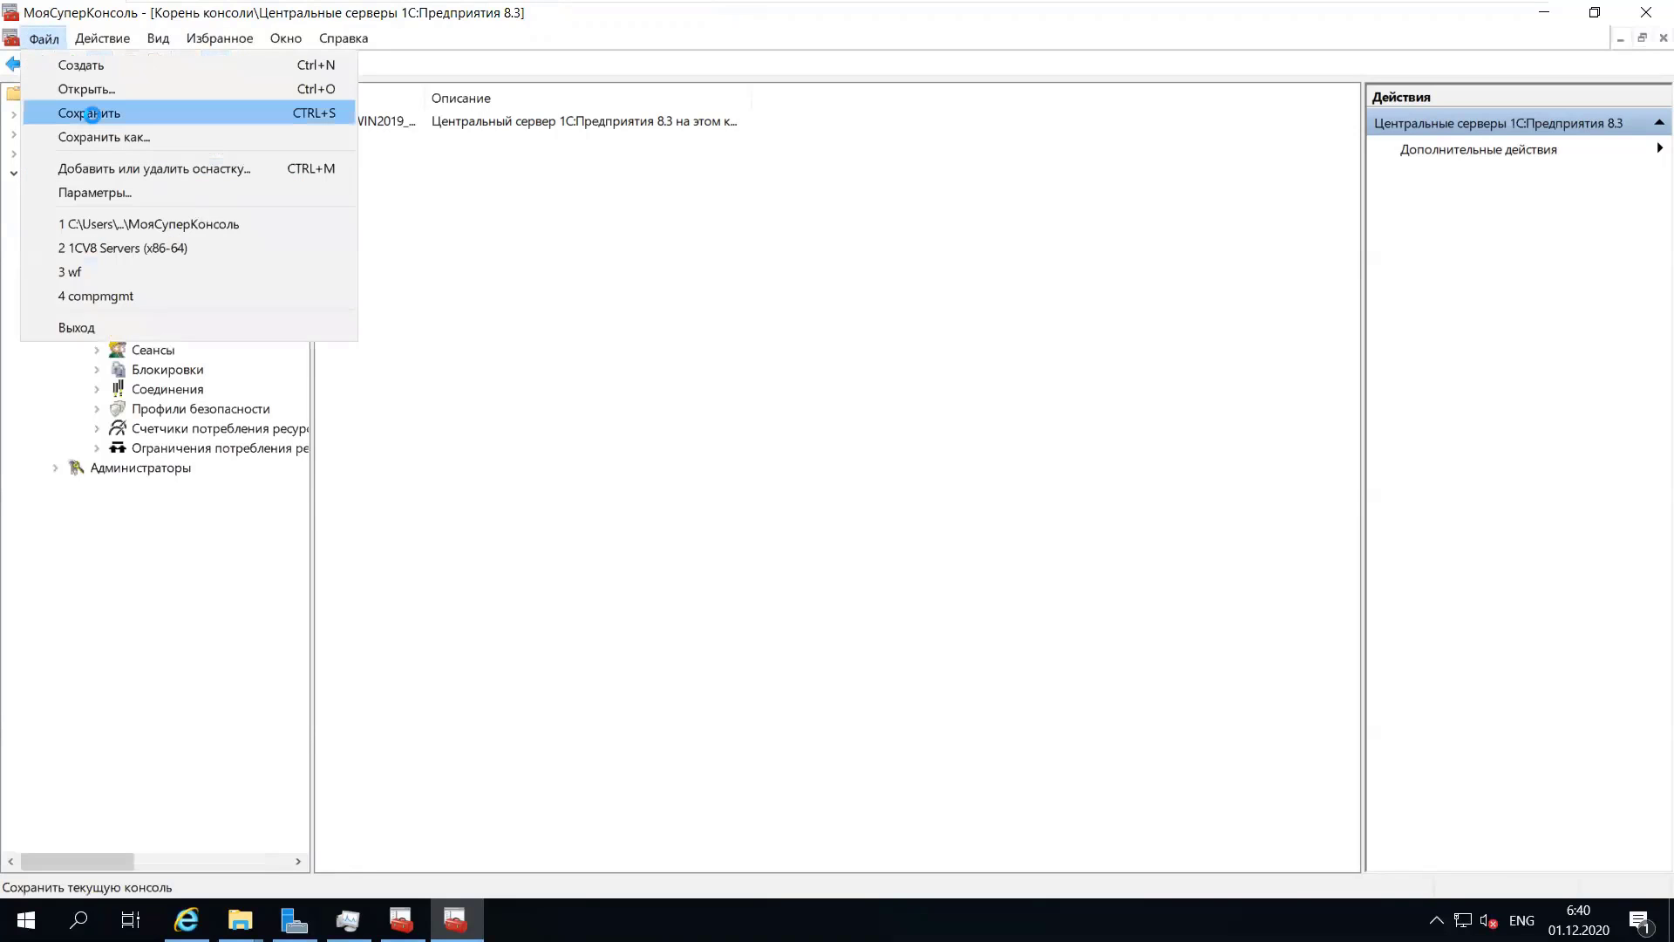
click(88, 108)
- Close the custom console and show the WIN2019_VION server's contents in 1CV8 Servers
click(1647, 12)
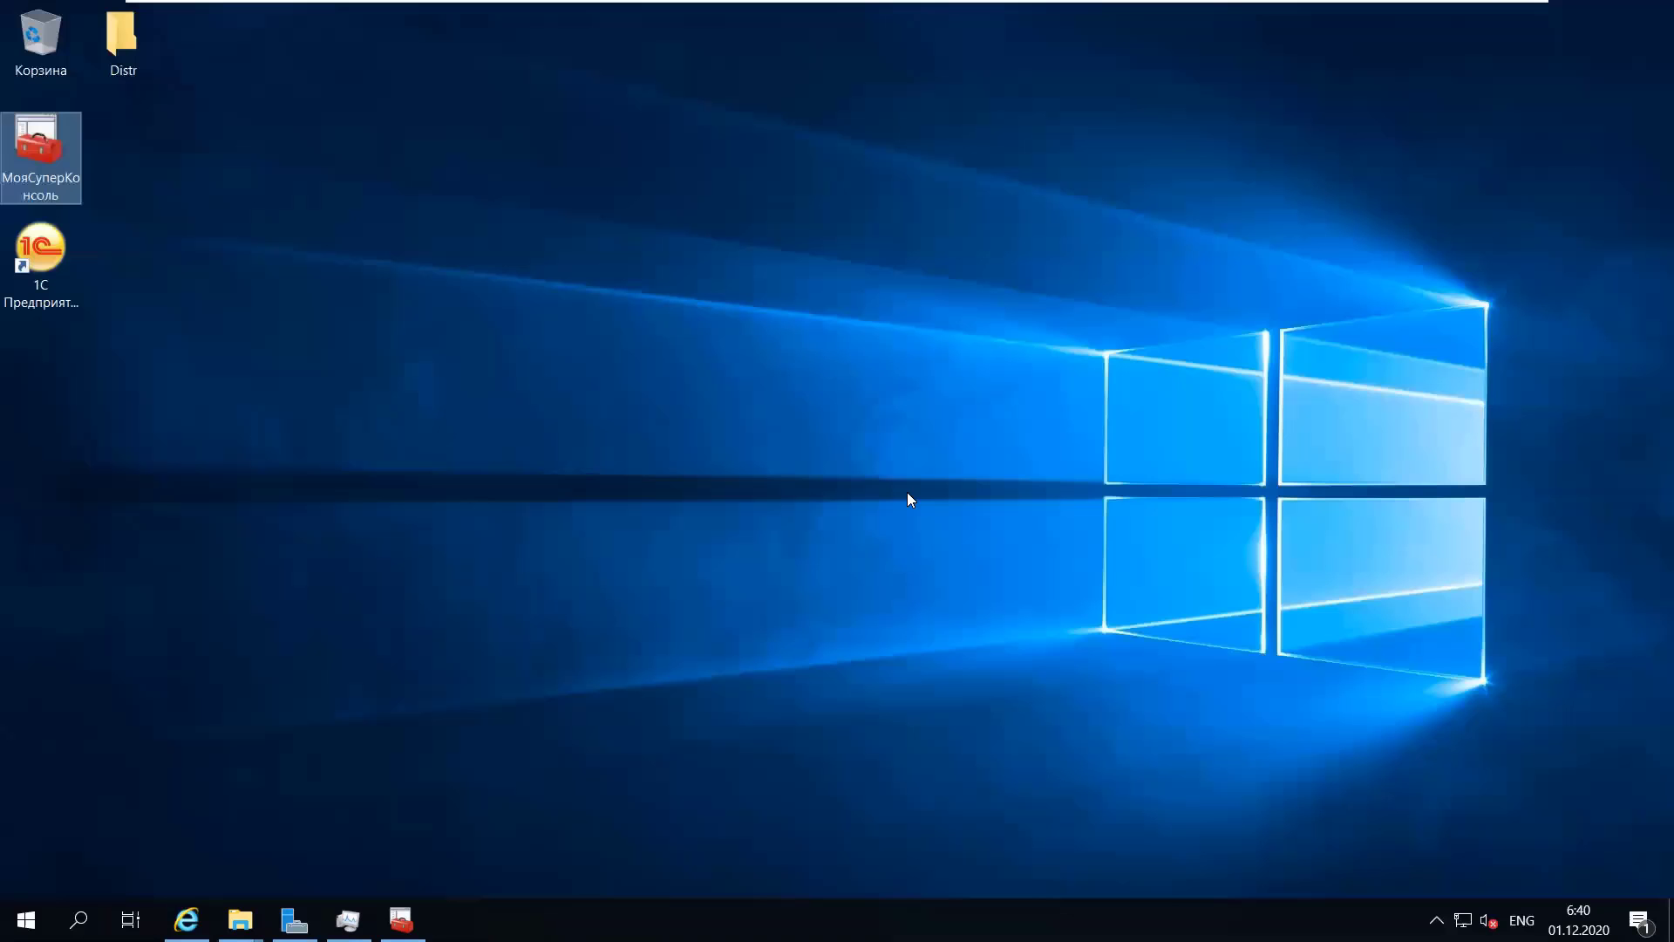
click(401, 920)
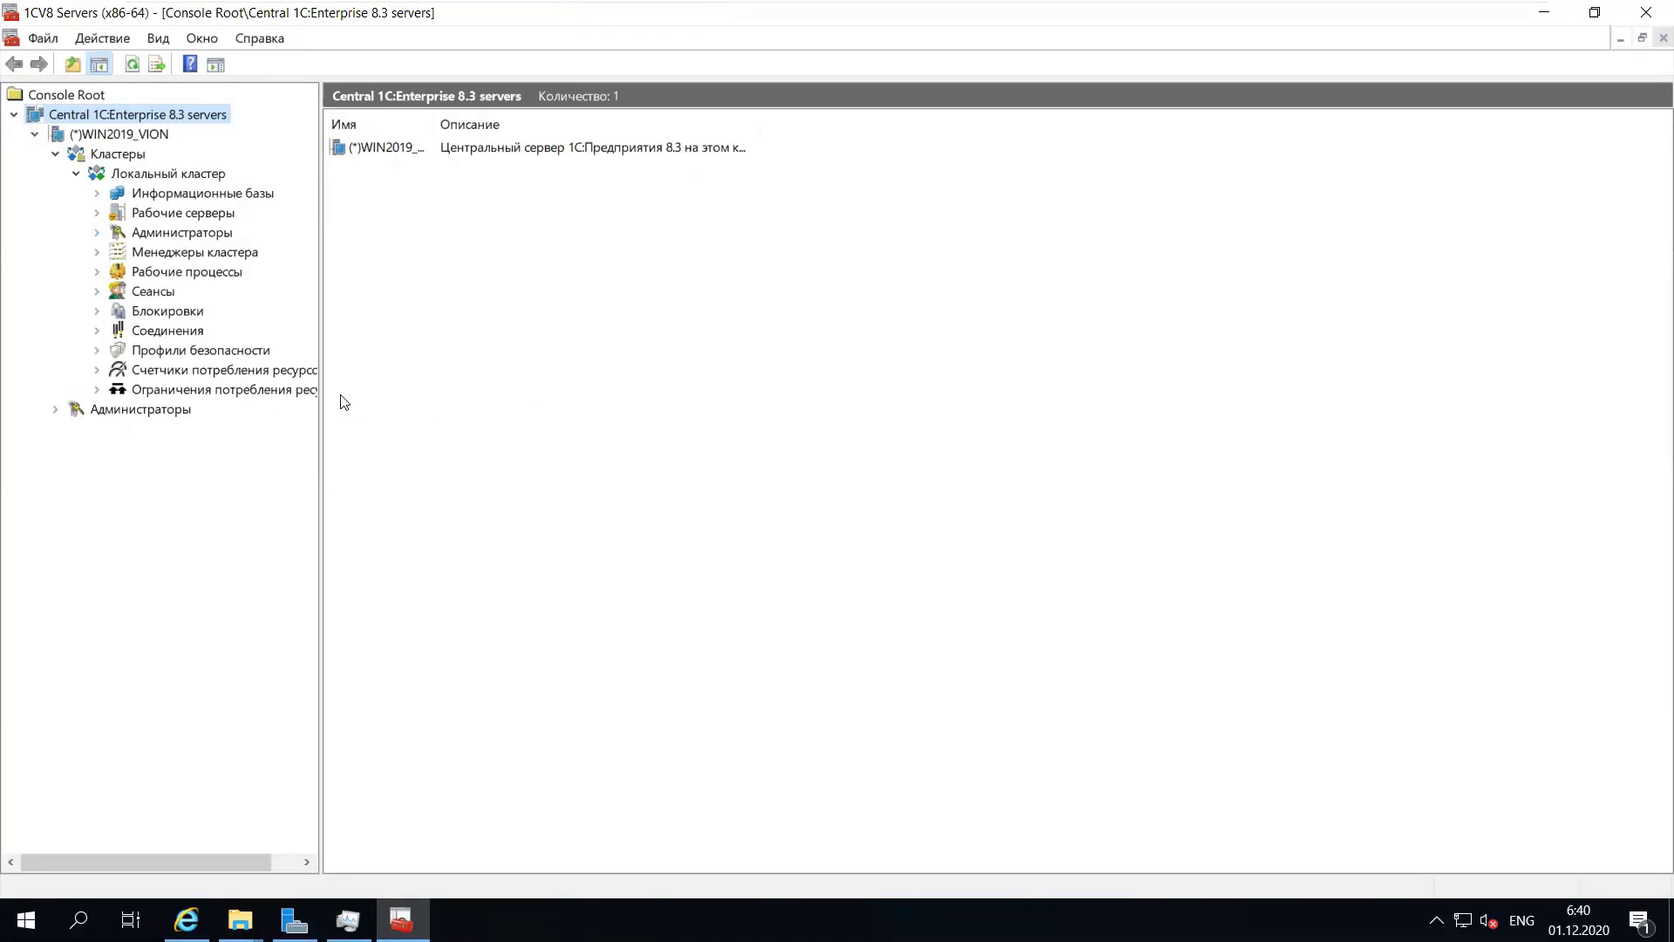
click(33, 135)
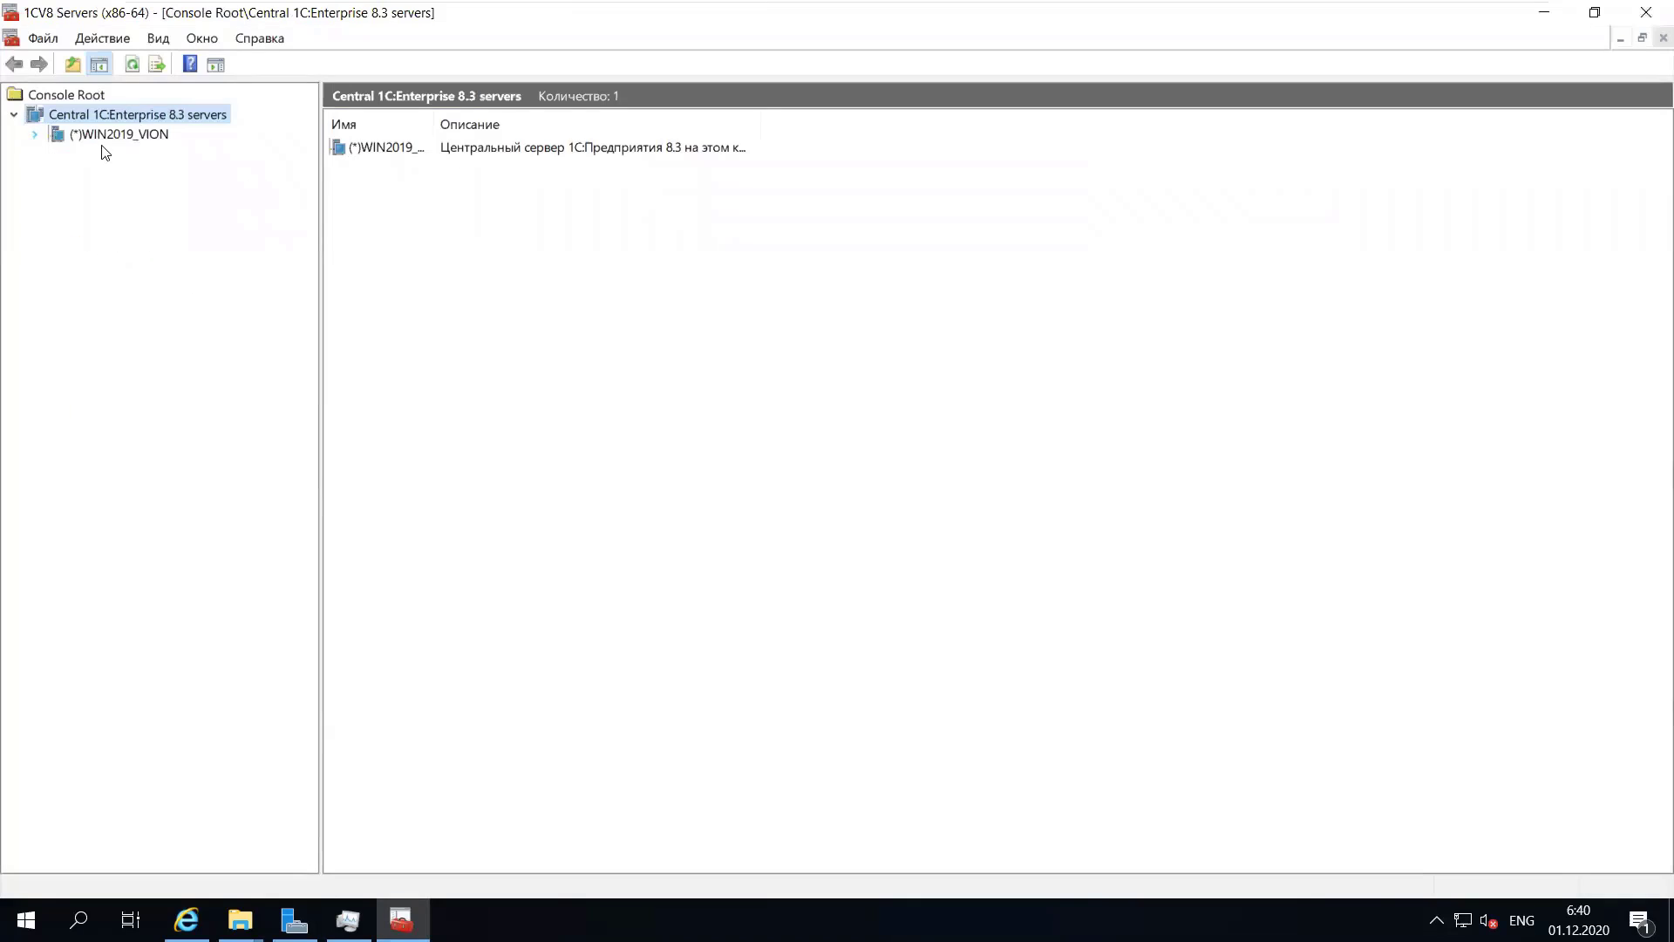
click(122, 137)
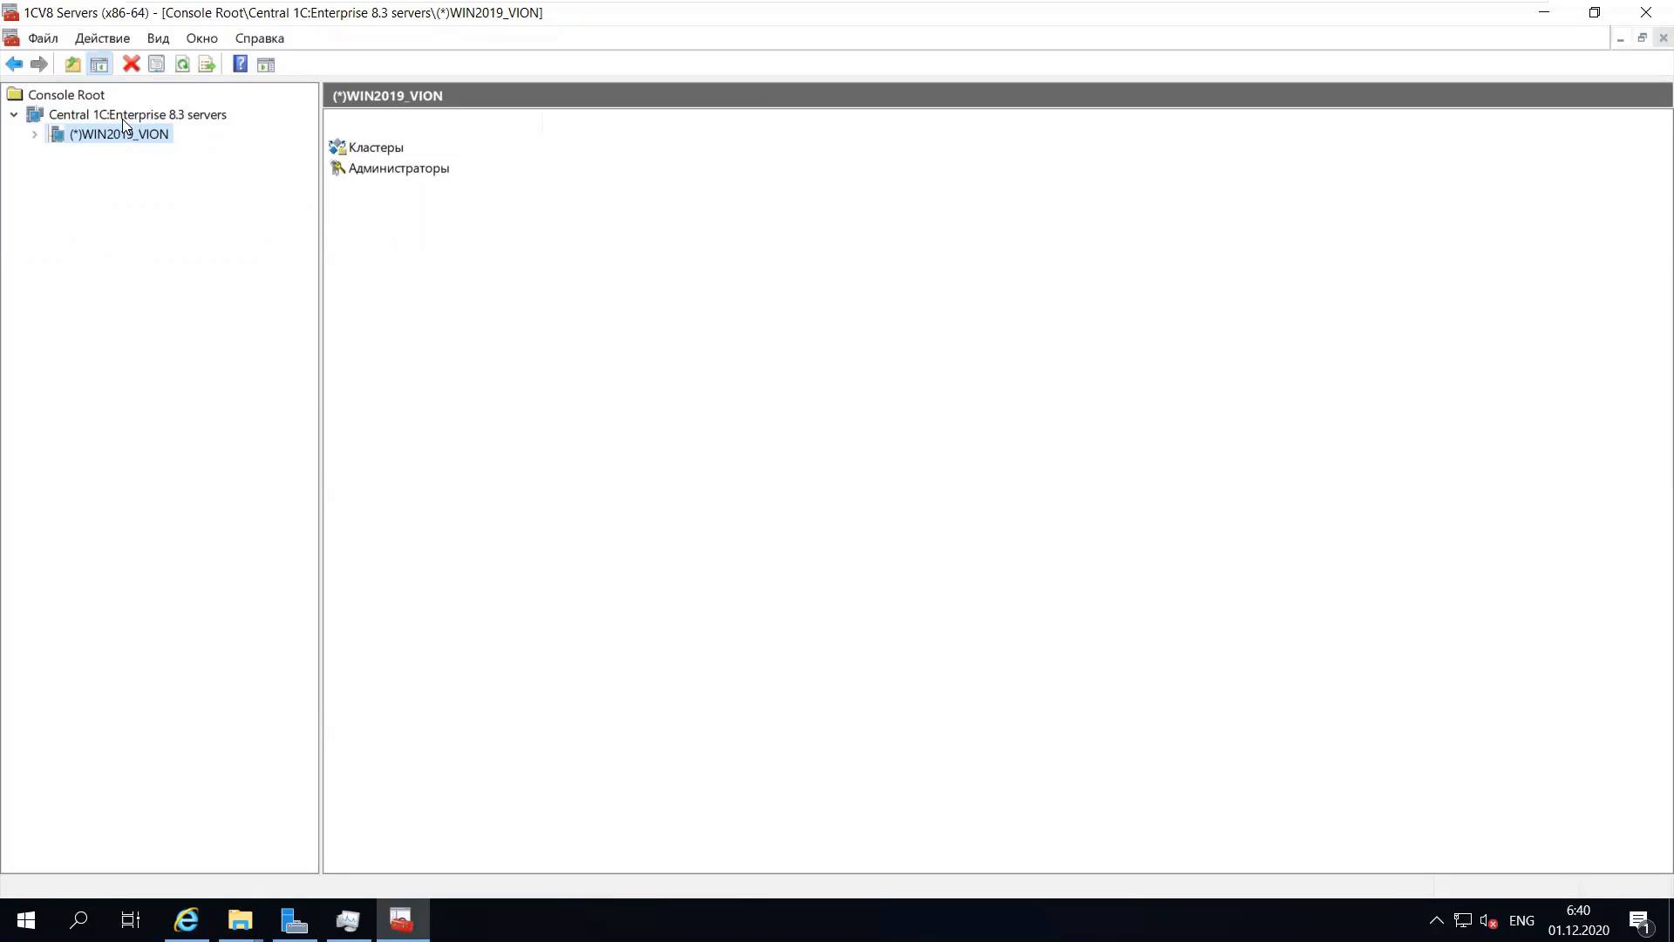
- Start registering a new central server from the root node, then cancel it
right_click(121, 115)
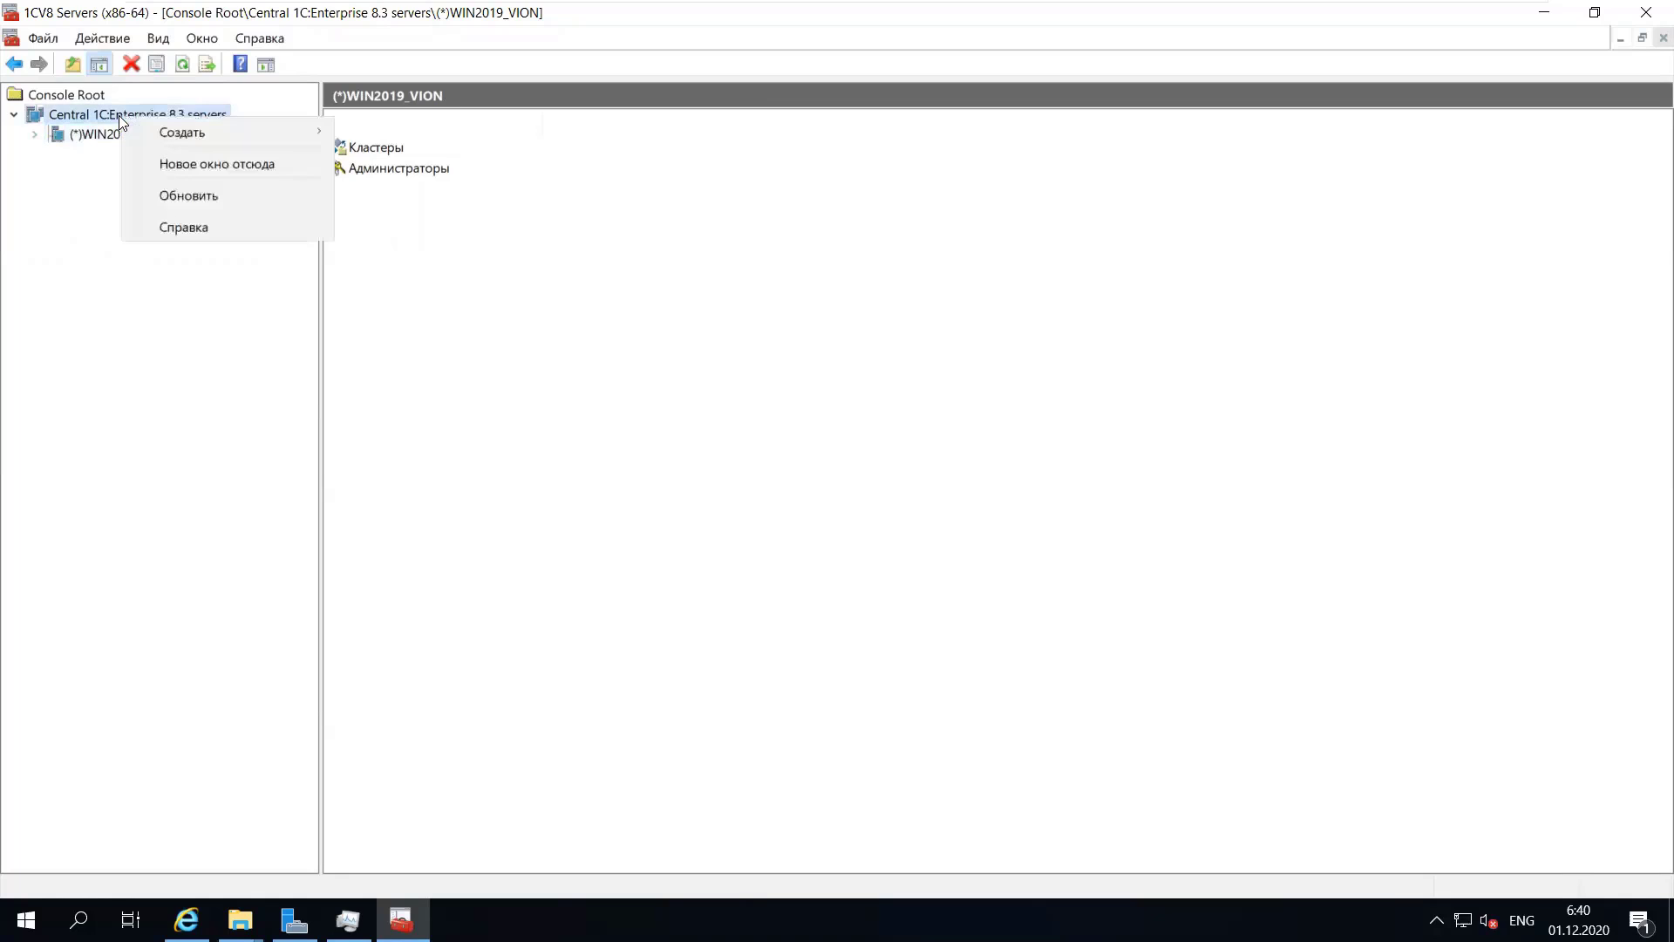
mouse_move(310, 137)
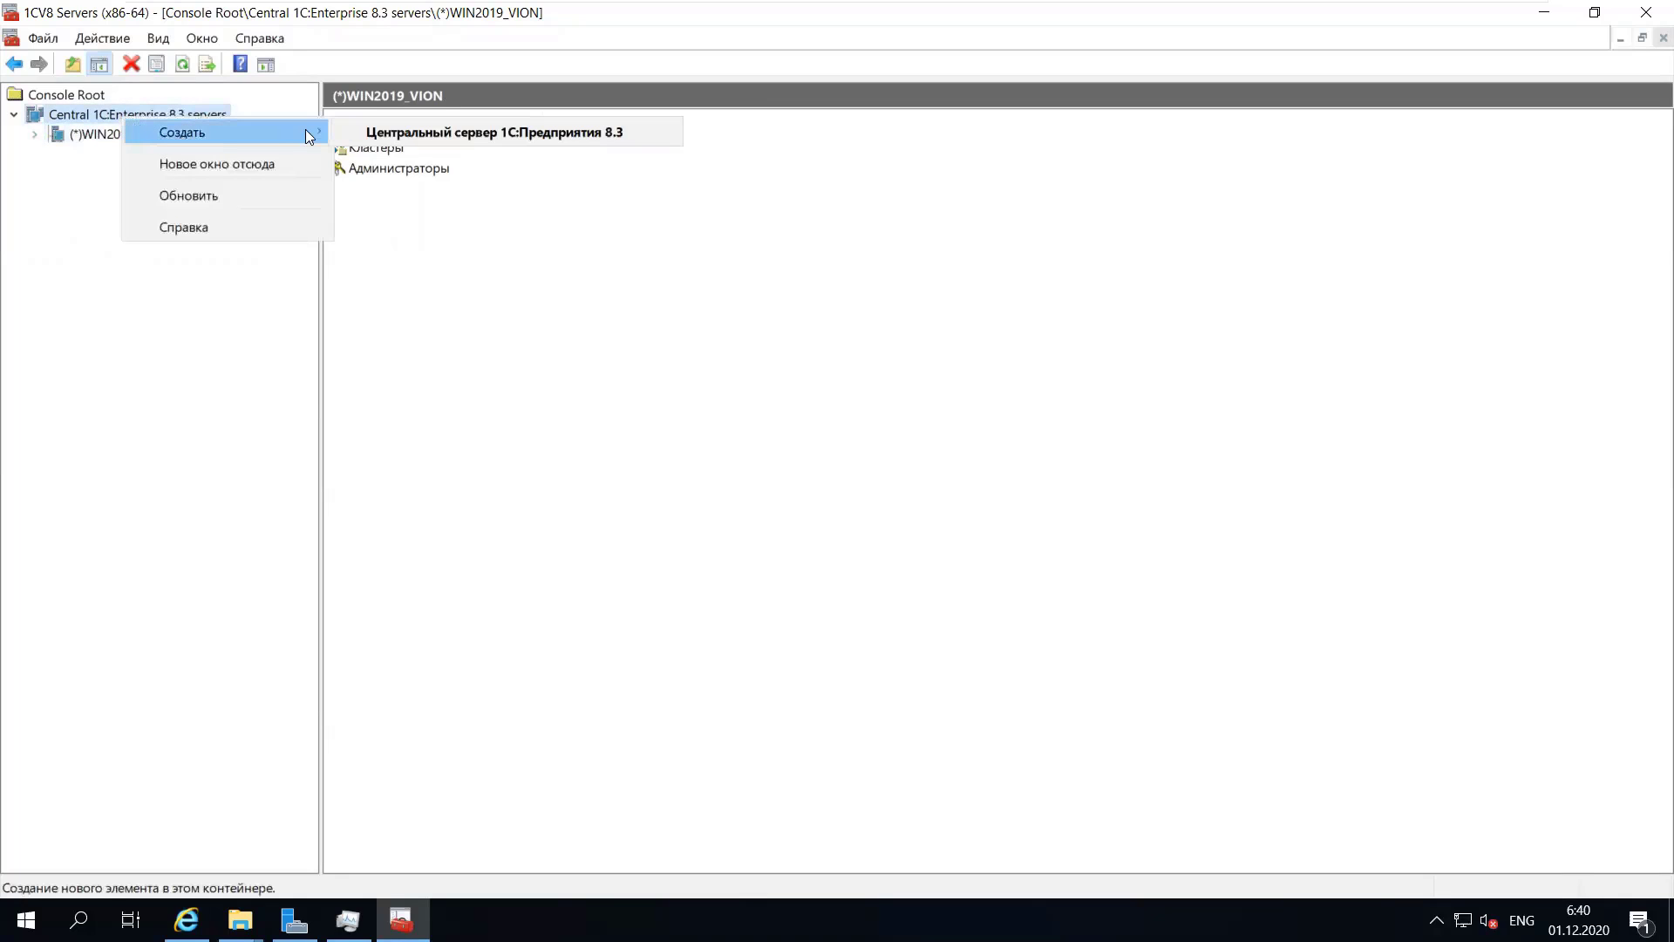
click(375, 132)
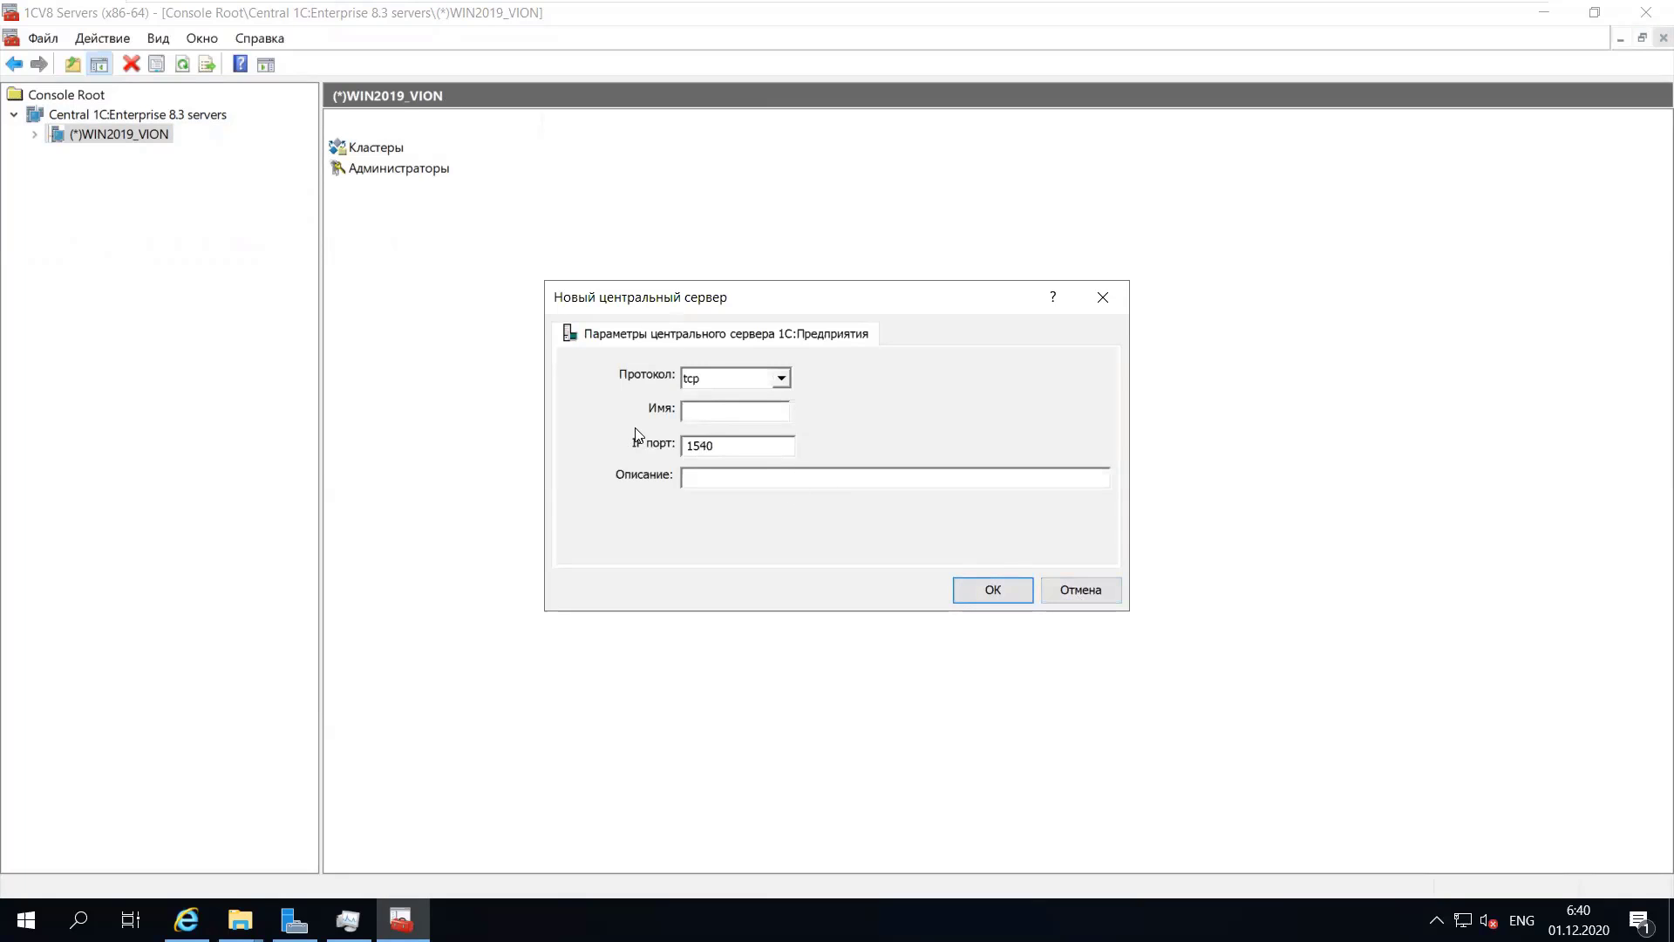
click(1091, 588)
- View the server's empty Администраторы list and the clusters on WIN2019_VION
click(55, 175)
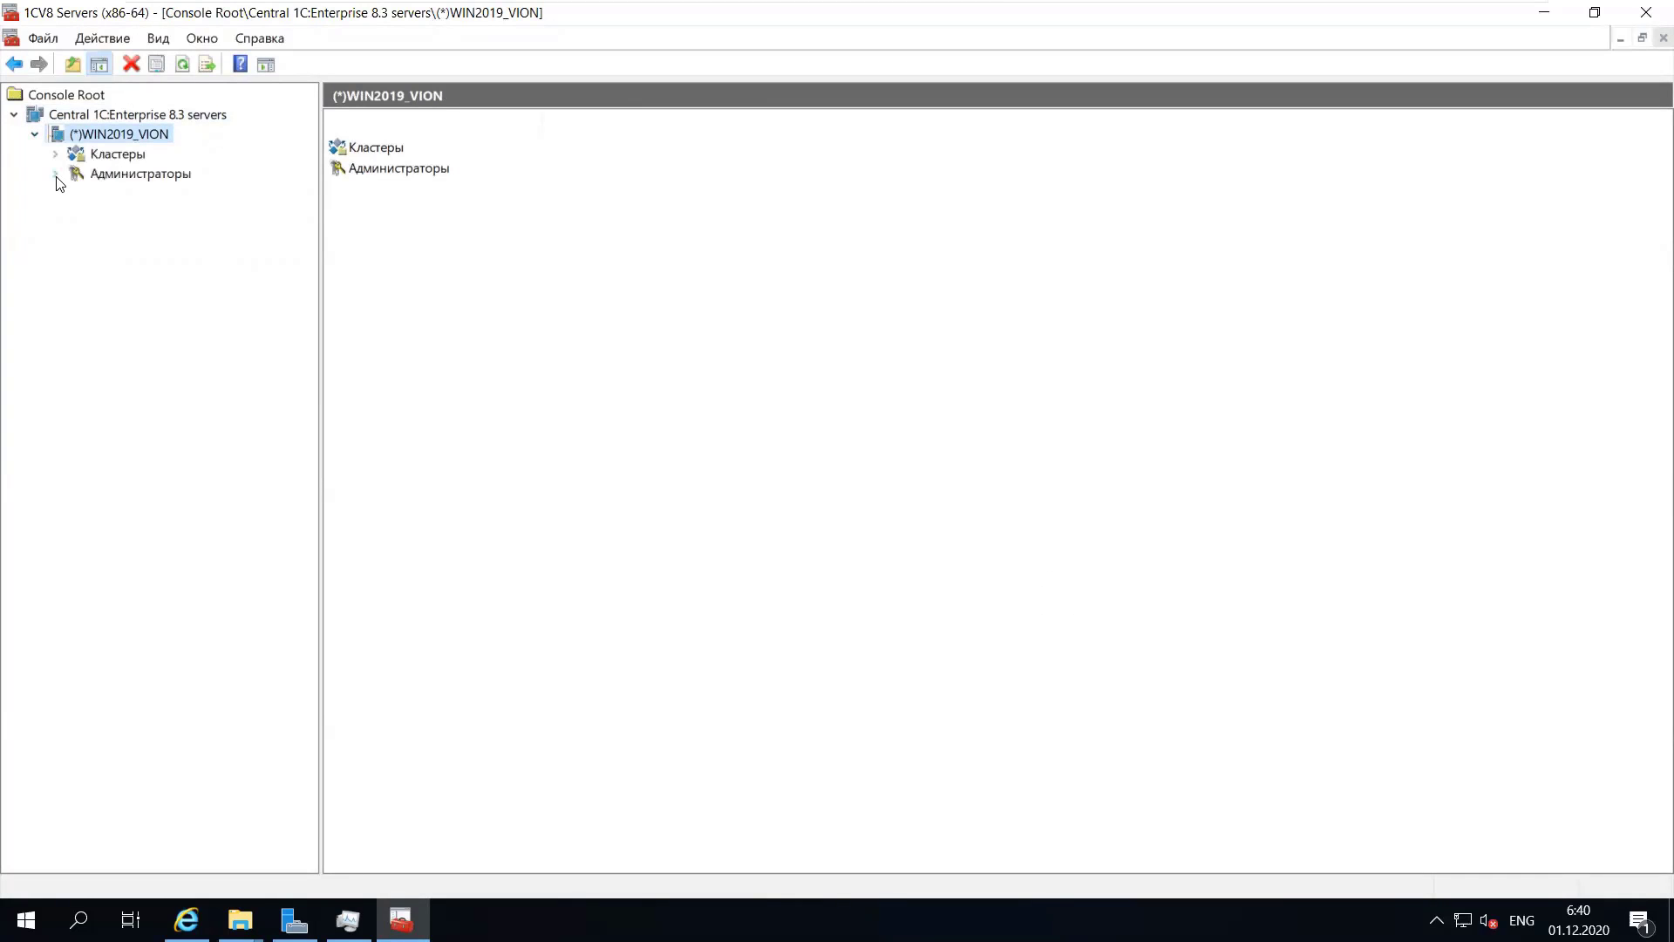
click(143, 174)
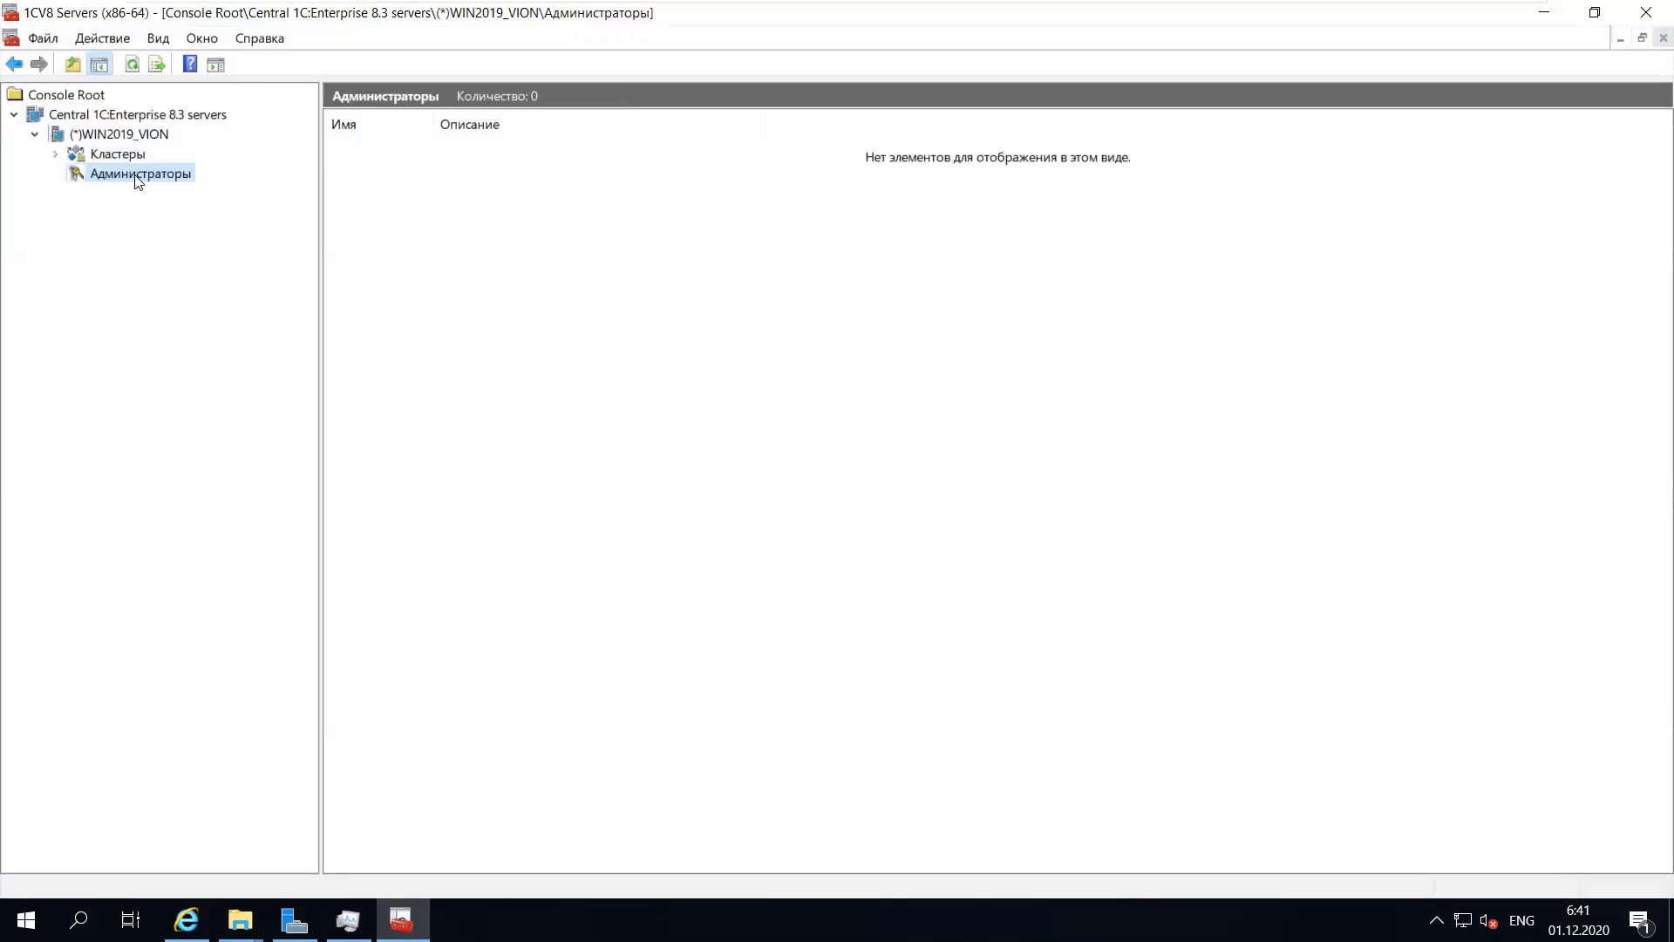
click(56, 155)
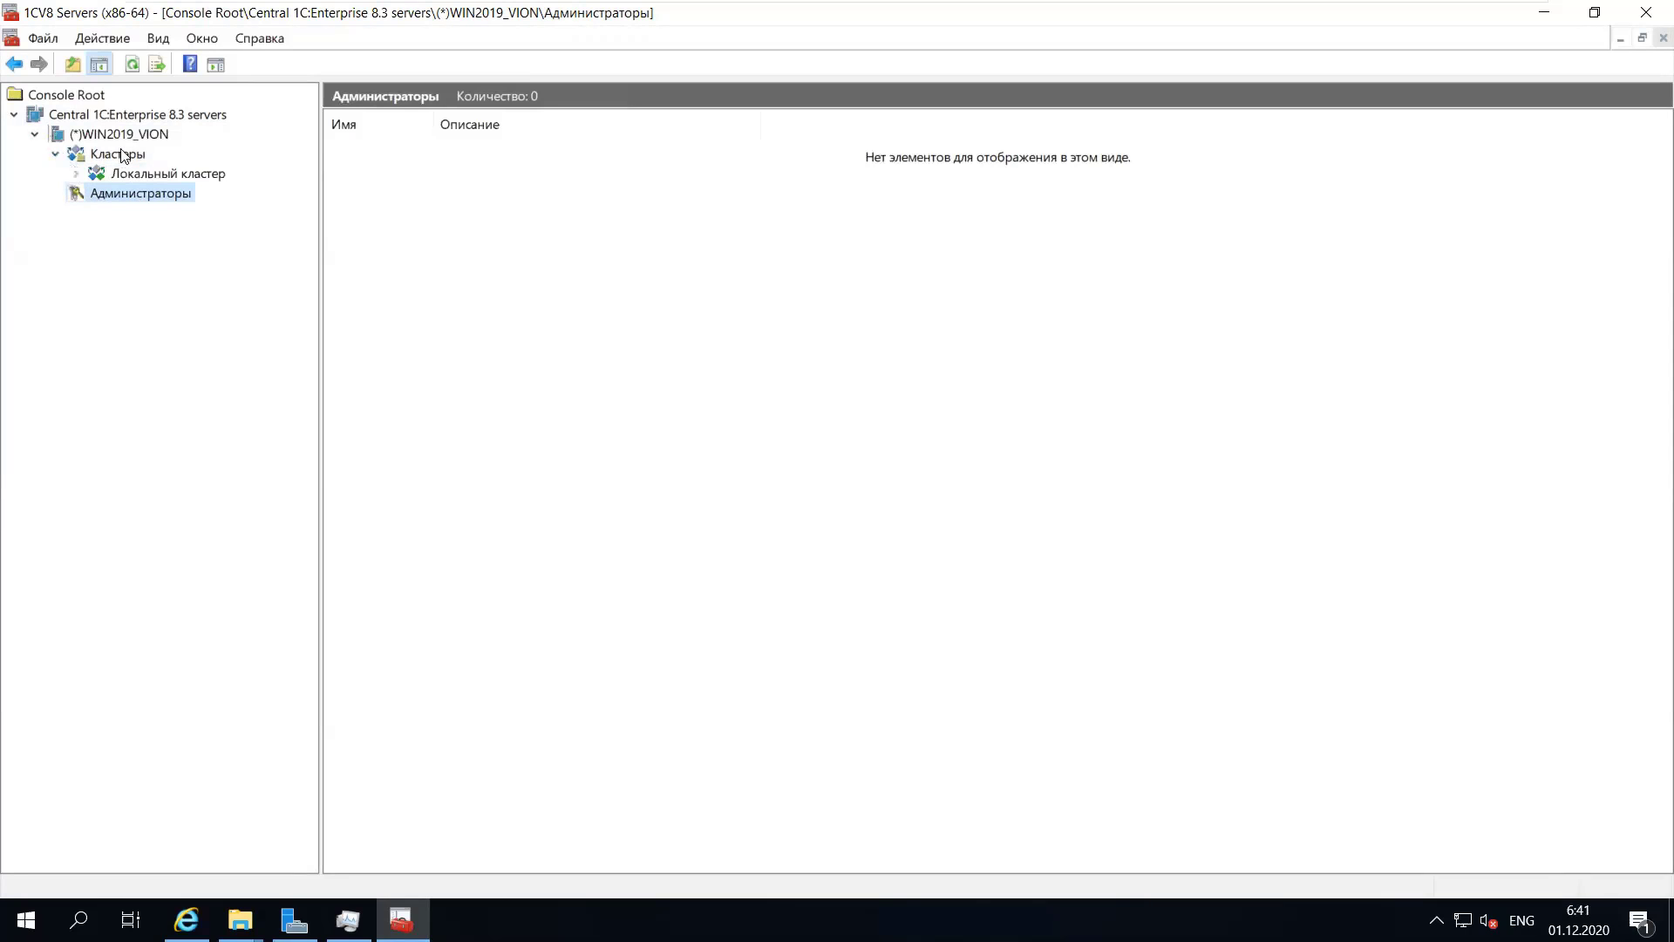
click(122, 155)
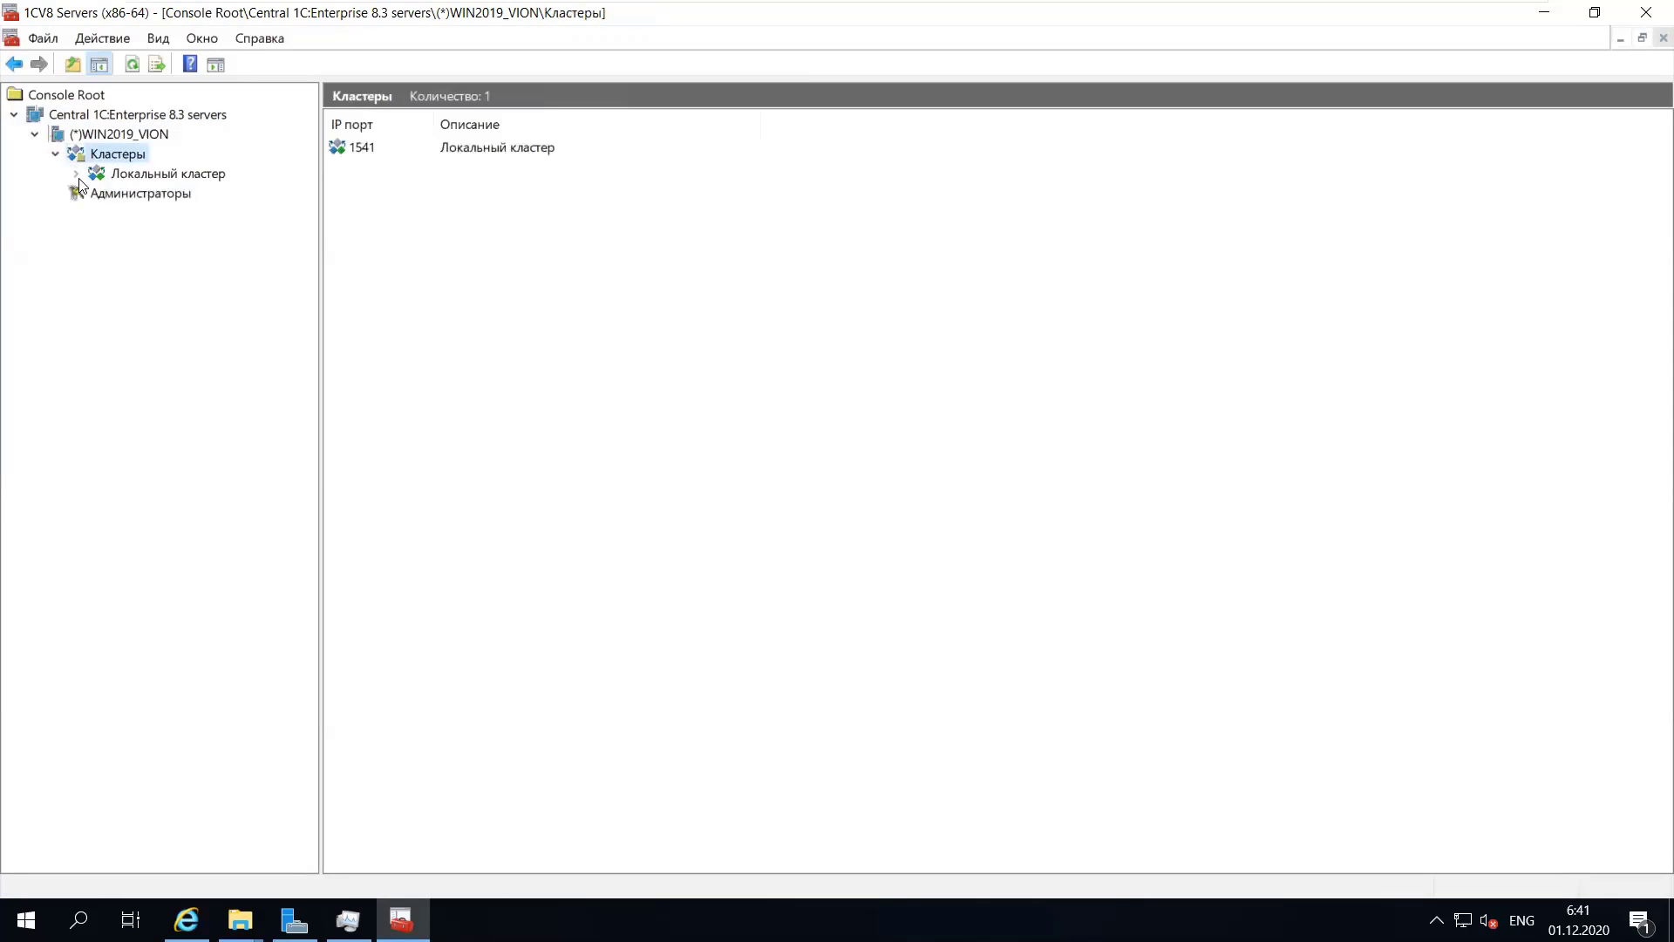
- Expand Локальный кластер and check both the cluster's and the server's administrator lists
click(77, 174)
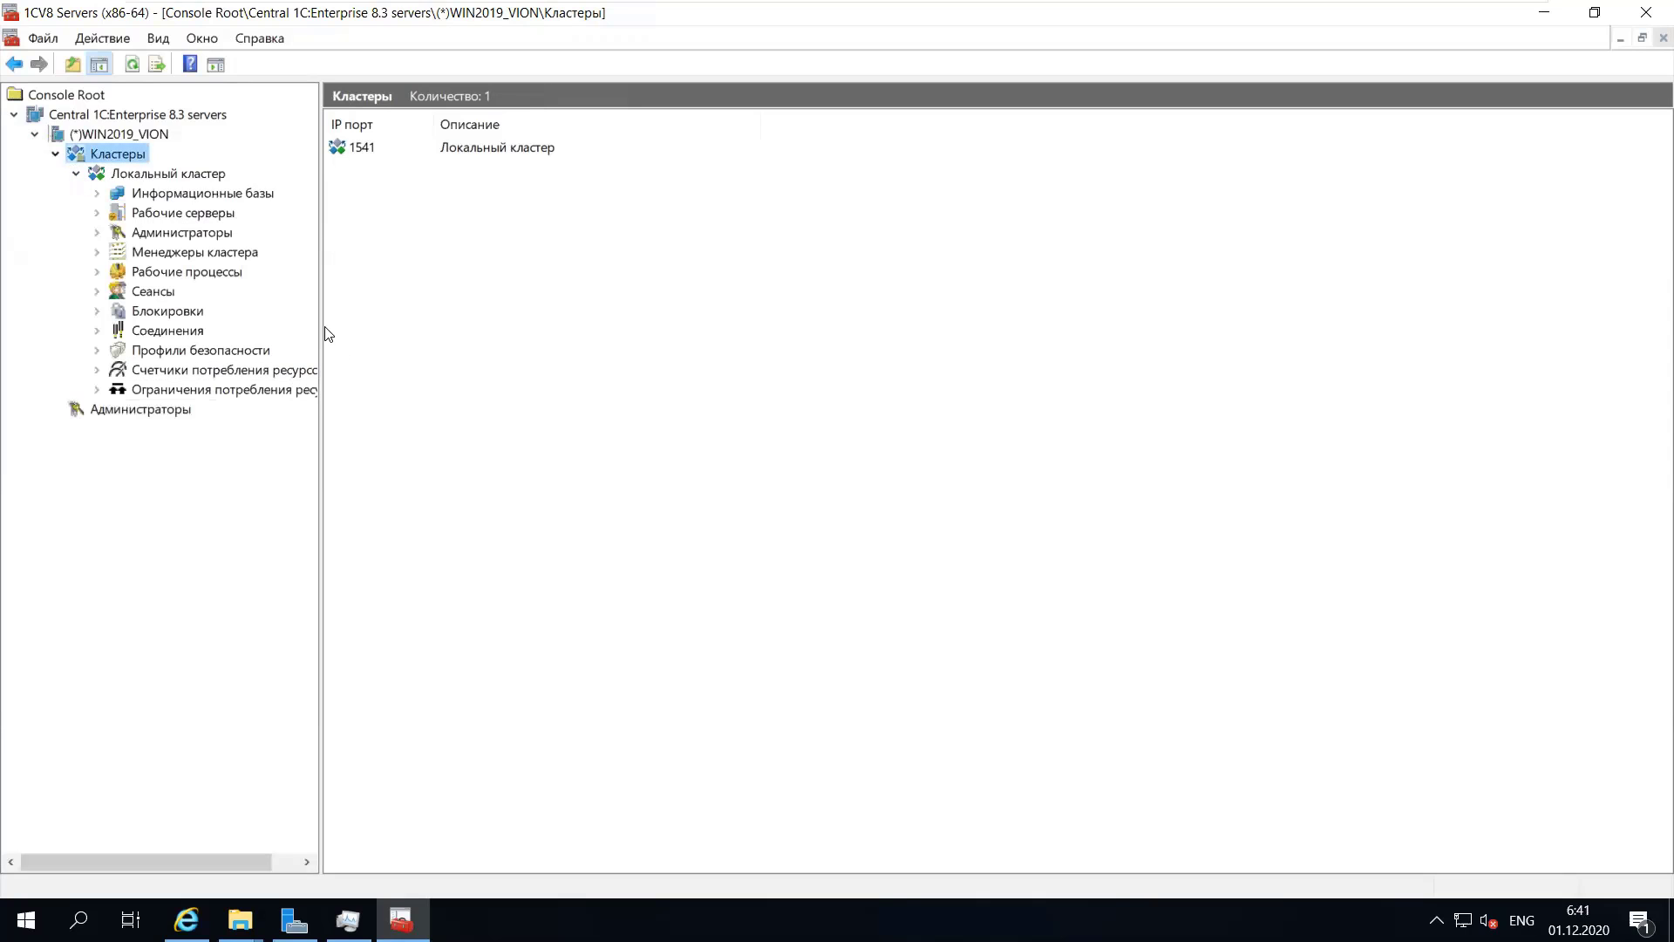
drag(325, 332, 393, 332)
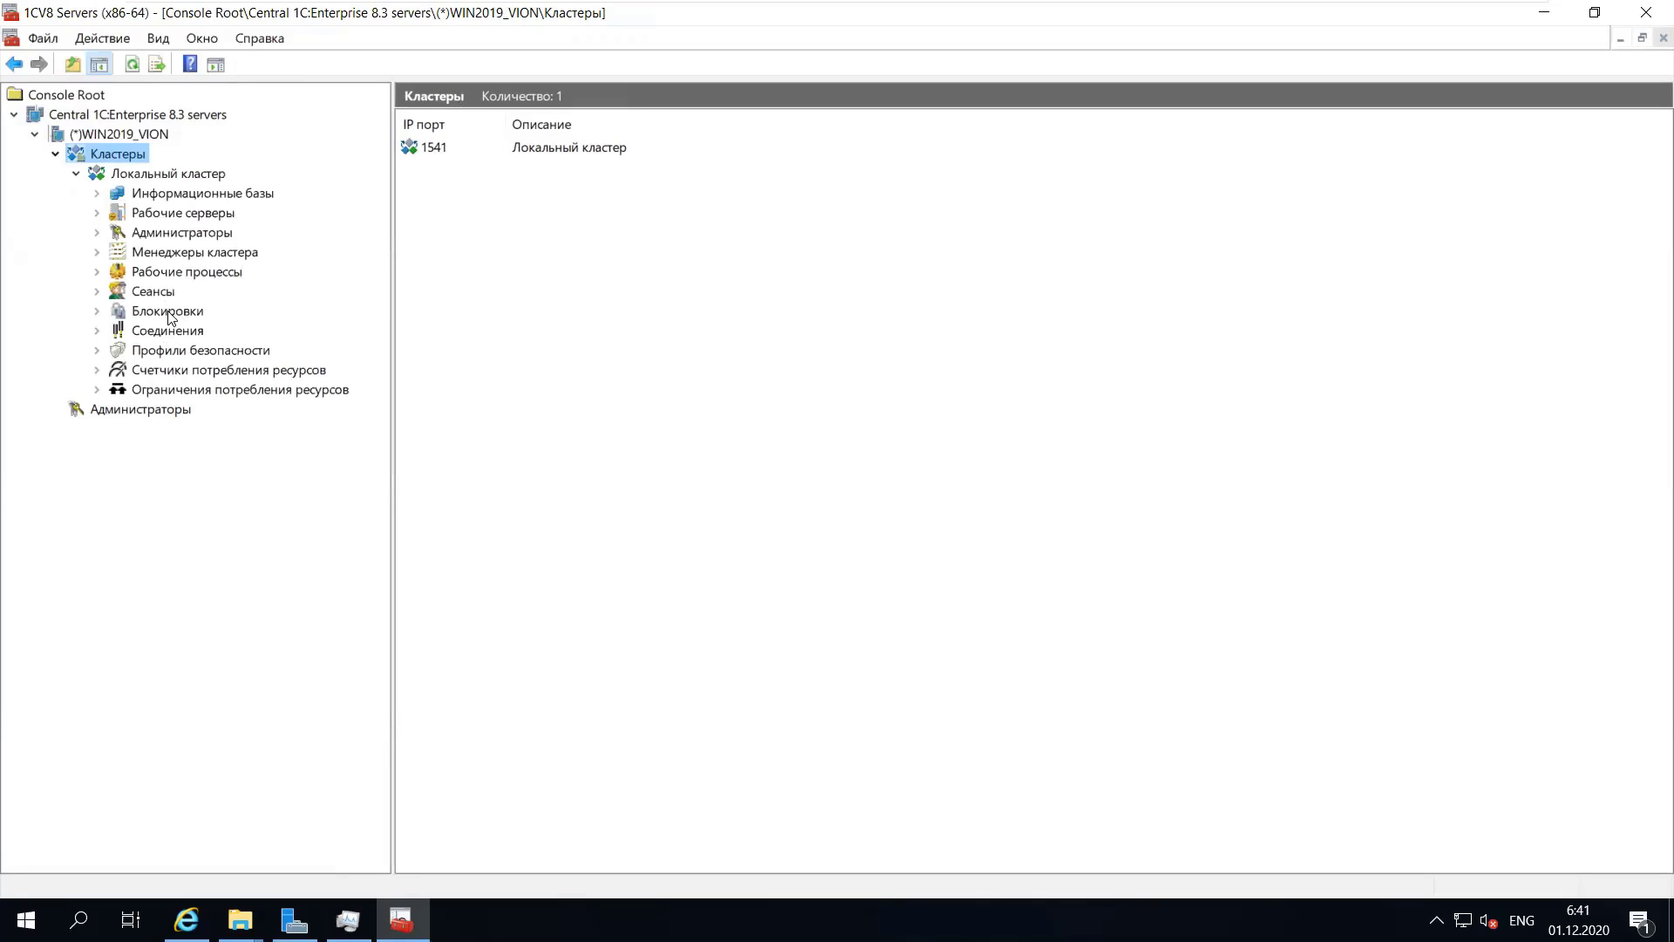
click(183, 233)
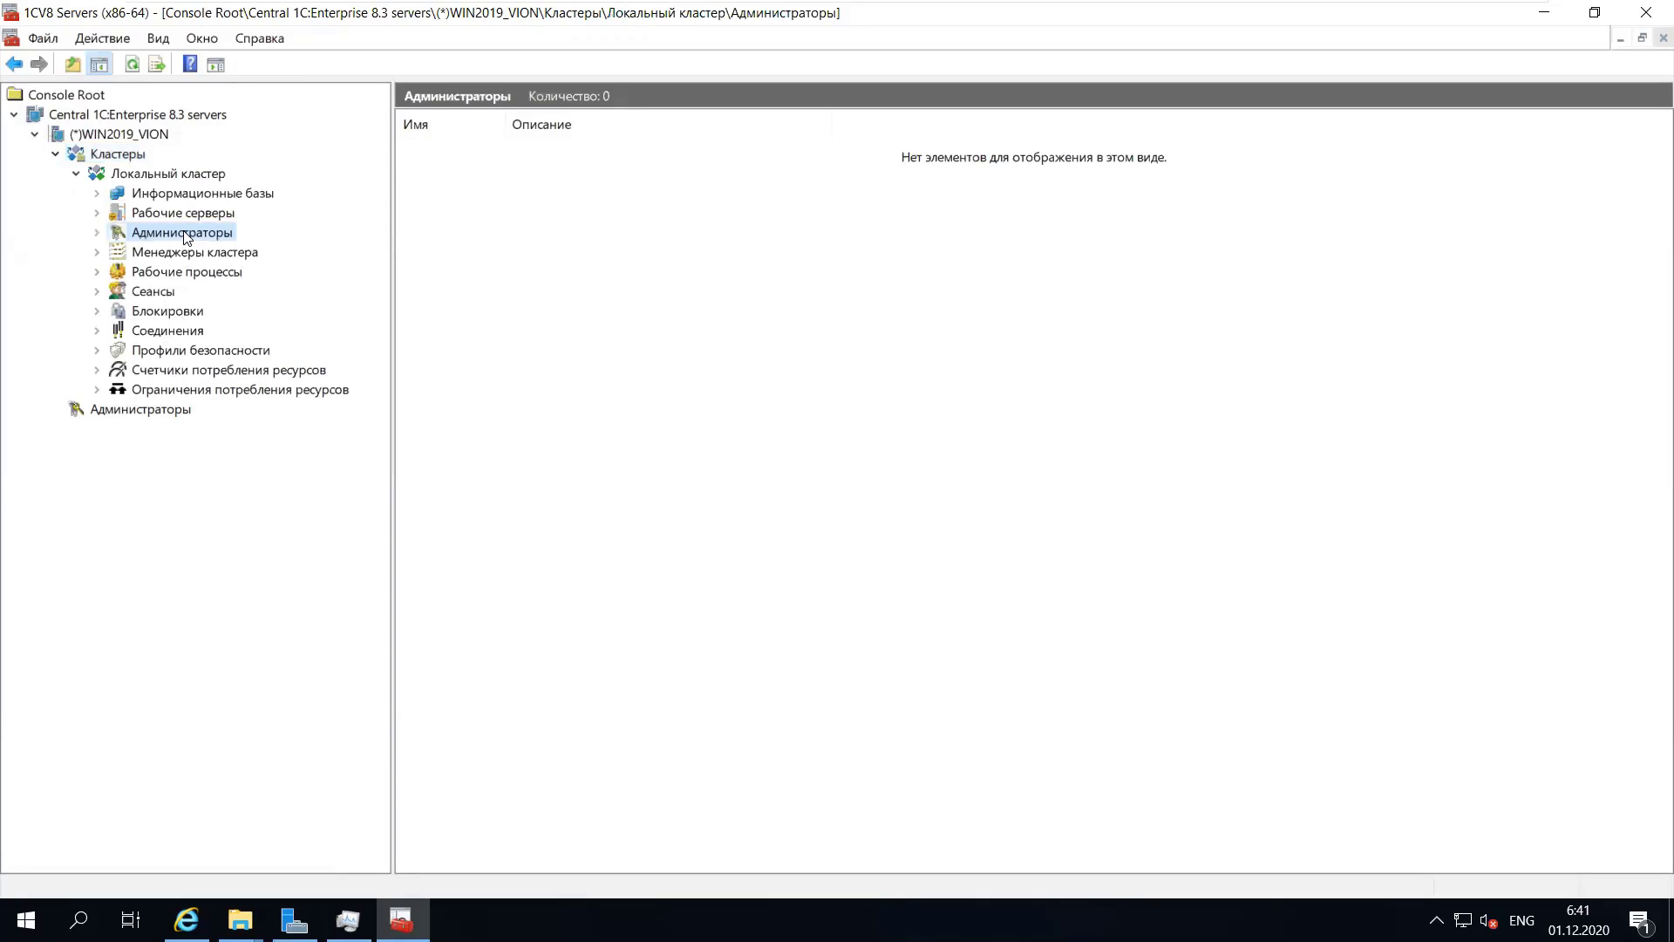
click(148, 411)
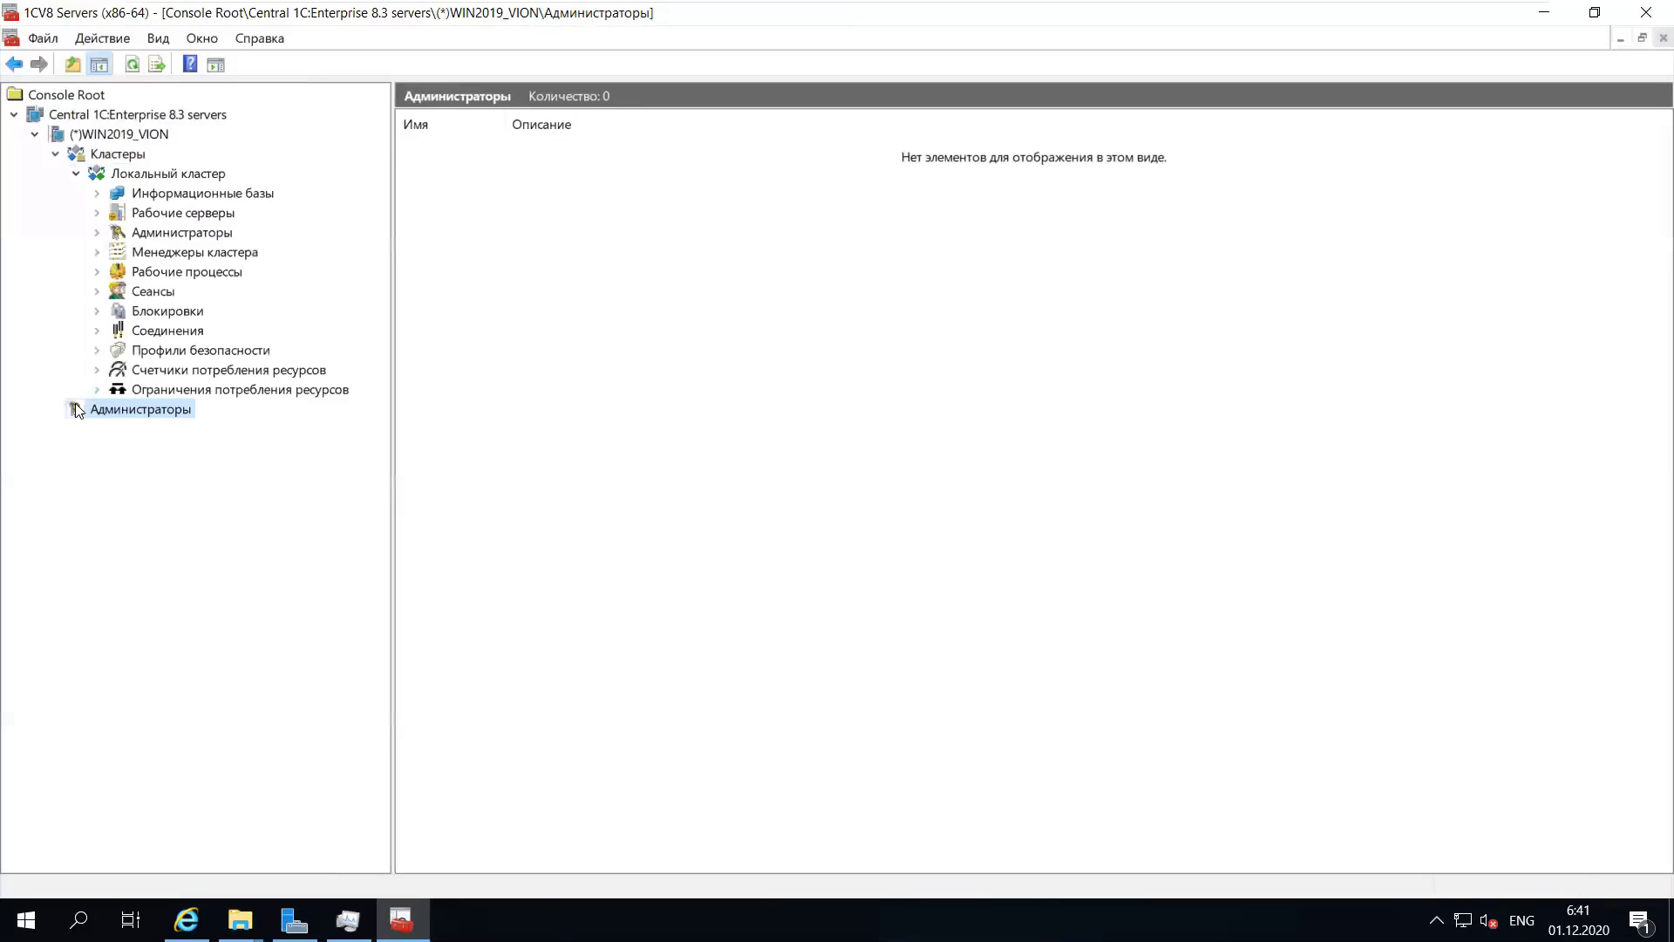
- Browse the local cluster's infobases, WIN2019_VION working server and main cluster manager services
click(96, 193)
click(181, 195)
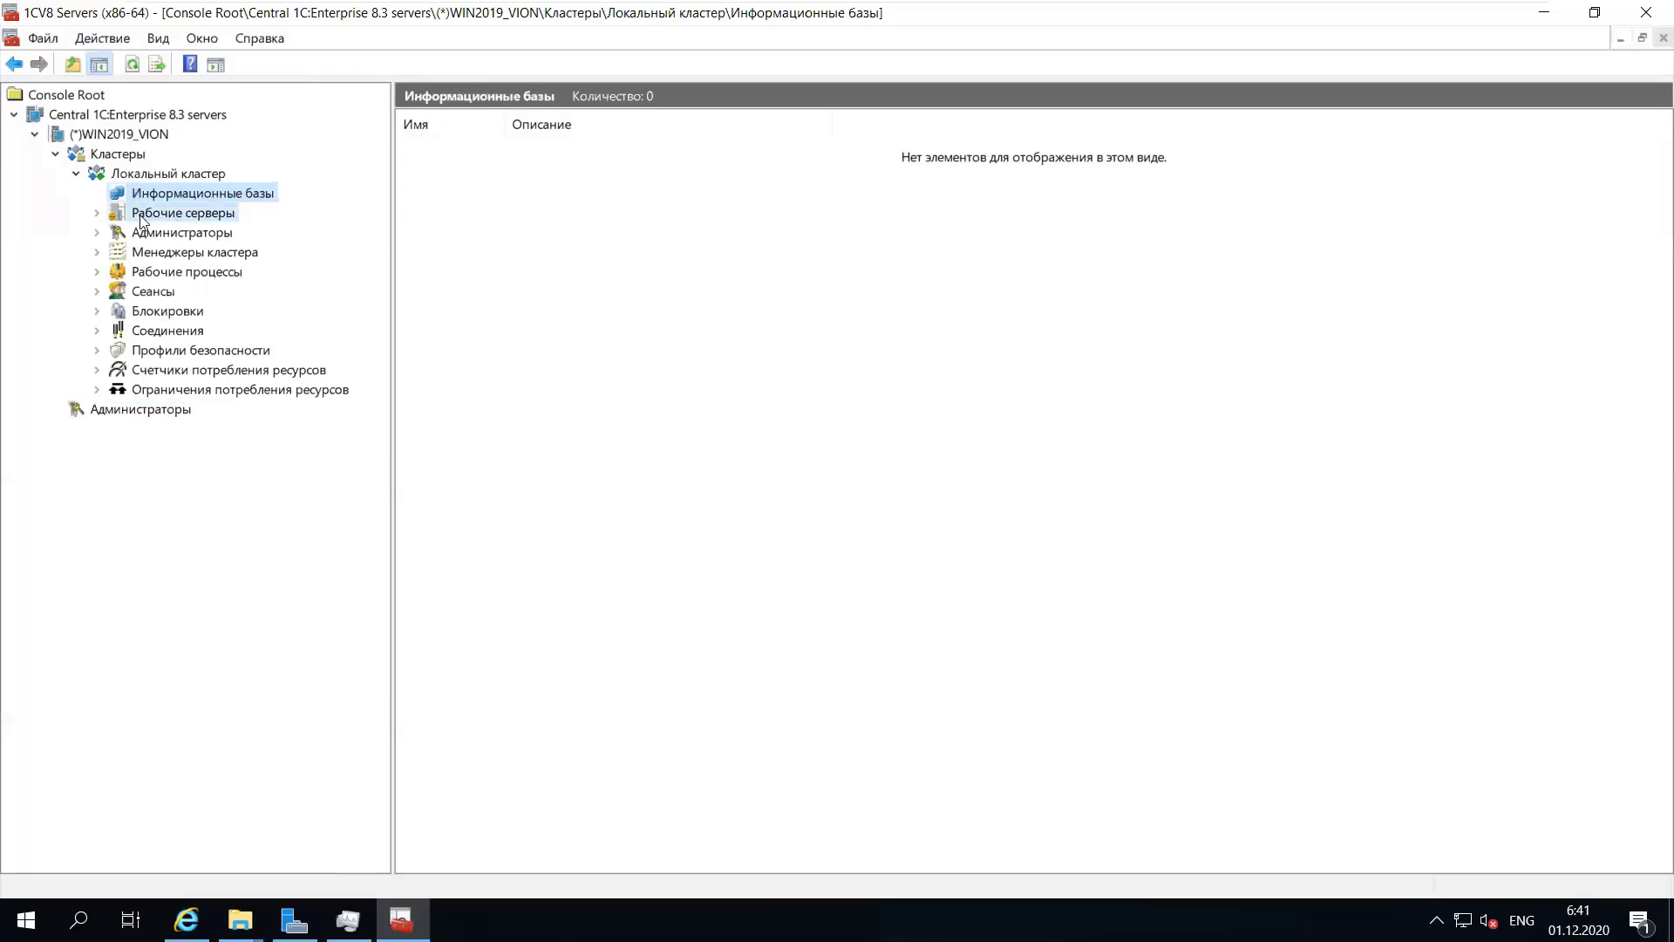
double_click(183, 212)
click(150, 232)
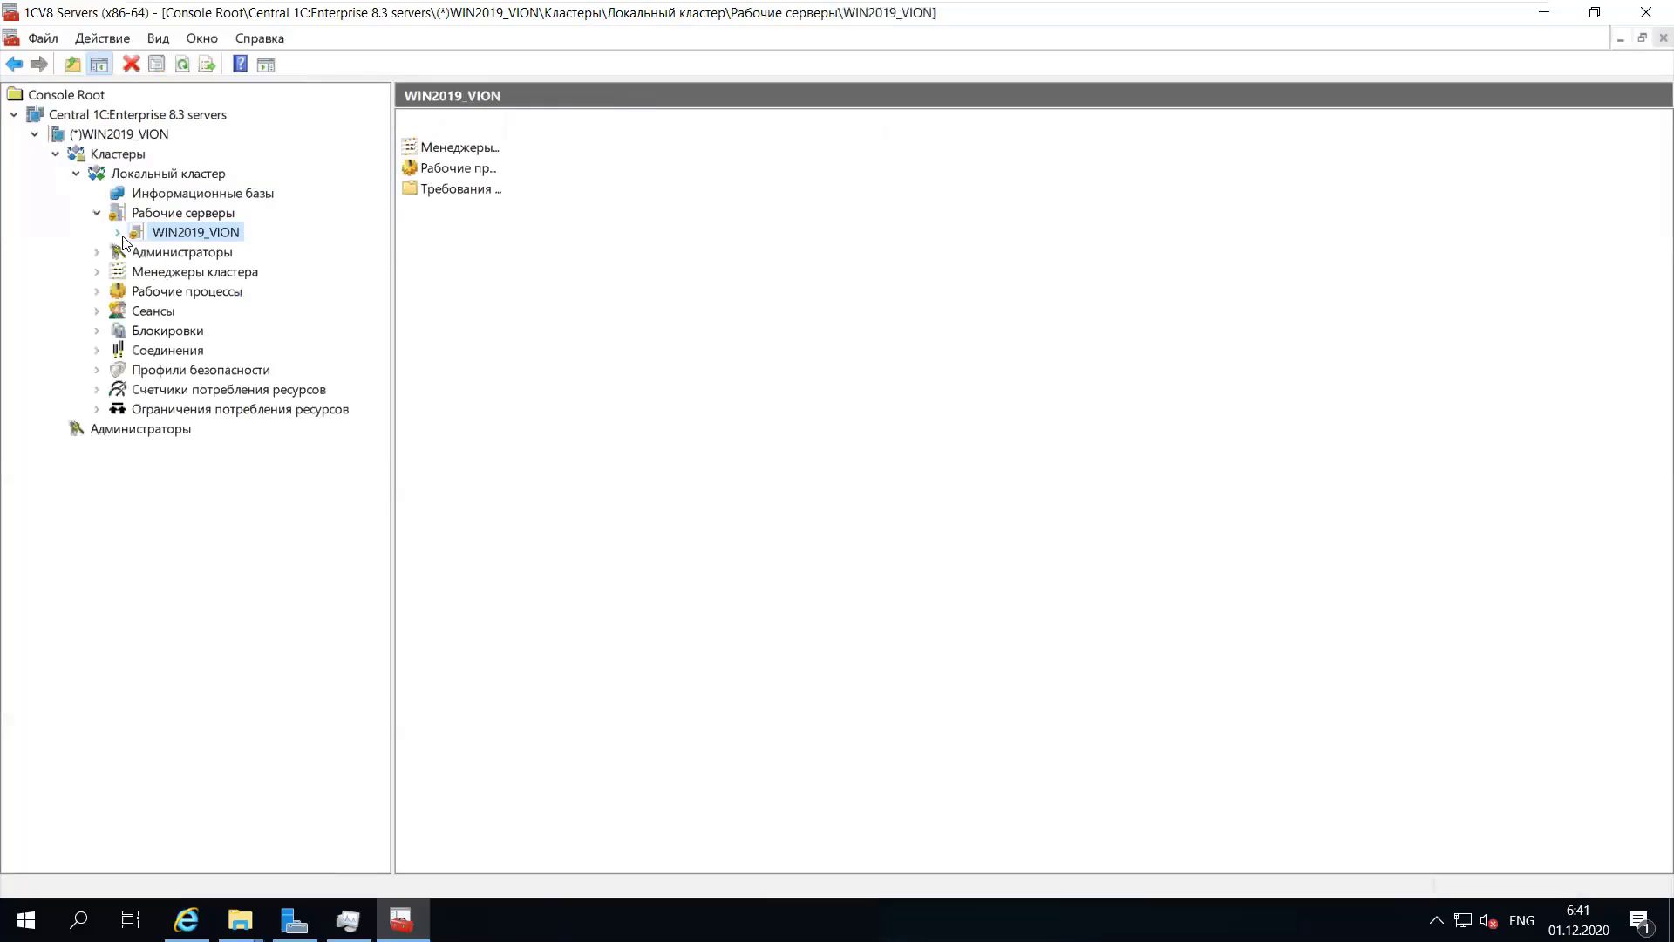
click(97, 272)
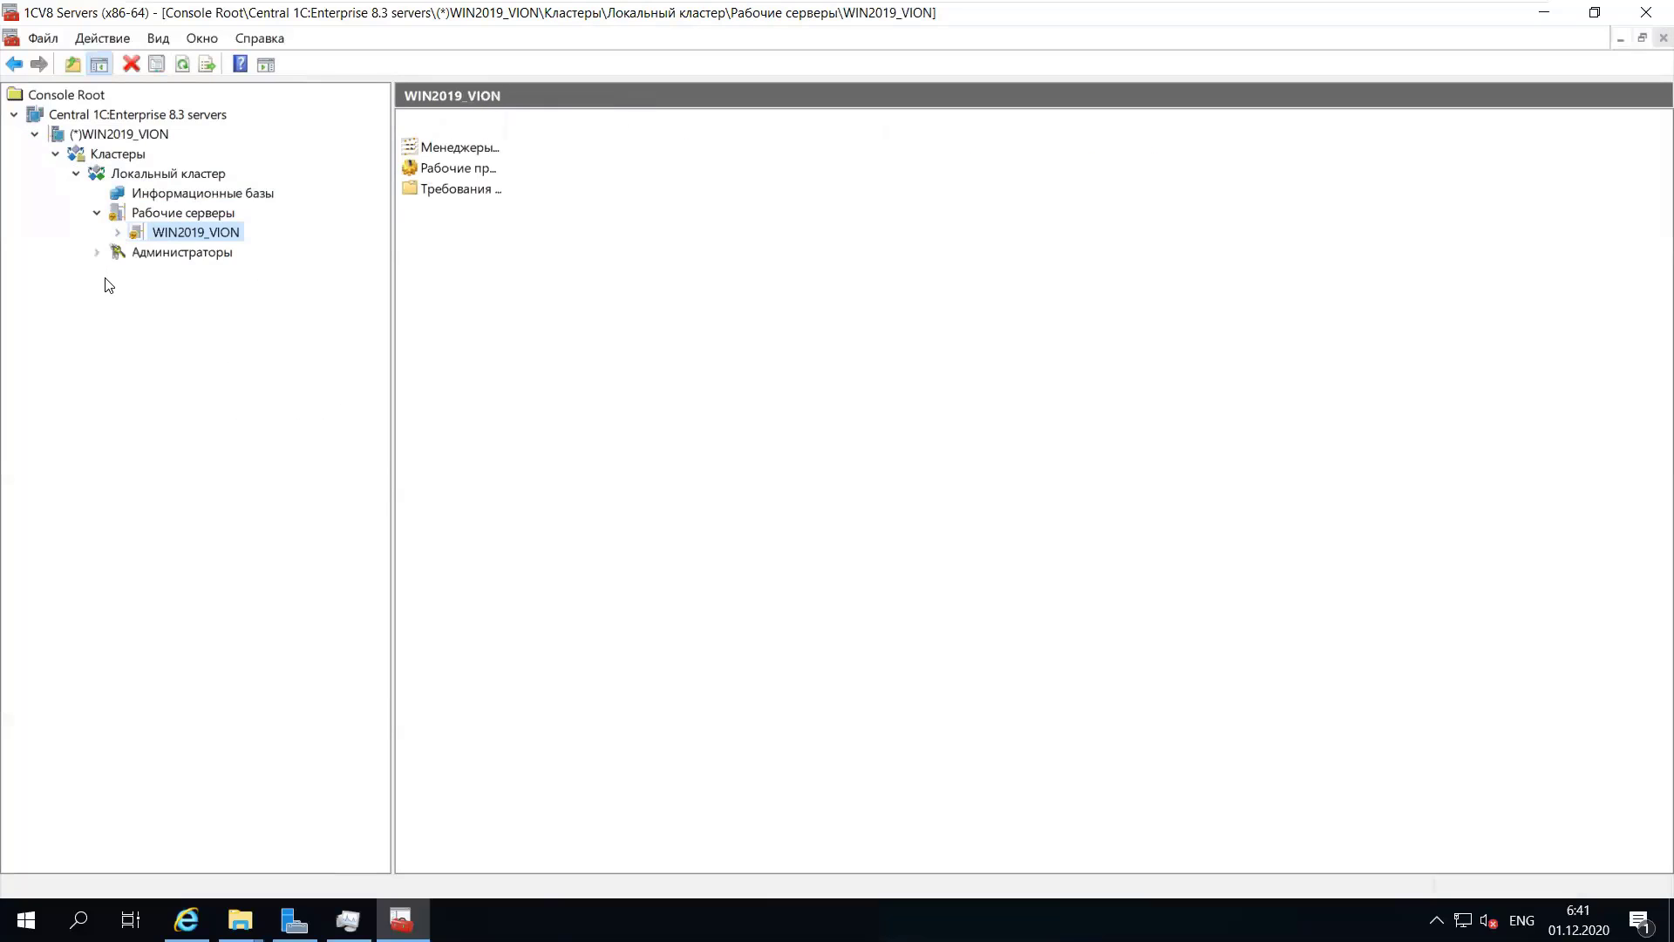
click(197, 293)
click(97, 312)
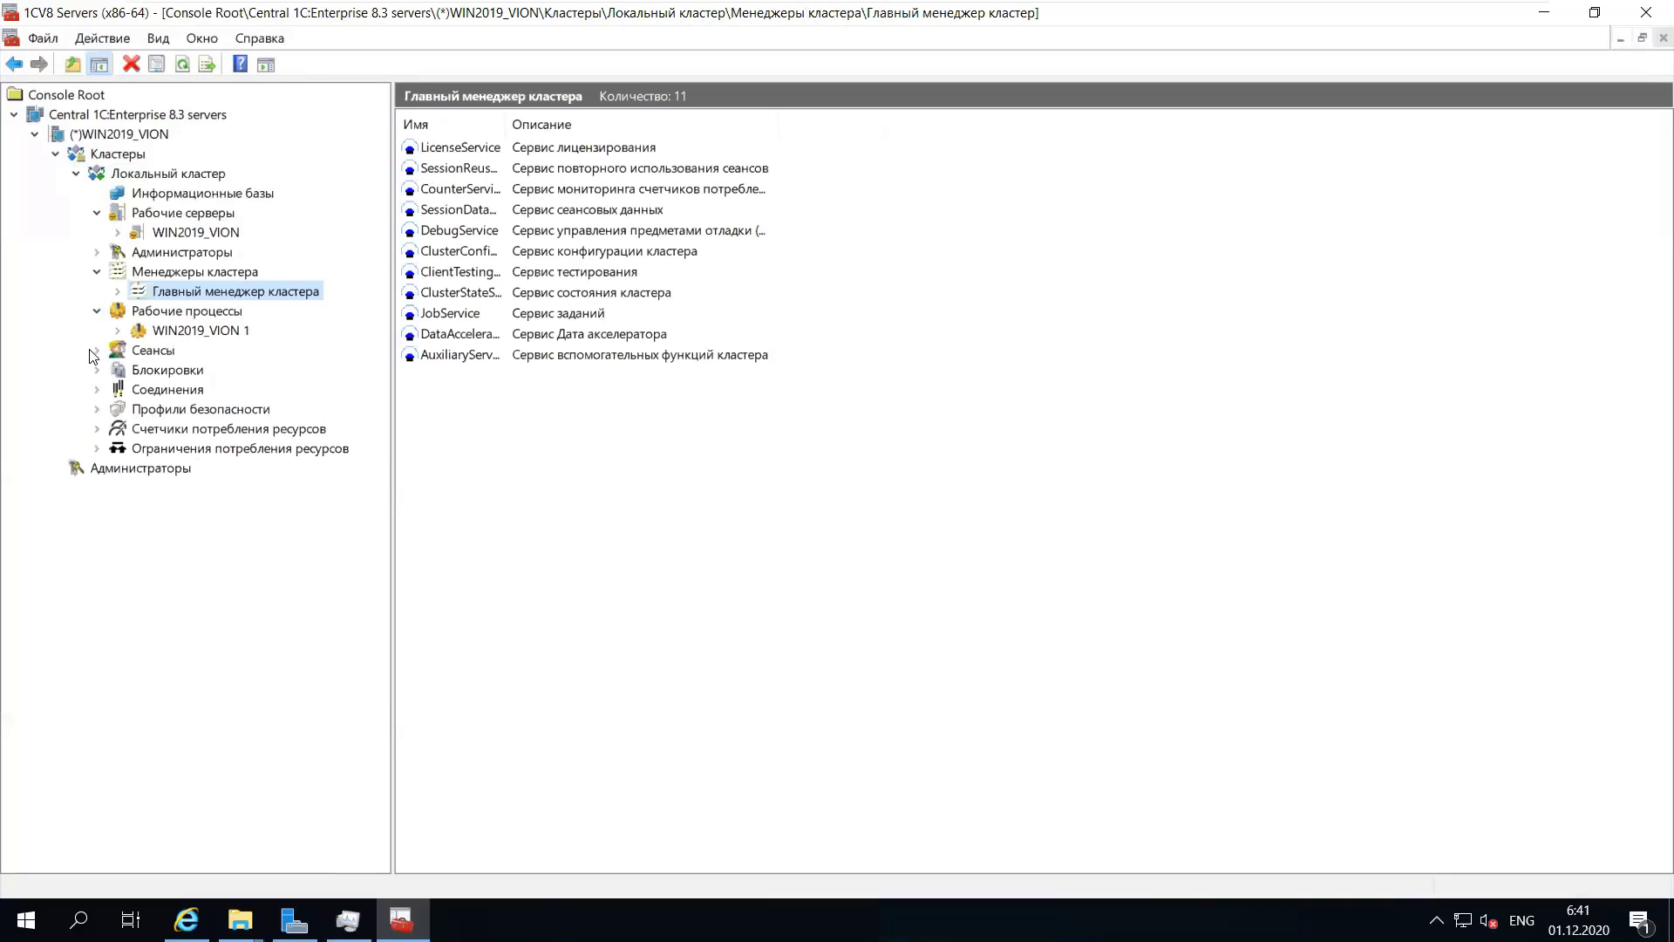
- Check the cluster's sessions, resource consumption limits and counters, and security profiles
click(163, 353)
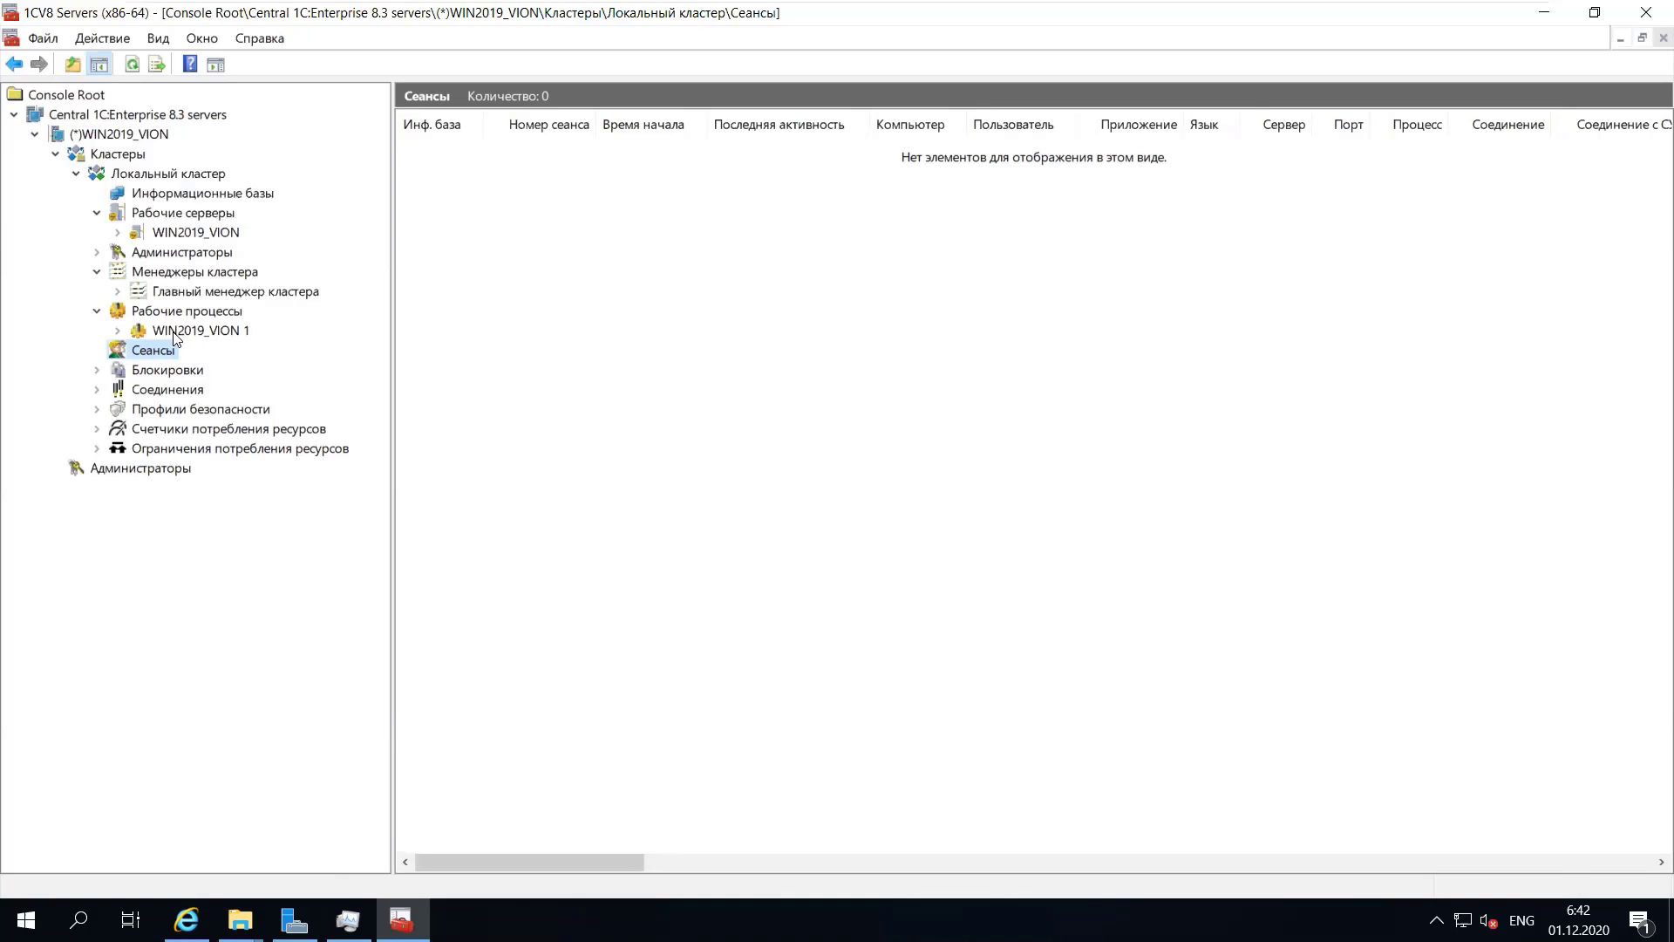
click(167, 452)
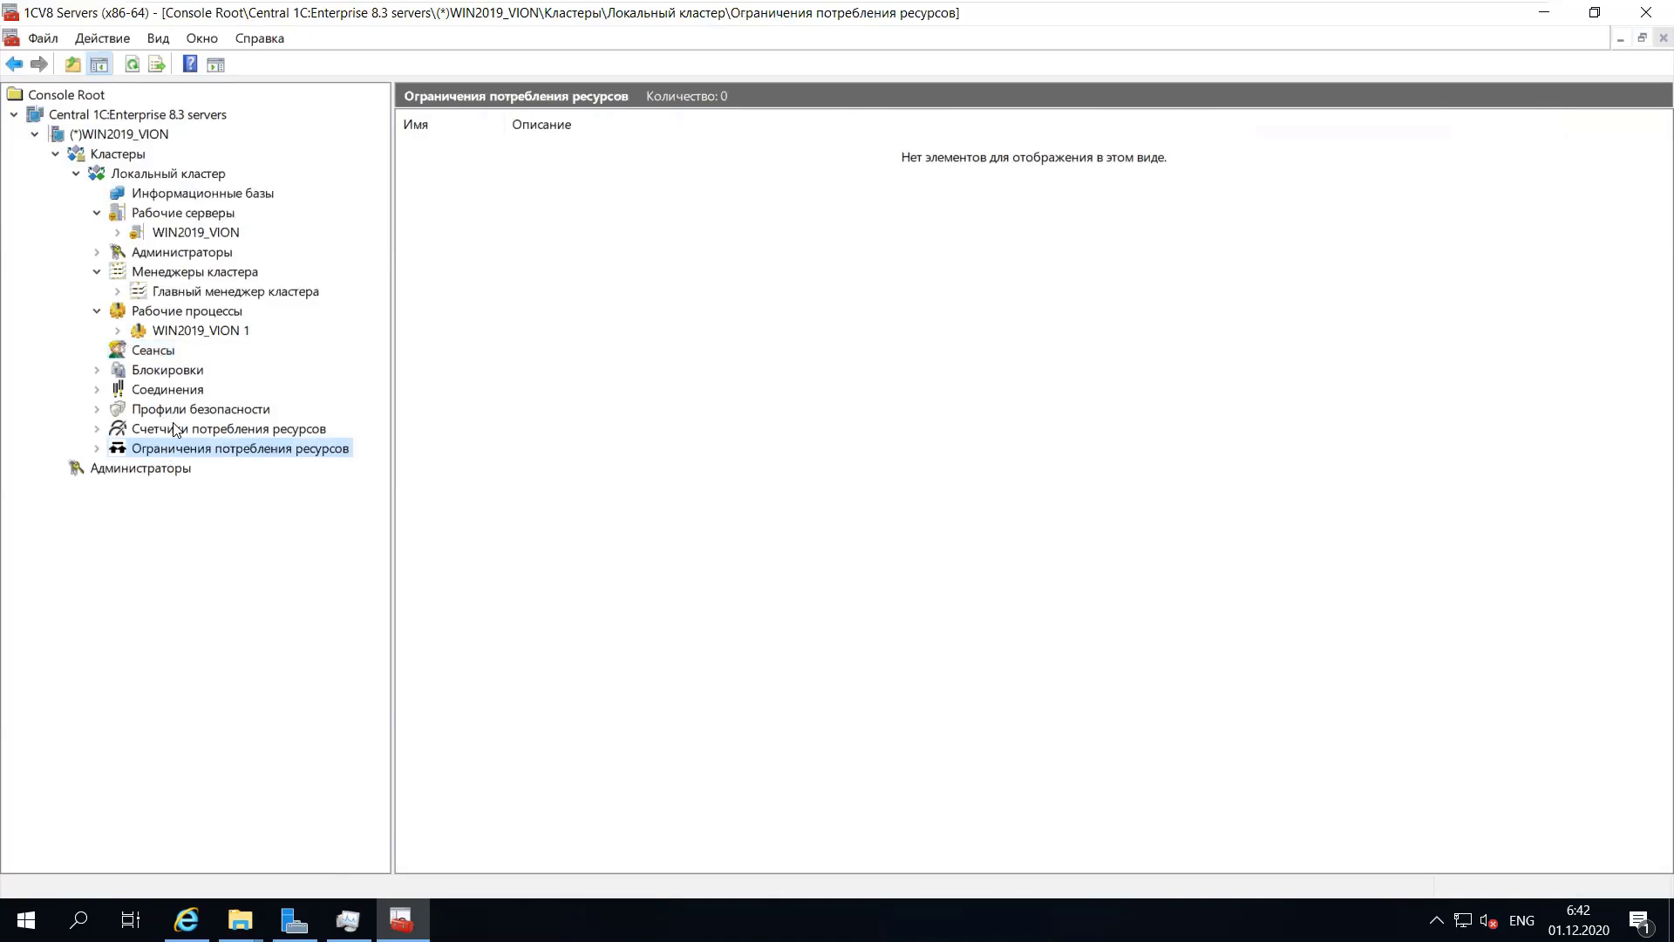
click(172, 429)
click(166, 411)
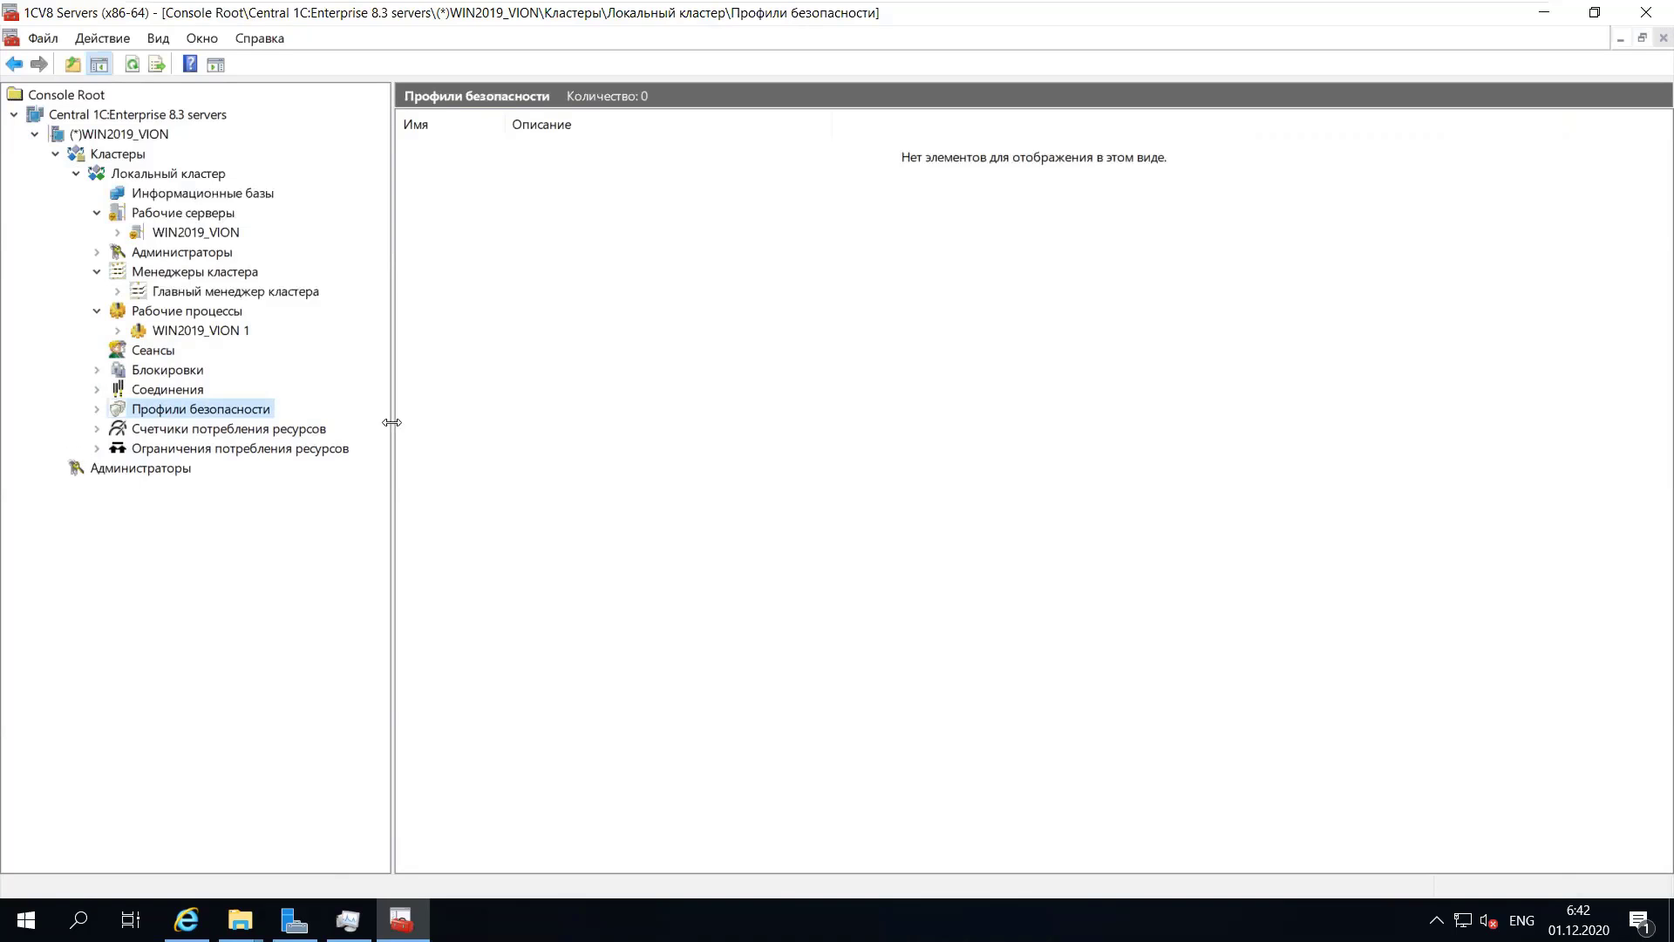
drag(392, 427, 376, 427)
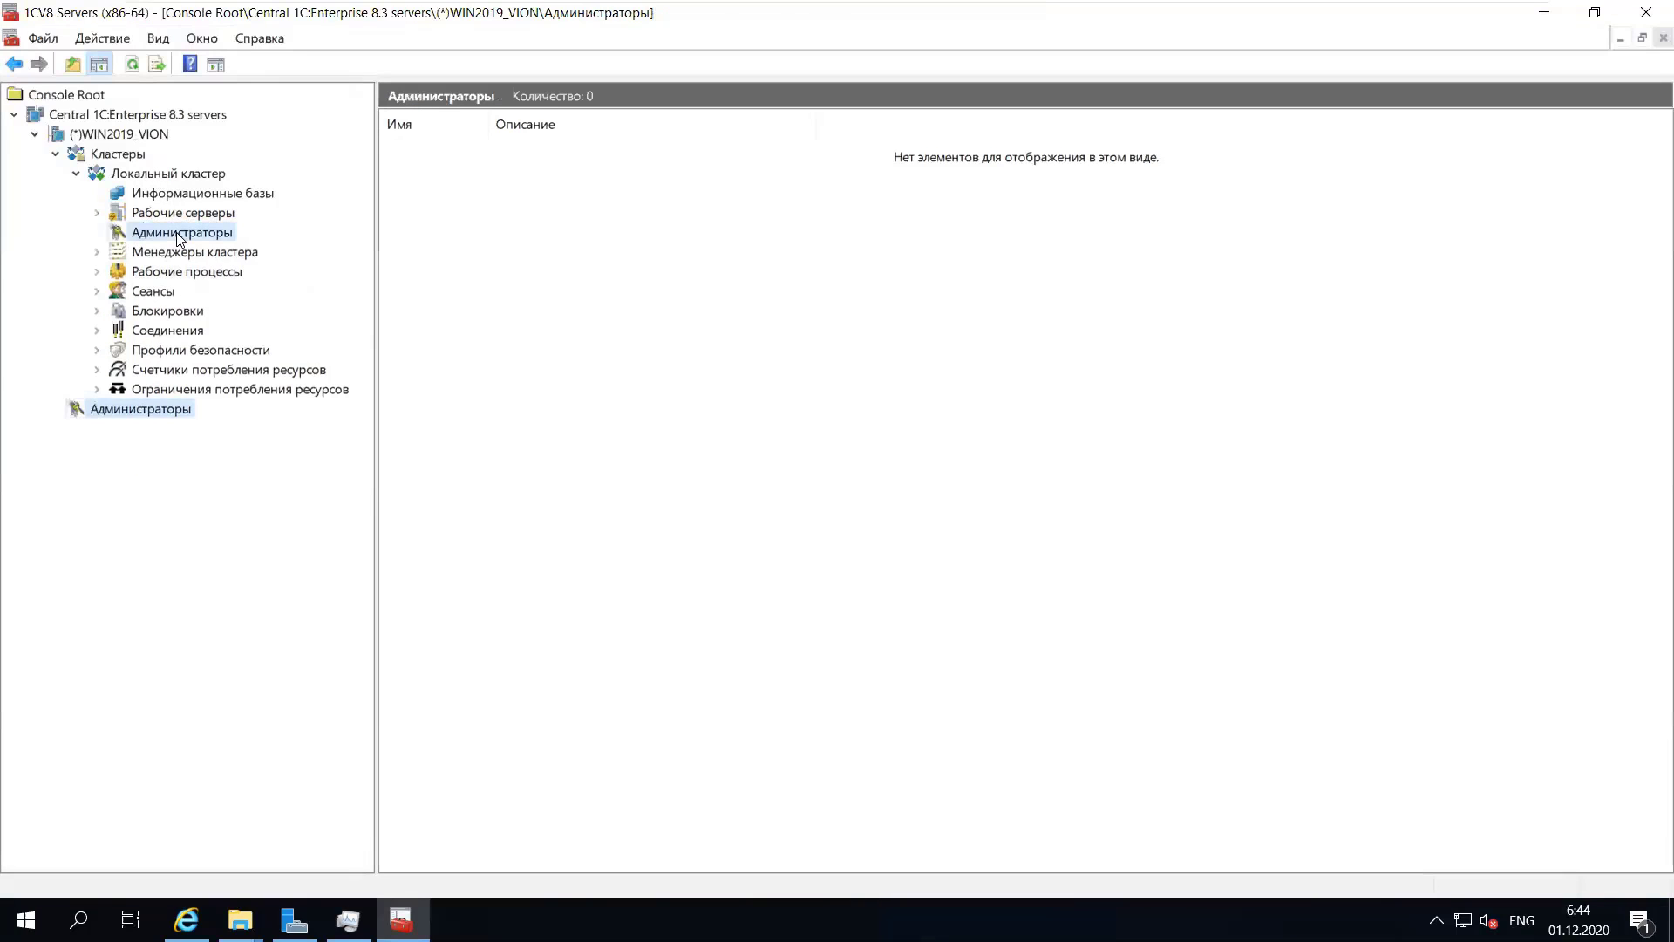
- Create a new cluster administrator under Администраторы with a name and a confirmed password
click(181, 232)
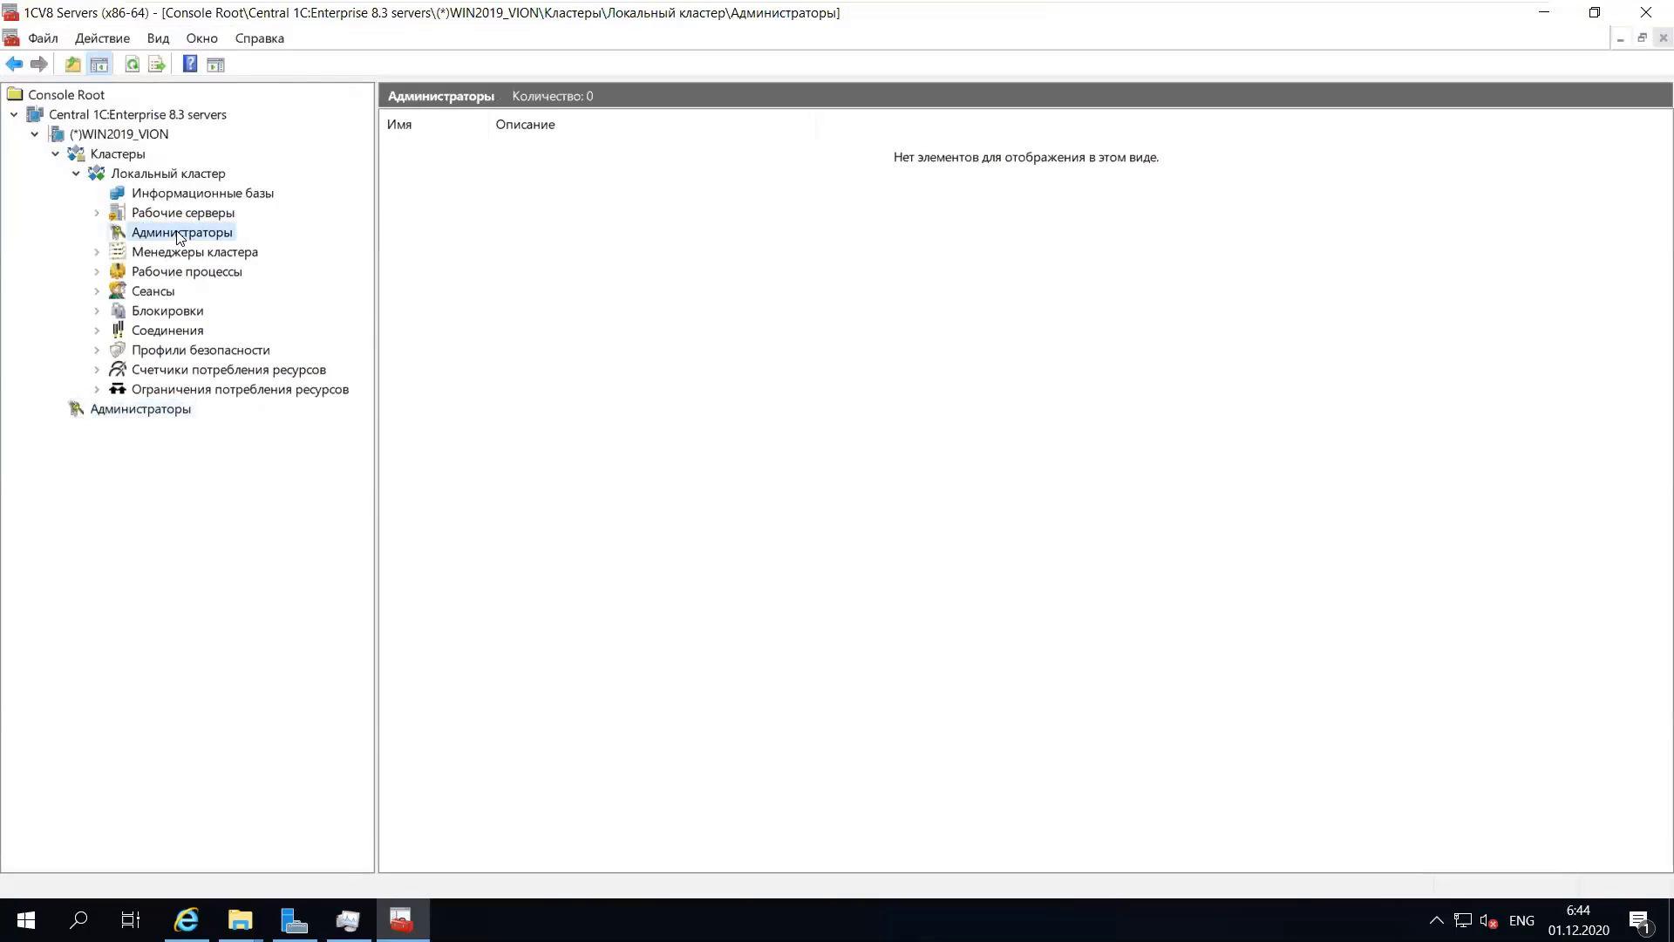
right_click(180, 232)
mouse_move(384, 247)
click(463, 249)
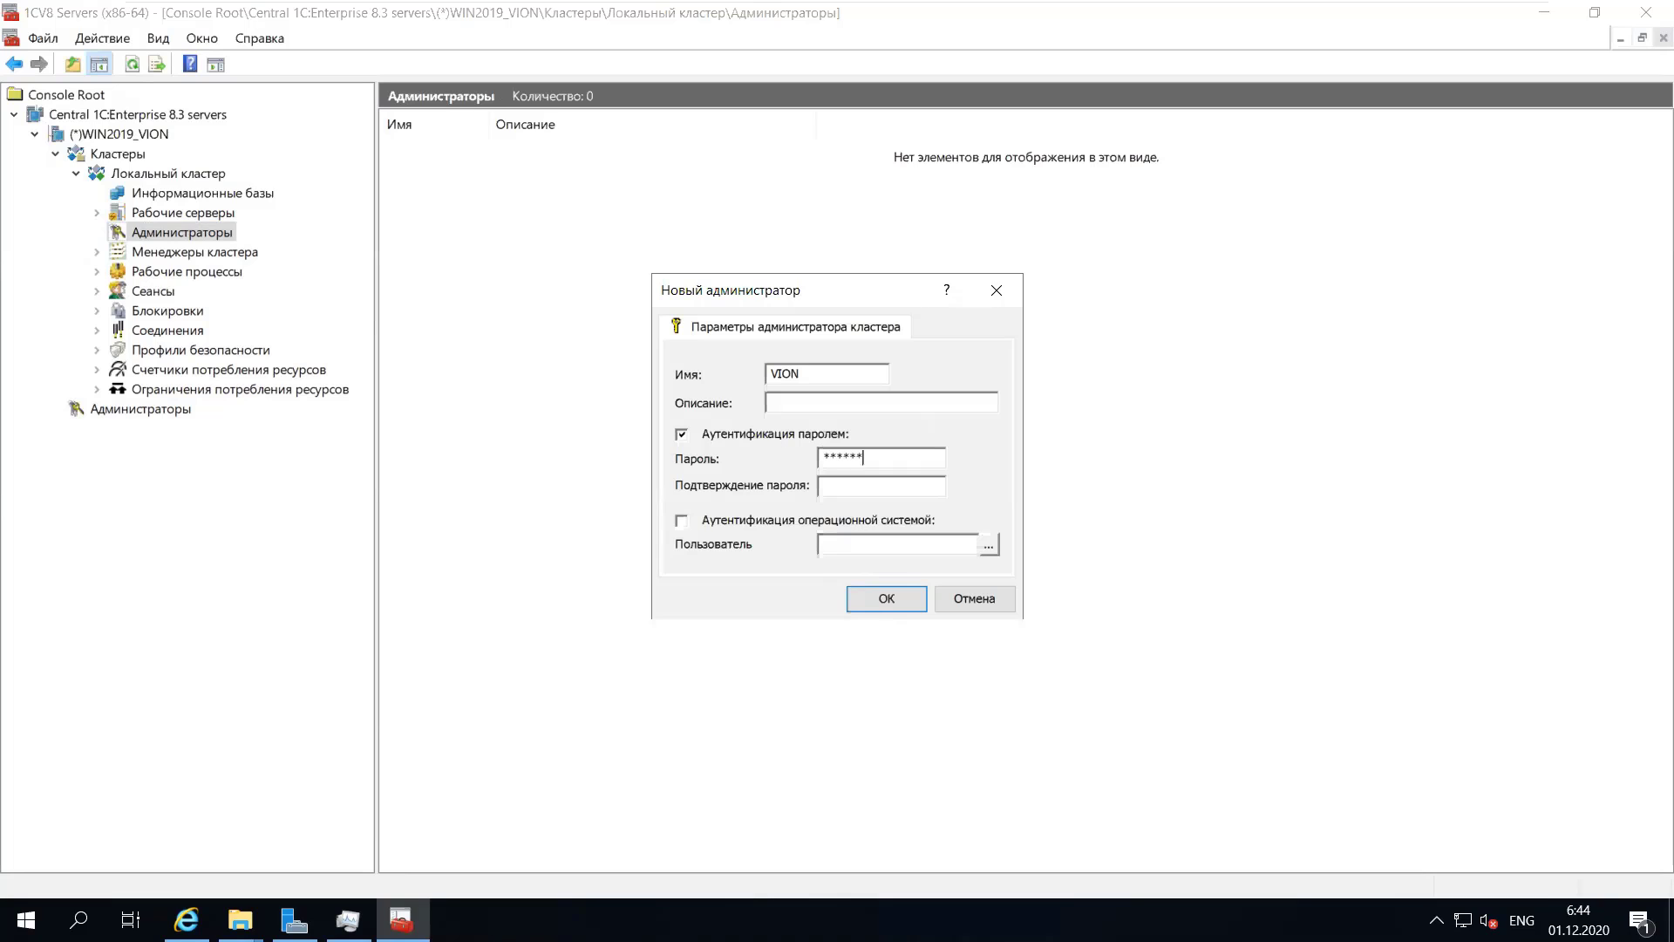
text(*)
key(Tab)
text(*******)
click(872, 598)
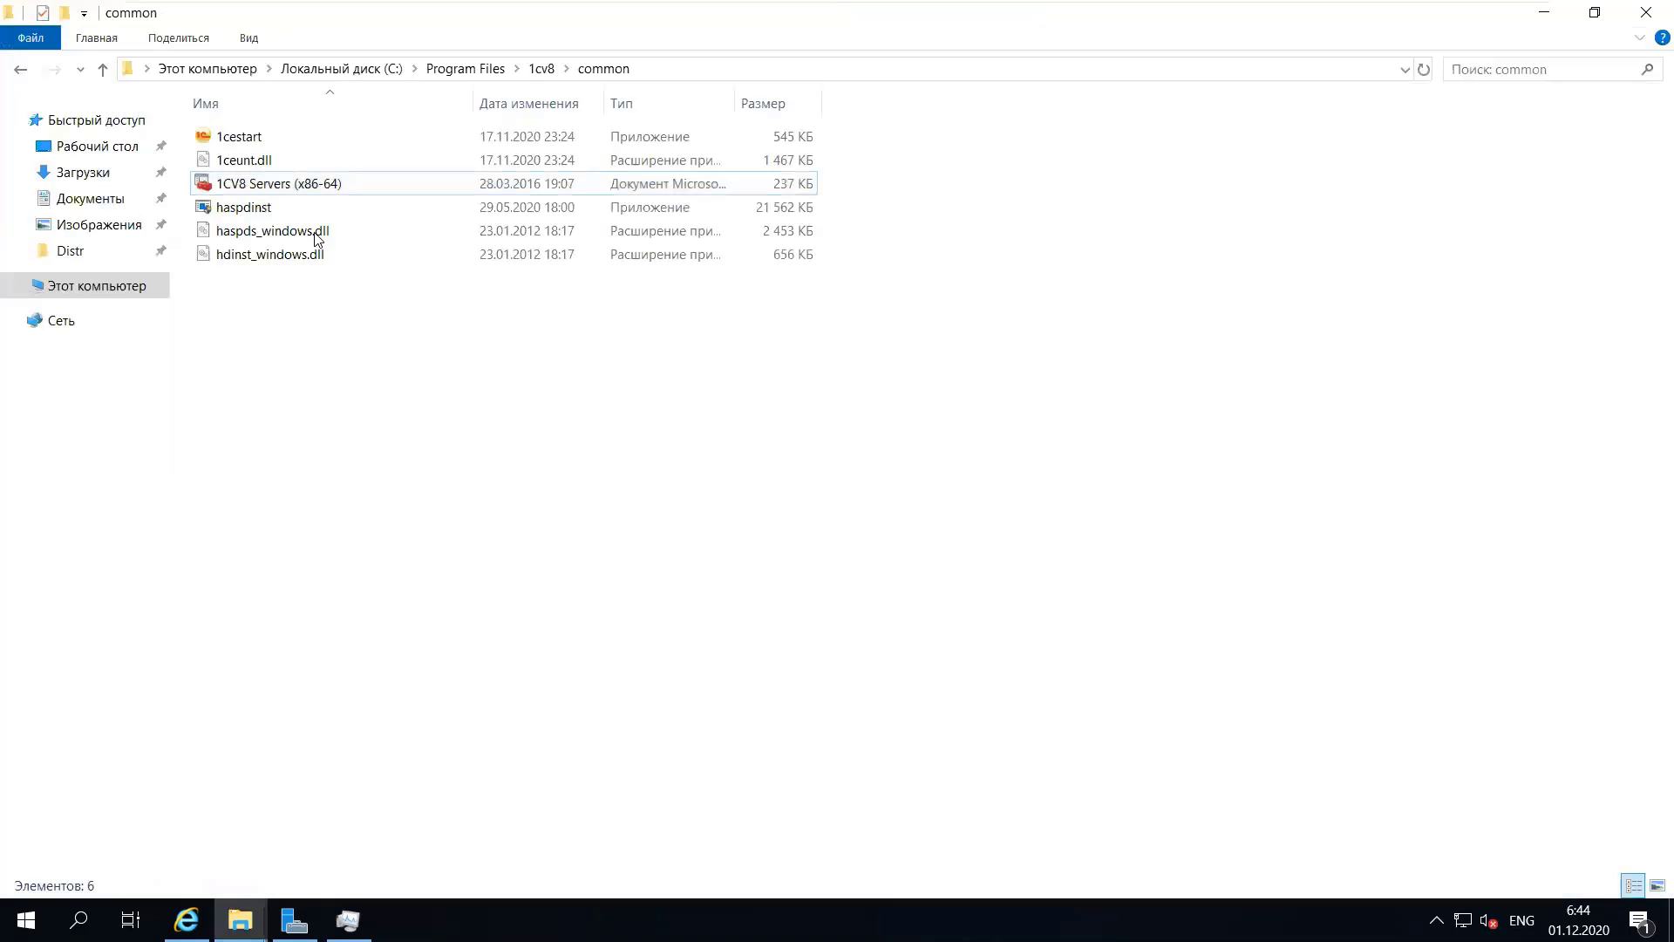
- Launch 1CV8 Servers (x86-64) with elevation and dismiss the repeated cluster login prompts
double_click(317, 174)
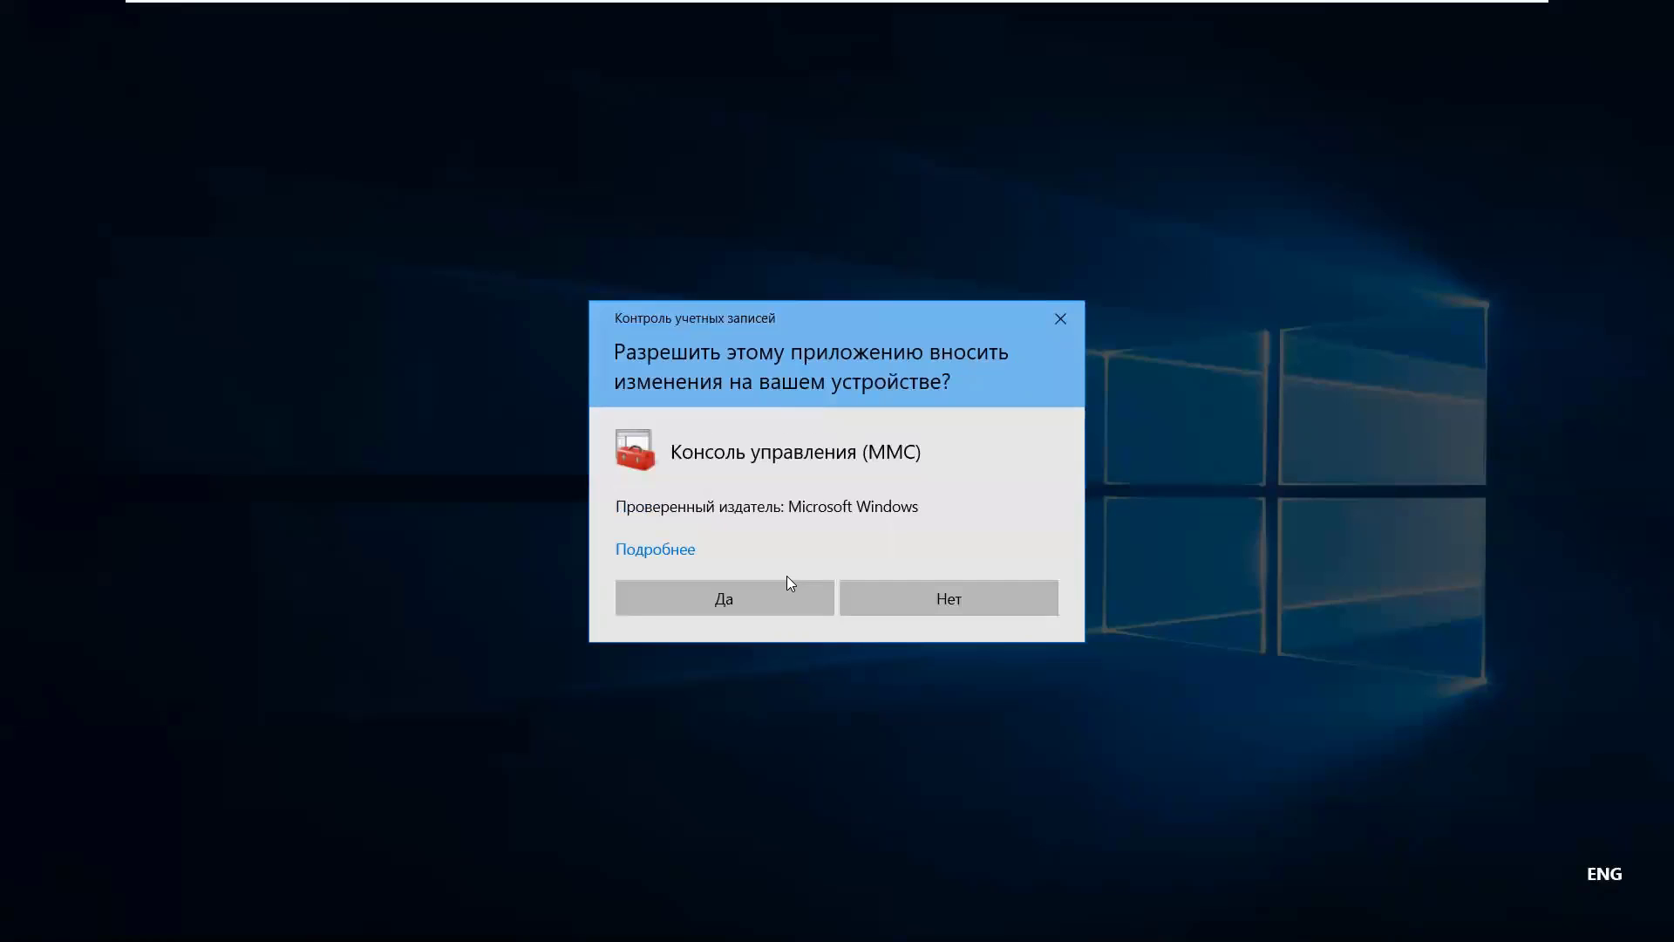
click(786, 577)
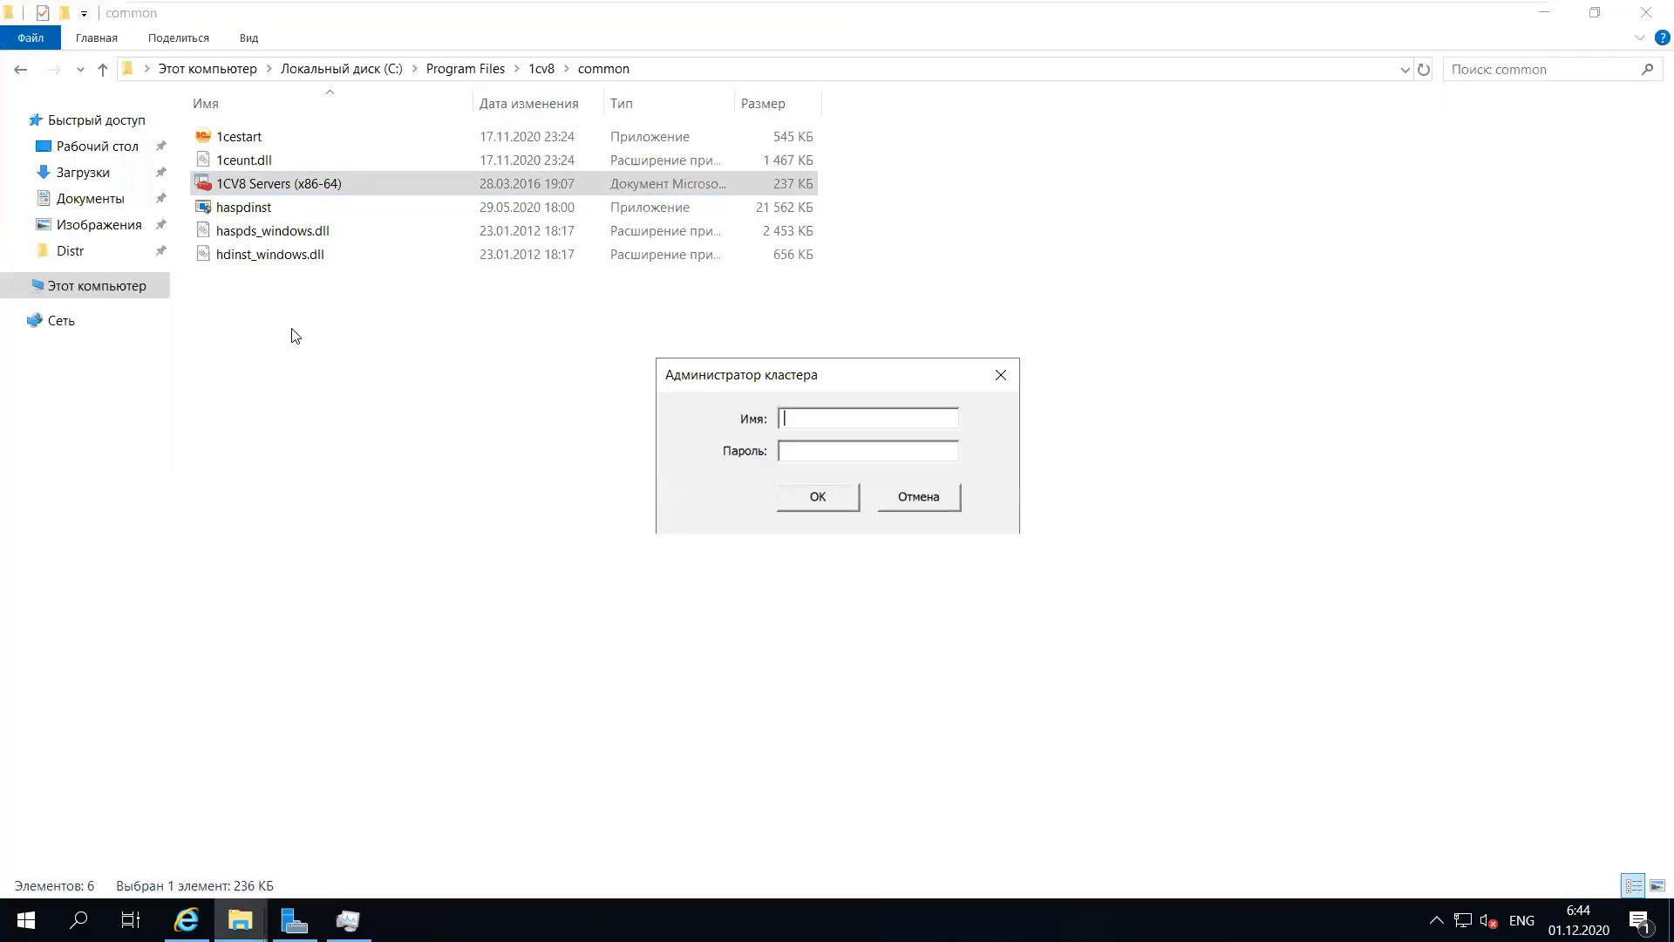
click(920, 497)
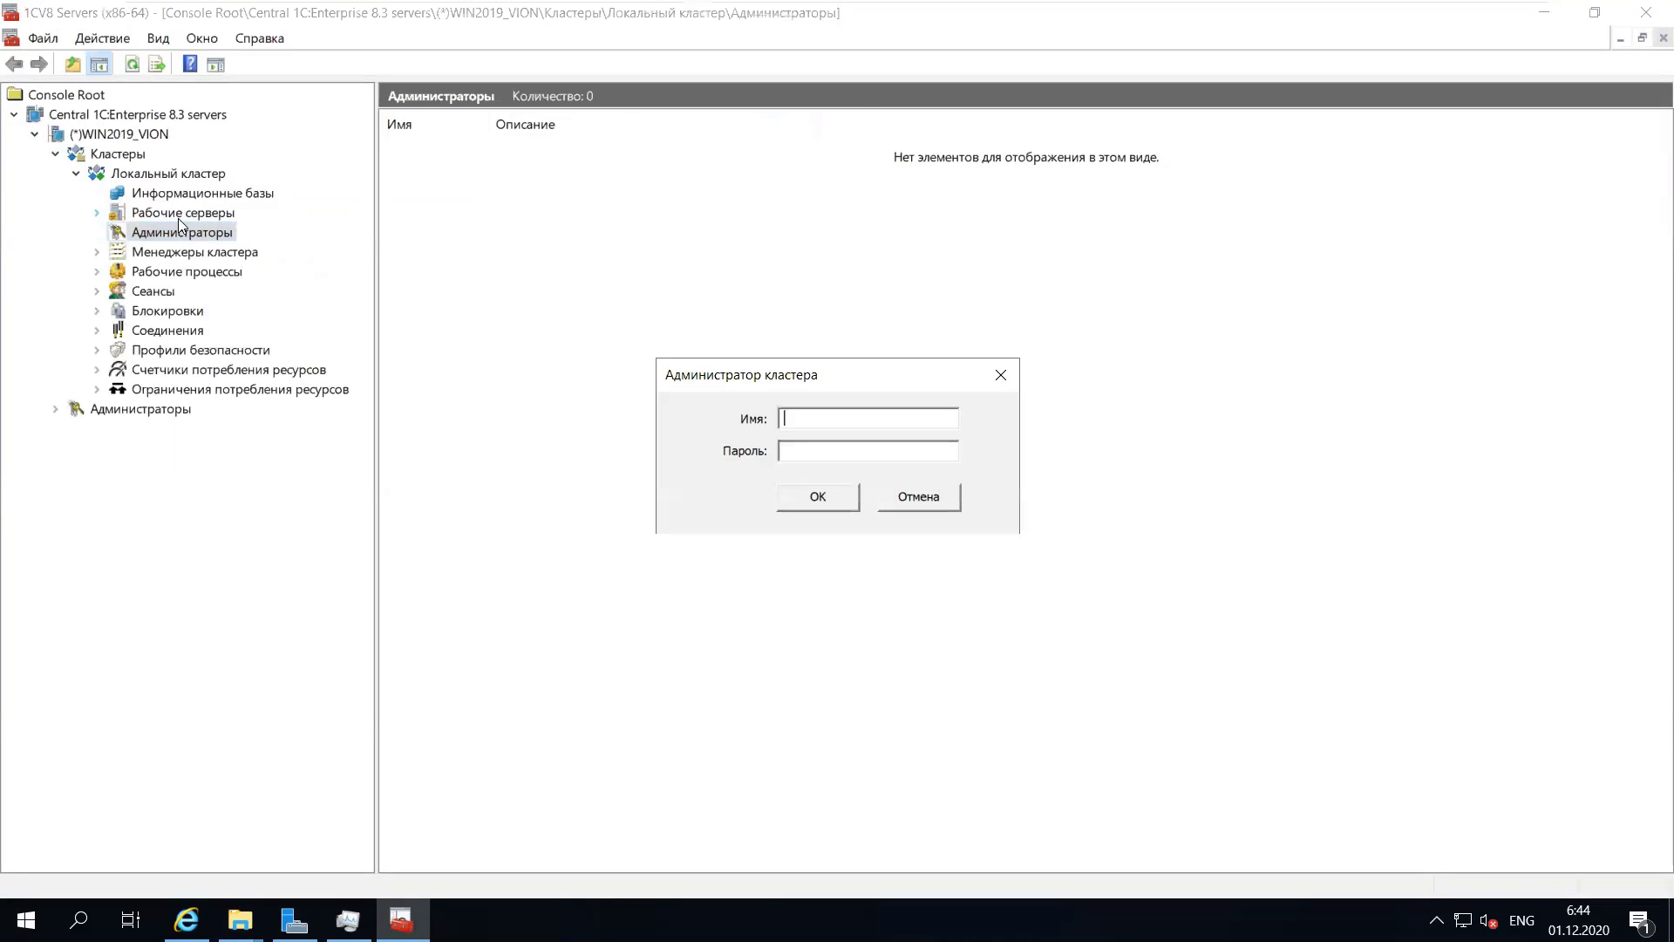
click(943, 503)
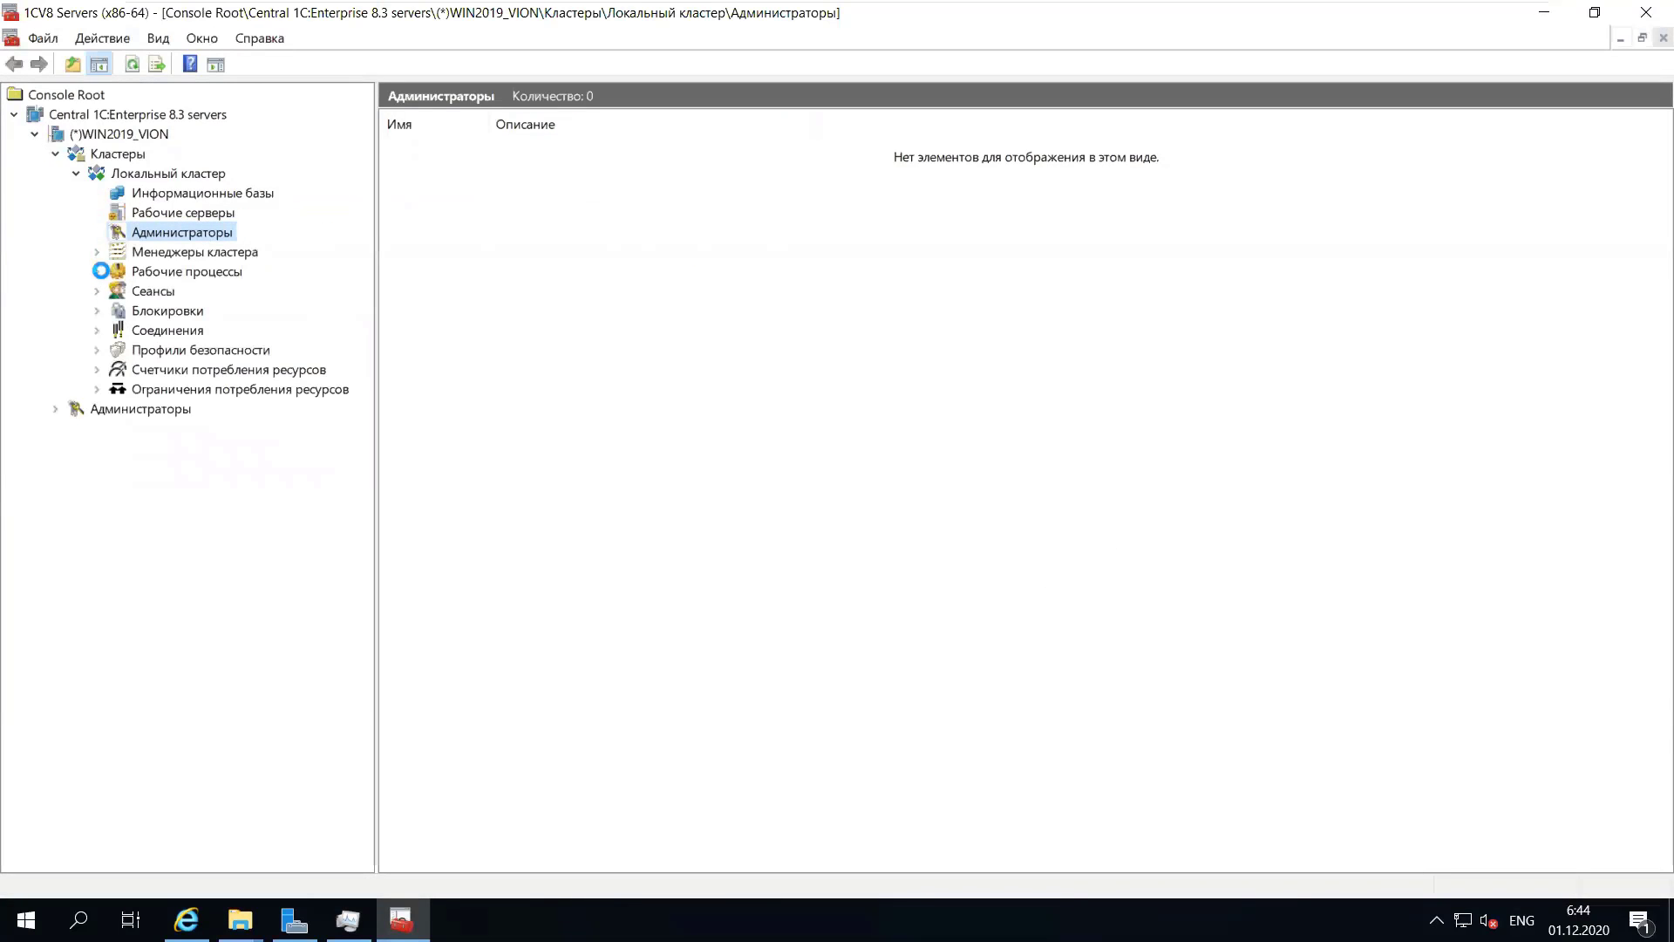
click(906, 498)
click(893, 496)
- Browse infobases and working servers, then log in to Администраторы with the new administrator's credentials
click(197, 195)
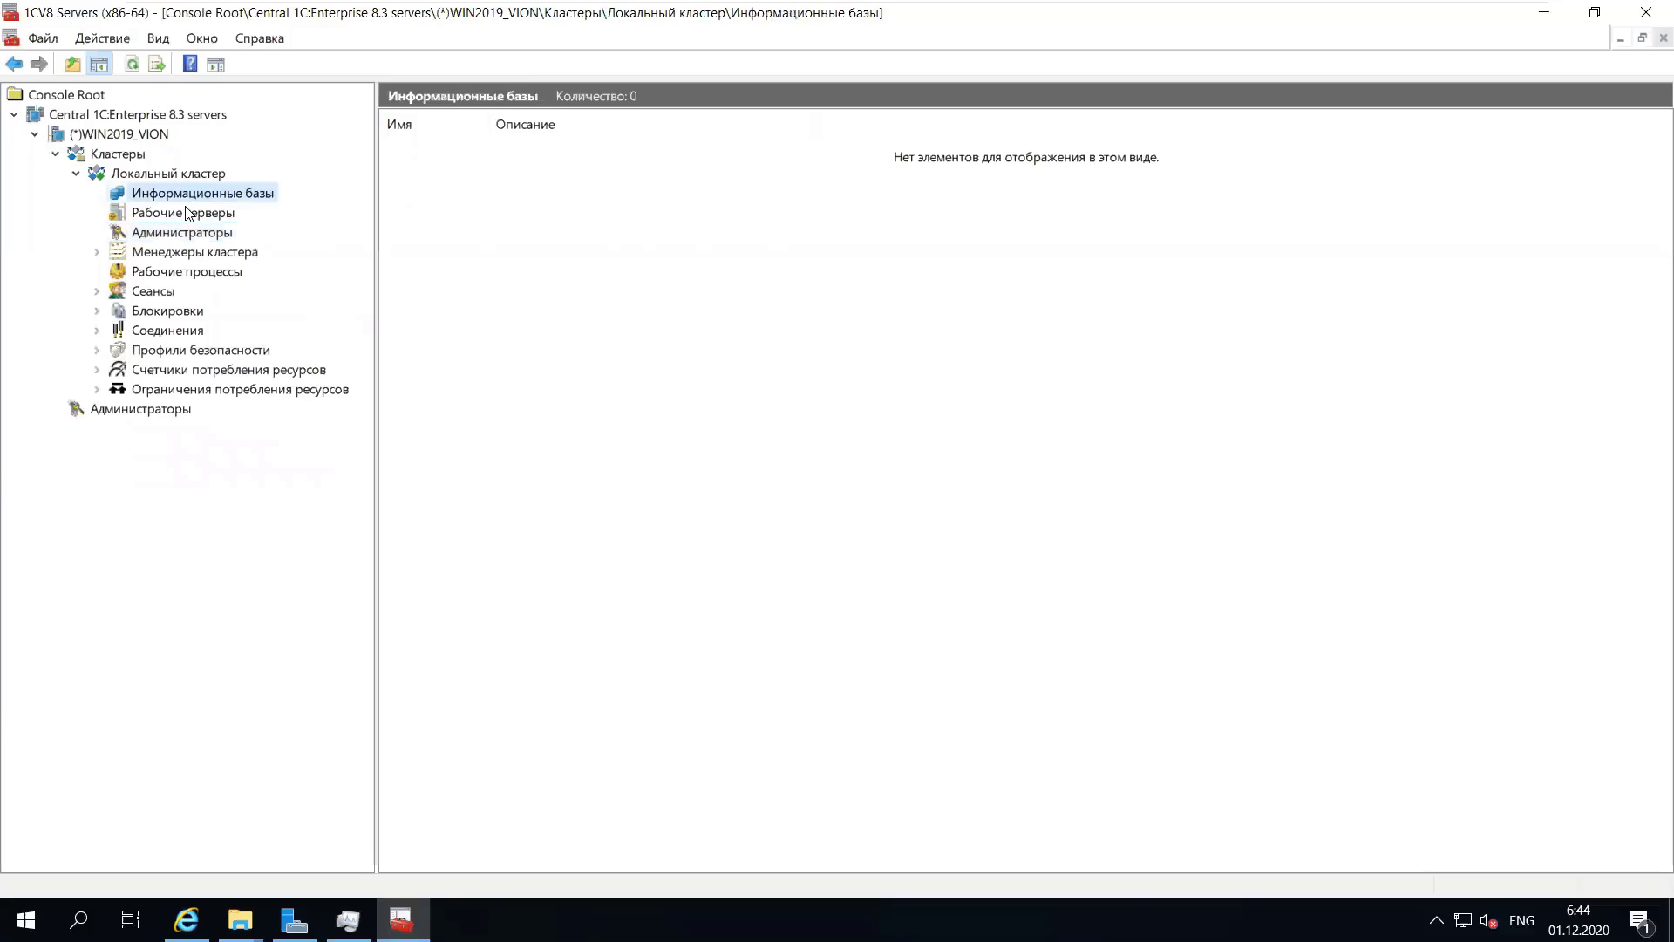
click(186, 214)
click(191, 232)
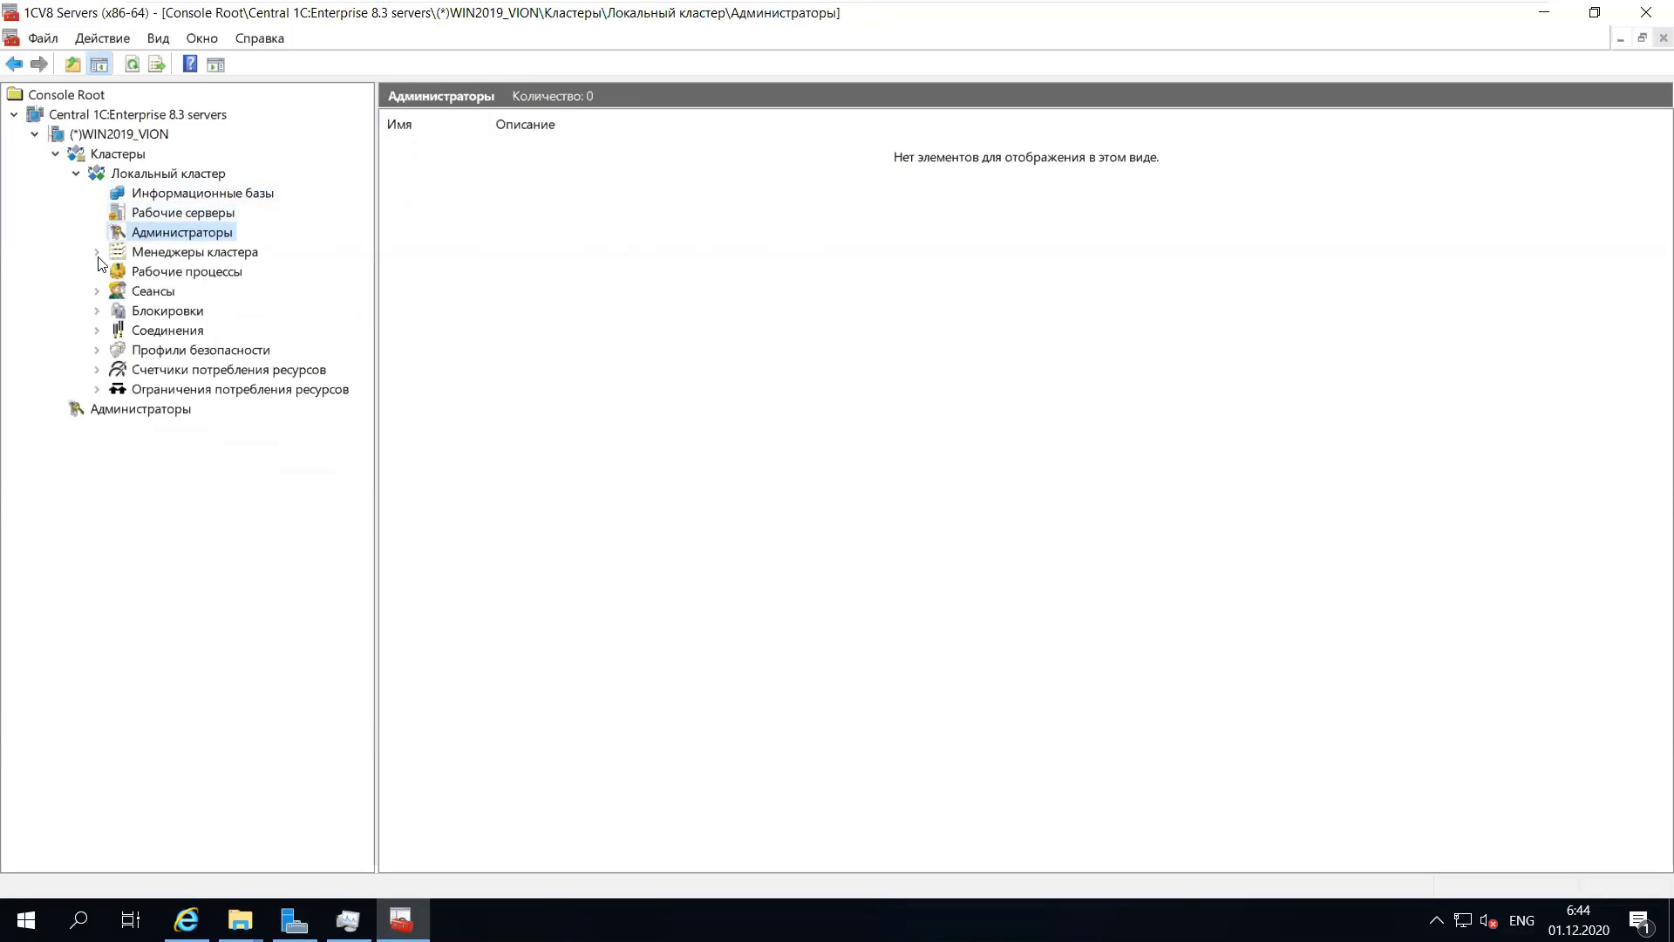
text(V)
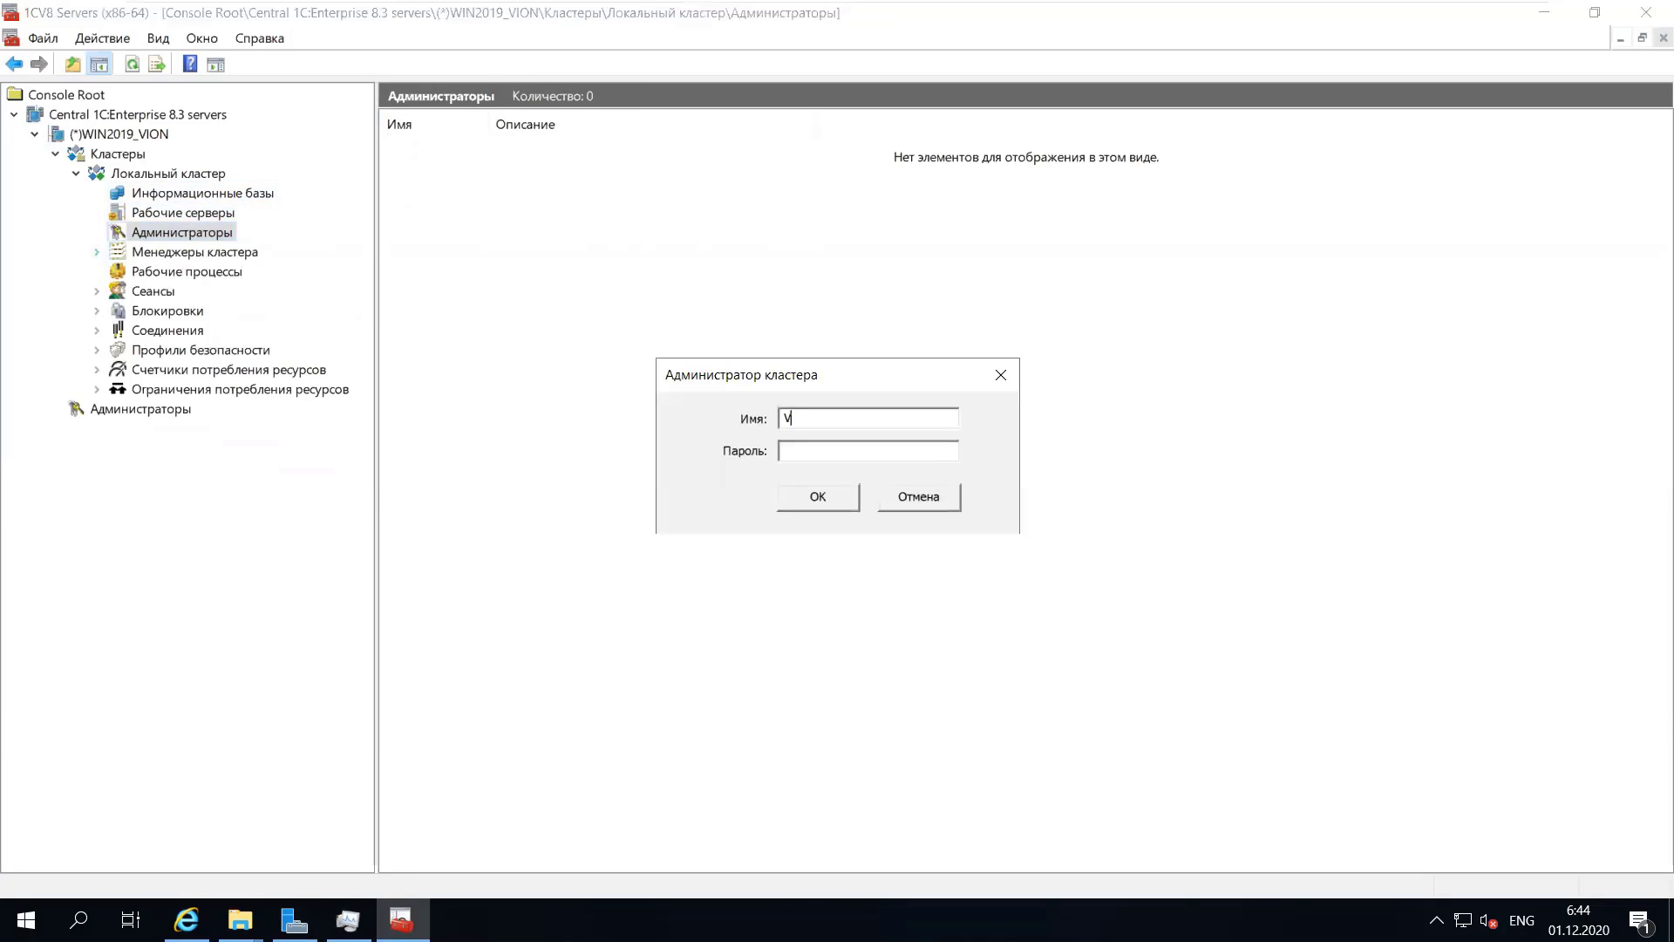
text(ION)
key(Return)
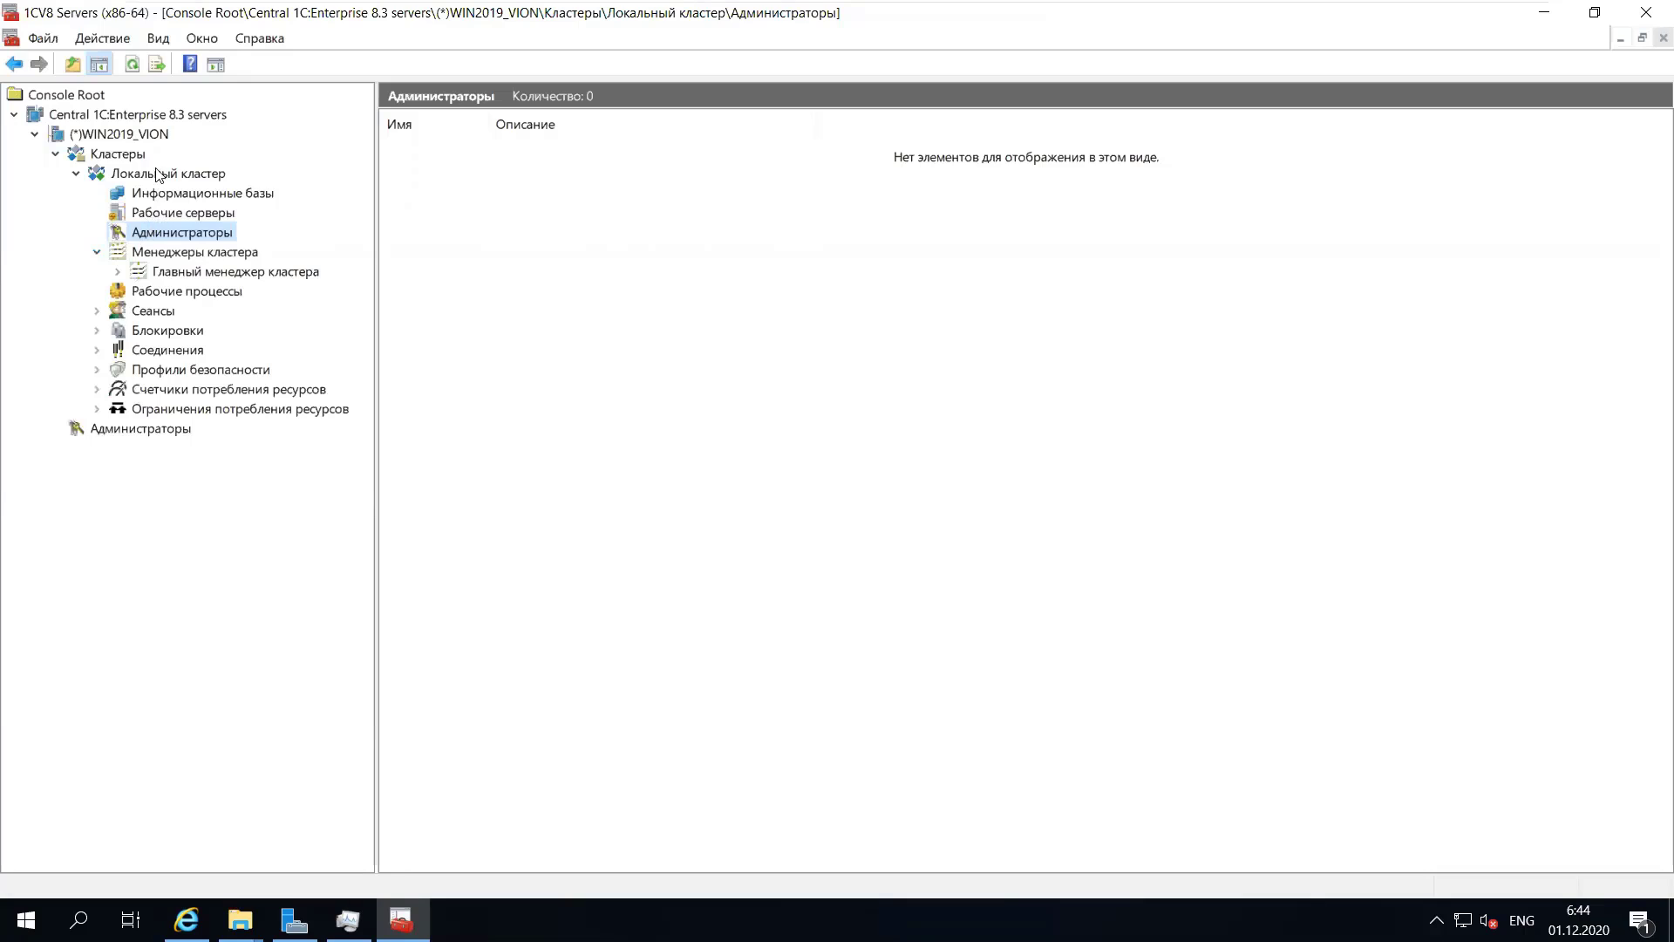
- Refresh the cluster tree and open the new administrator's properties under Администраторы
click(133, 66)
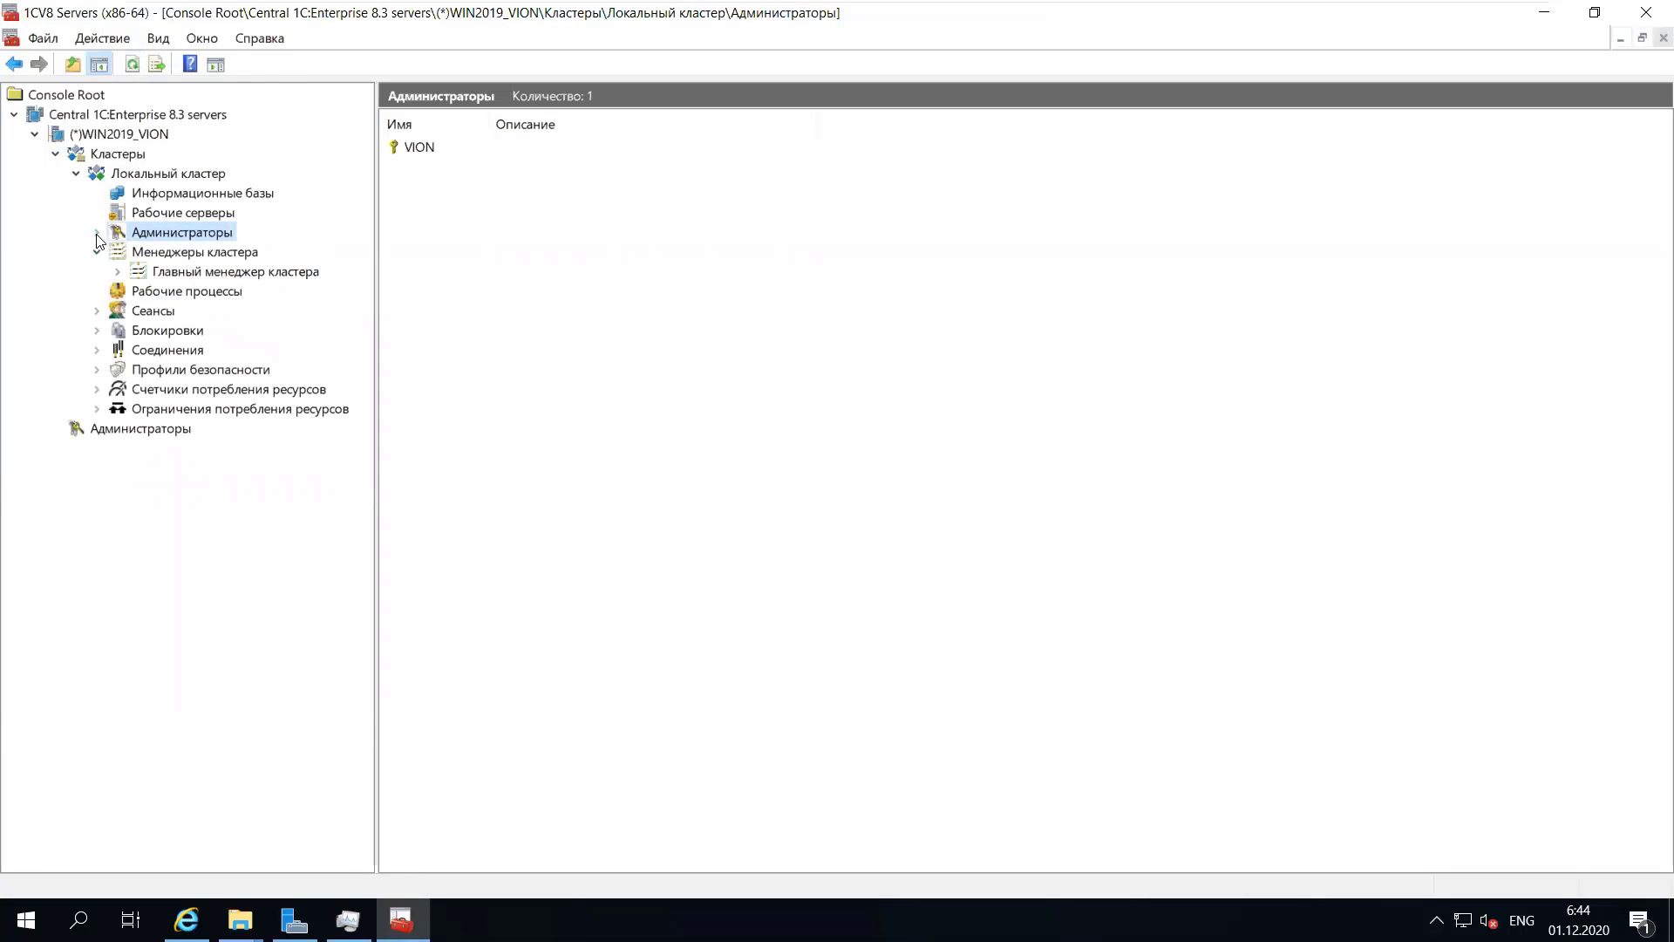
click(97, 233)
click(162, 256)
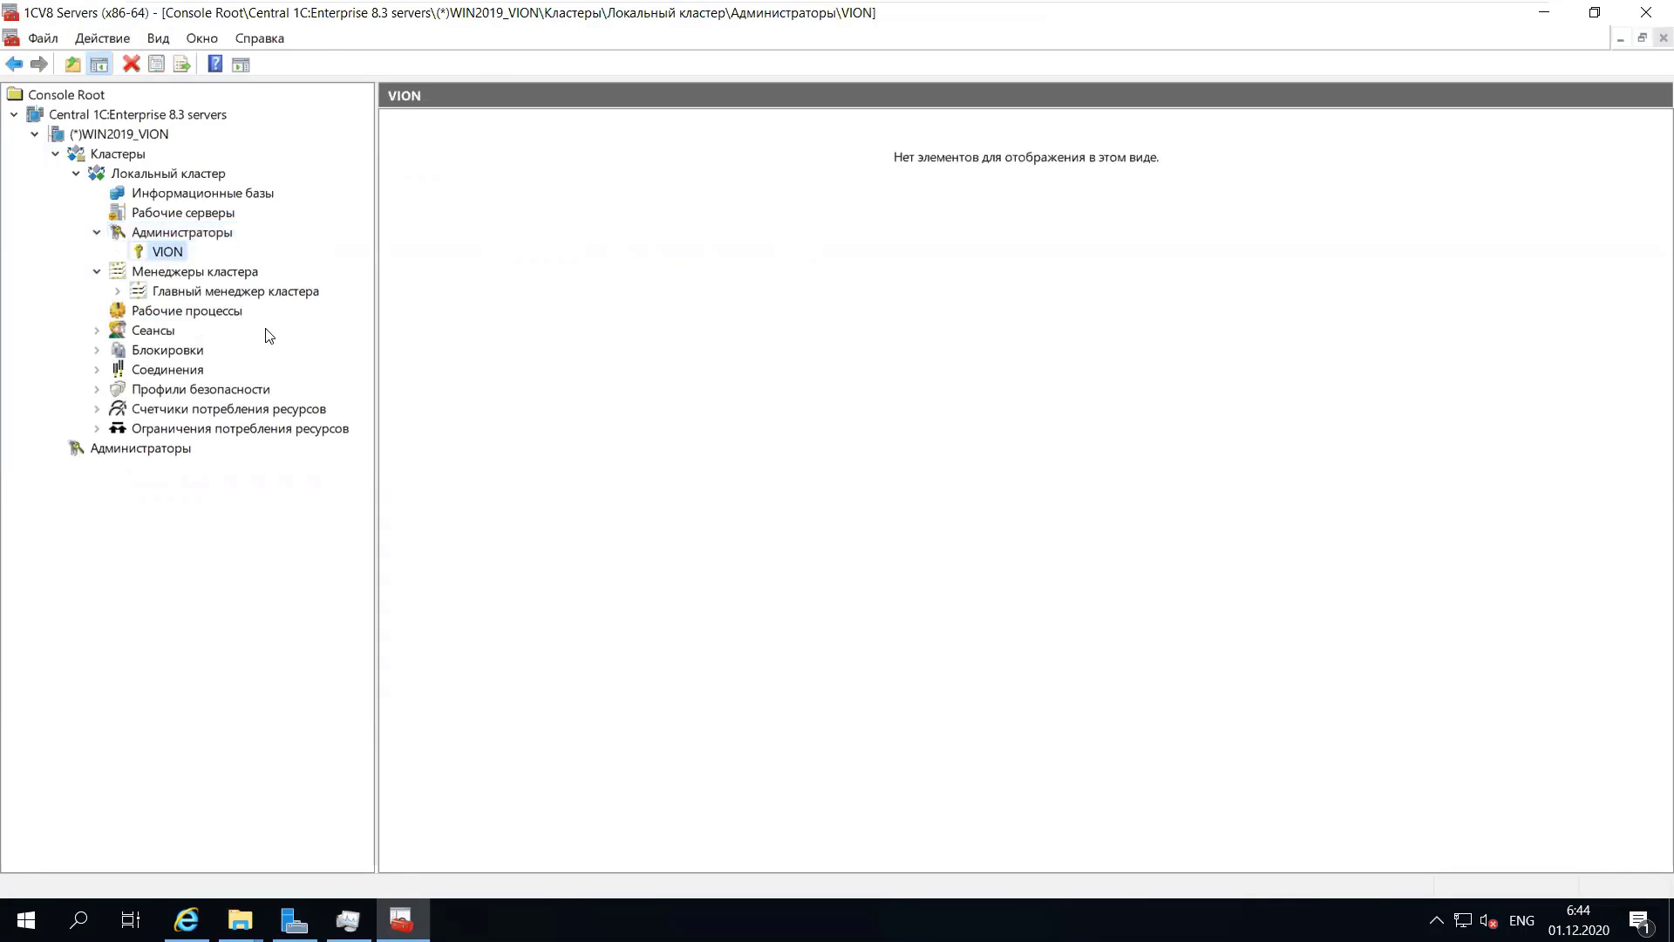
right_click(167, 253)
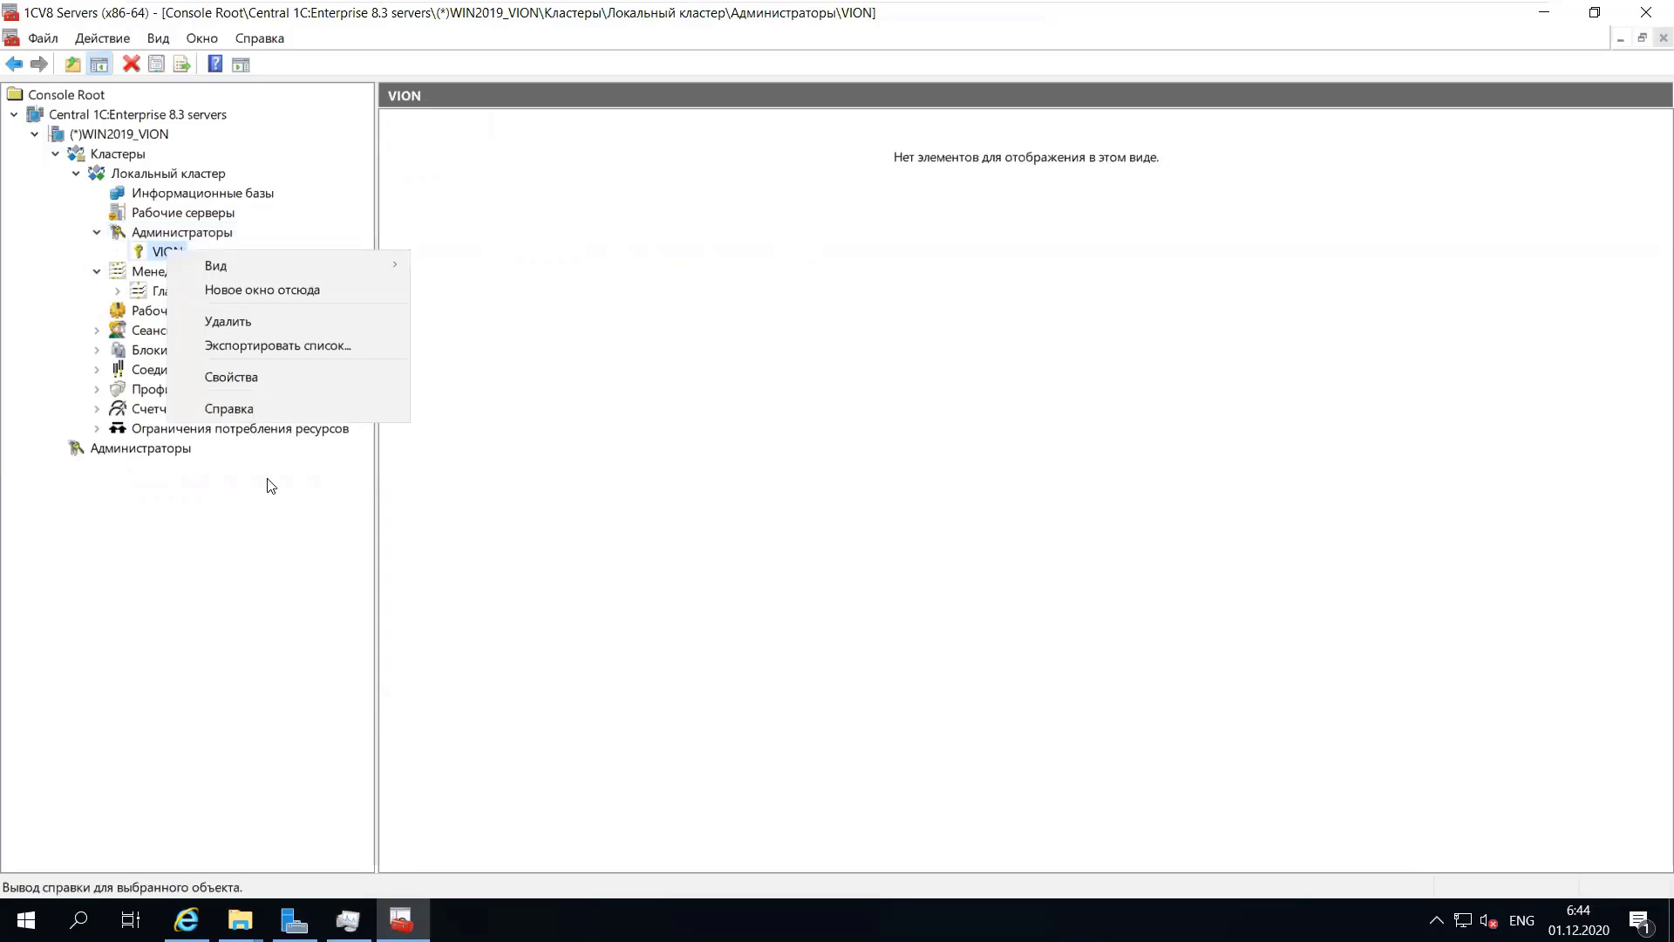
click(258, 378)
- Enable operating system authentication linked to the matching Windows user, apply it, and close the console
click(683, 521)
click(989, 546)
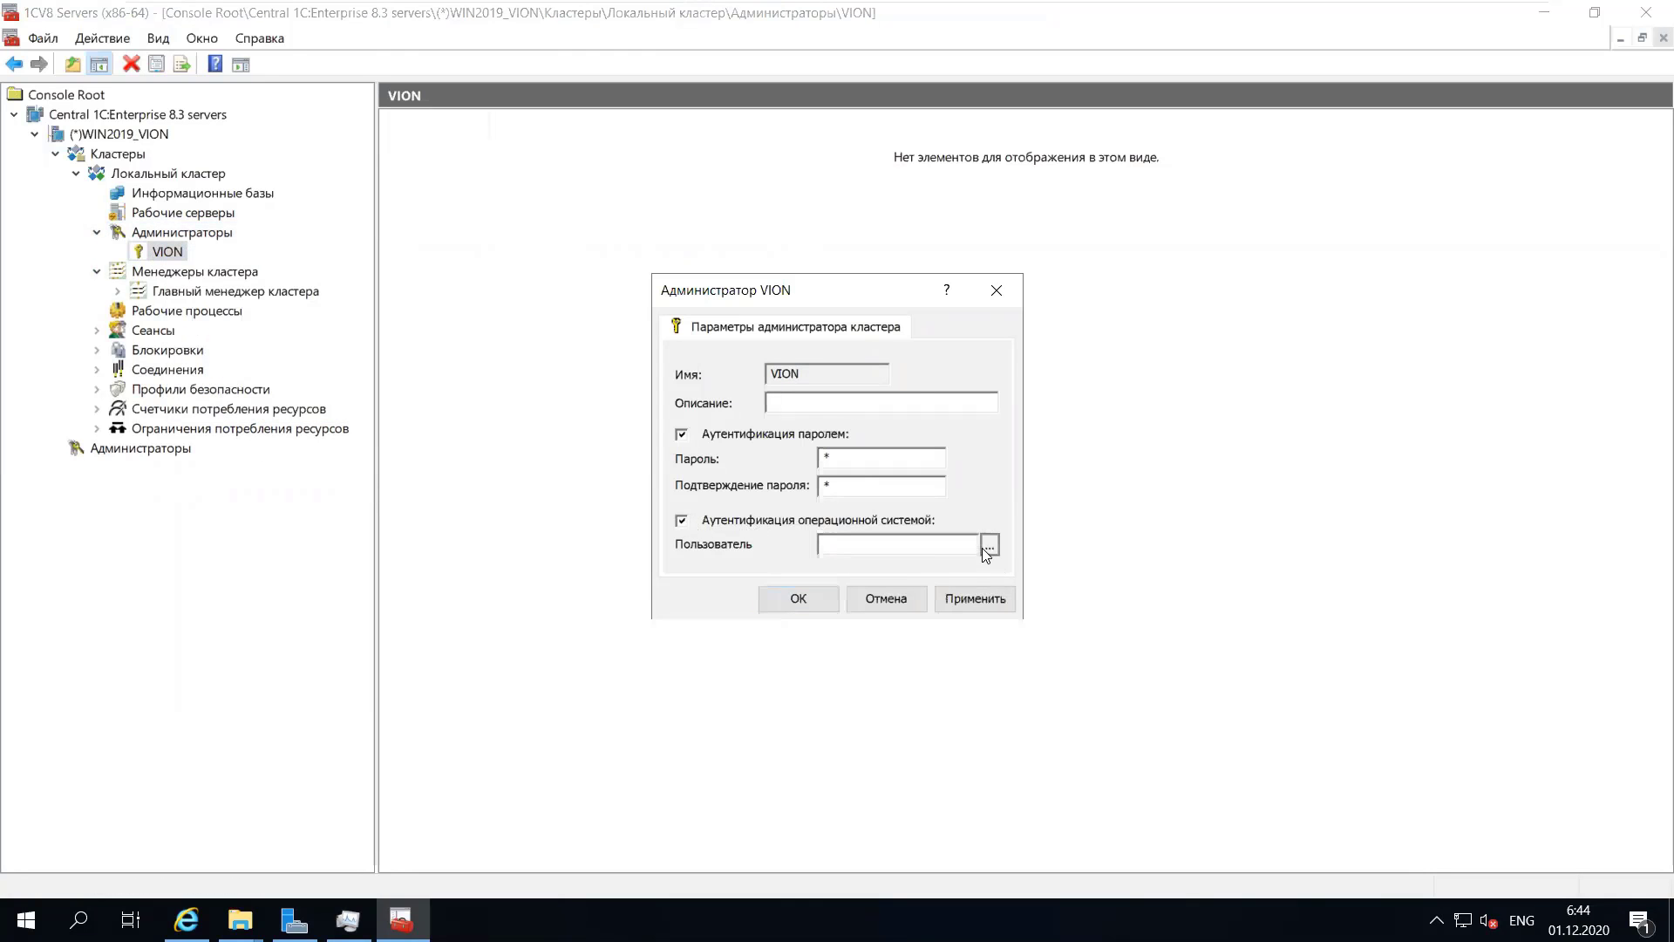
double_click(711, 447)
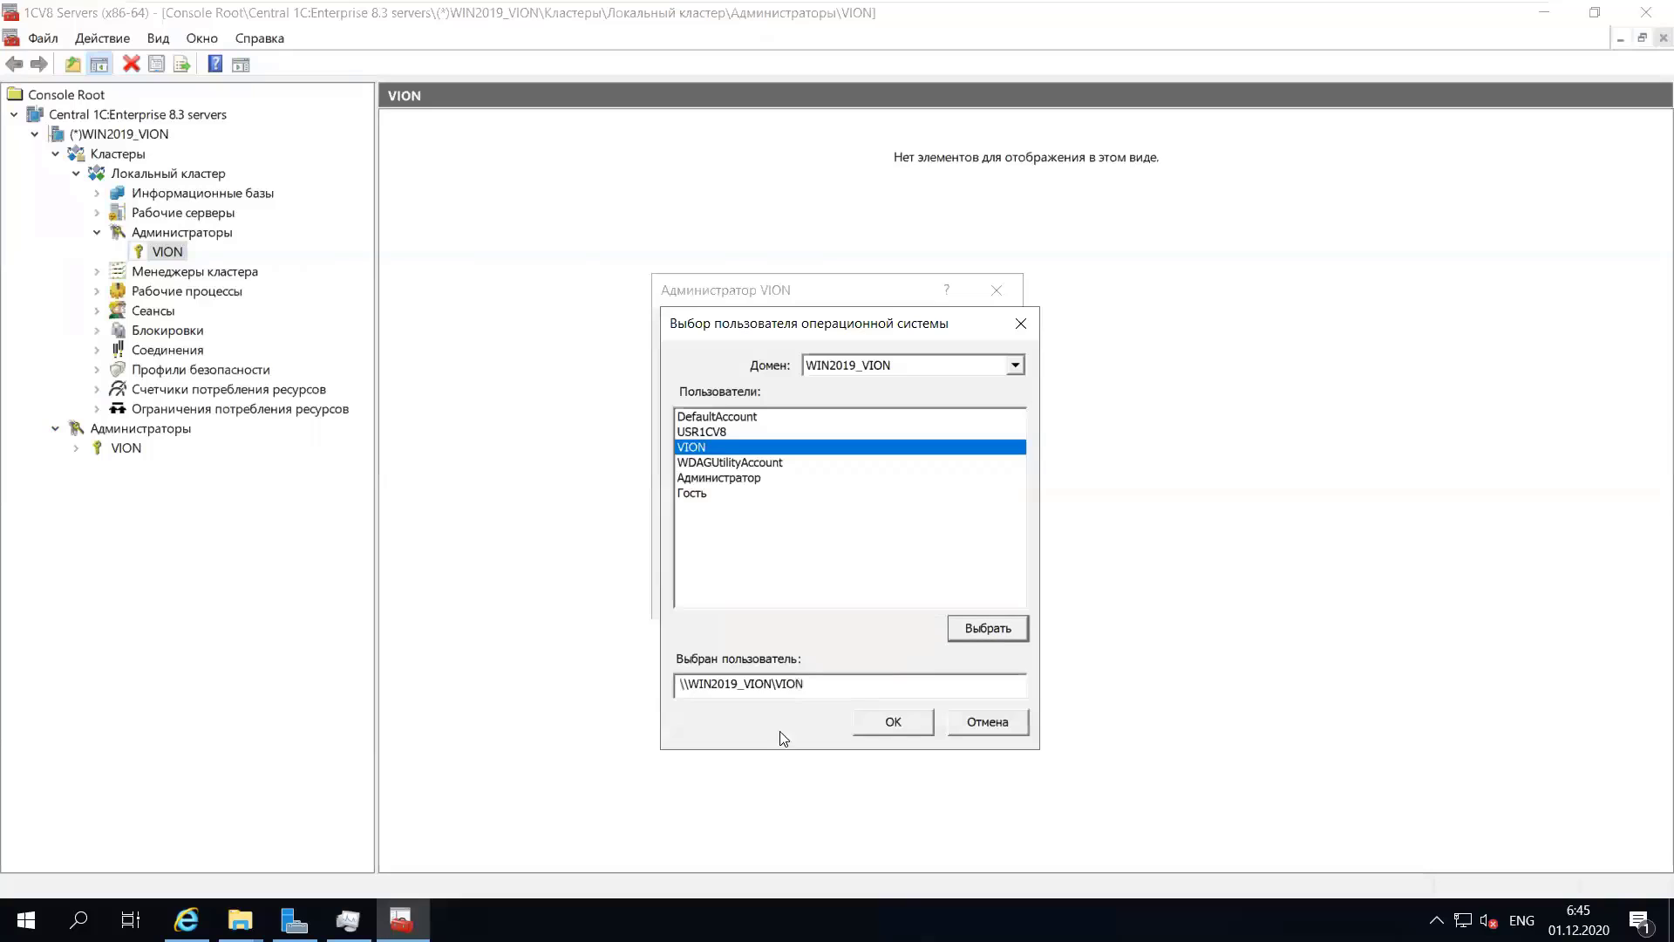
click(898, 728)
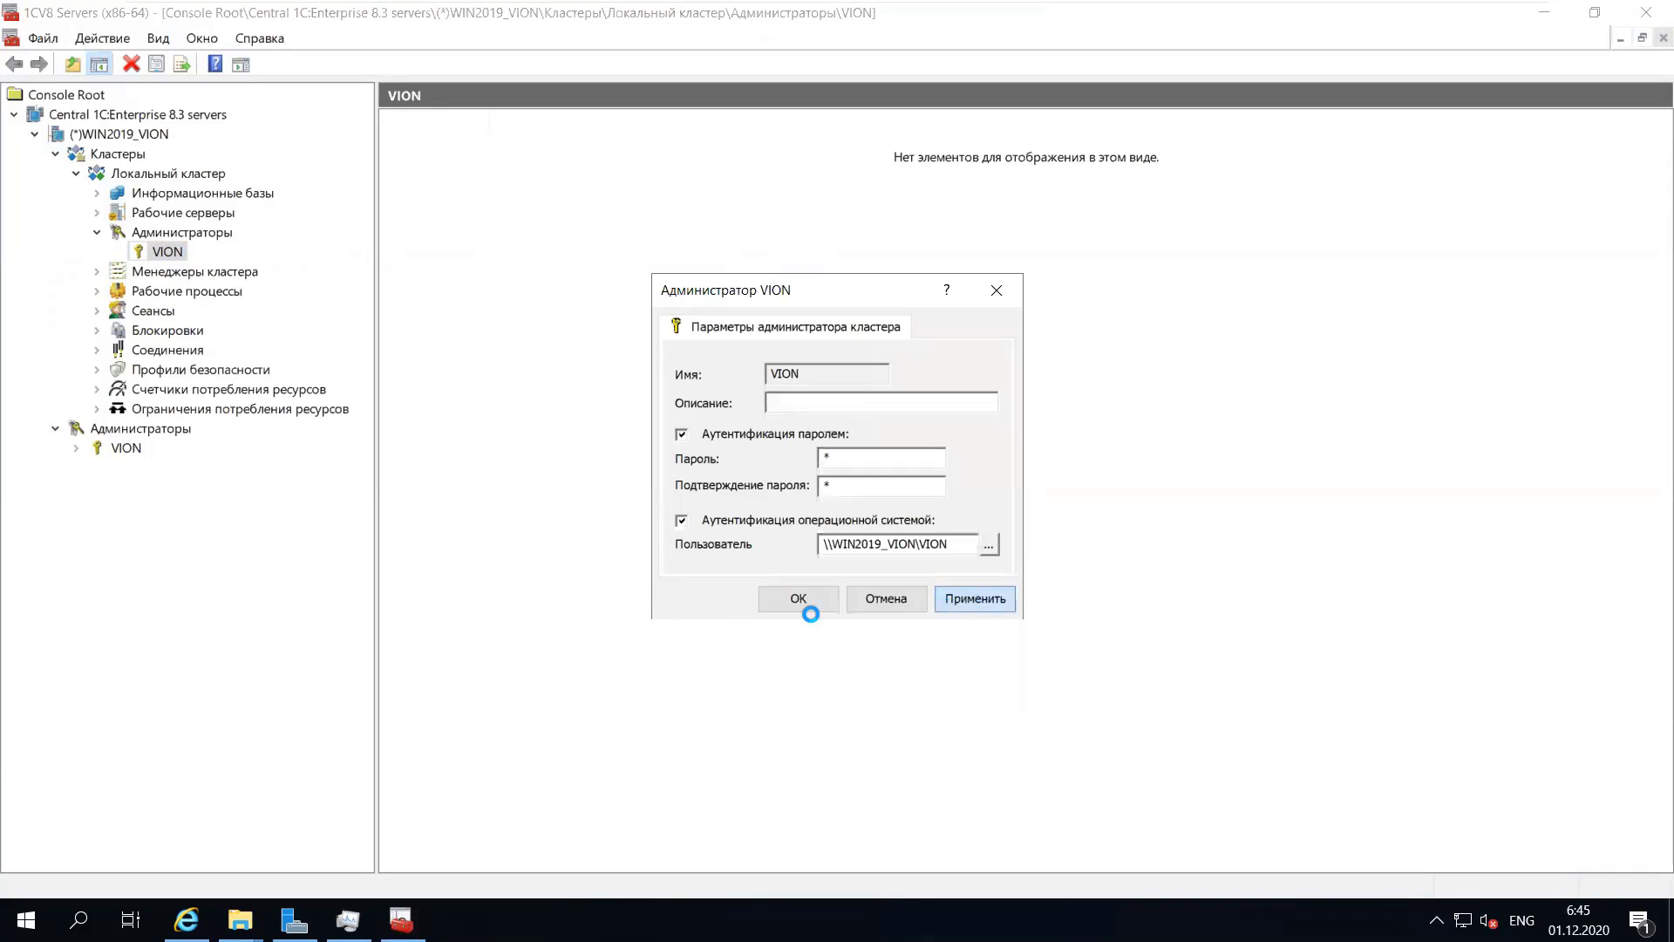
click(789, 604)
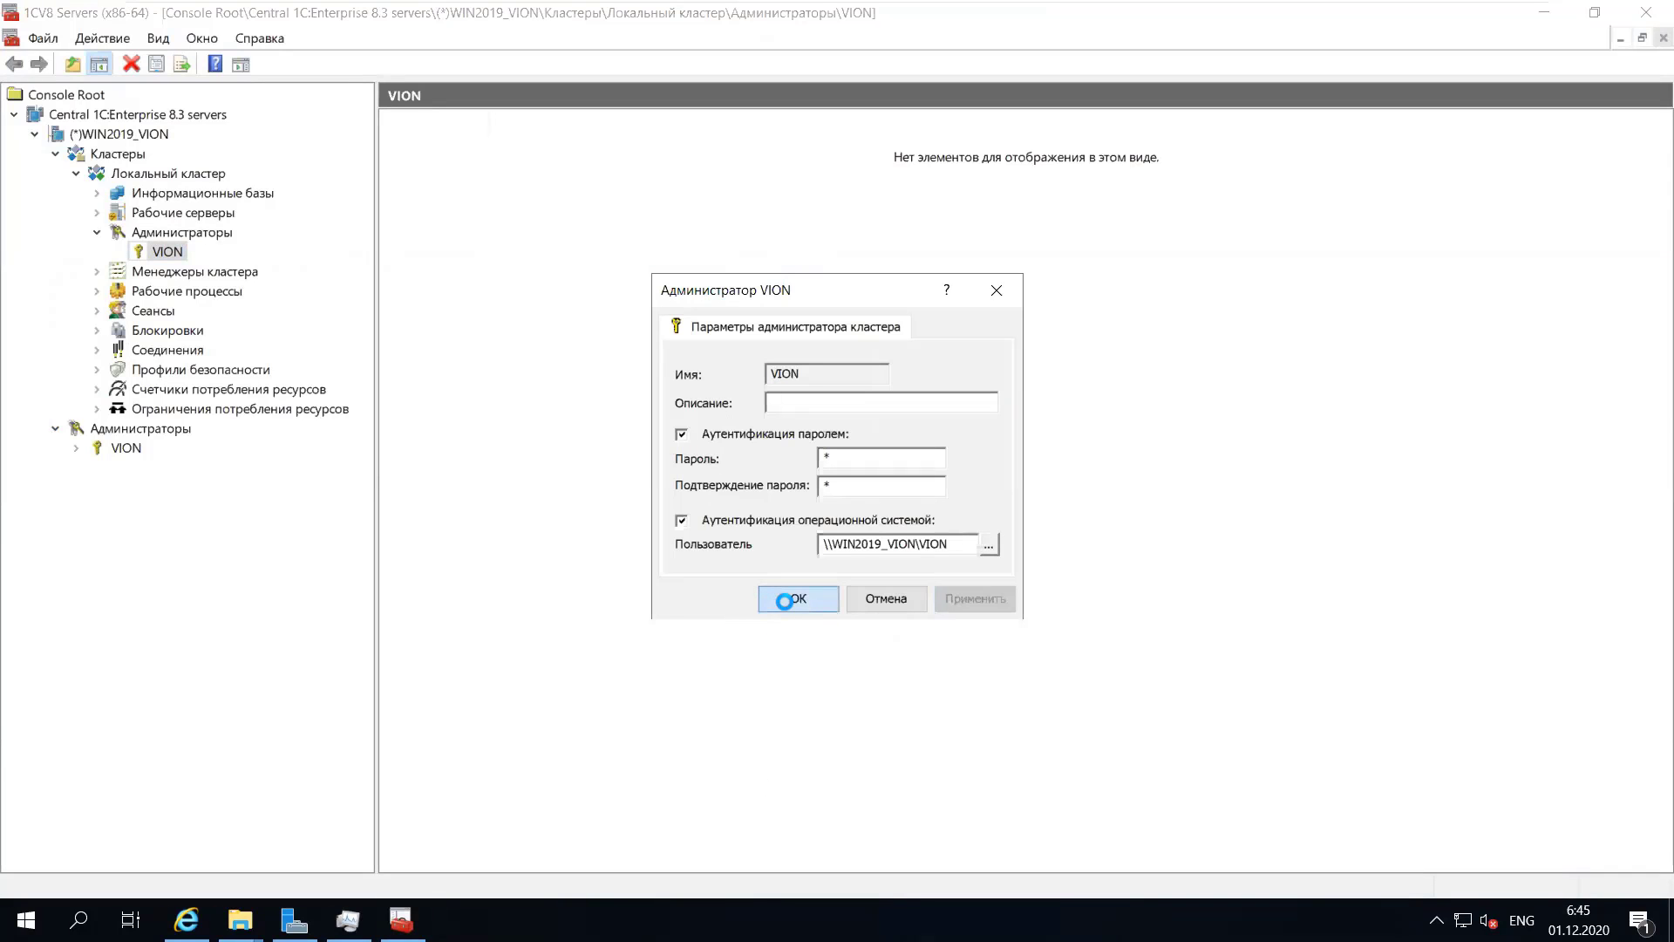
click(1645, 12)
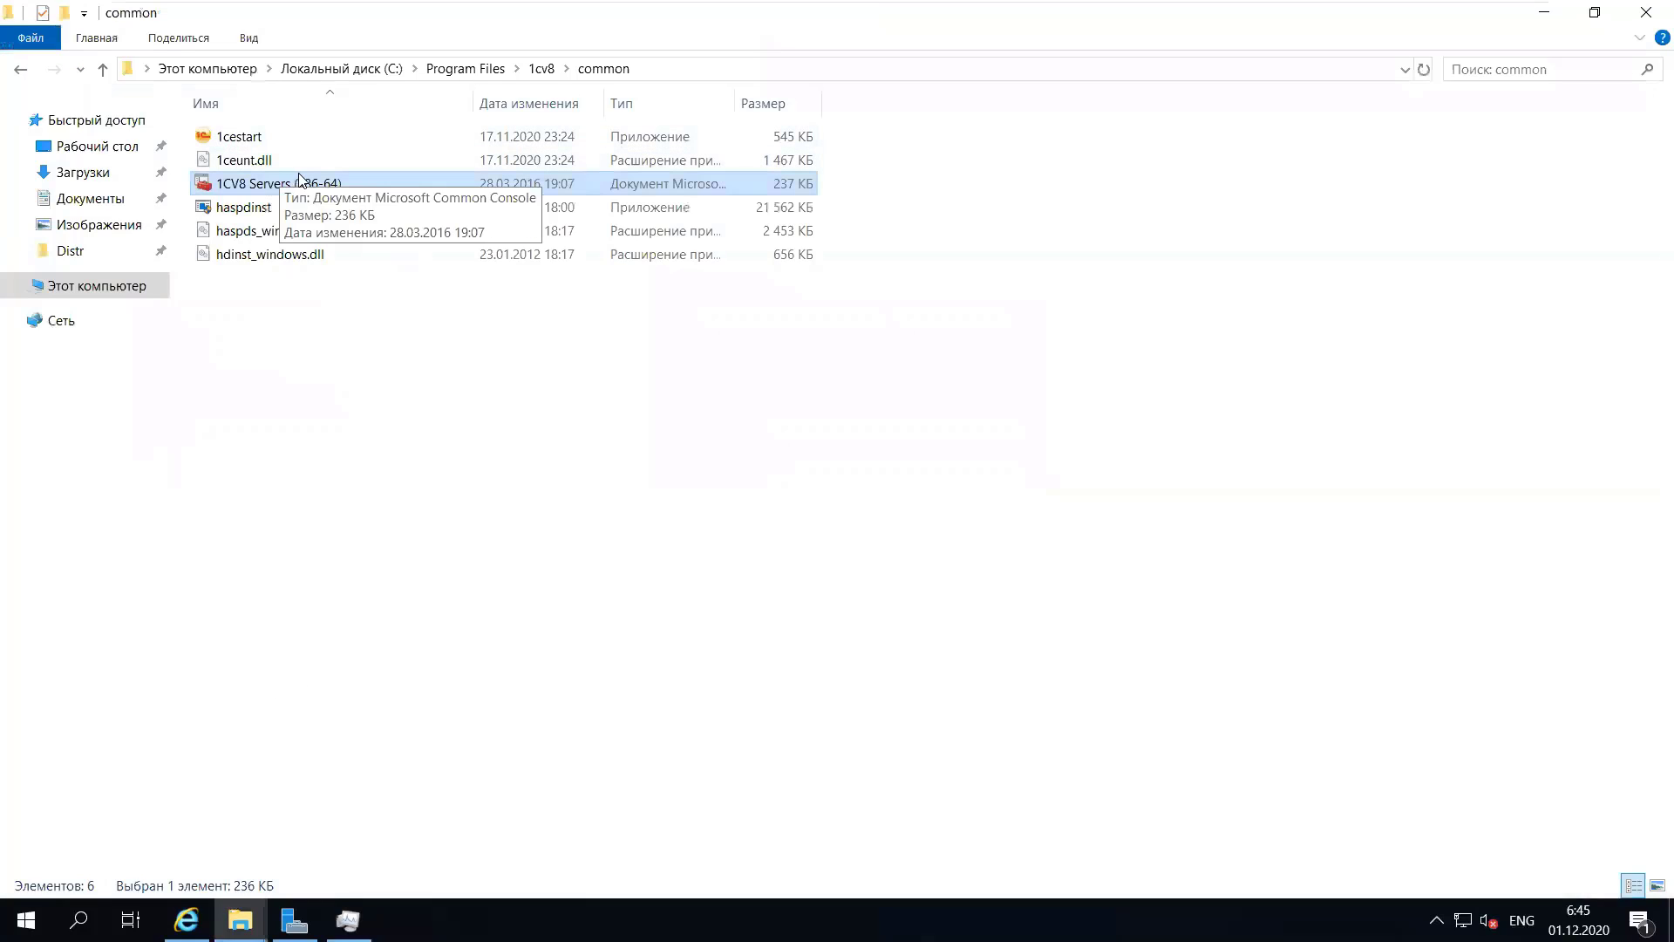
- Relaunch the 1CV8 Servers console to check the administrator entry, then select haspdinst in Explorer
double_click(300, 182)
click(728, 594)
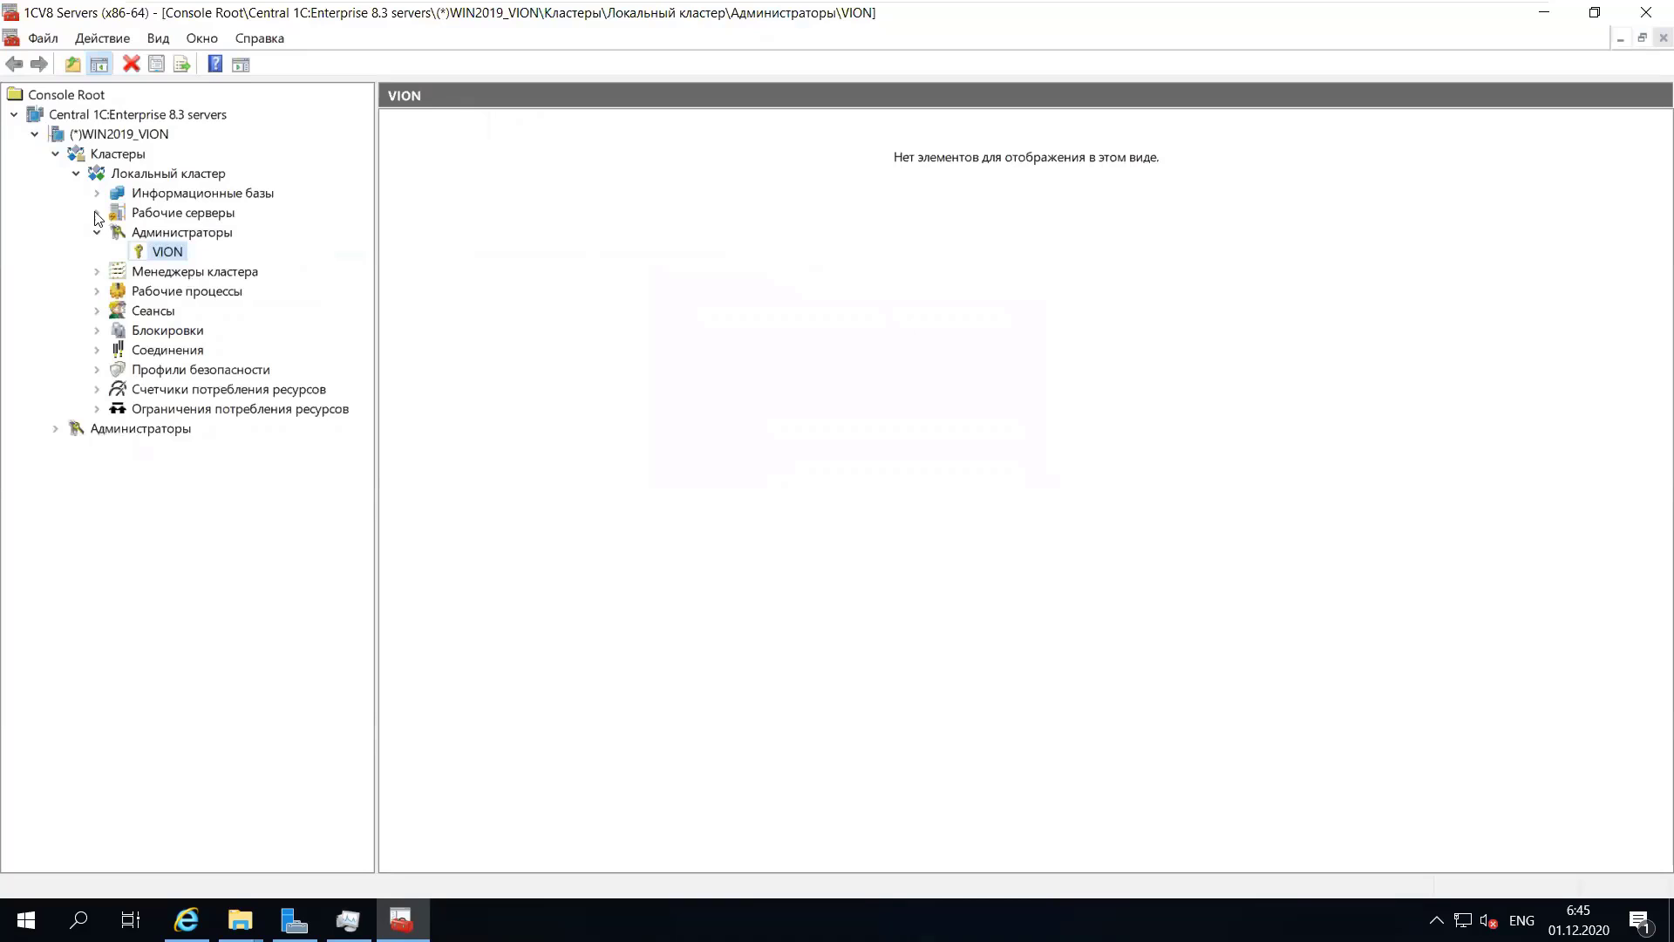
click(98, 233)
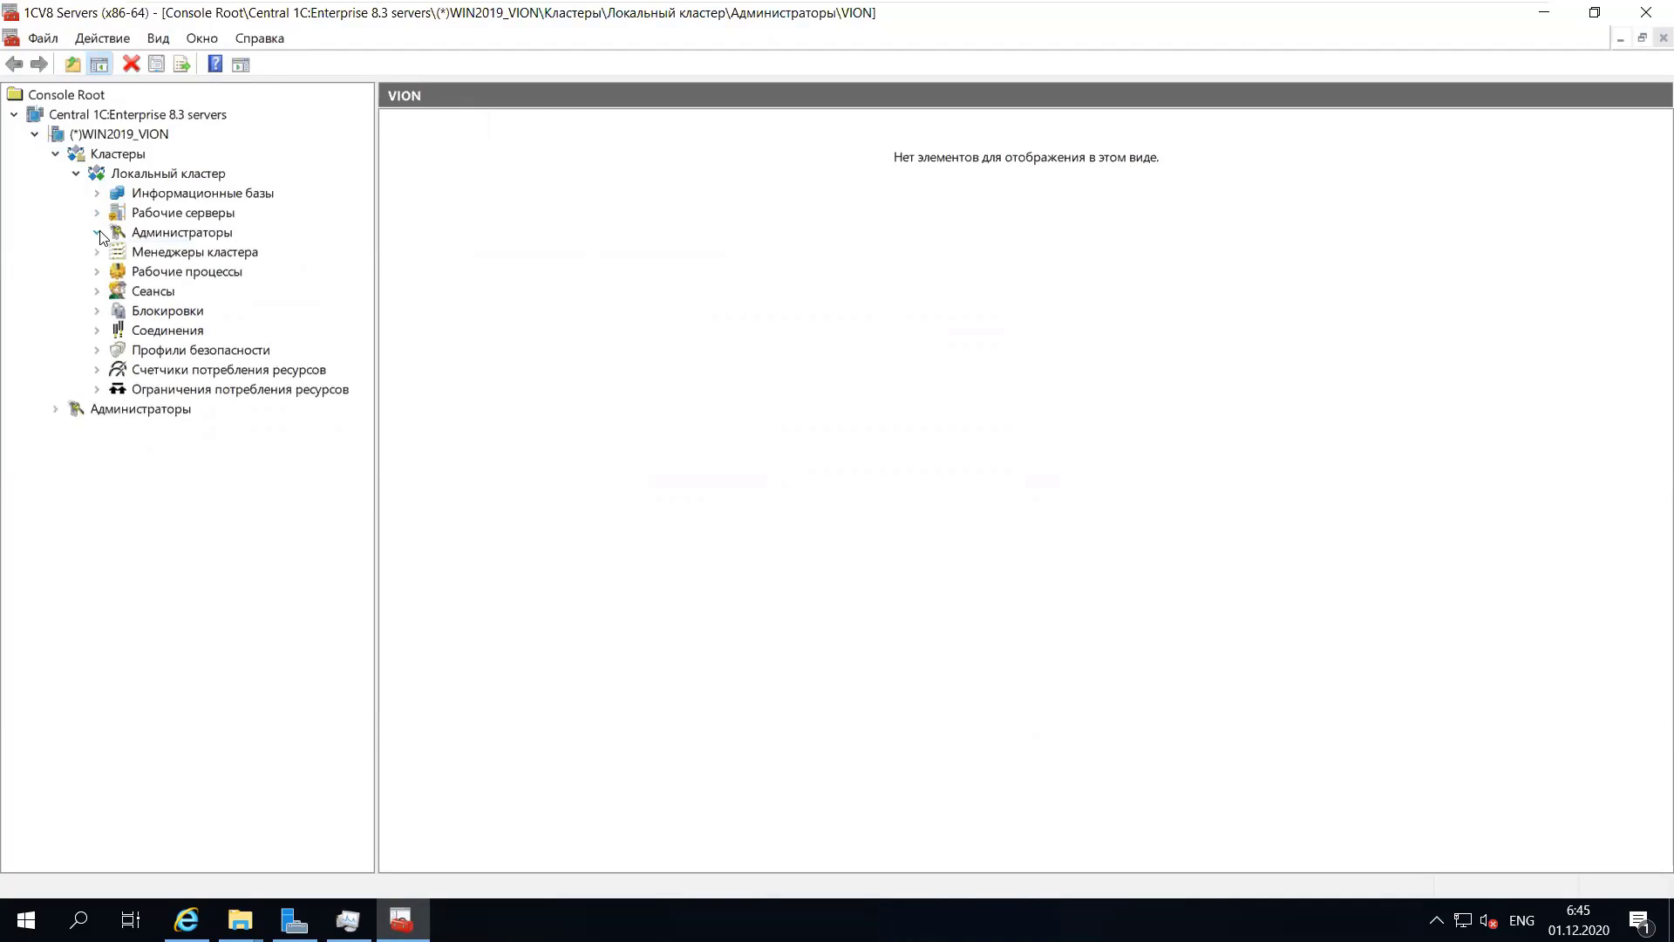
click(98, 214)
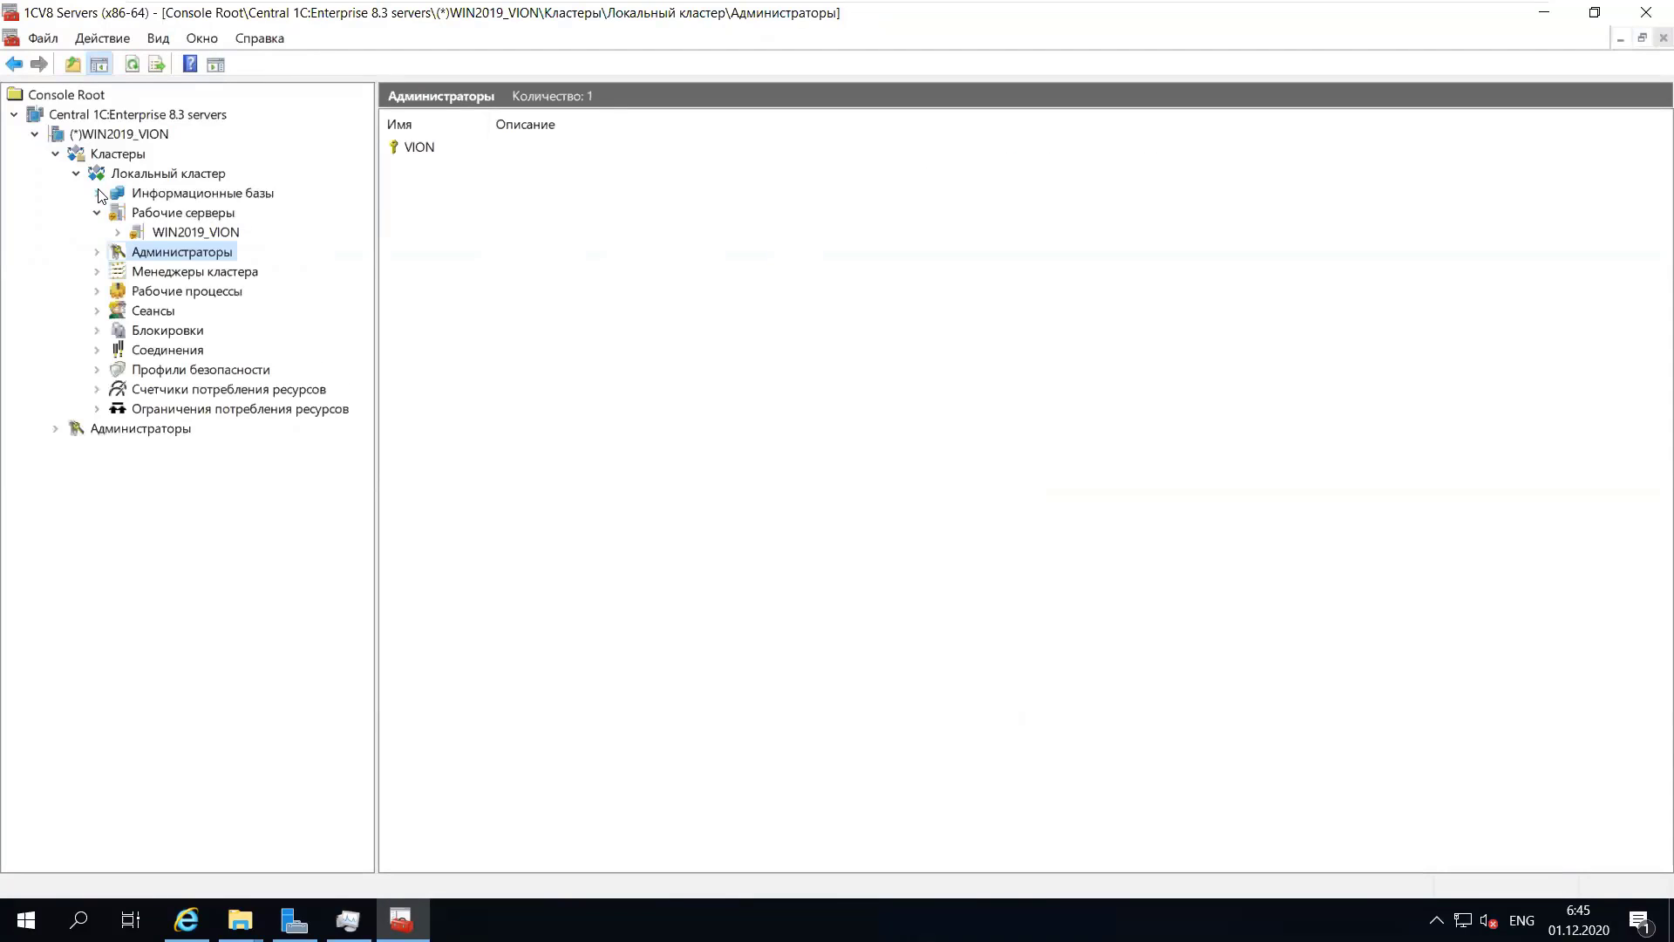
click(97, 213)
click(97, 232)
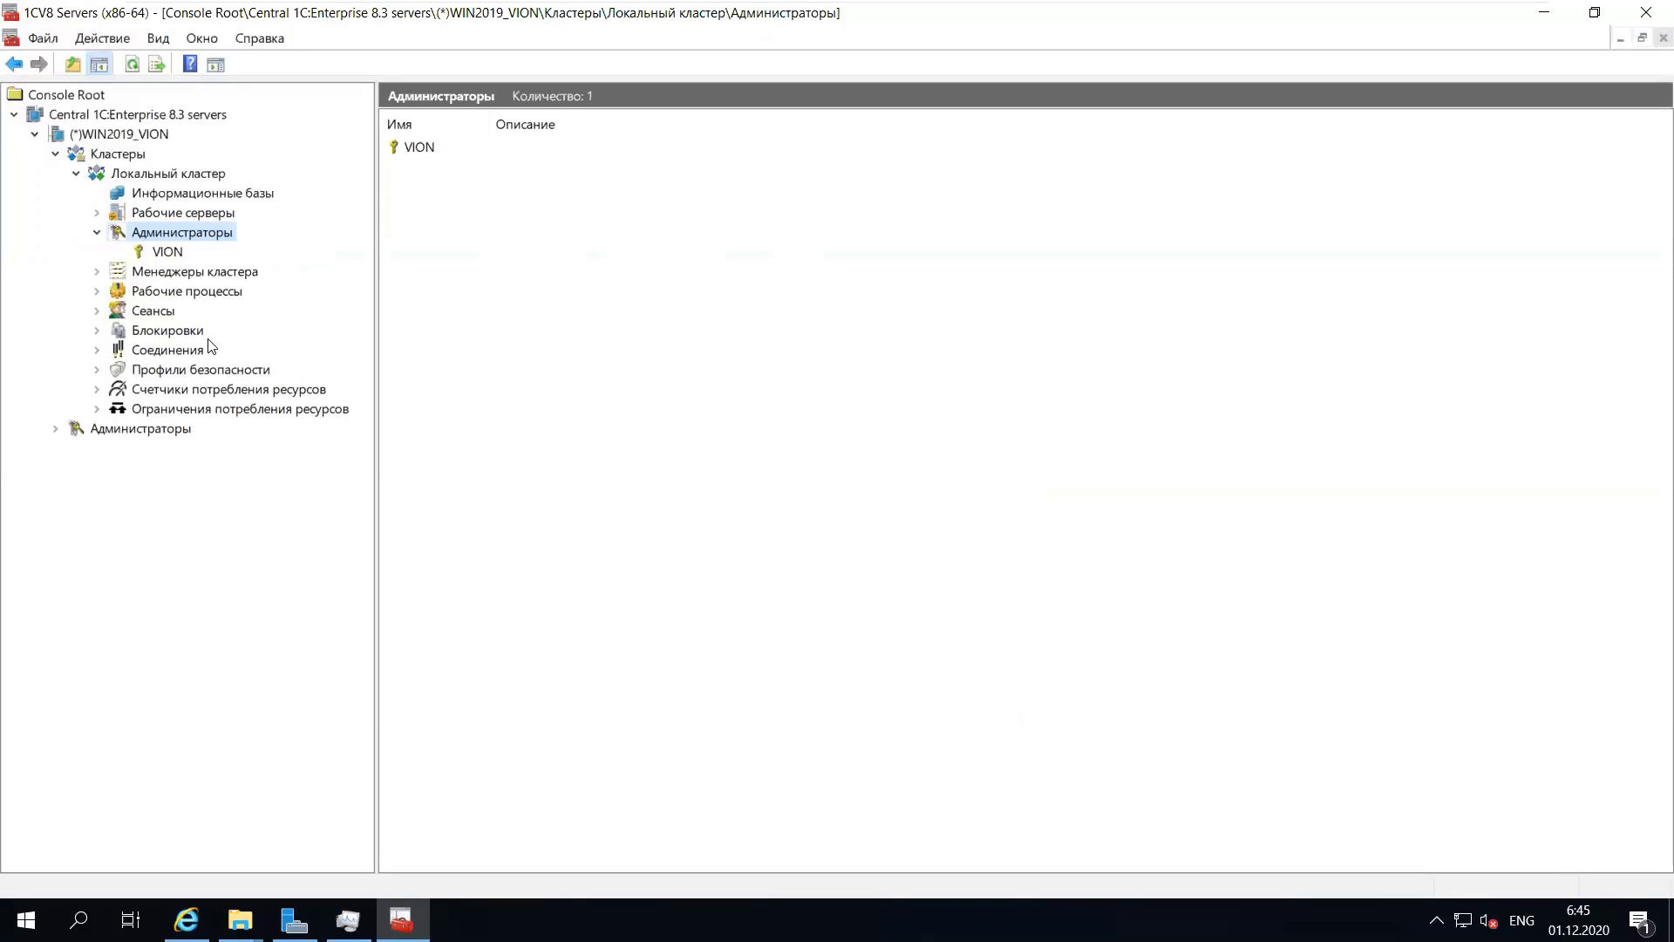
click(174, 252)
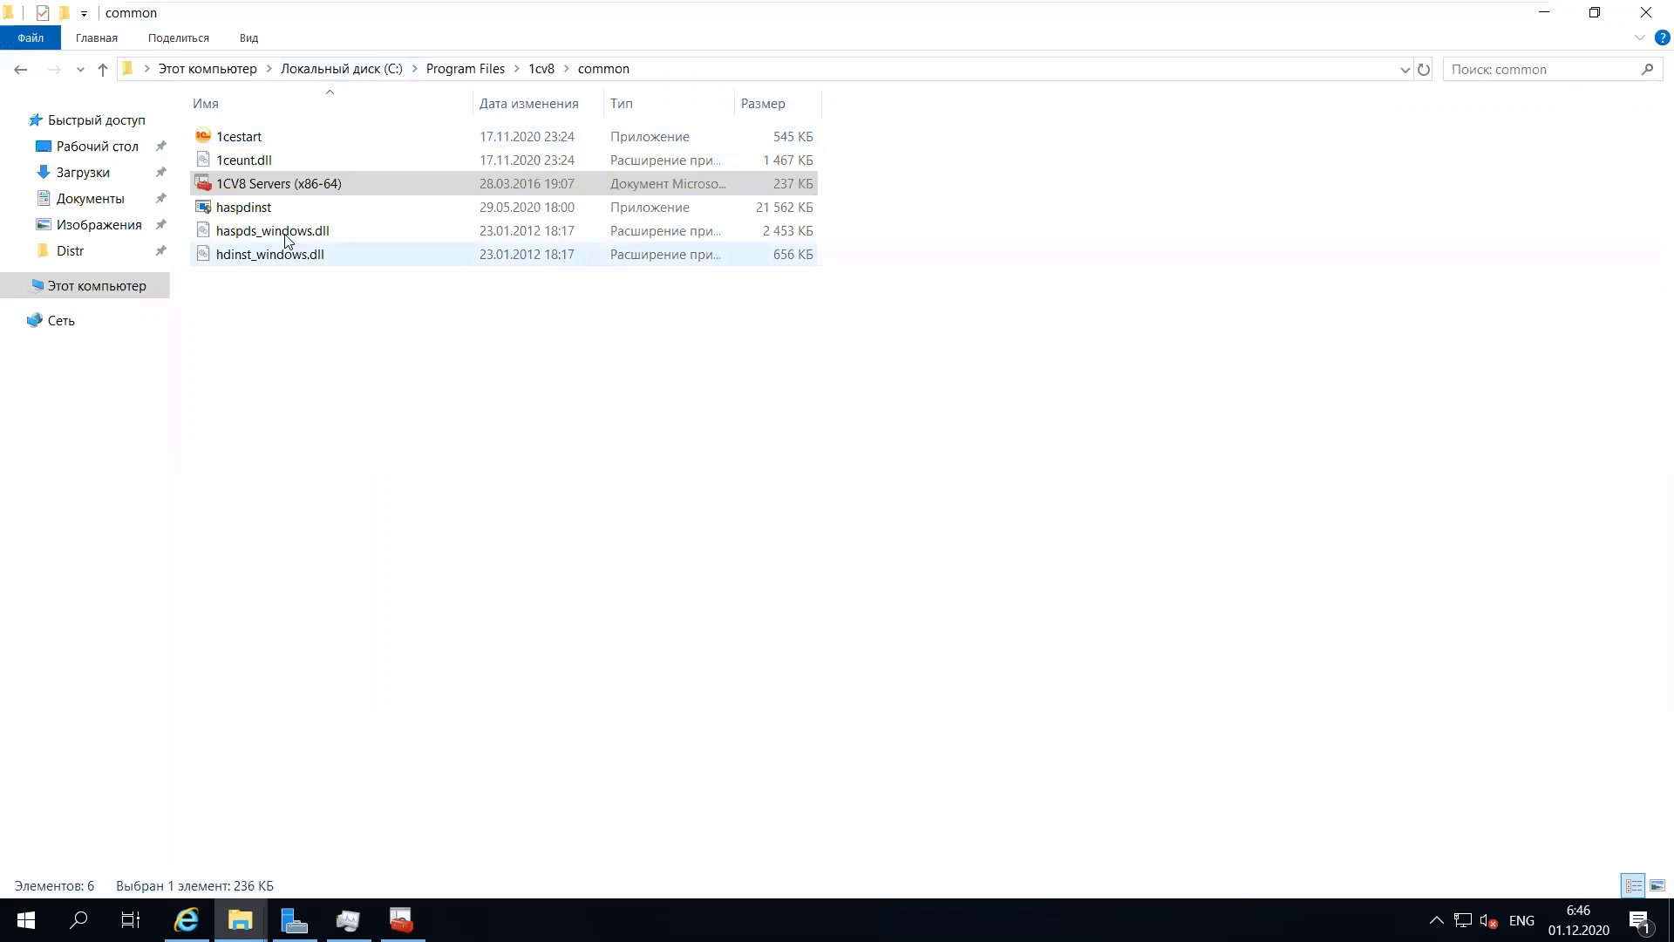
click(325, 192)
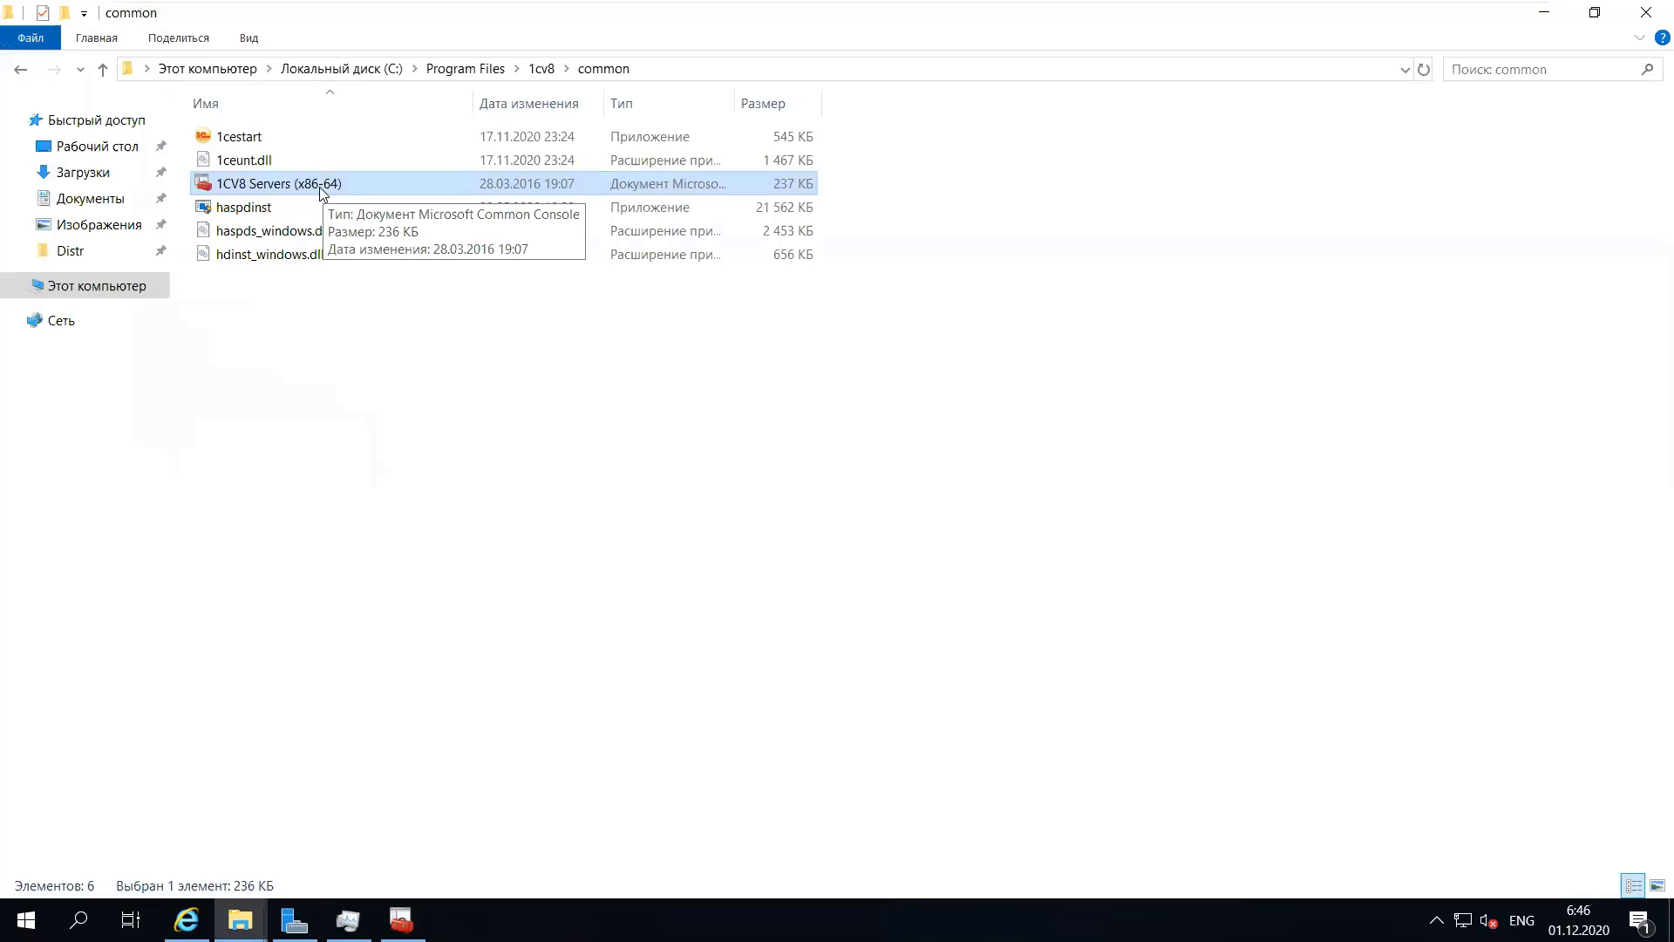
click(266, 216)
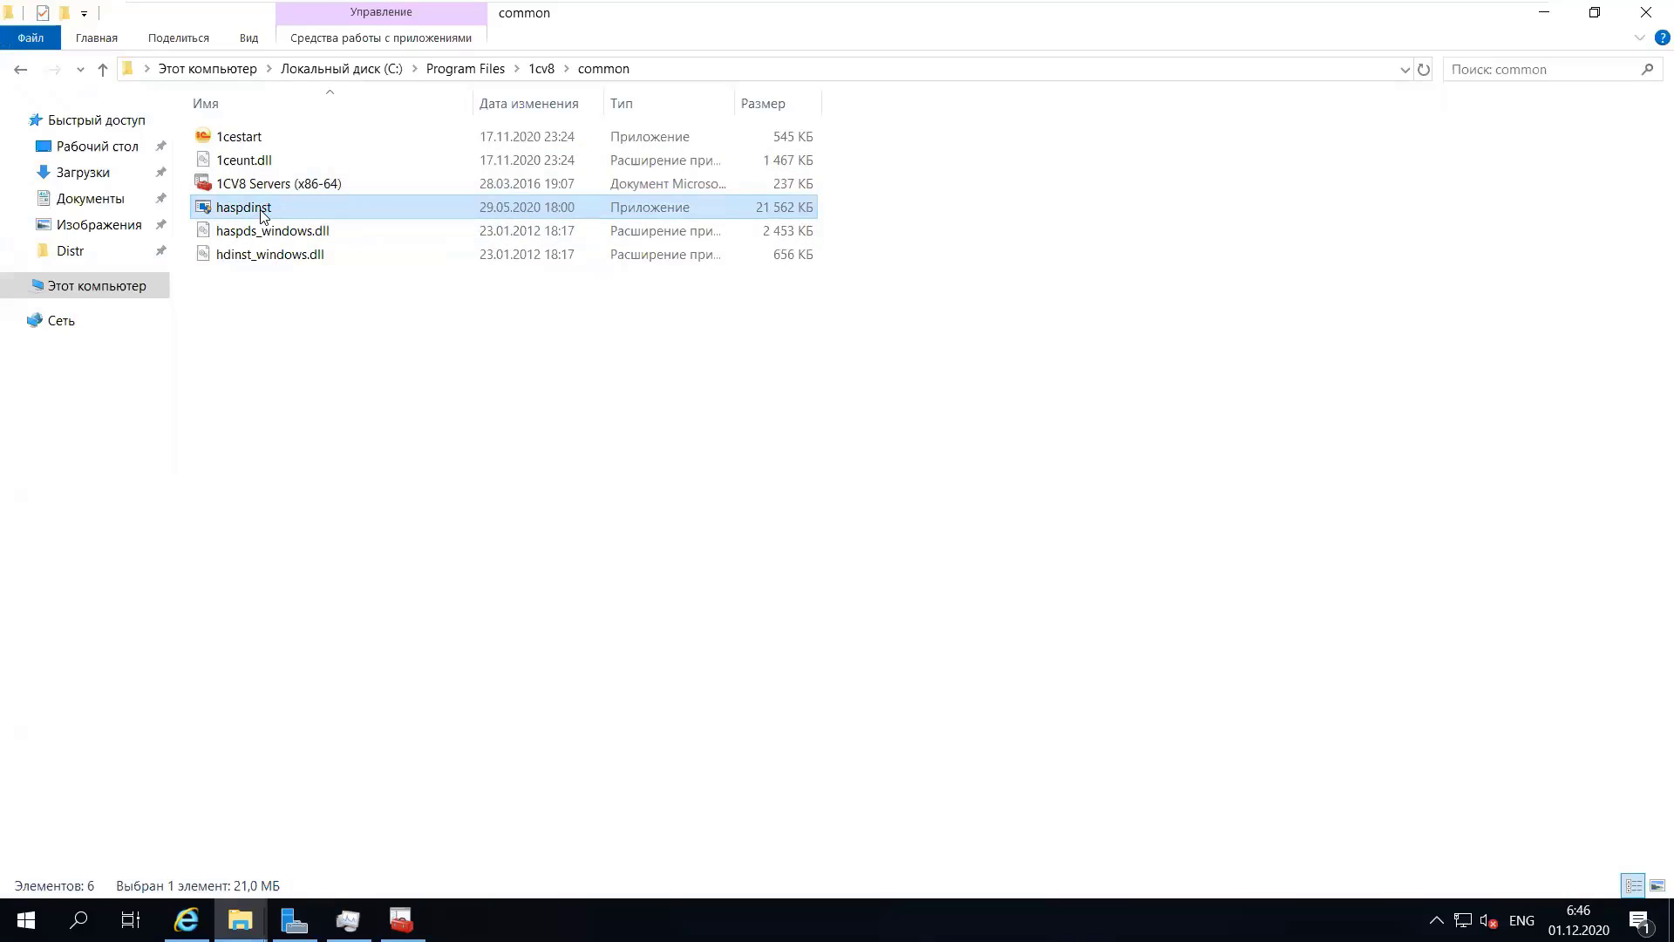
- Run haspdinst elevated, read the Sentinel v8.11 switch help, dismiss it, and return to 8.3.18.1208
double_click(261, 210)
click(751, 607)
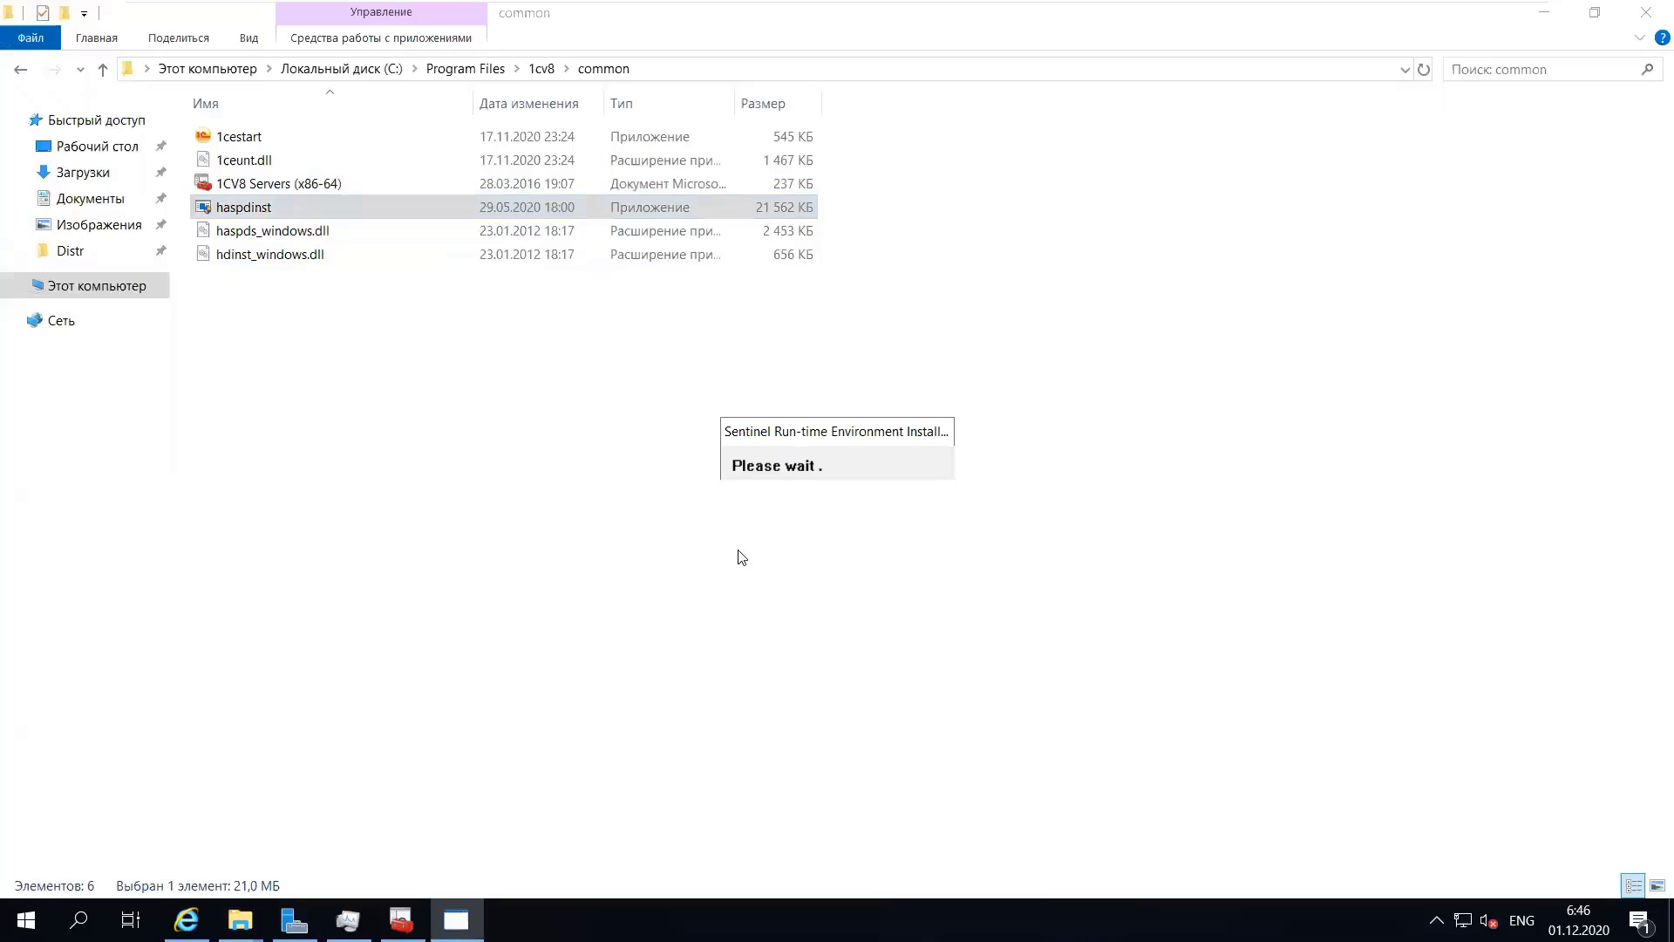
scroll(366, 240, down, 3)
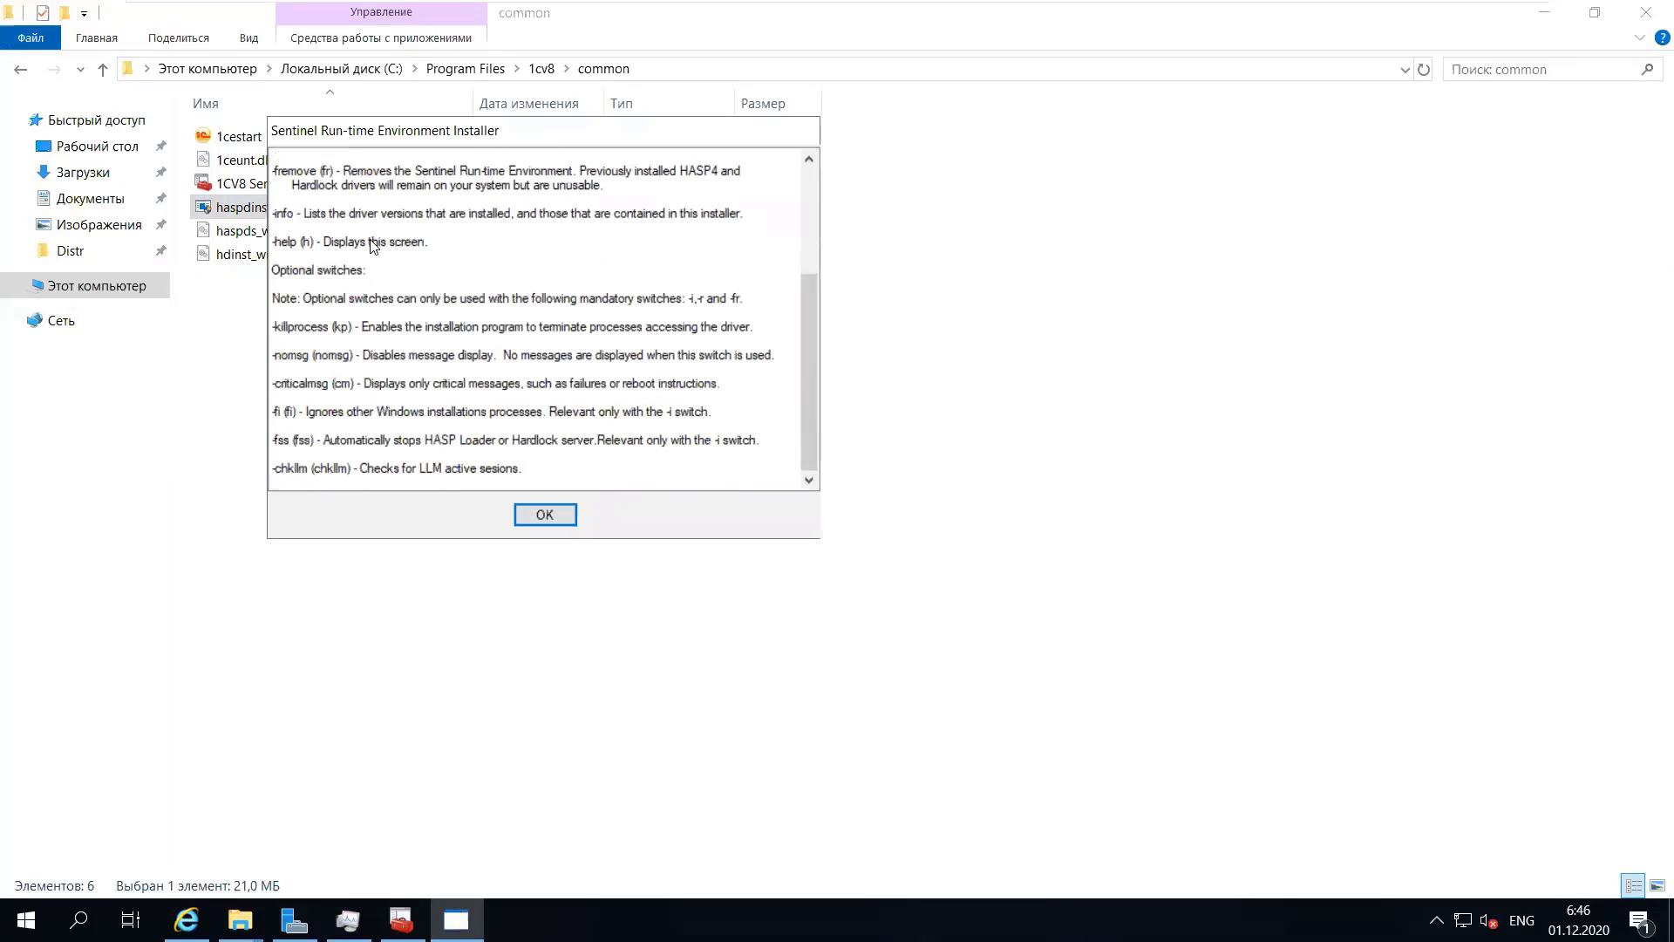
scroll(374, 245, up, 3)
drag(473, 135, 578, 211)
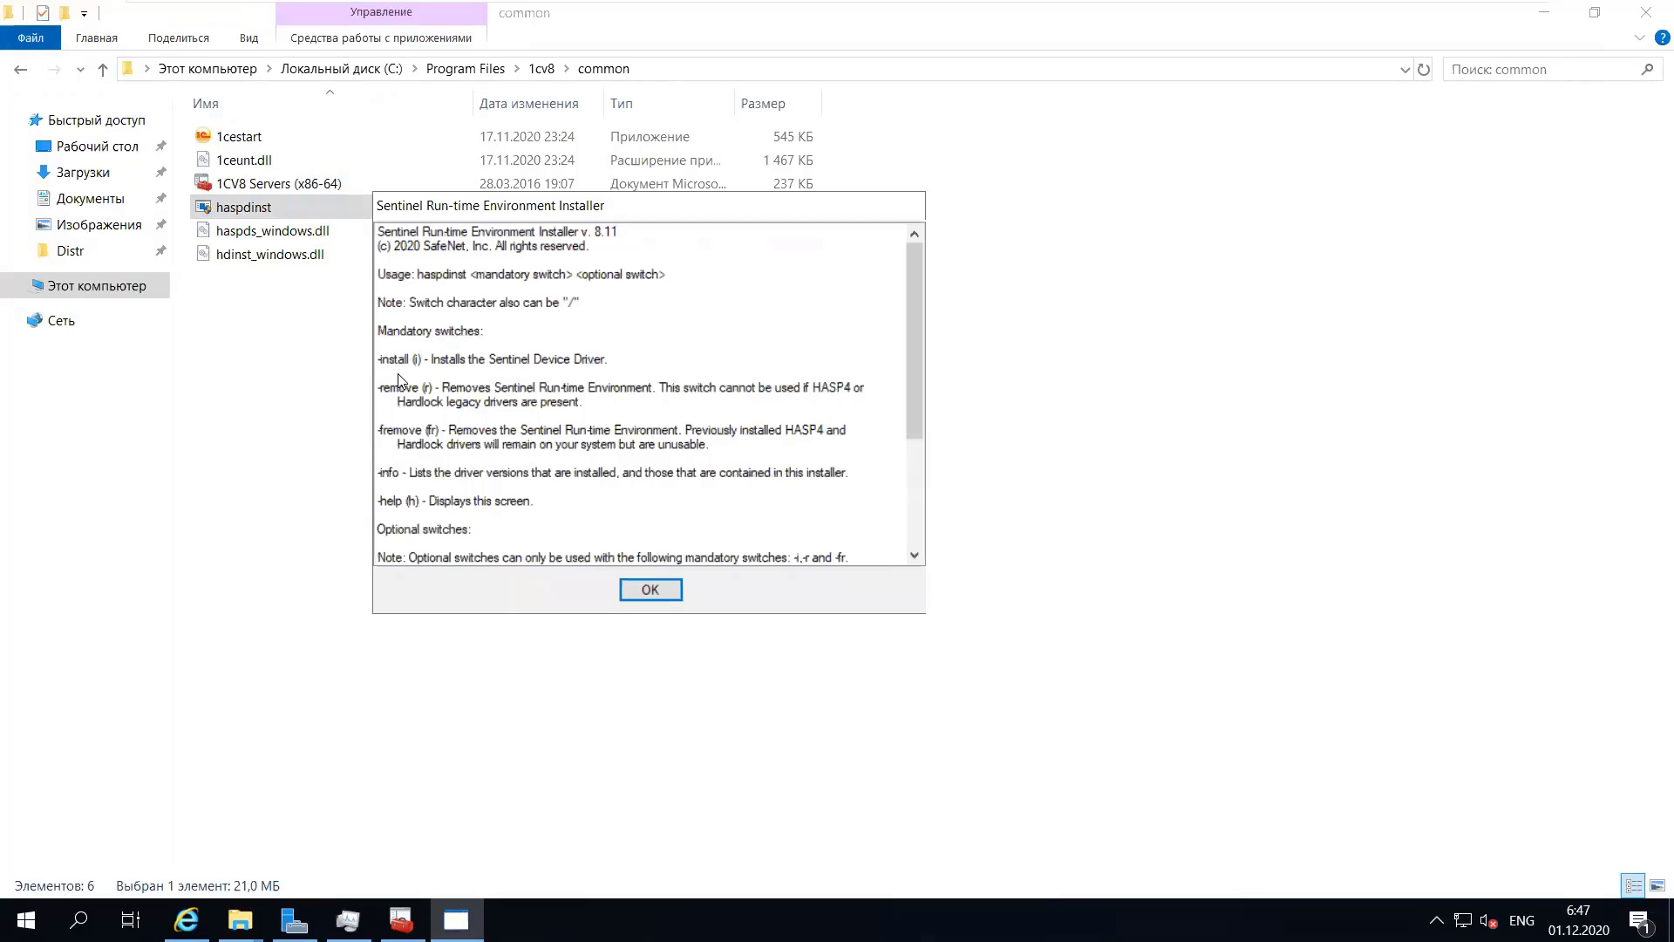
click(651, 590)
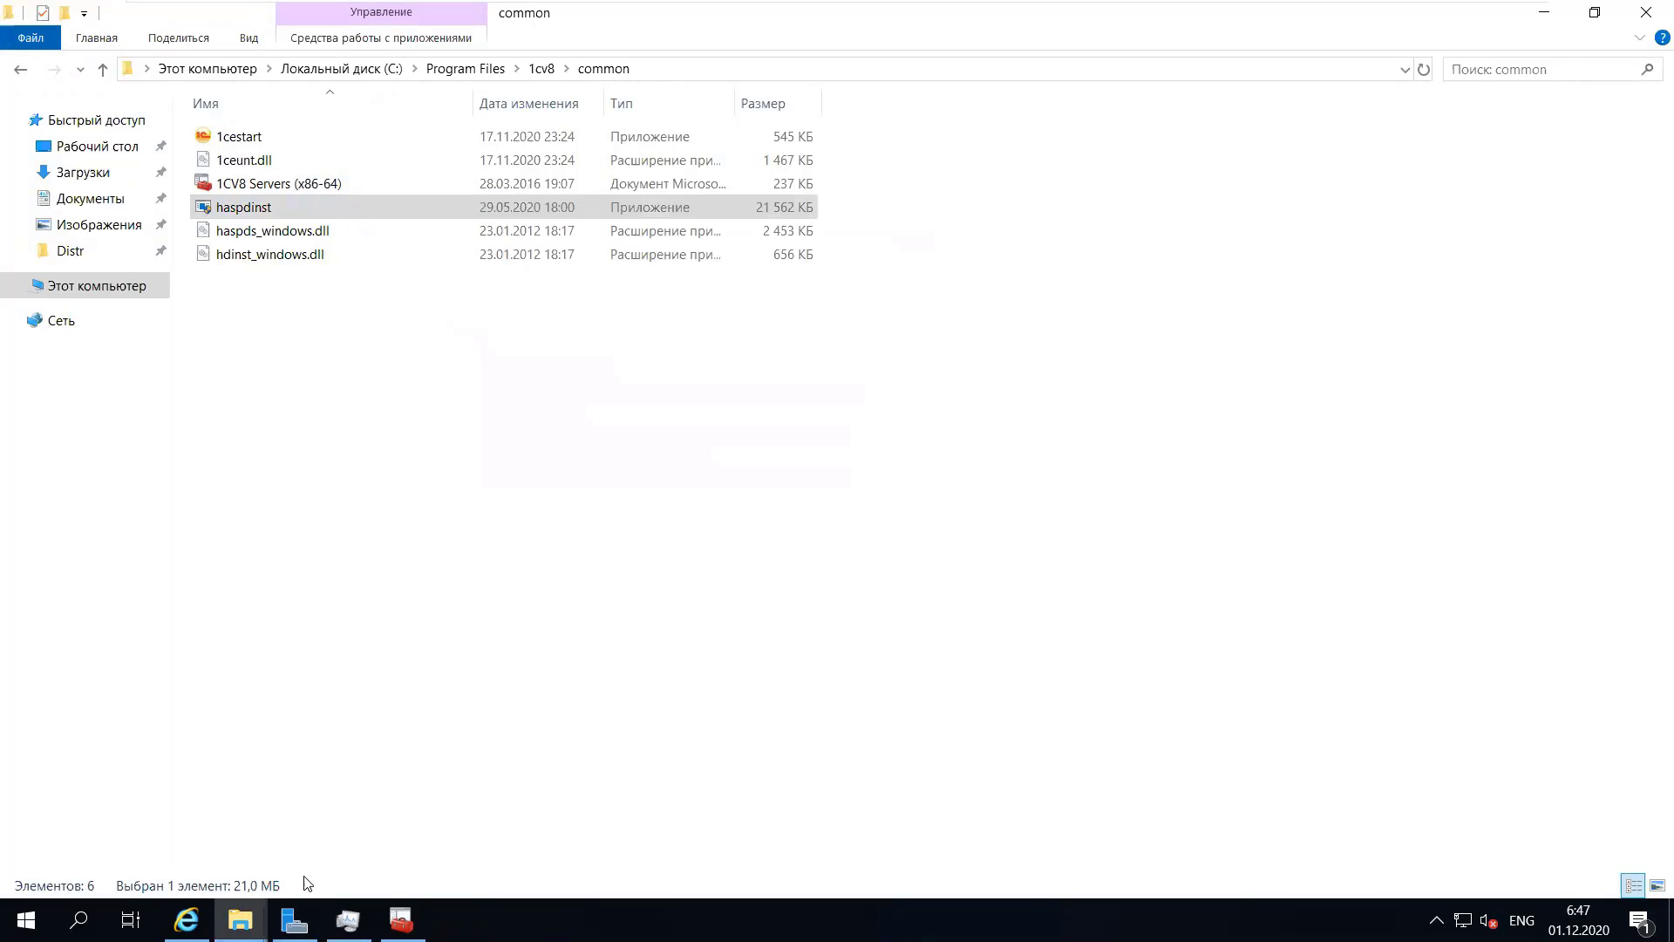
click(355, 833)
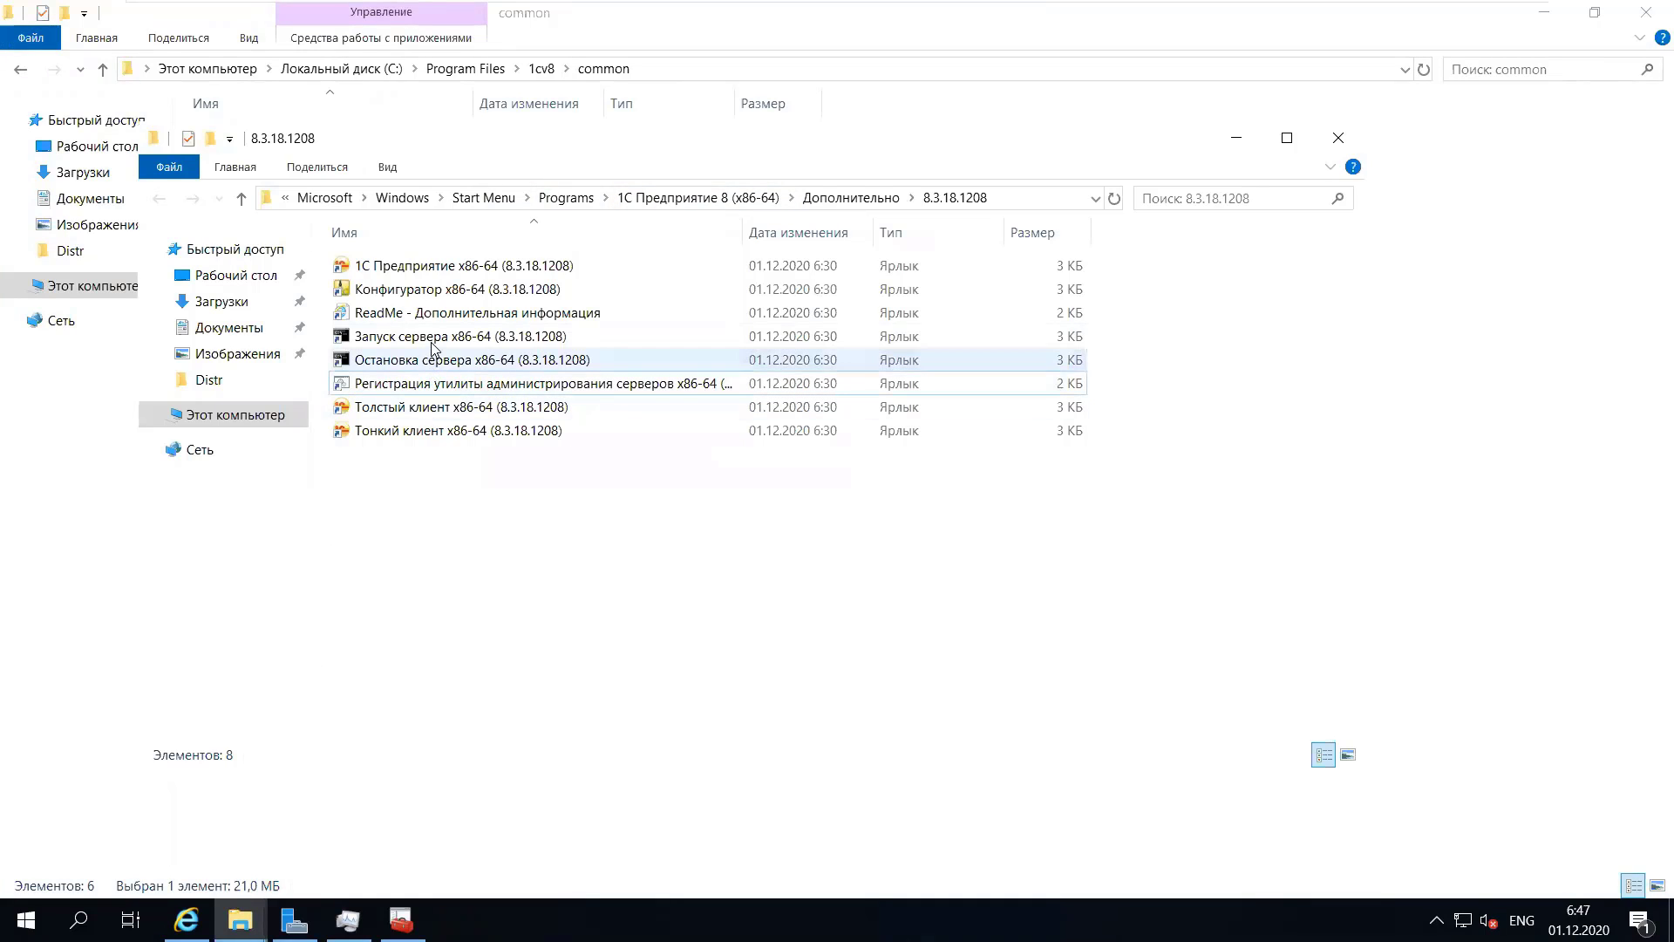
- Maximize the window and open the file location of the Установка драйвера защиты Start-menu shortcut
click(1286, 137)
click(26, 920)
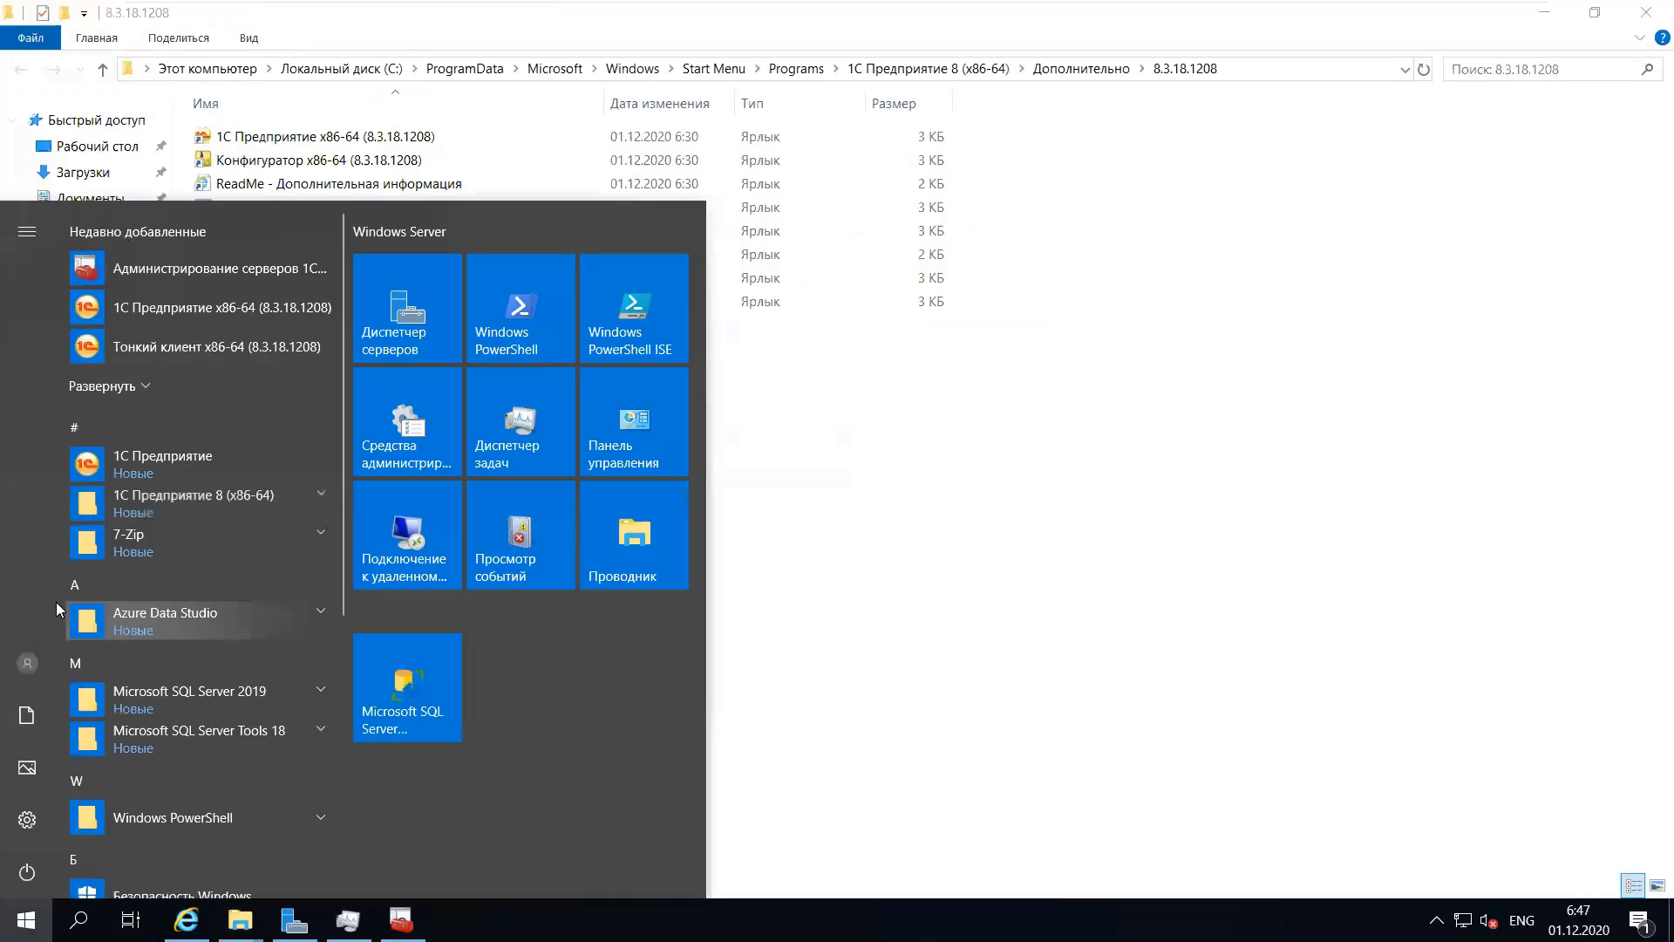
click(181, 509)
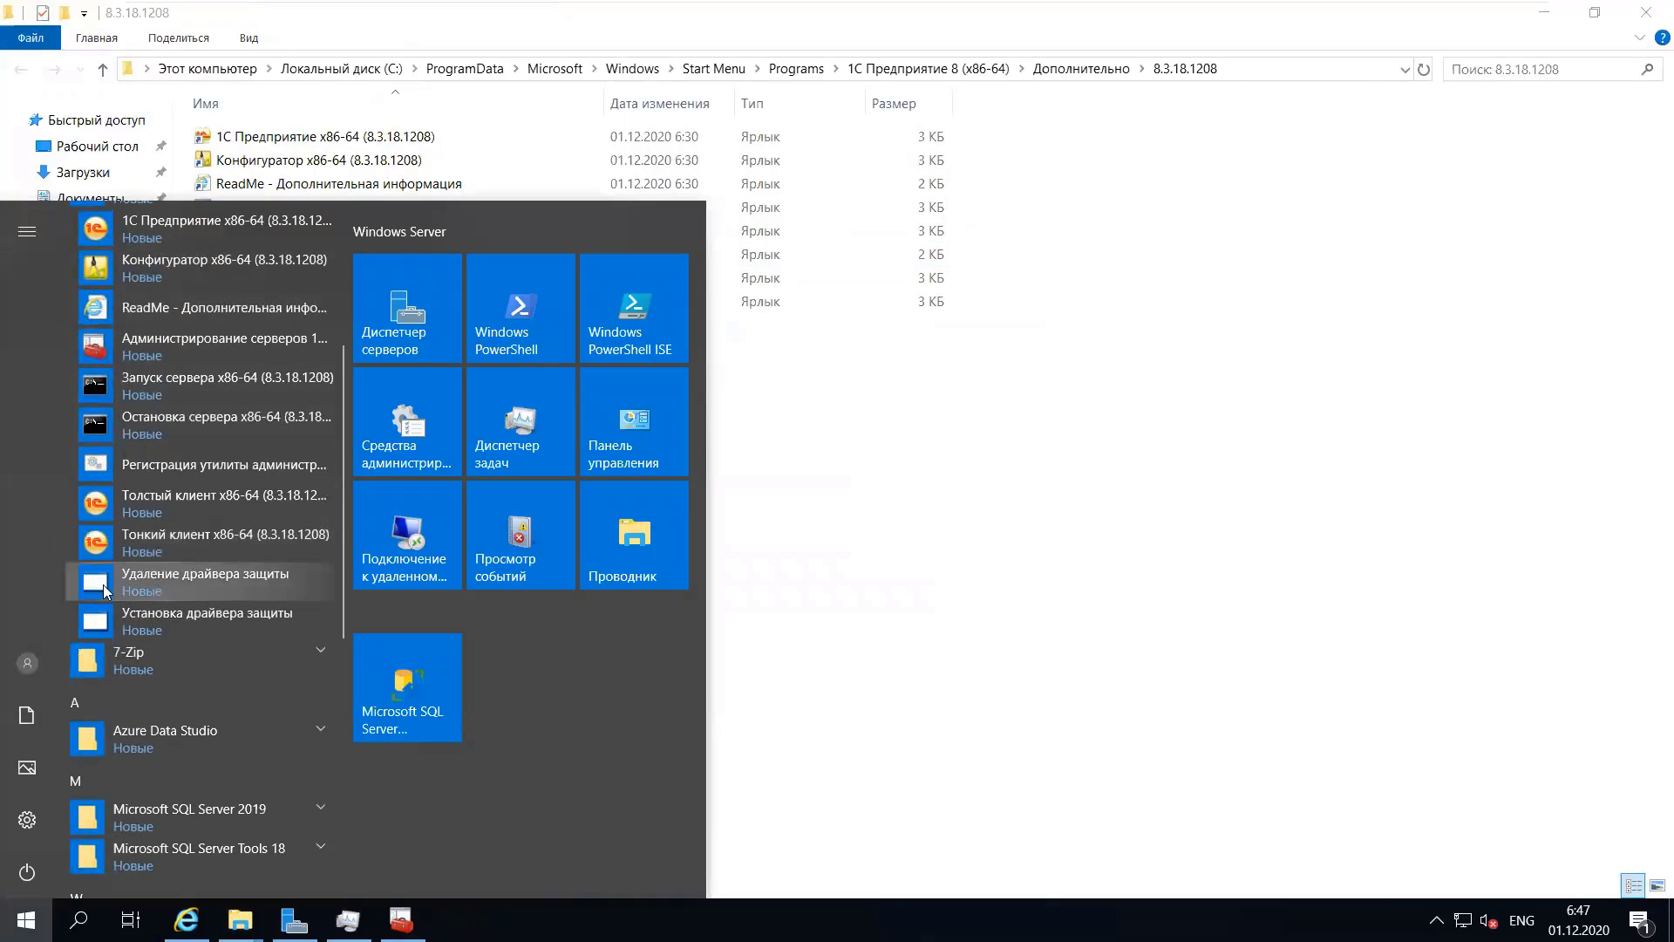
right_click(159, 616)
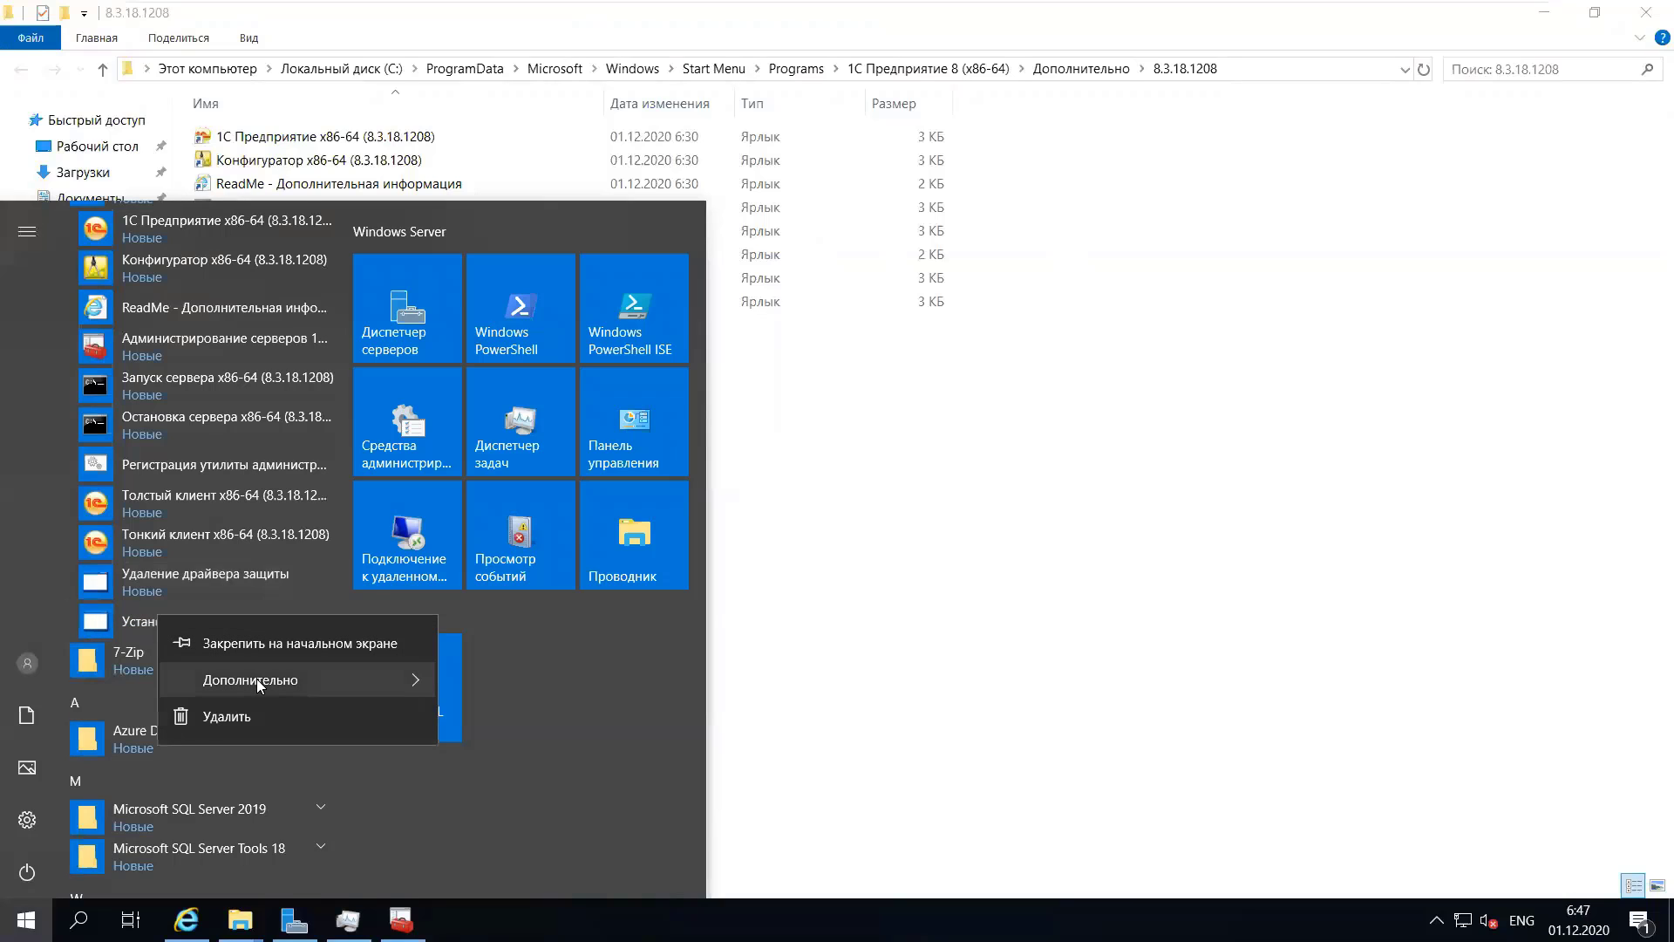
mouse_move(256, 679)
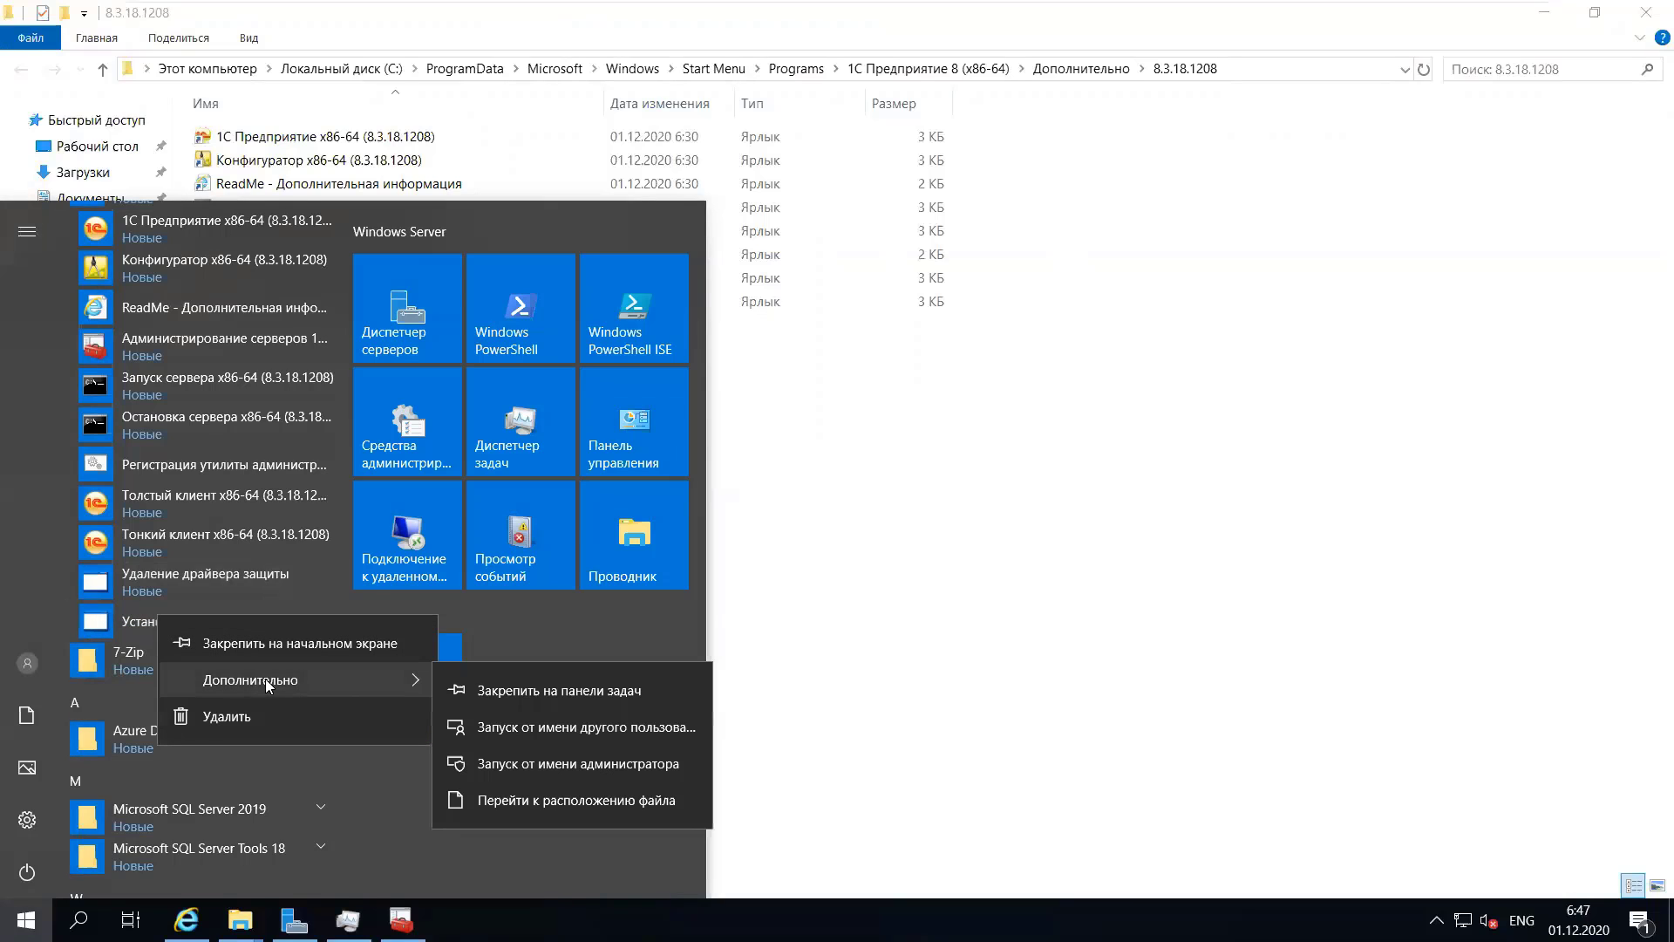
click(544, 800)
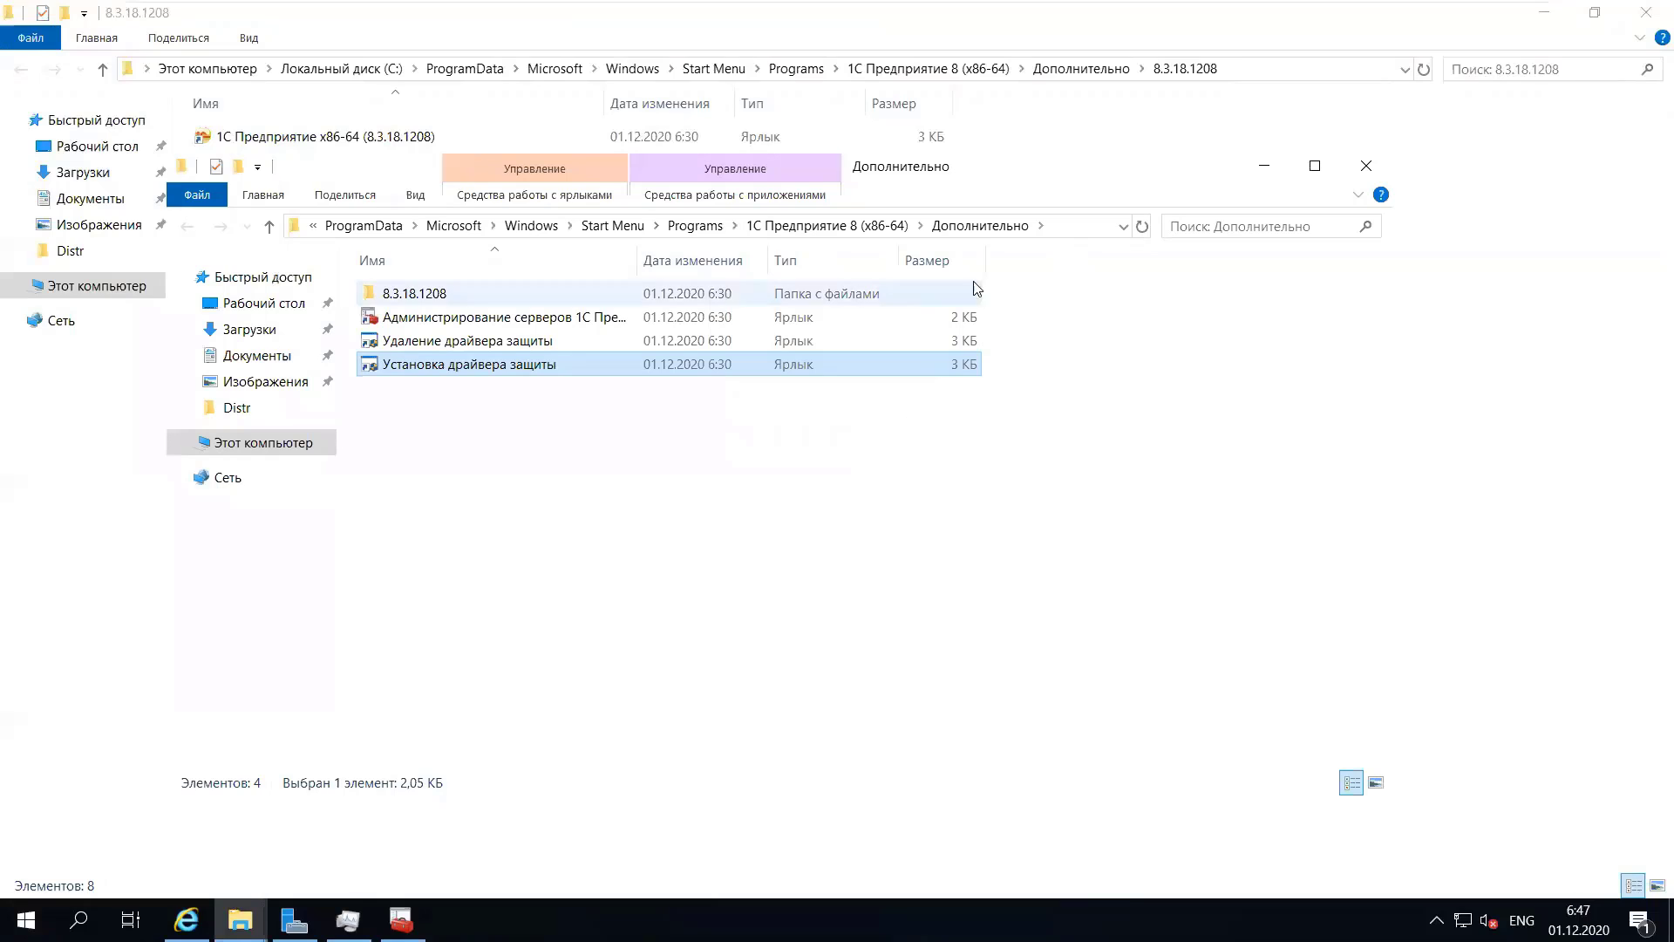
- Show the Дополнительно folder, widen the Name column, and select the server administration and driver-removal shortcuts
drag(983, 182, 948, 310)
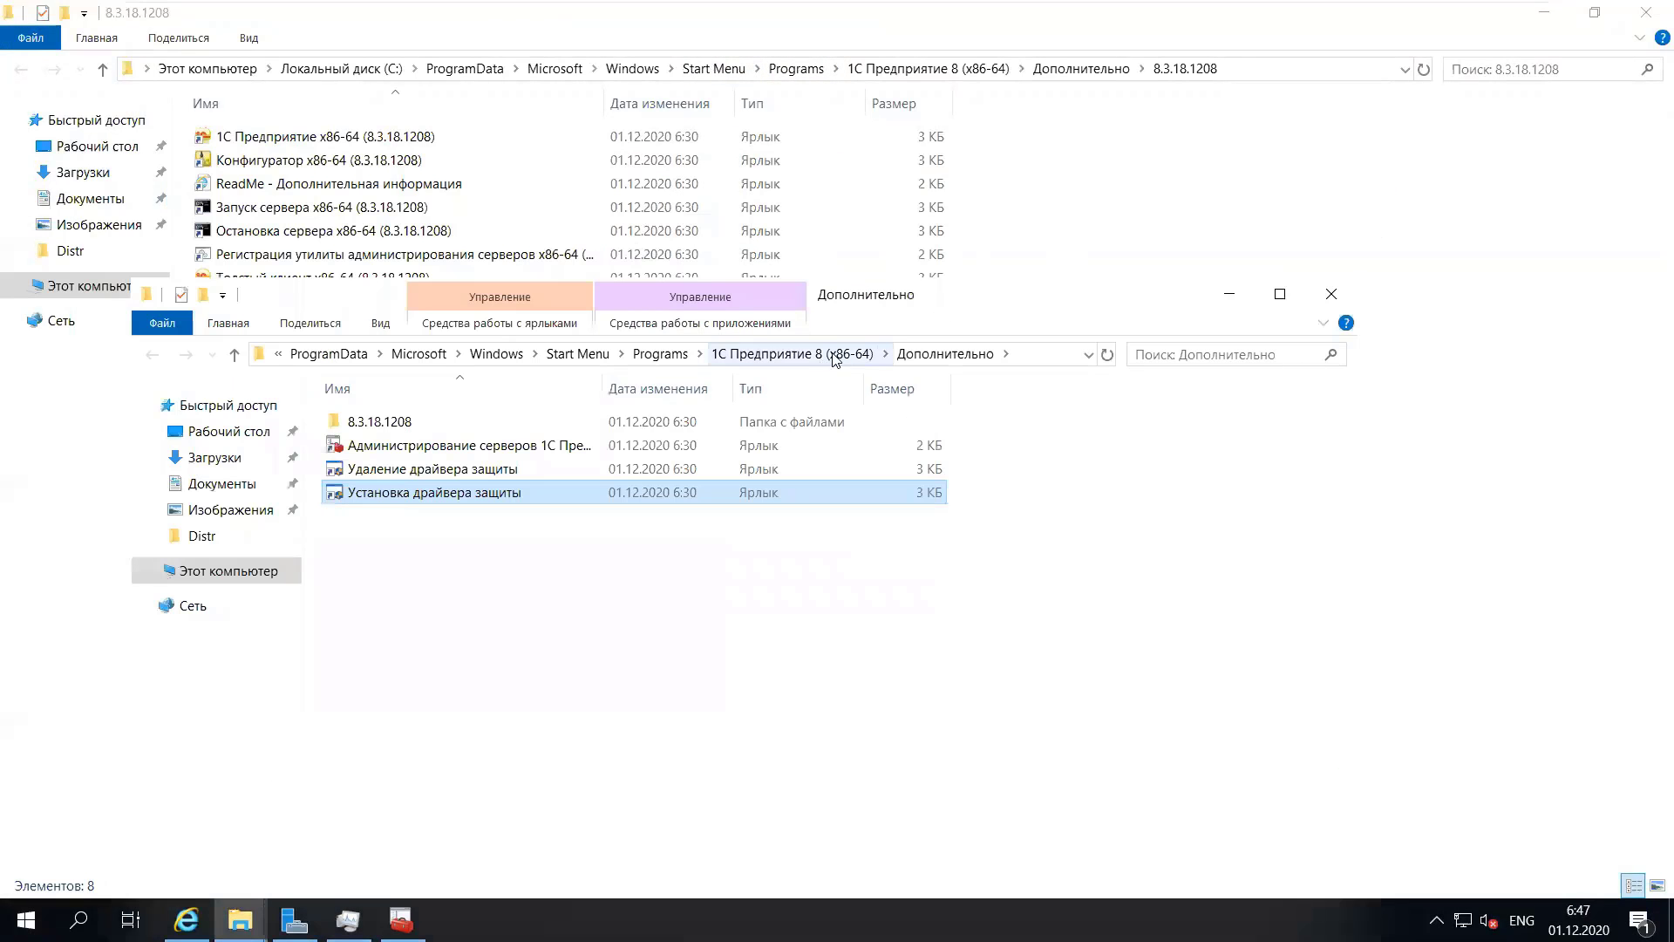
click(1105, 74)
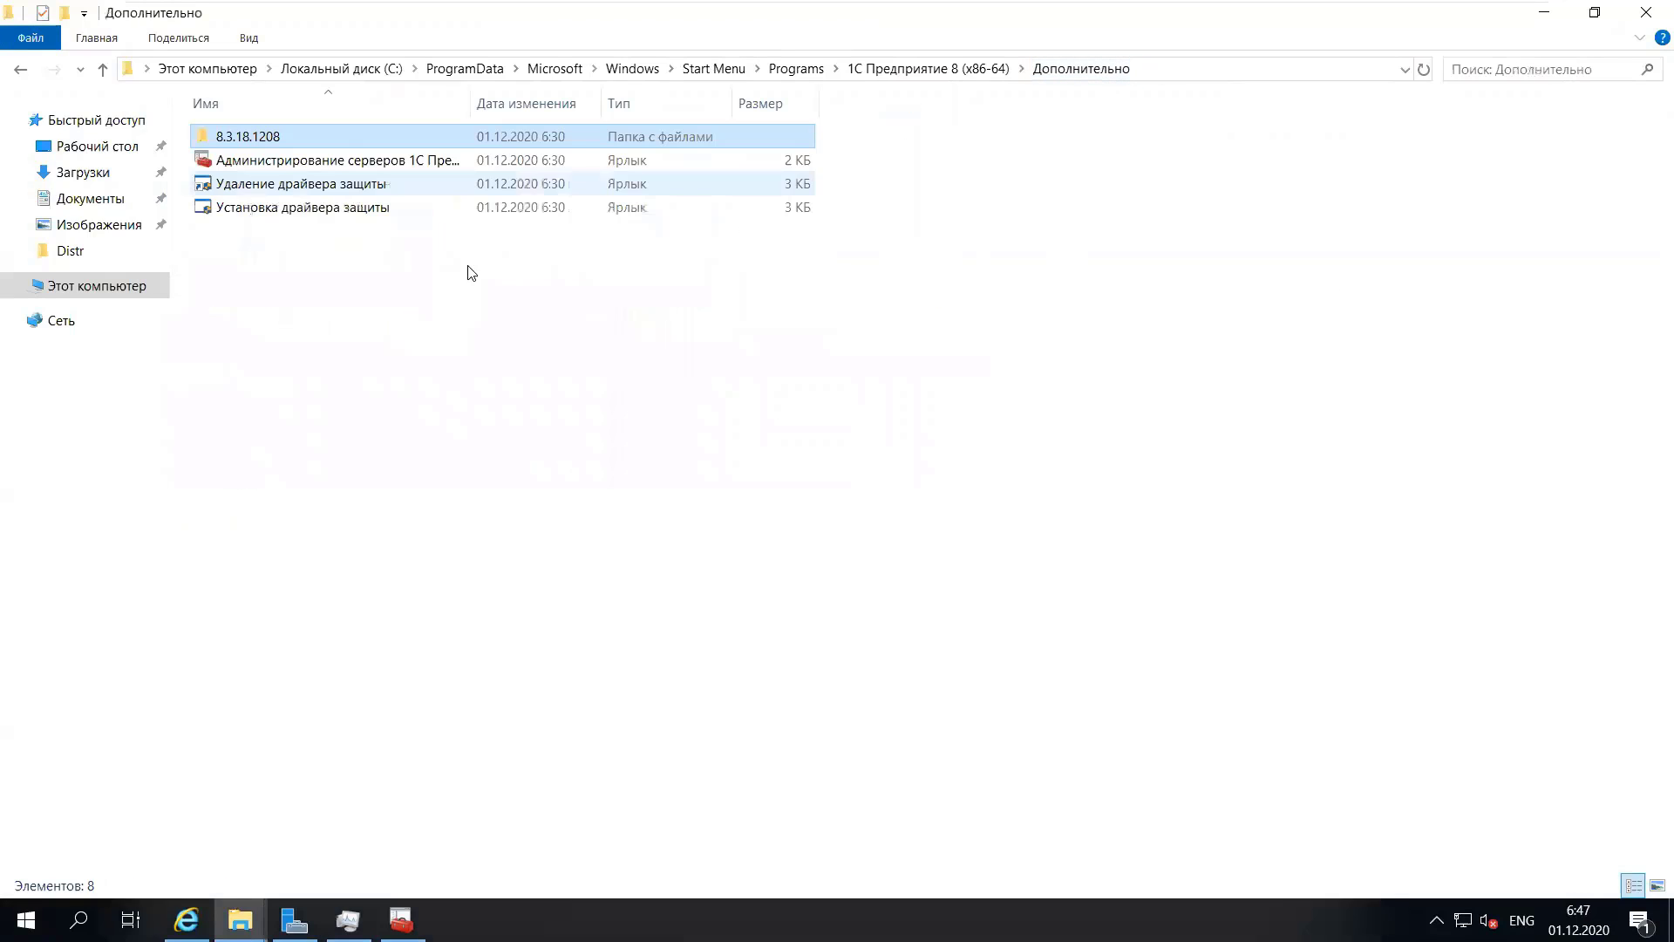
drag(471, 103, 657, 103)
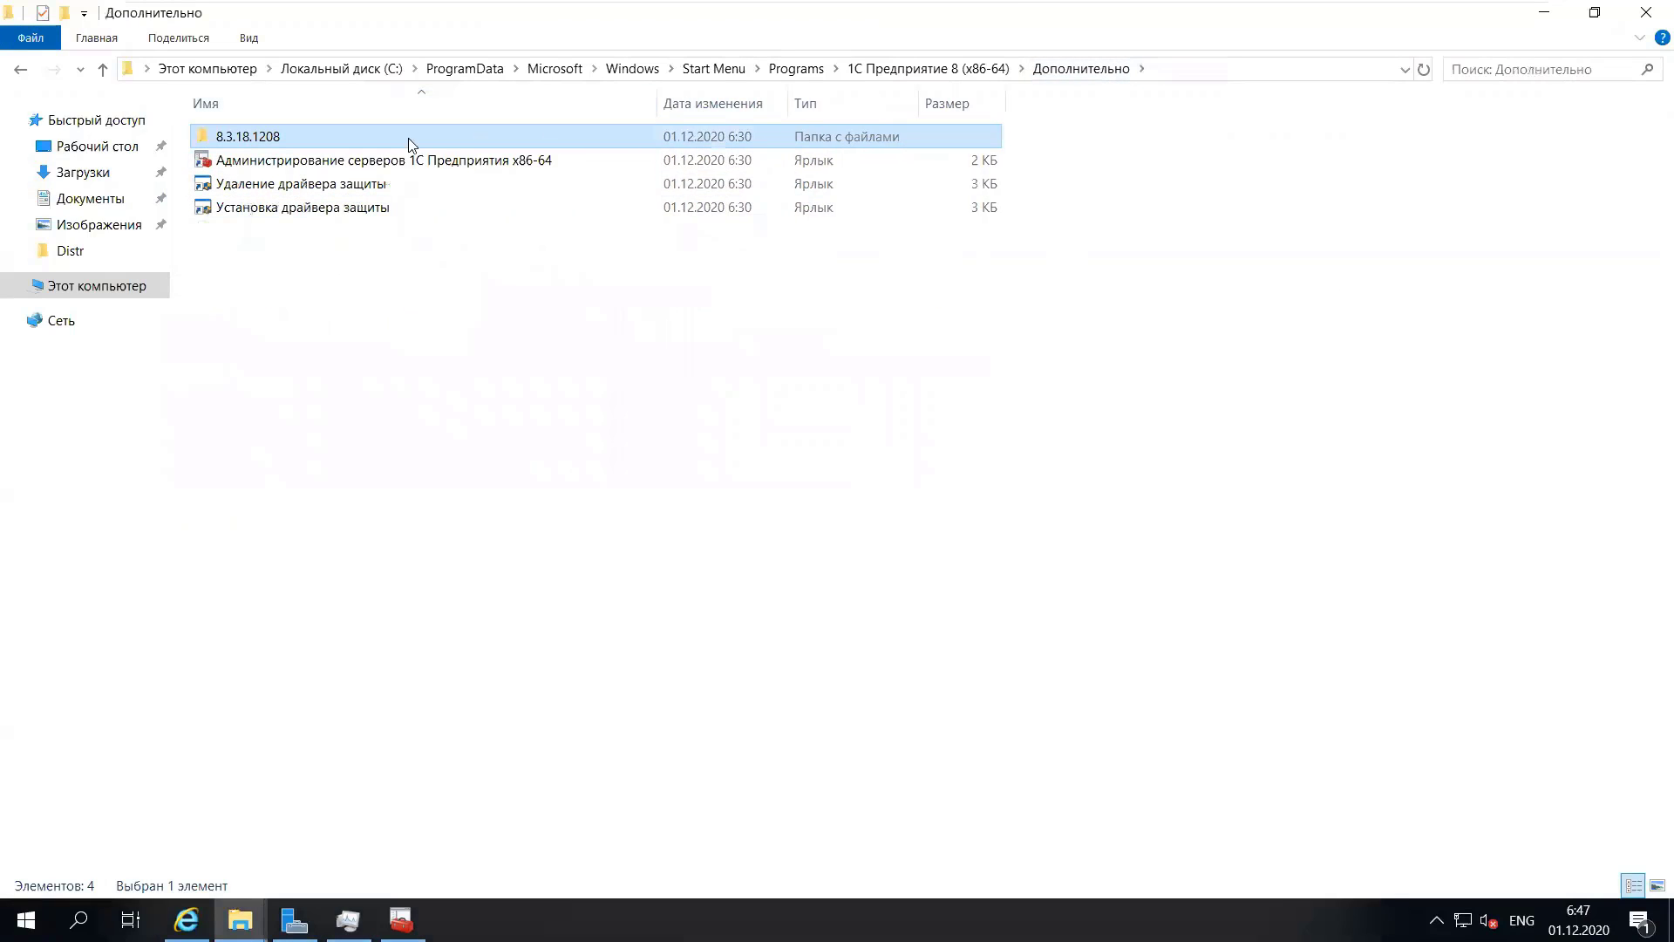
click(331, 161)
click(329, 185)
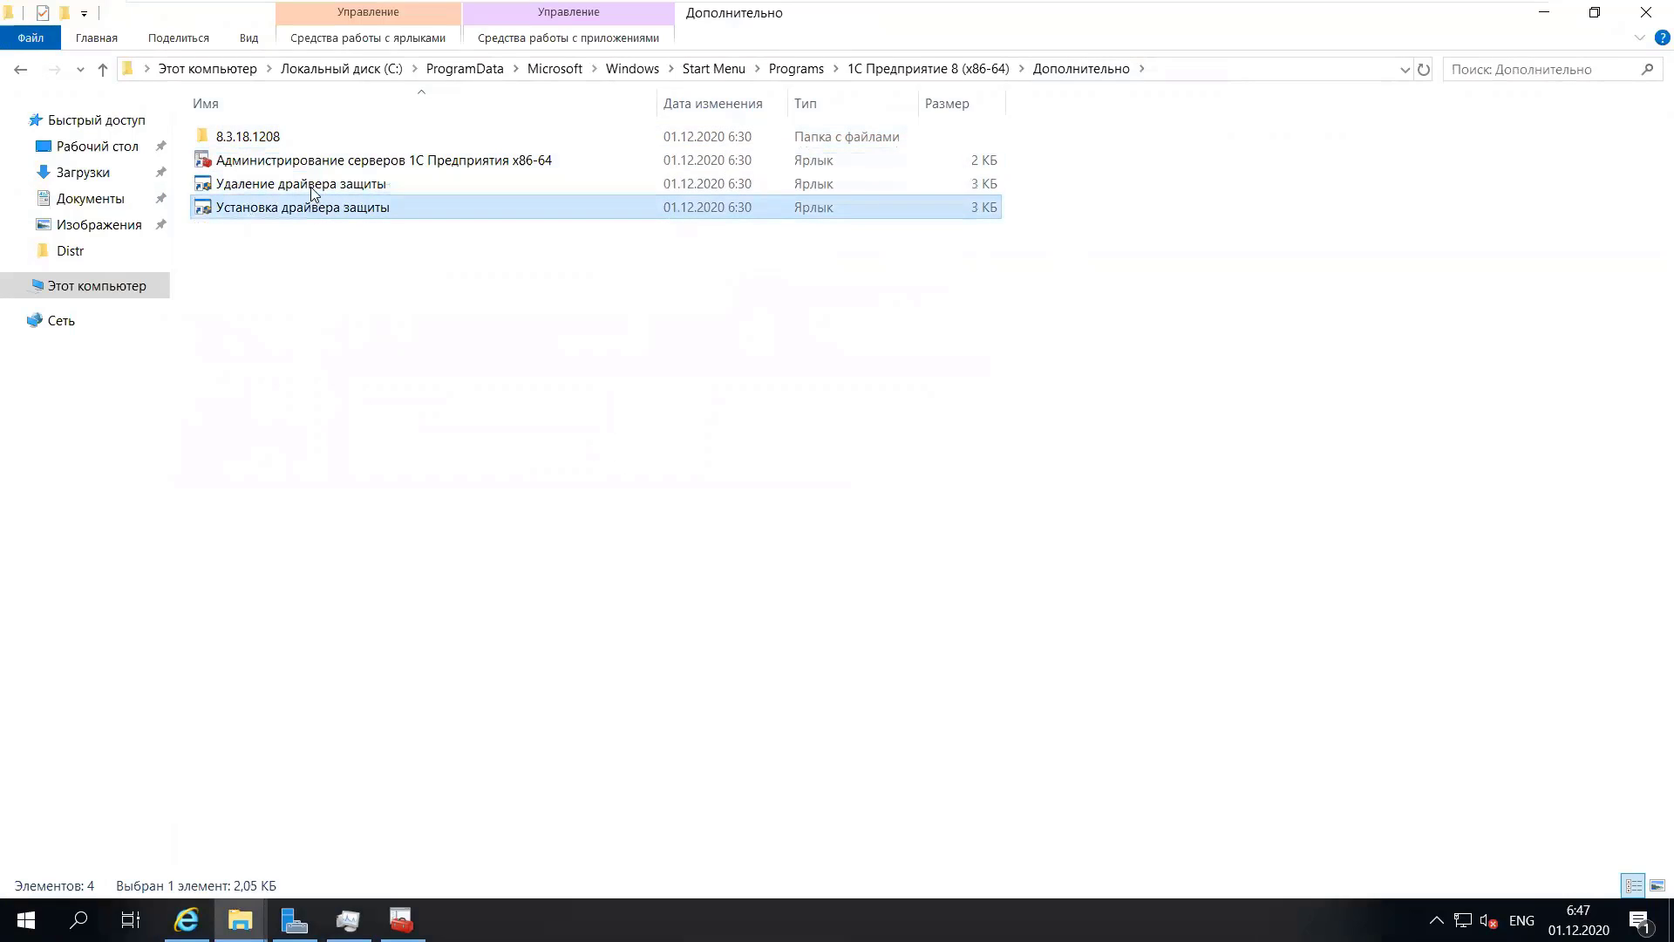
right_click(305, 207)
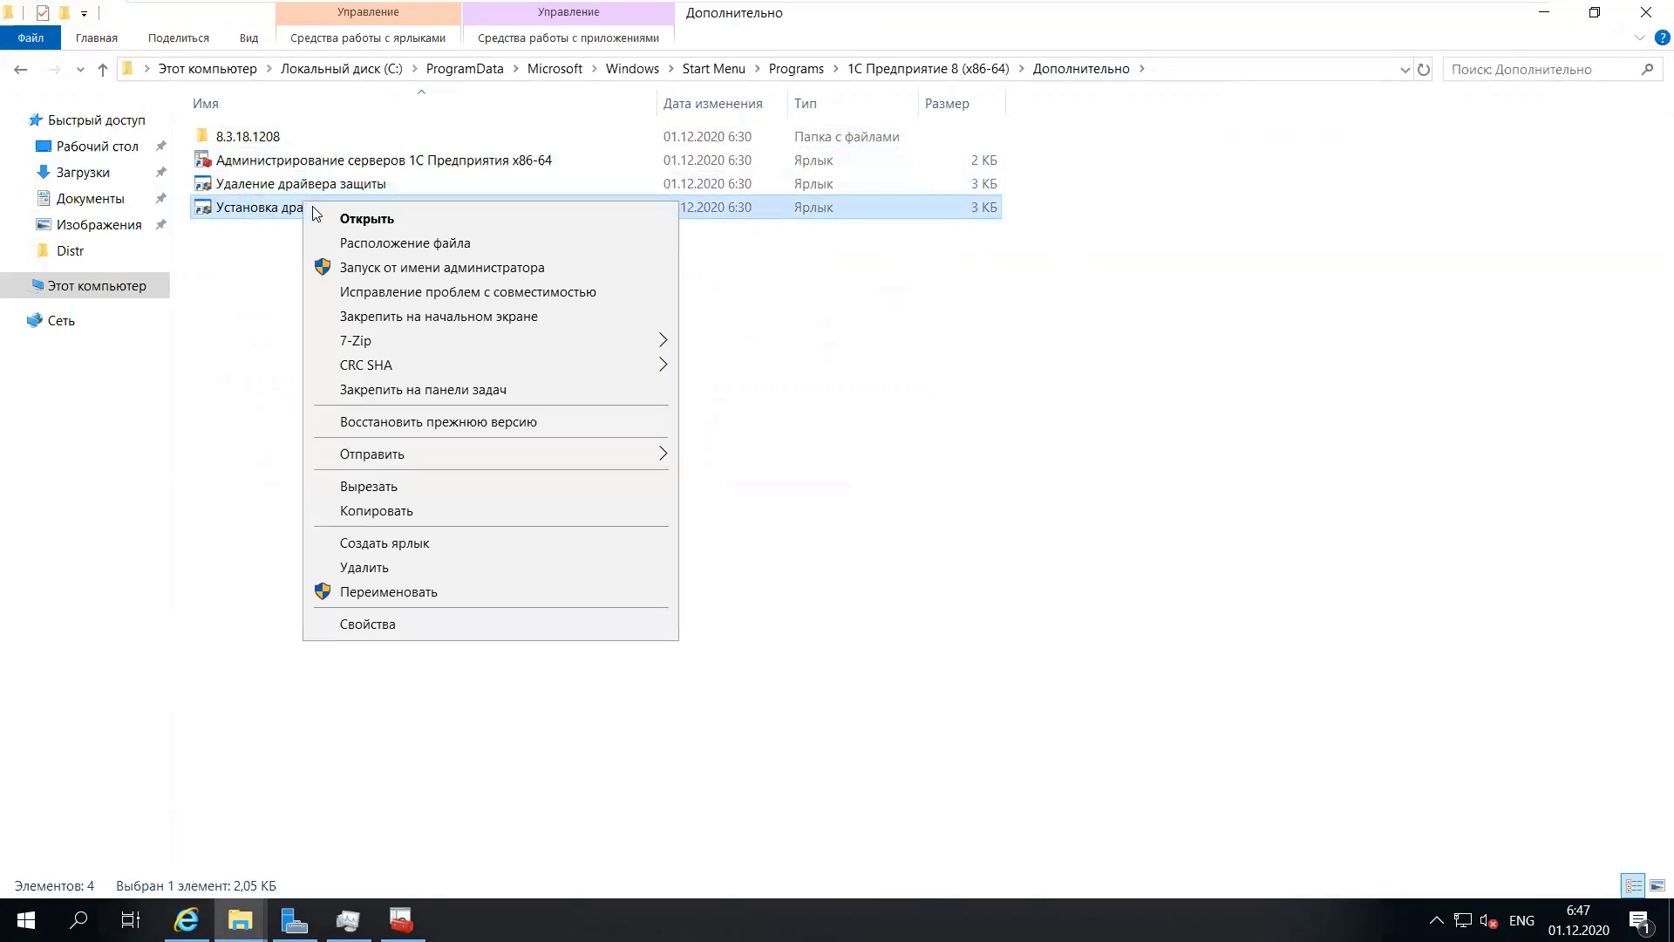
click(423, 631)
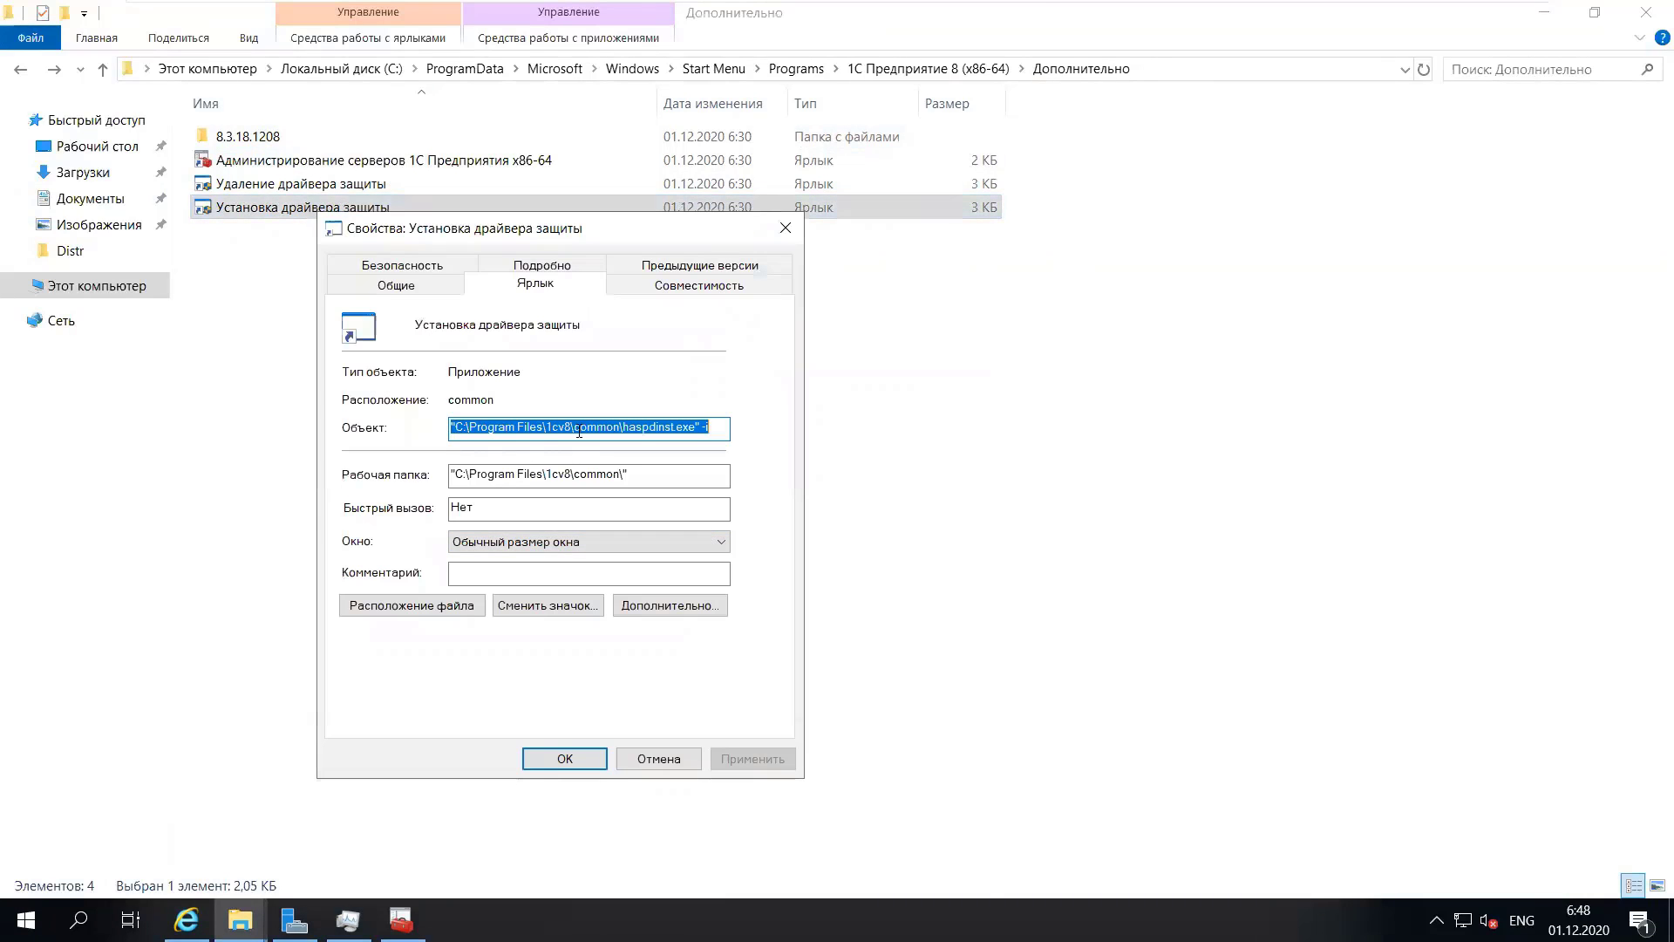
click(668, 427)
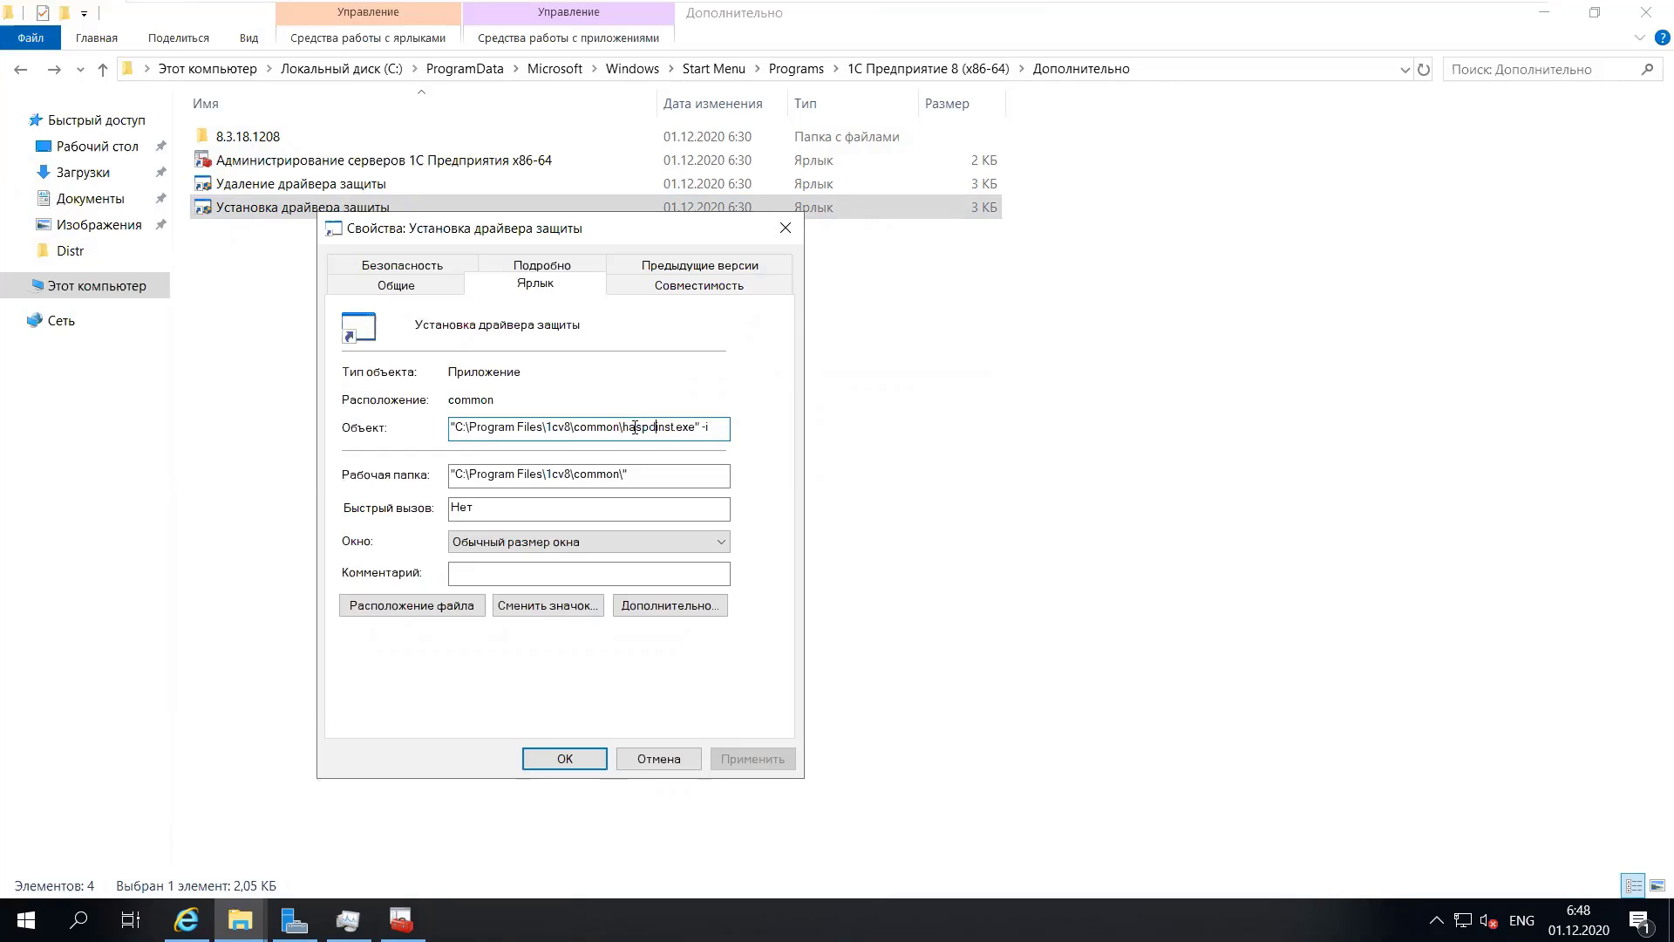
click(785, 229)
click(655, 372)
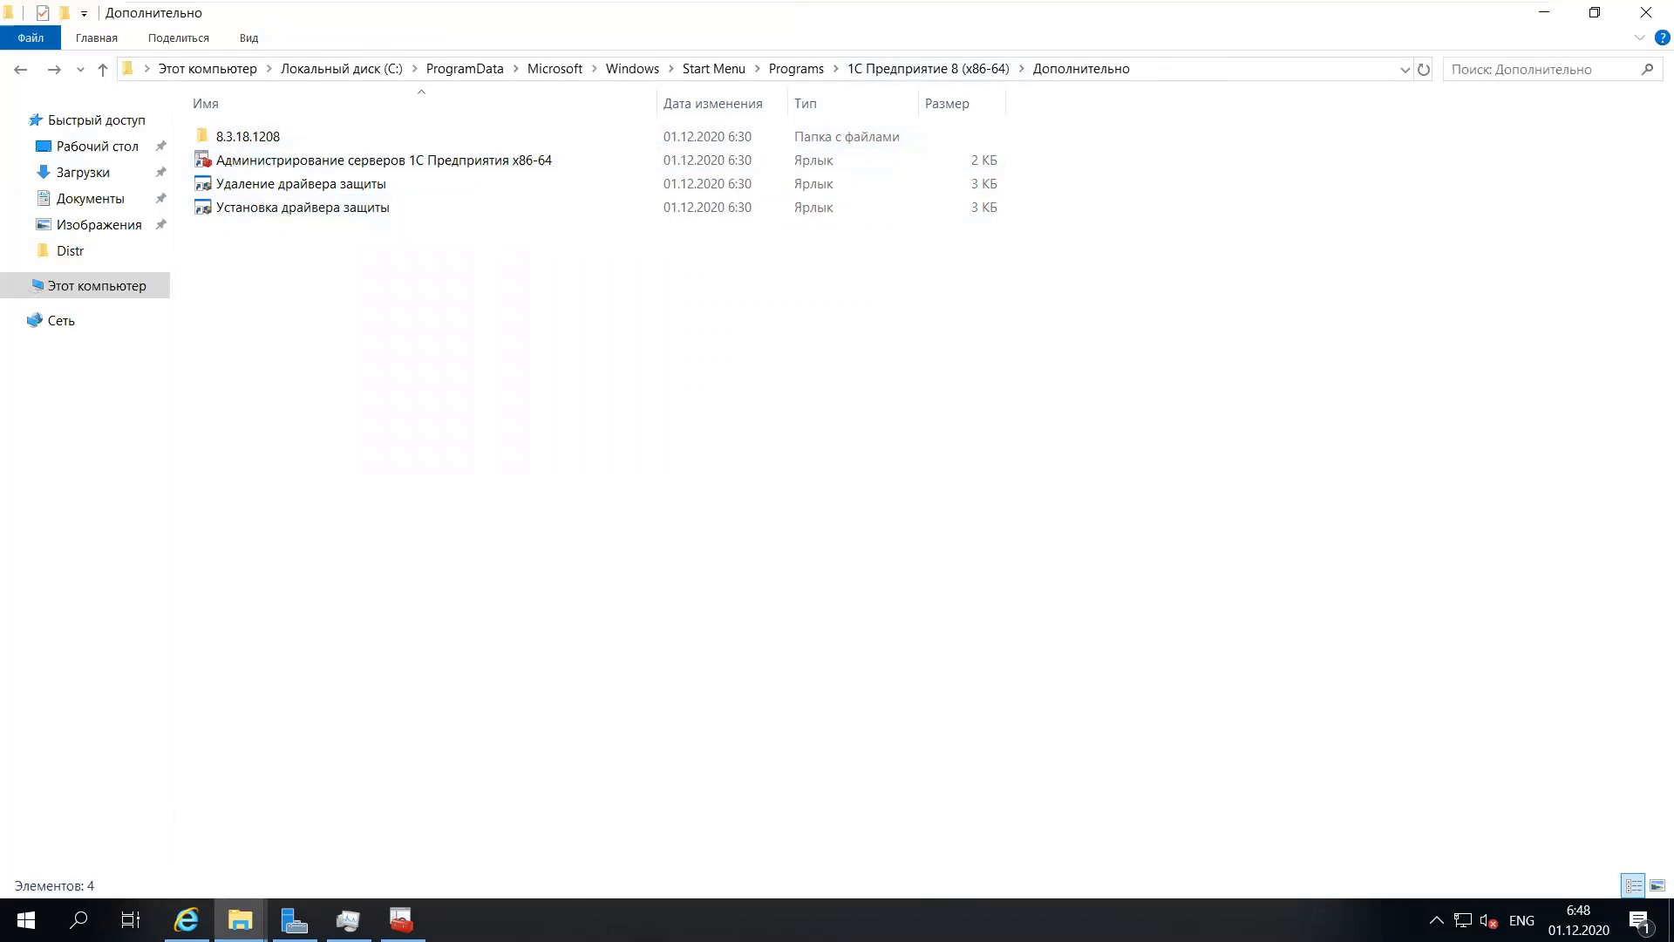
- Select 1cestart, 1CV8 Servers and haspdinst in common, then view conf and return to 1cv8
mouse_move(240, 920)
click(206, 876)
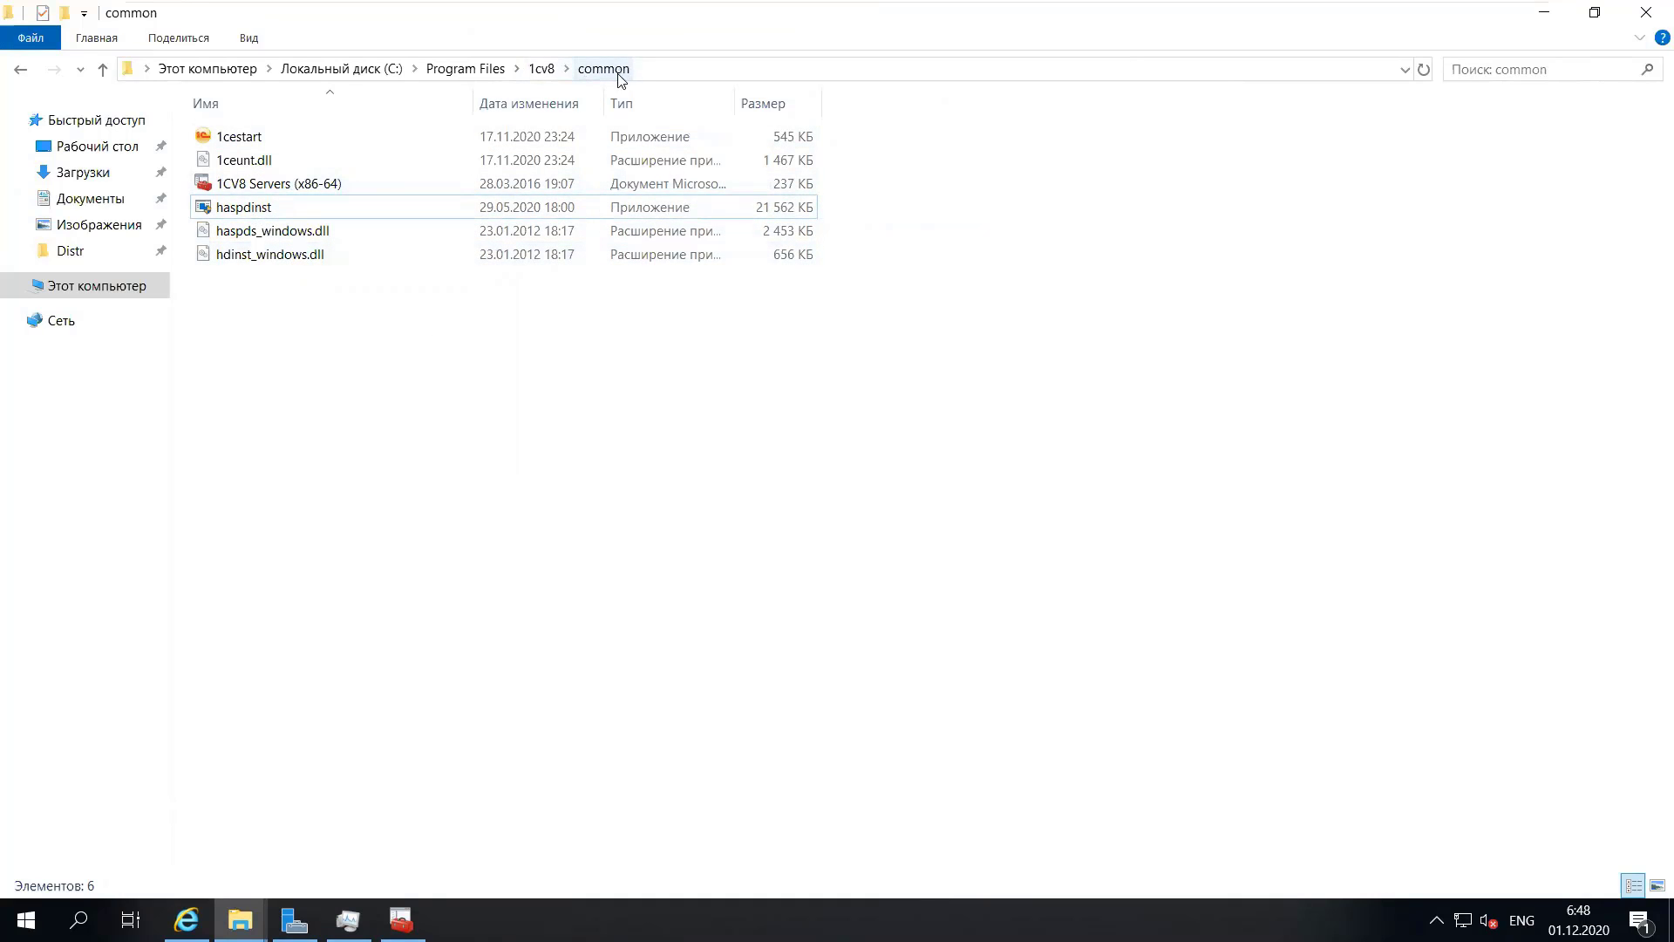
click(253, 137)
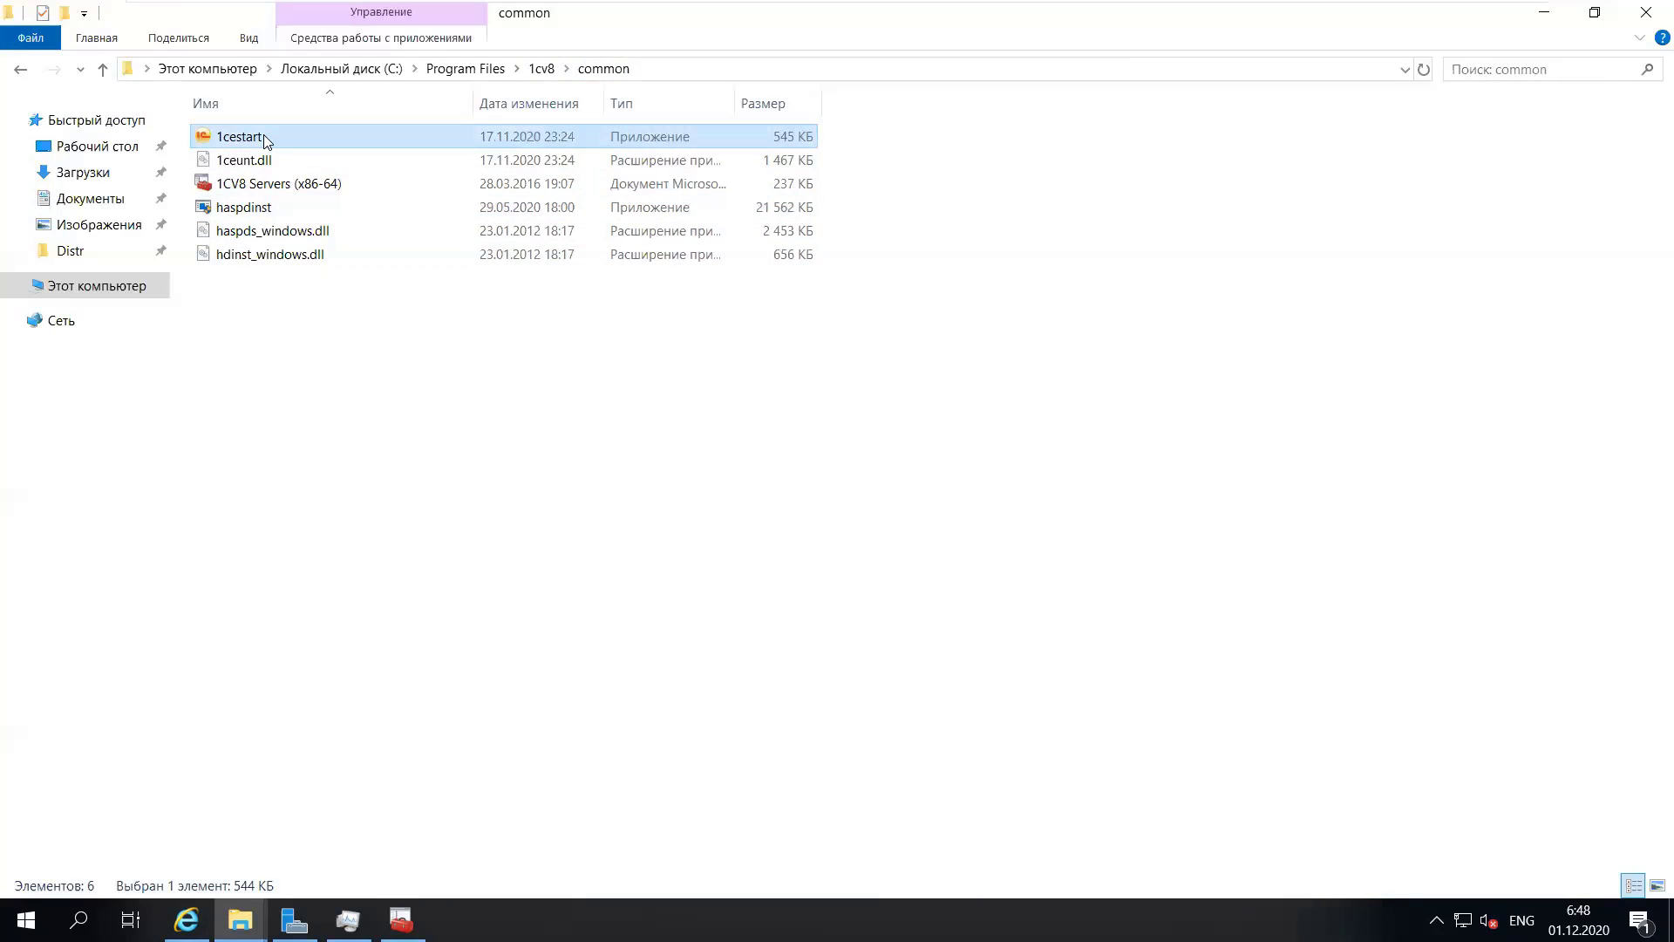
click(290, 191)
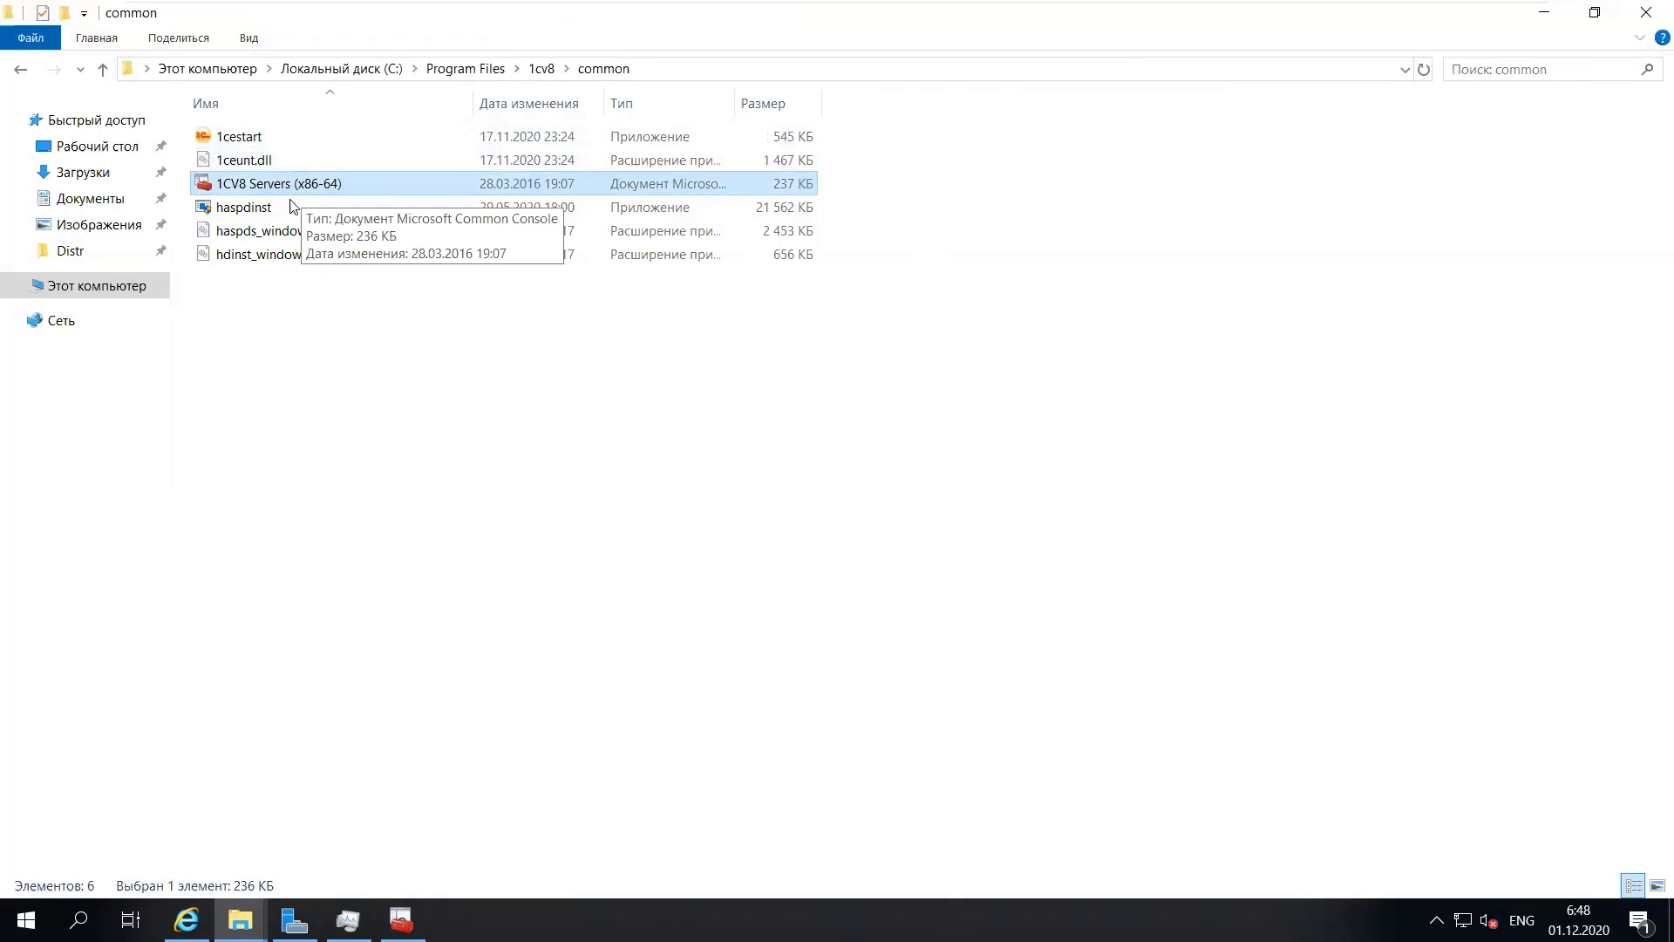
click(292, 209)
click(553, 75)
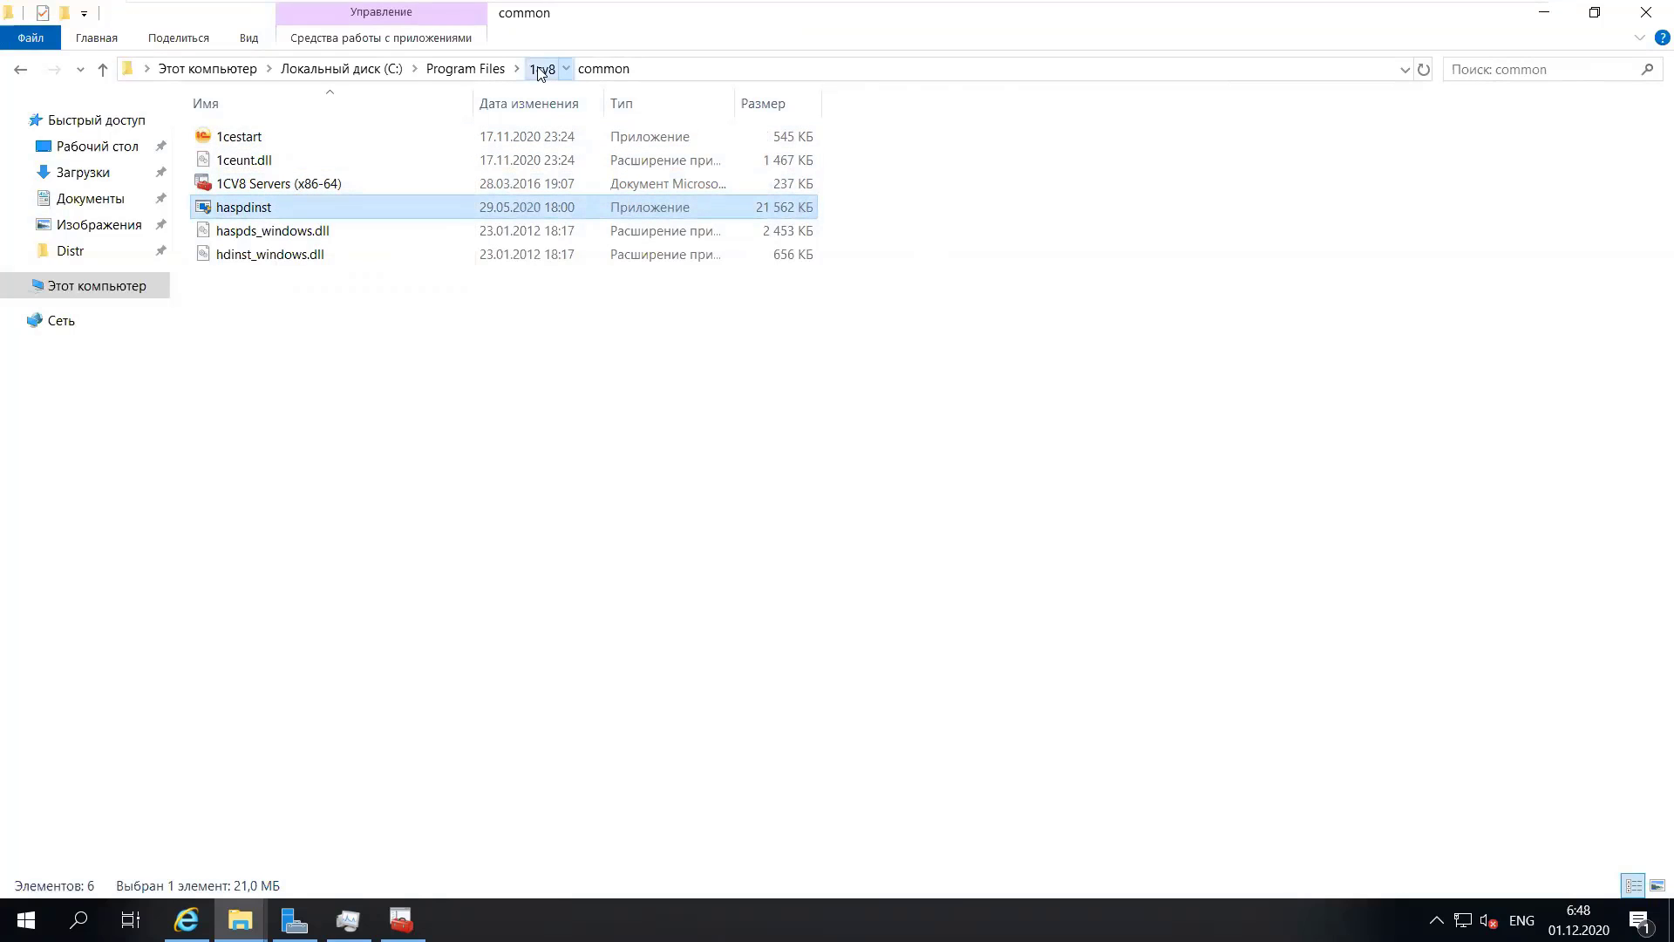
double_click(247, 192)
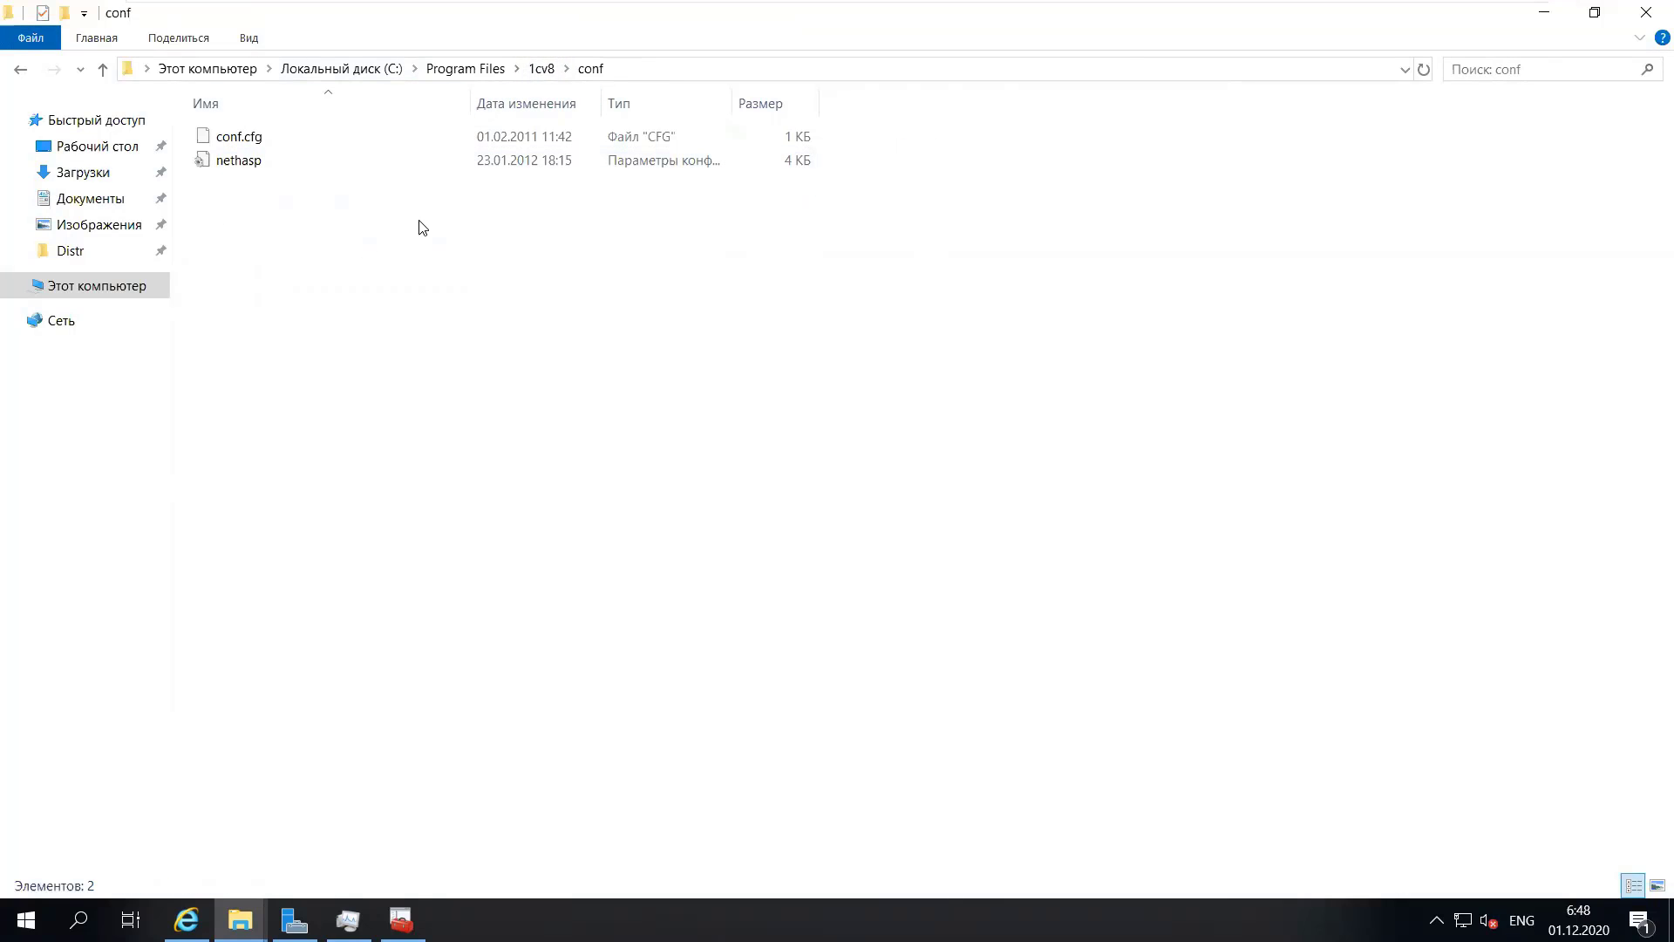
click(542, 68)
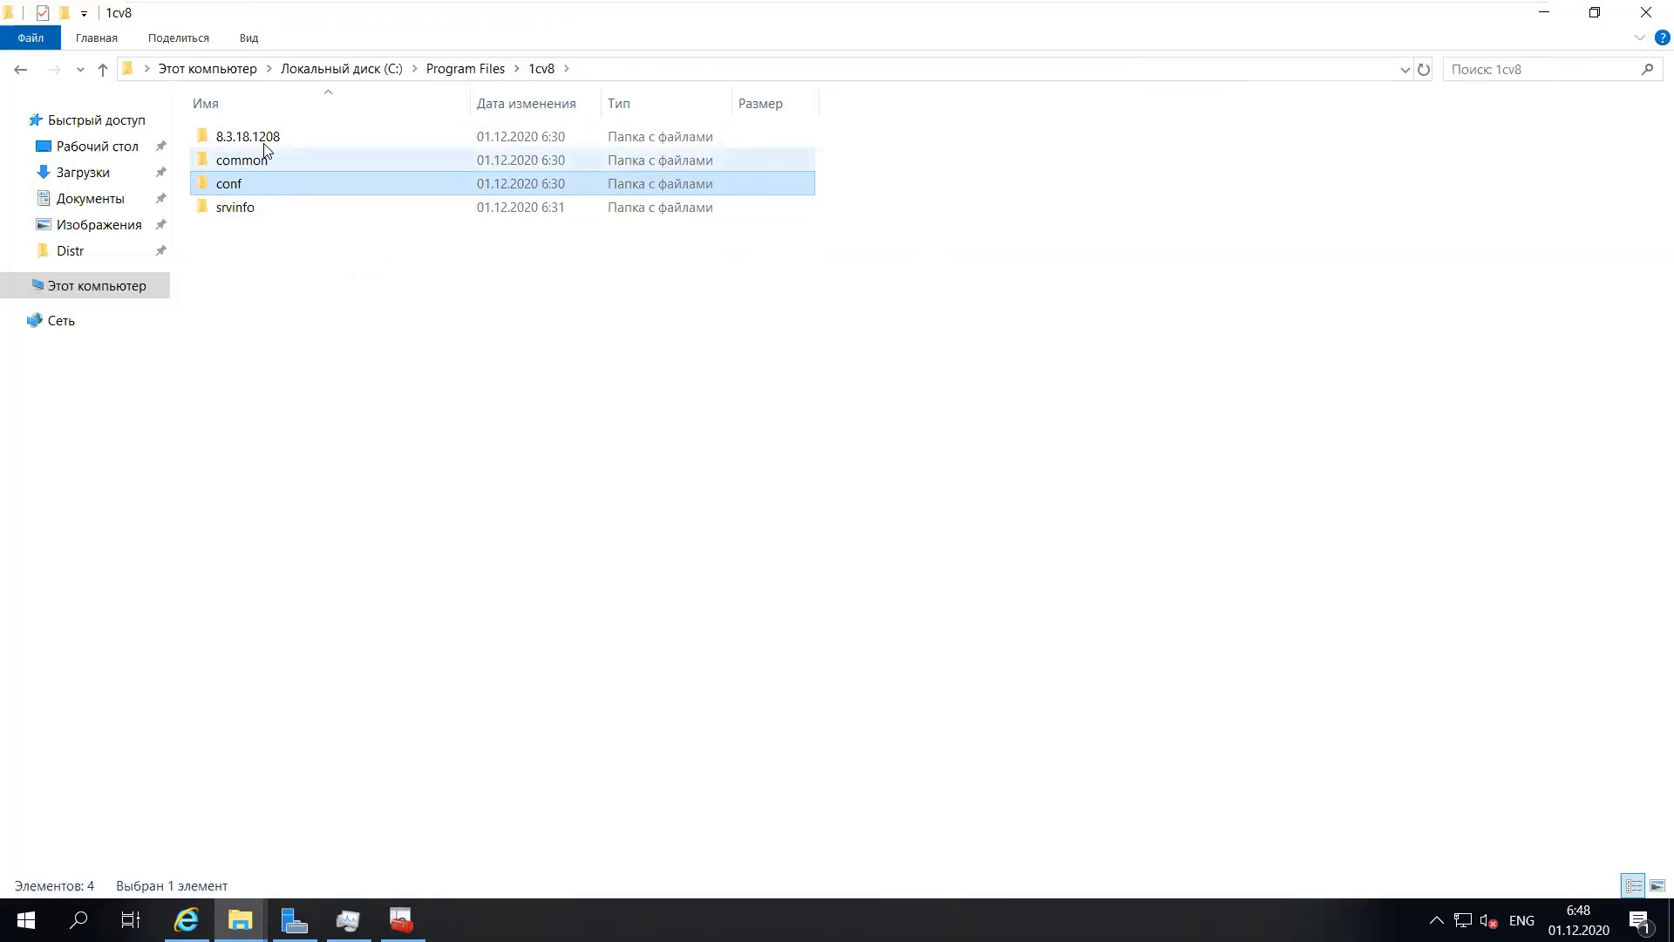
- Open 8.3.18.1208\bin\conf and select the conf.cfg file
double_click(243, 144)
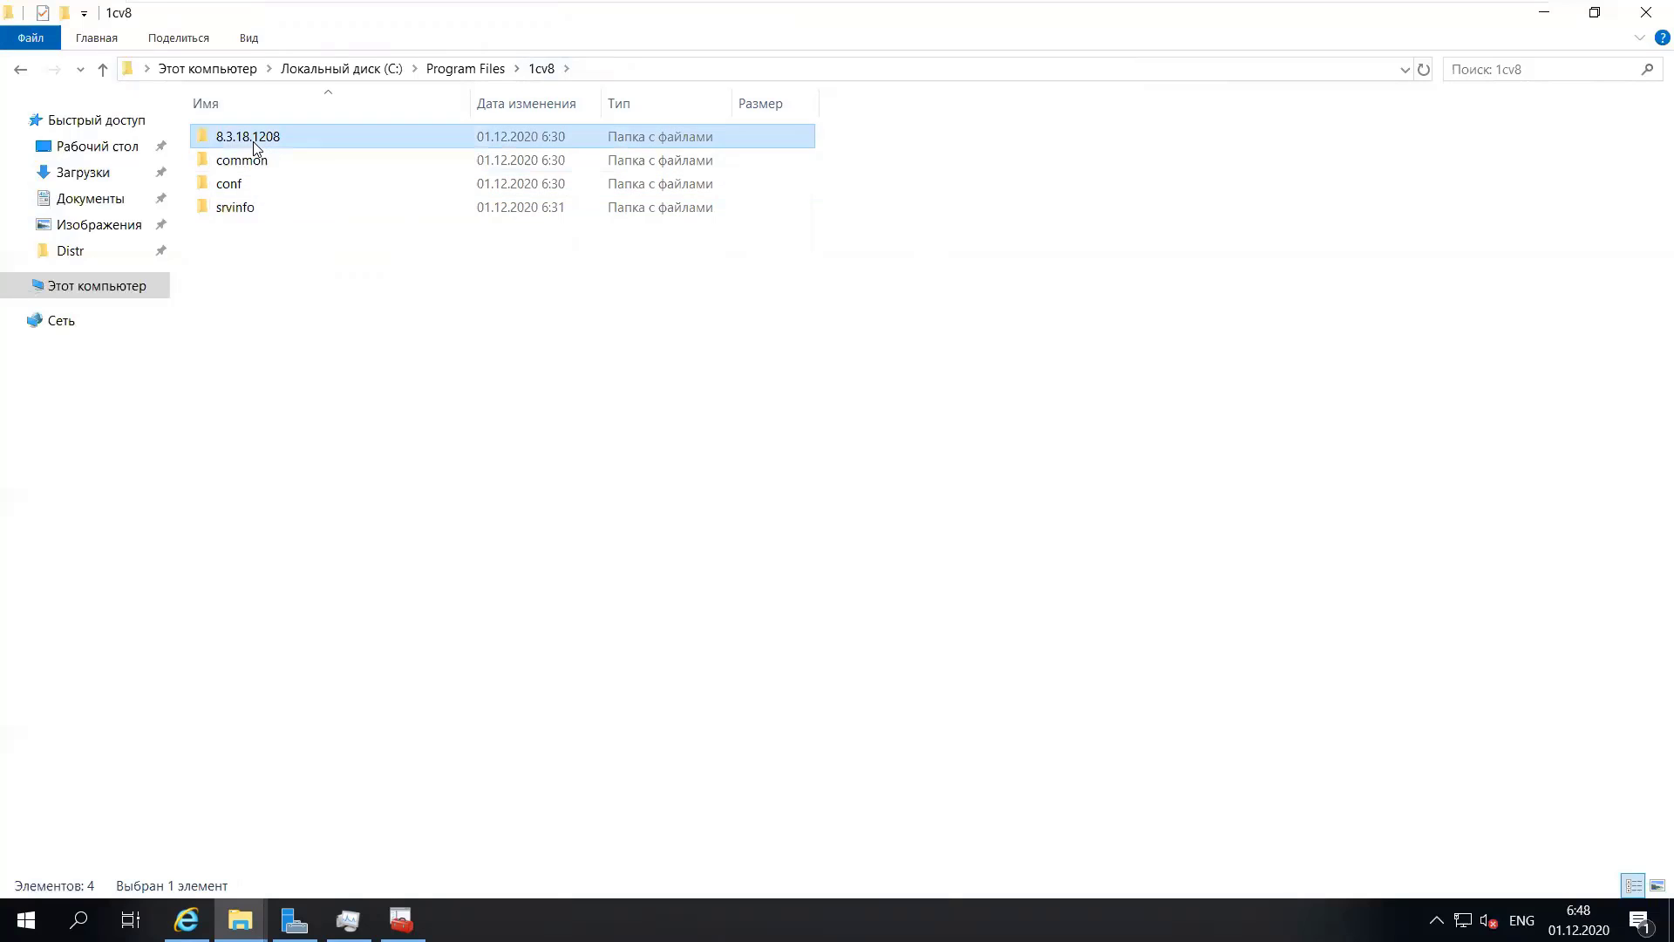
double_click(225, 137)
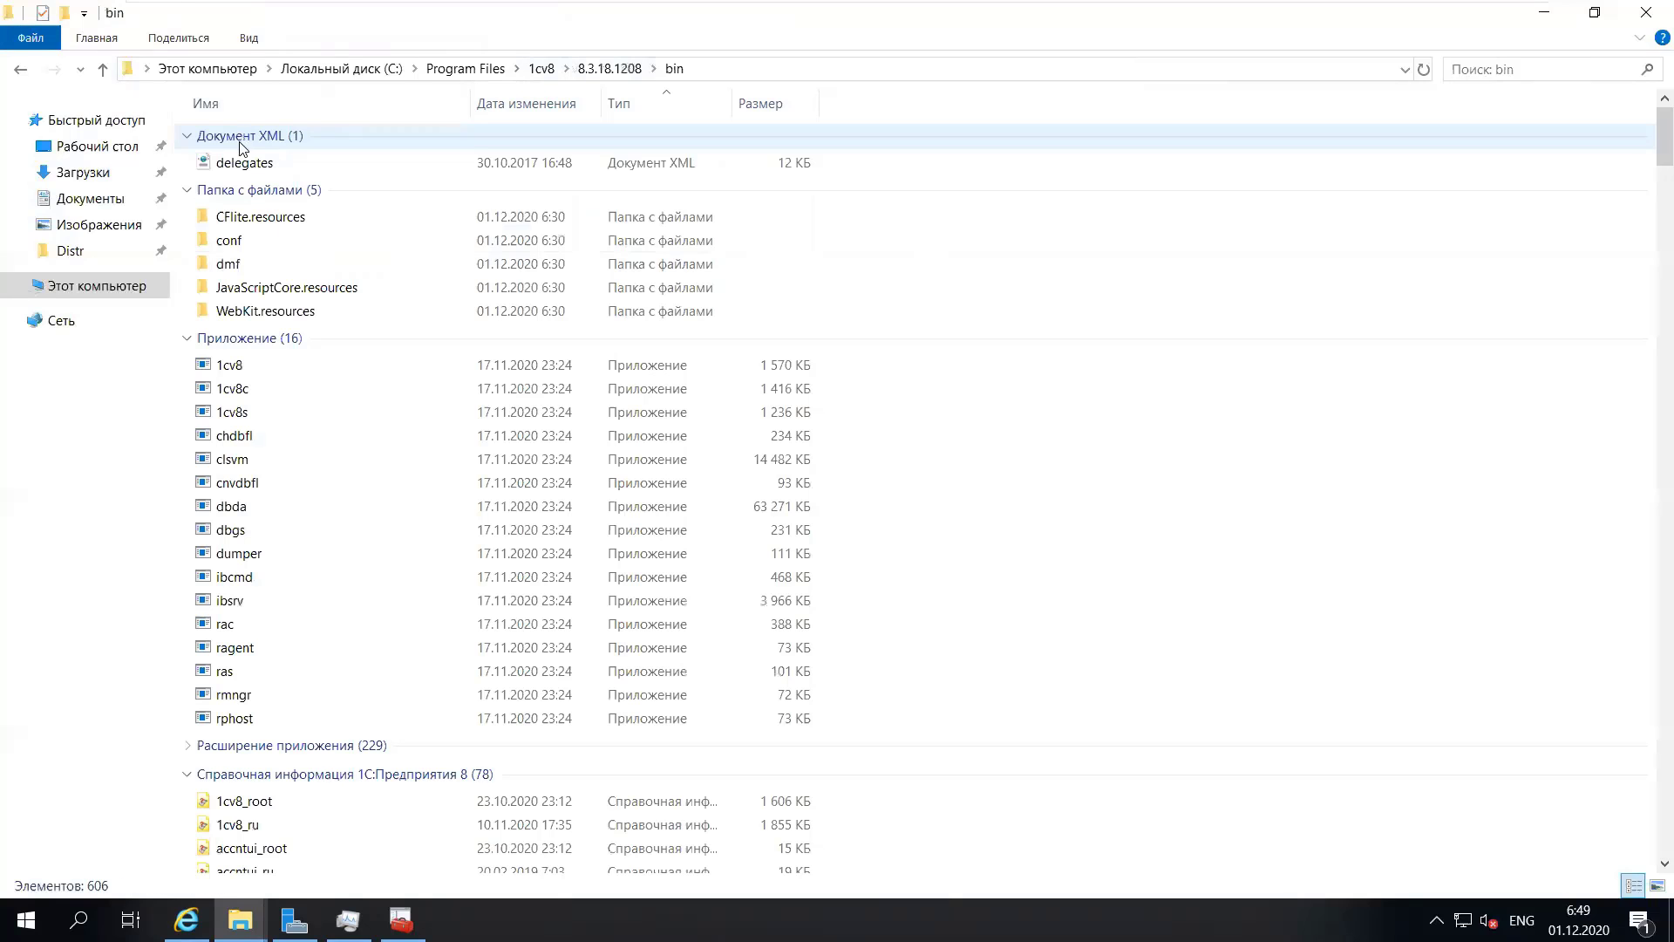
double_click(229, 241)
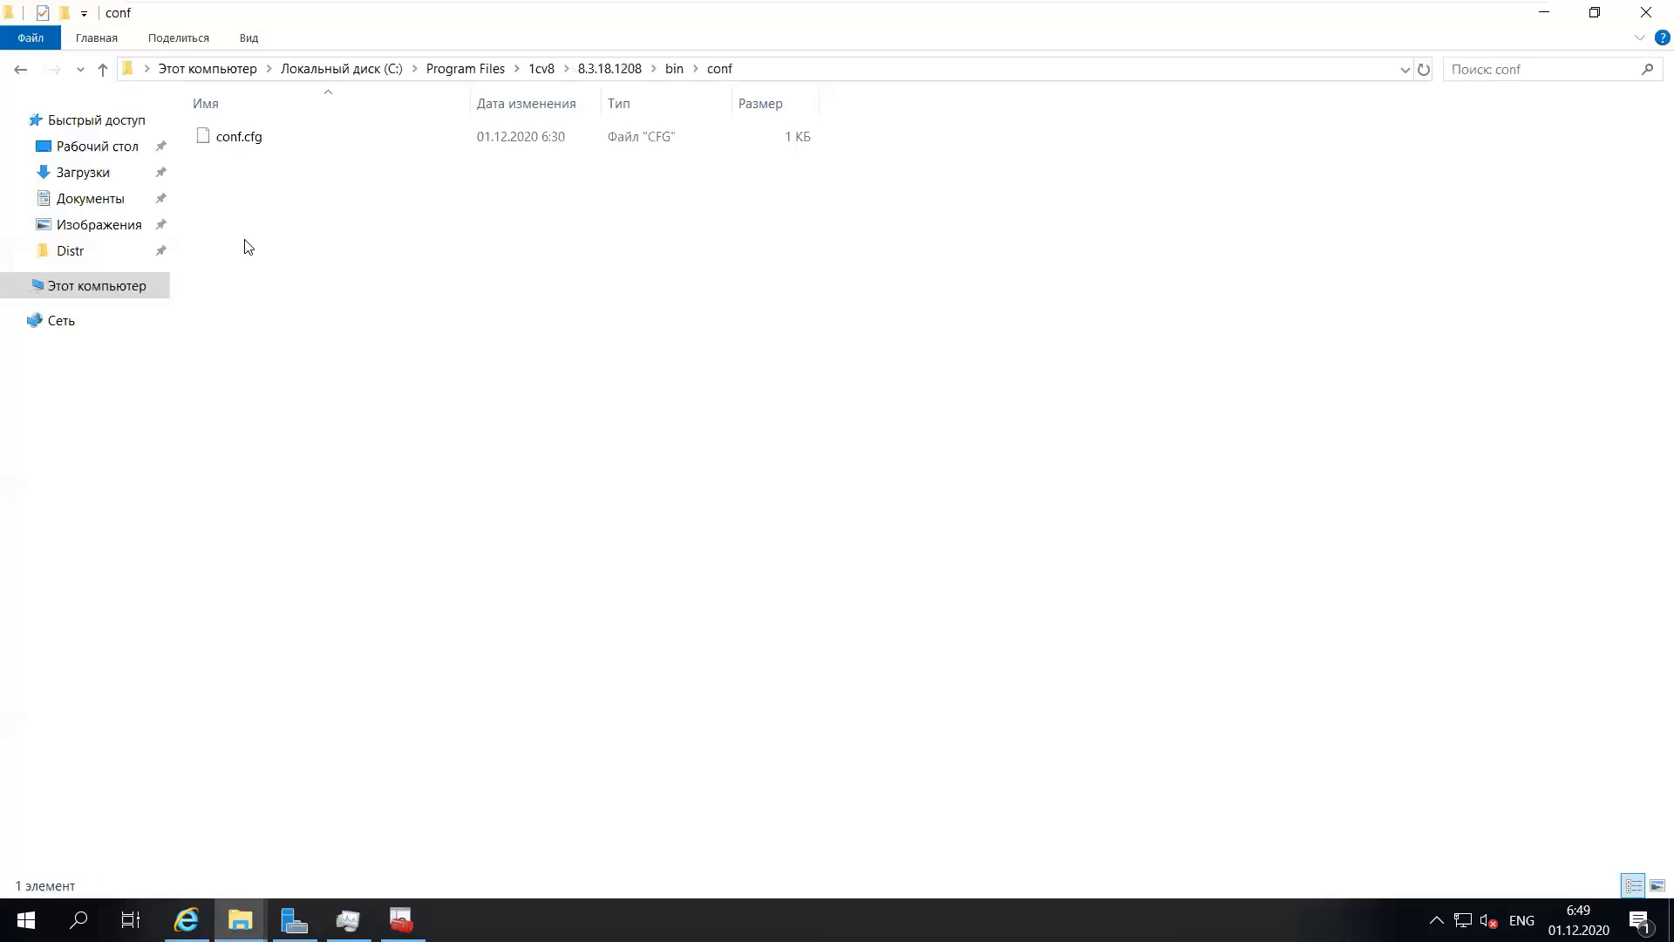
click(236, 140)
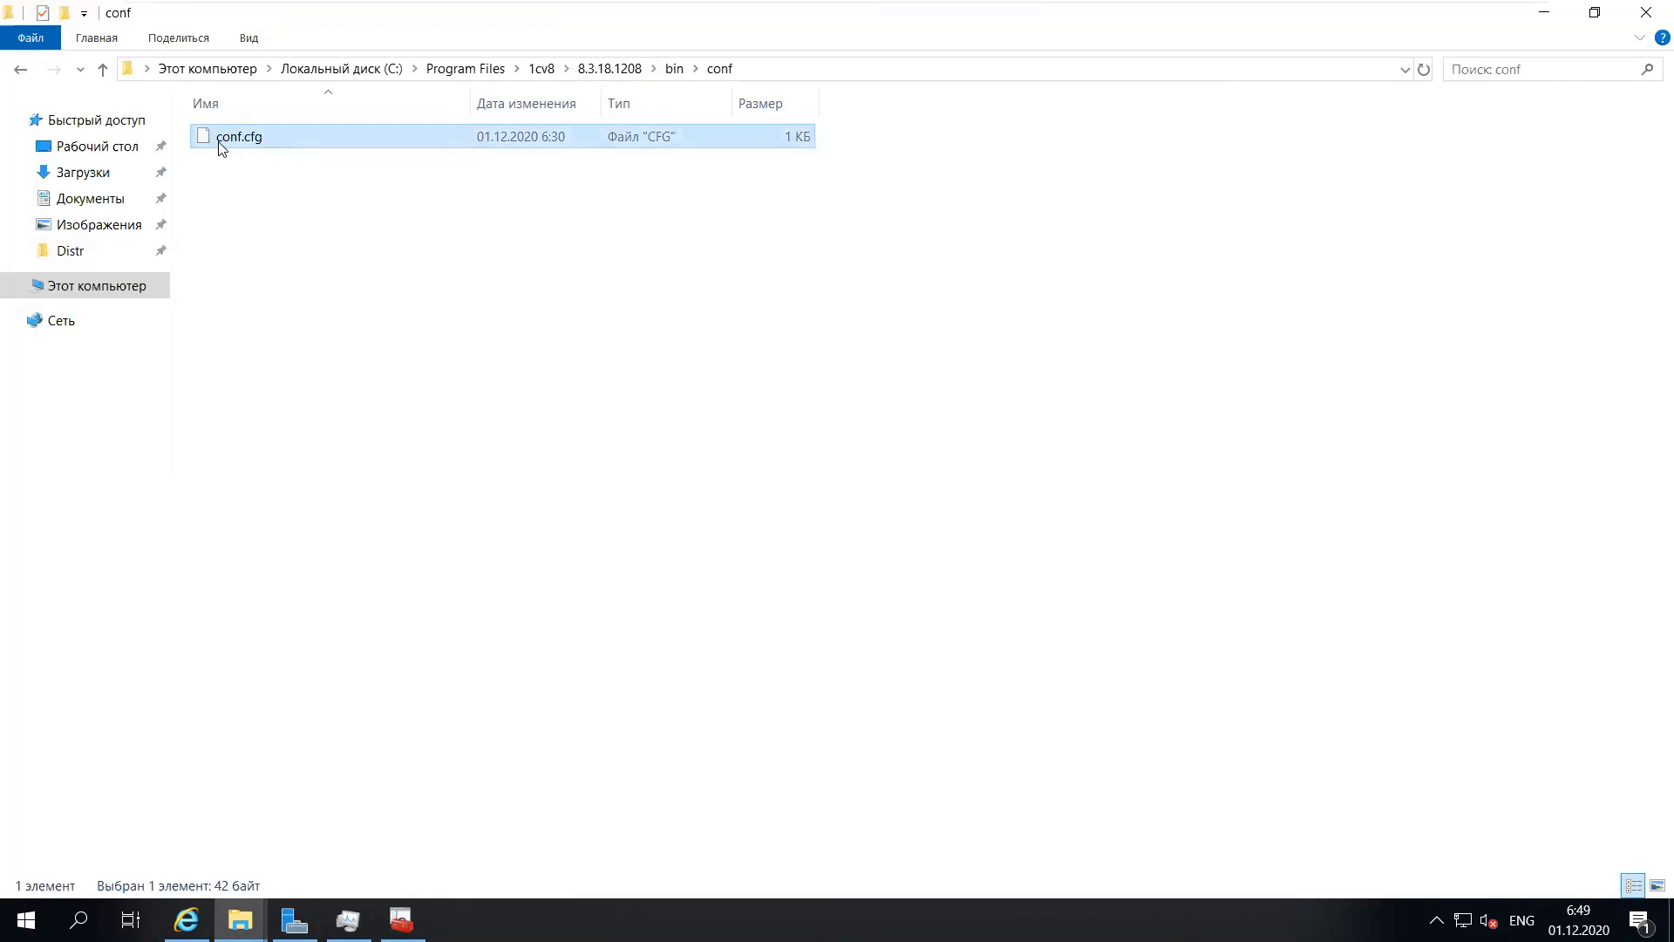
- Inspect the top-level conf and srvinfo folders under 1cv8, returning to 1cv8 after each
click(542, 70)
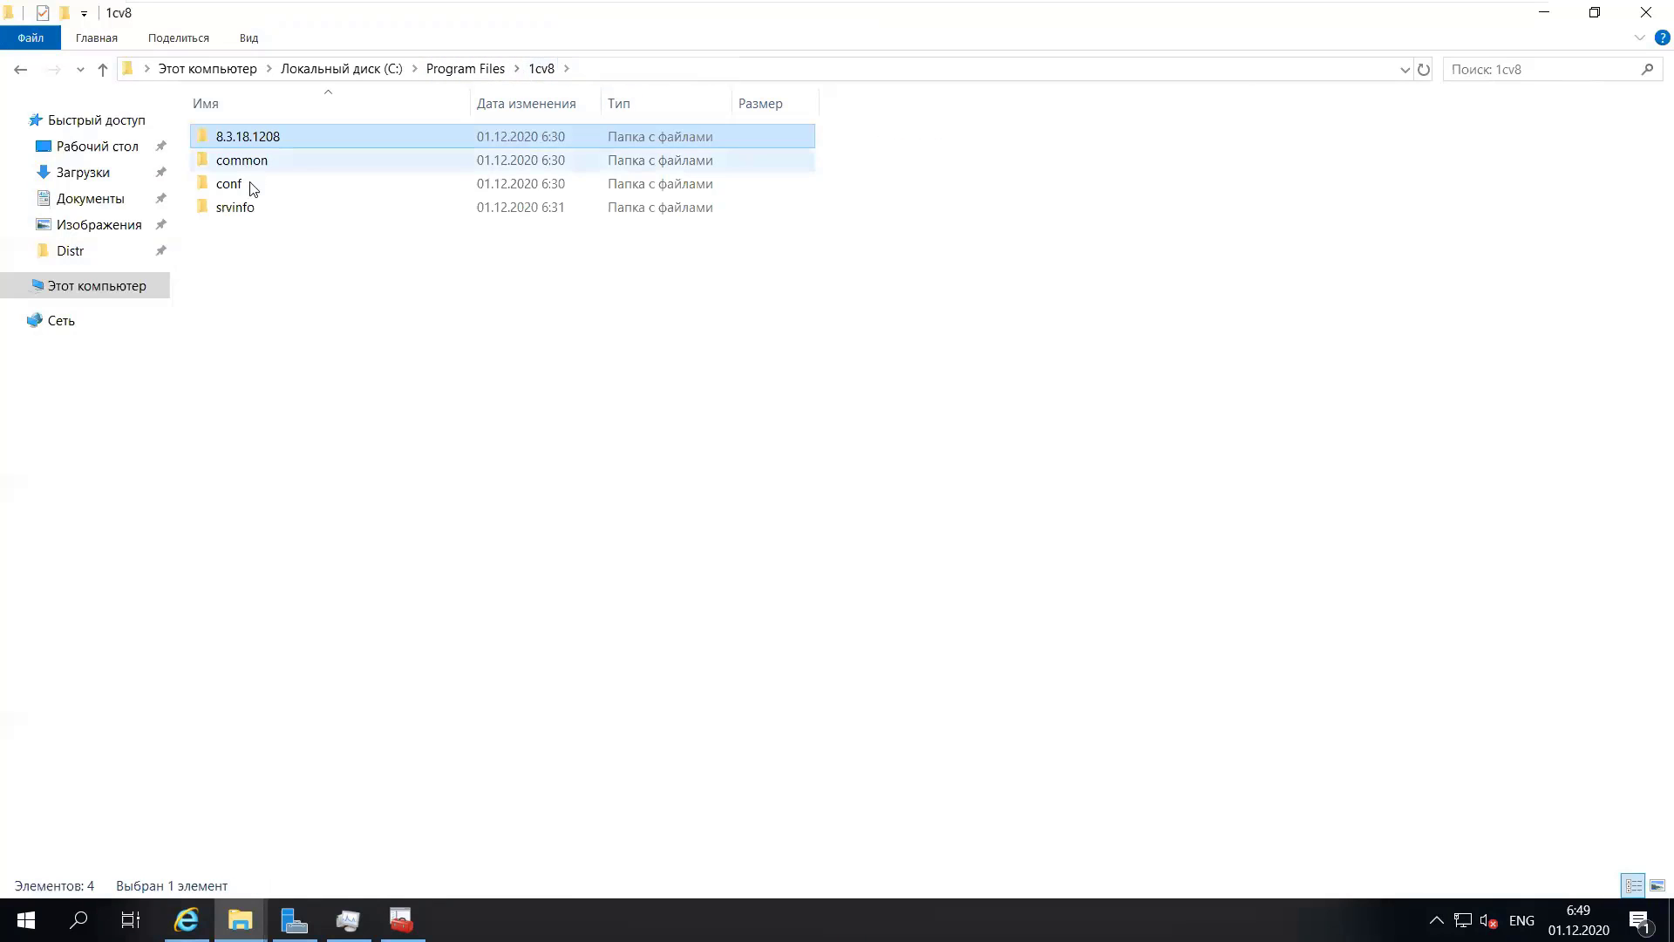
click(234, 186)
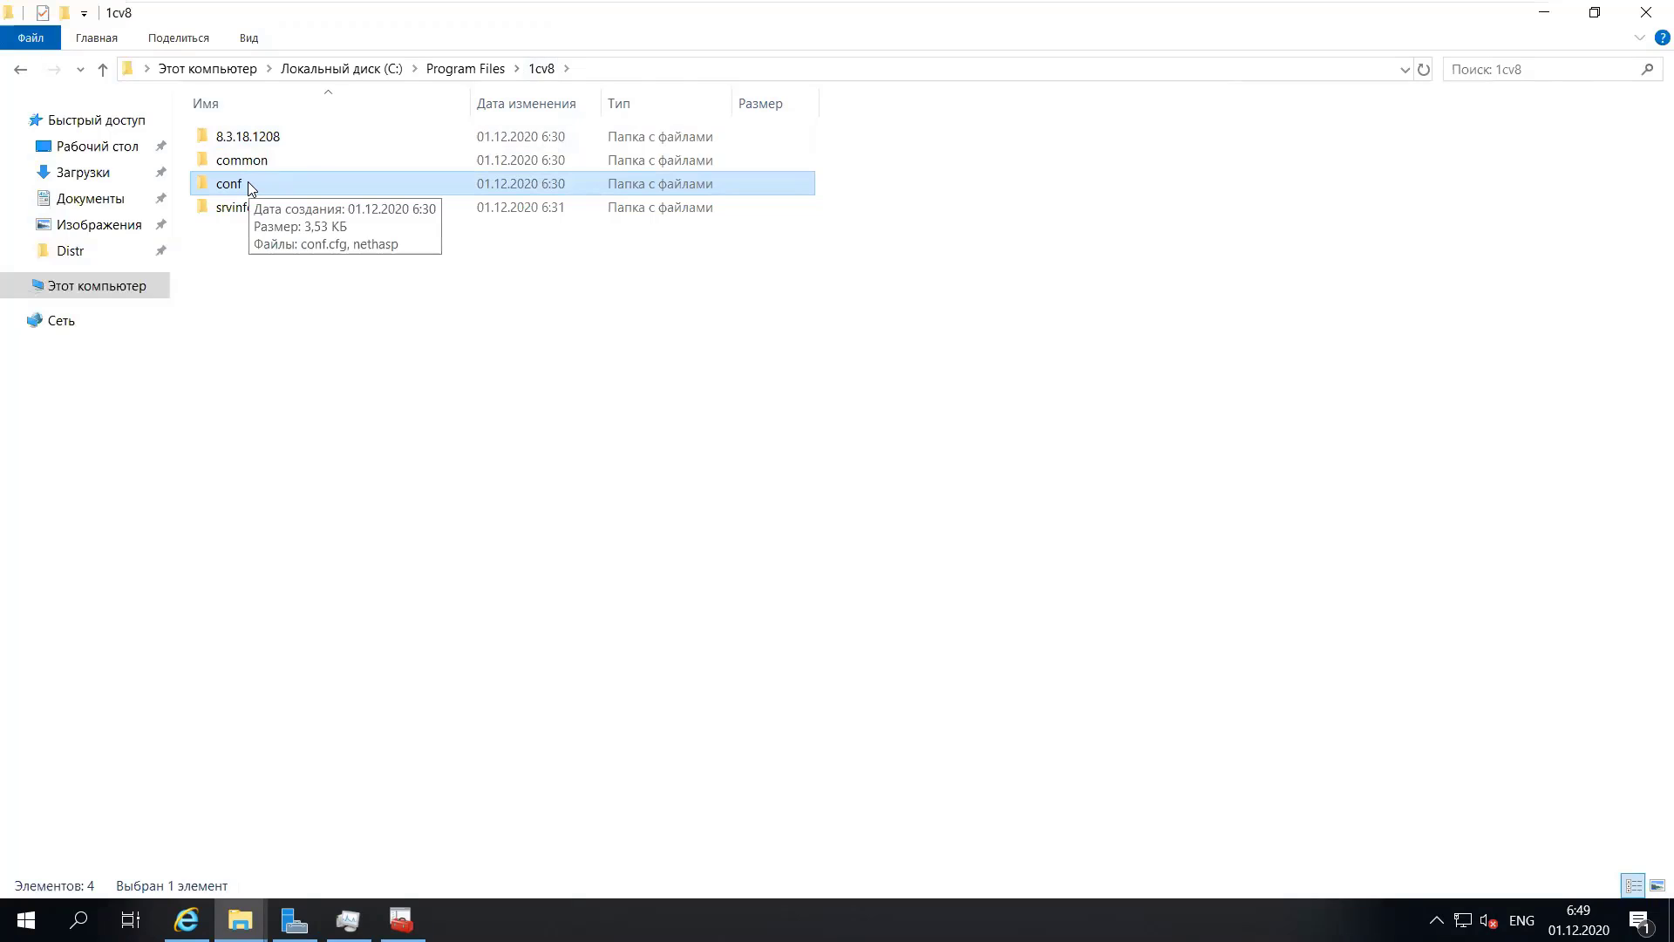
double_click(249, 184)
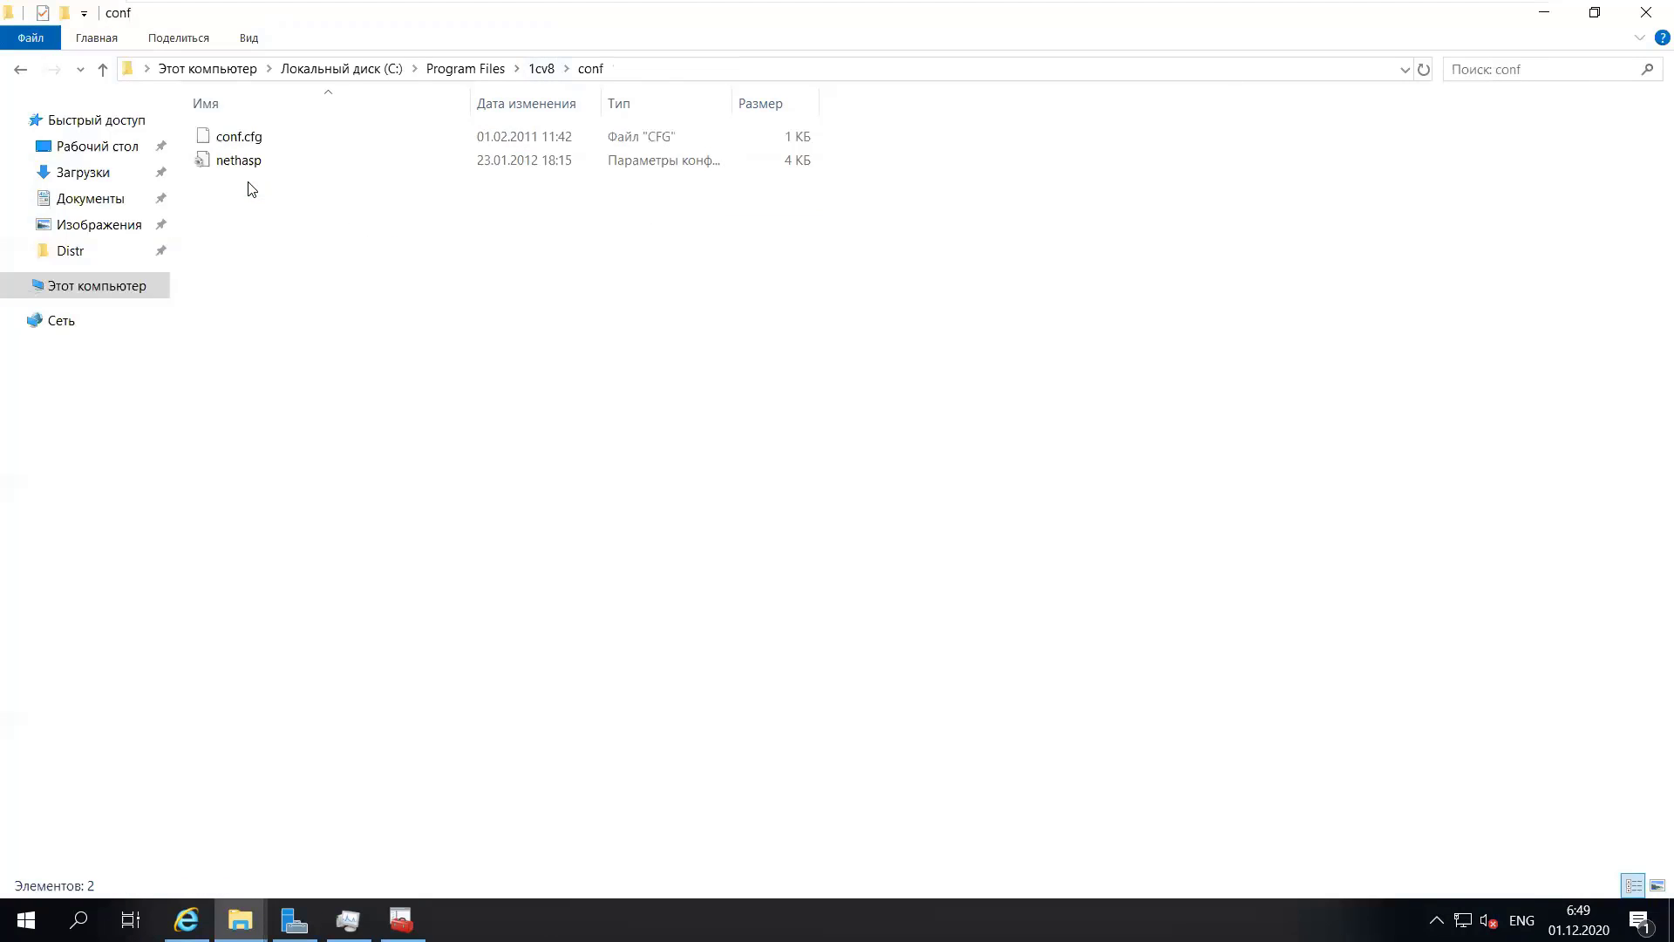
click(541, 69)
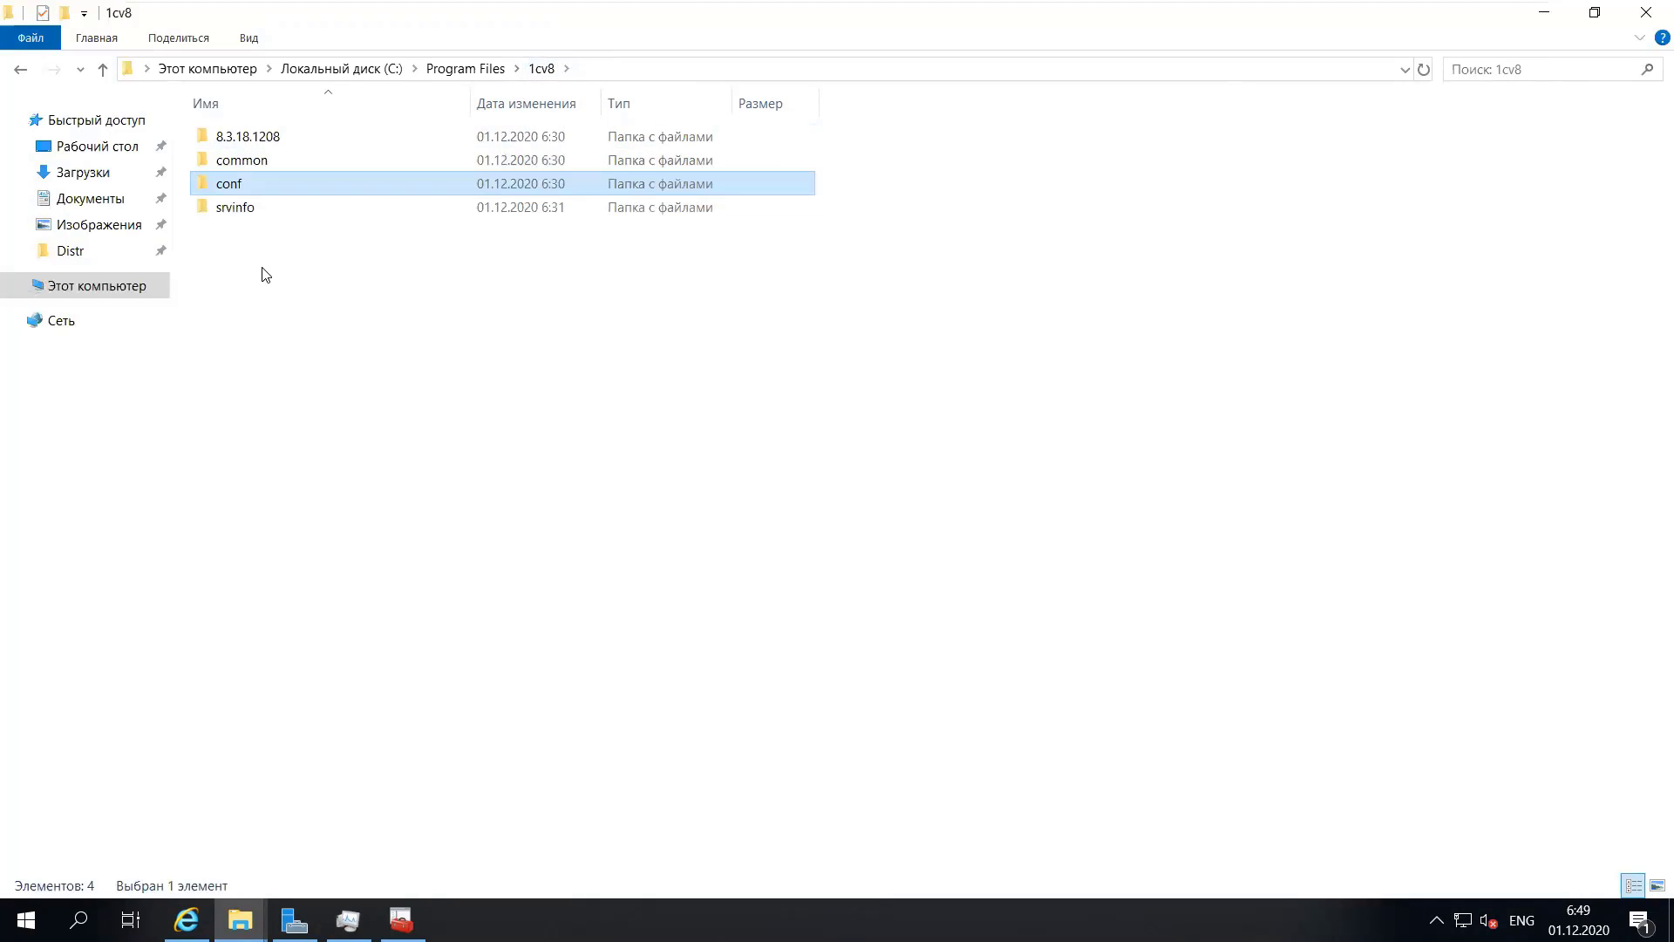
click(251, 218)
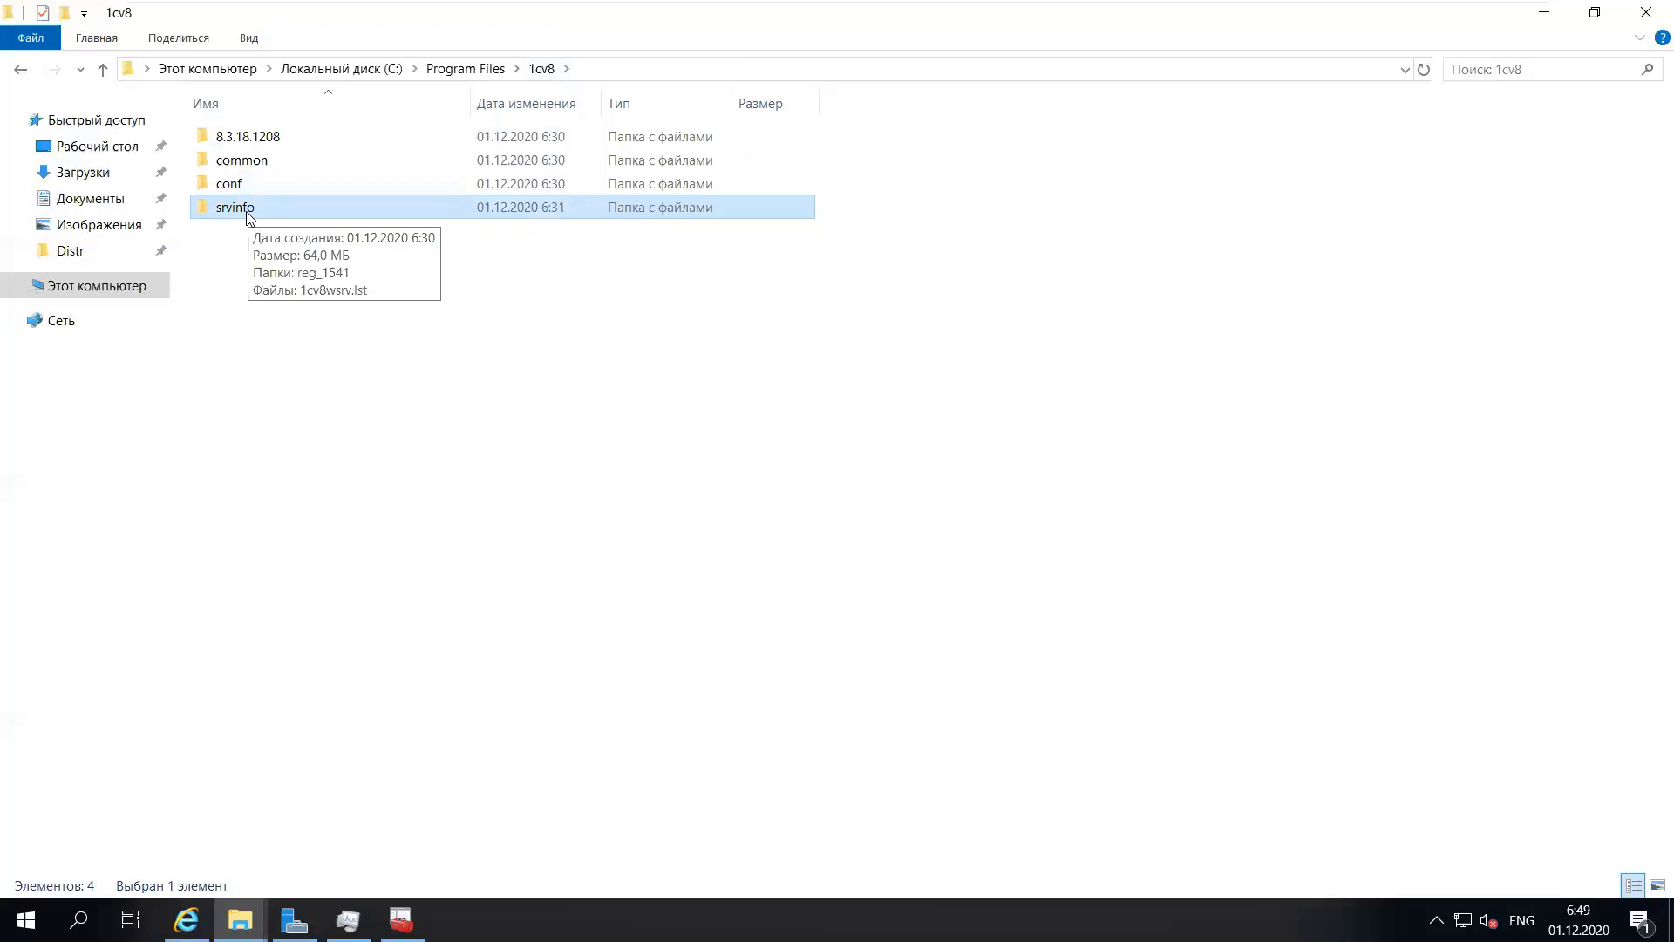
double_click(251, 218)
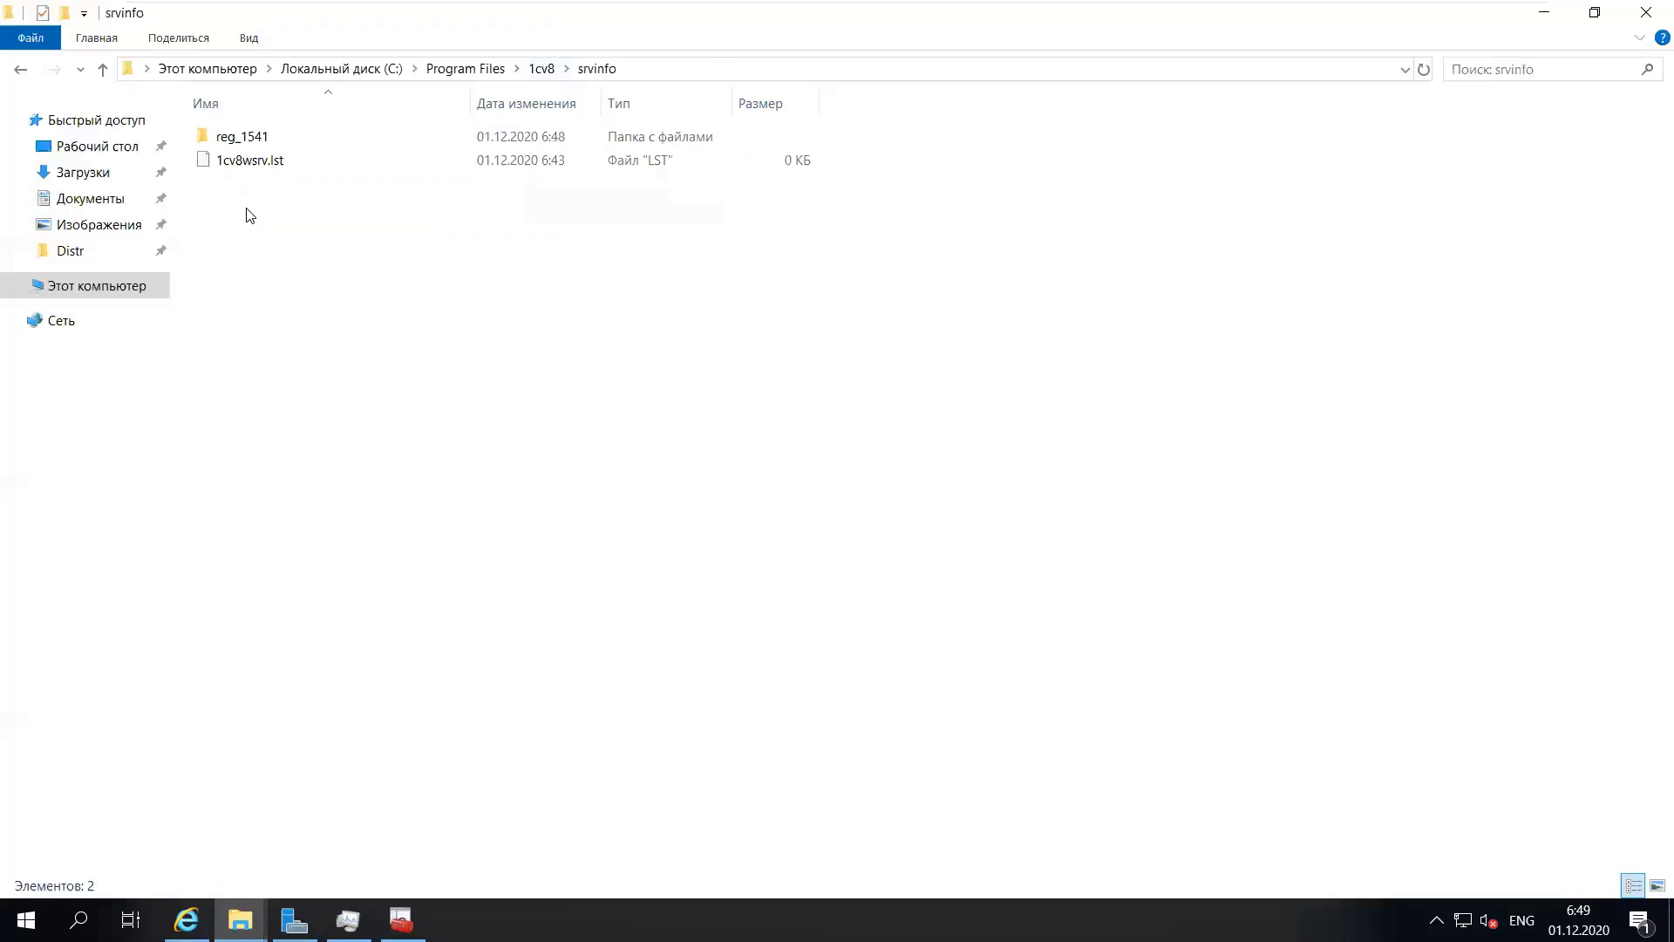
click(542, 68)
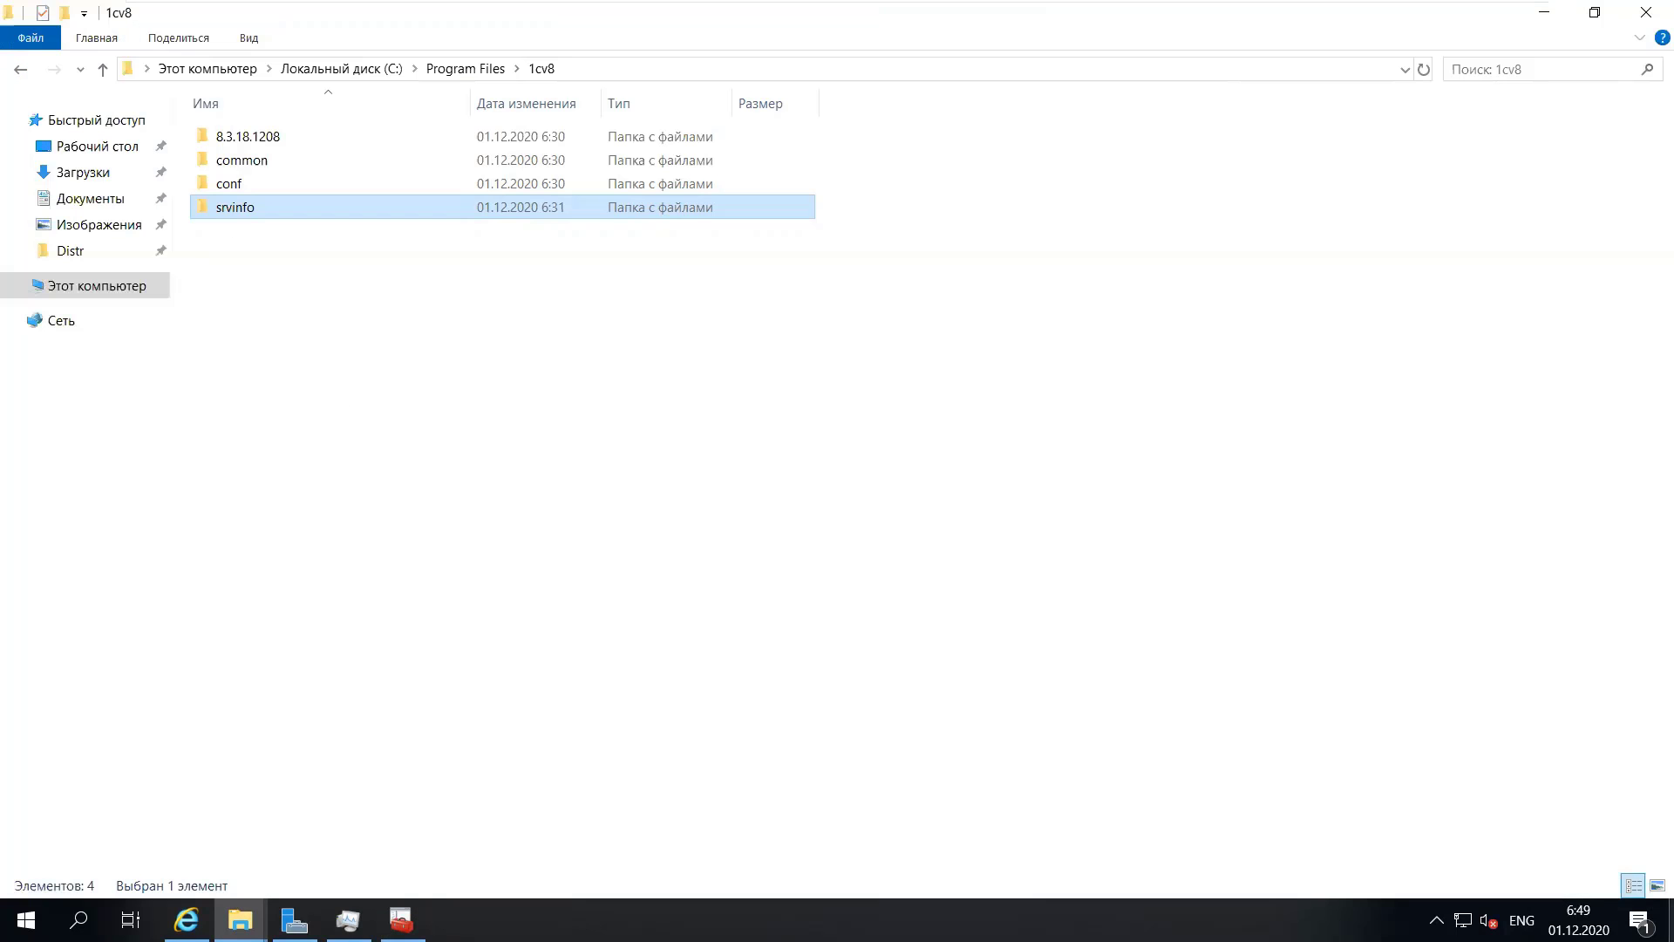
- Launch МояСуперКонсоль with admin rights and list the users under Local Users and Groups
key(super+d)
double_click(43, 157)
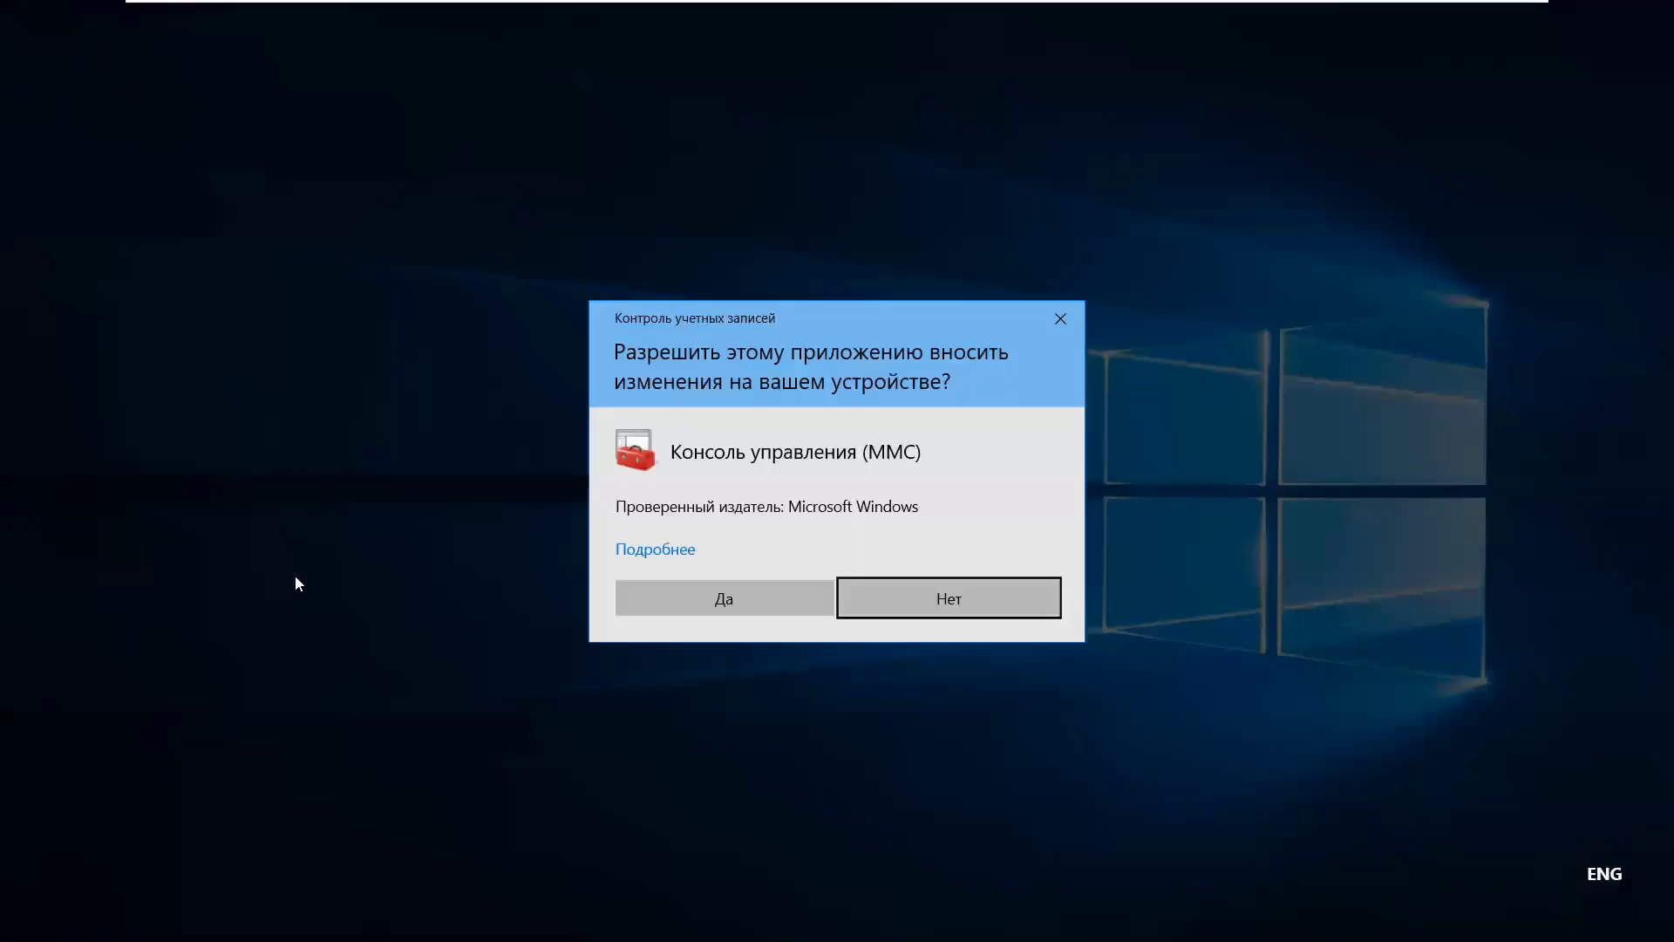
click(733, 586)
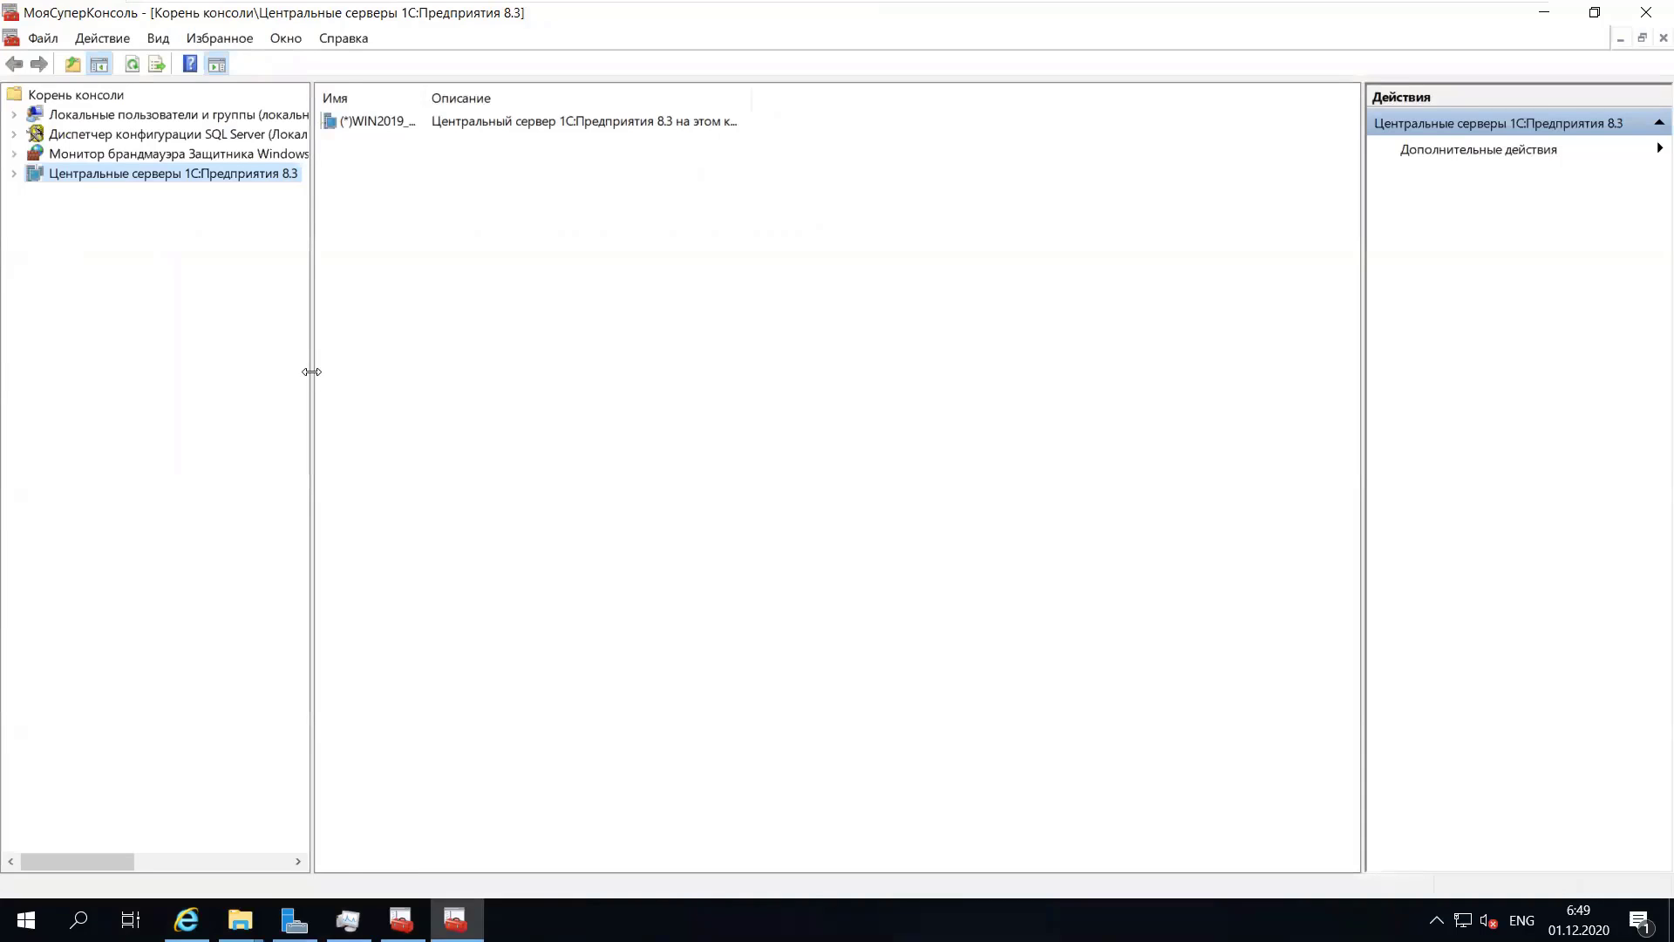
drag(311, 372, 347, 372)
double_click(122, 117)
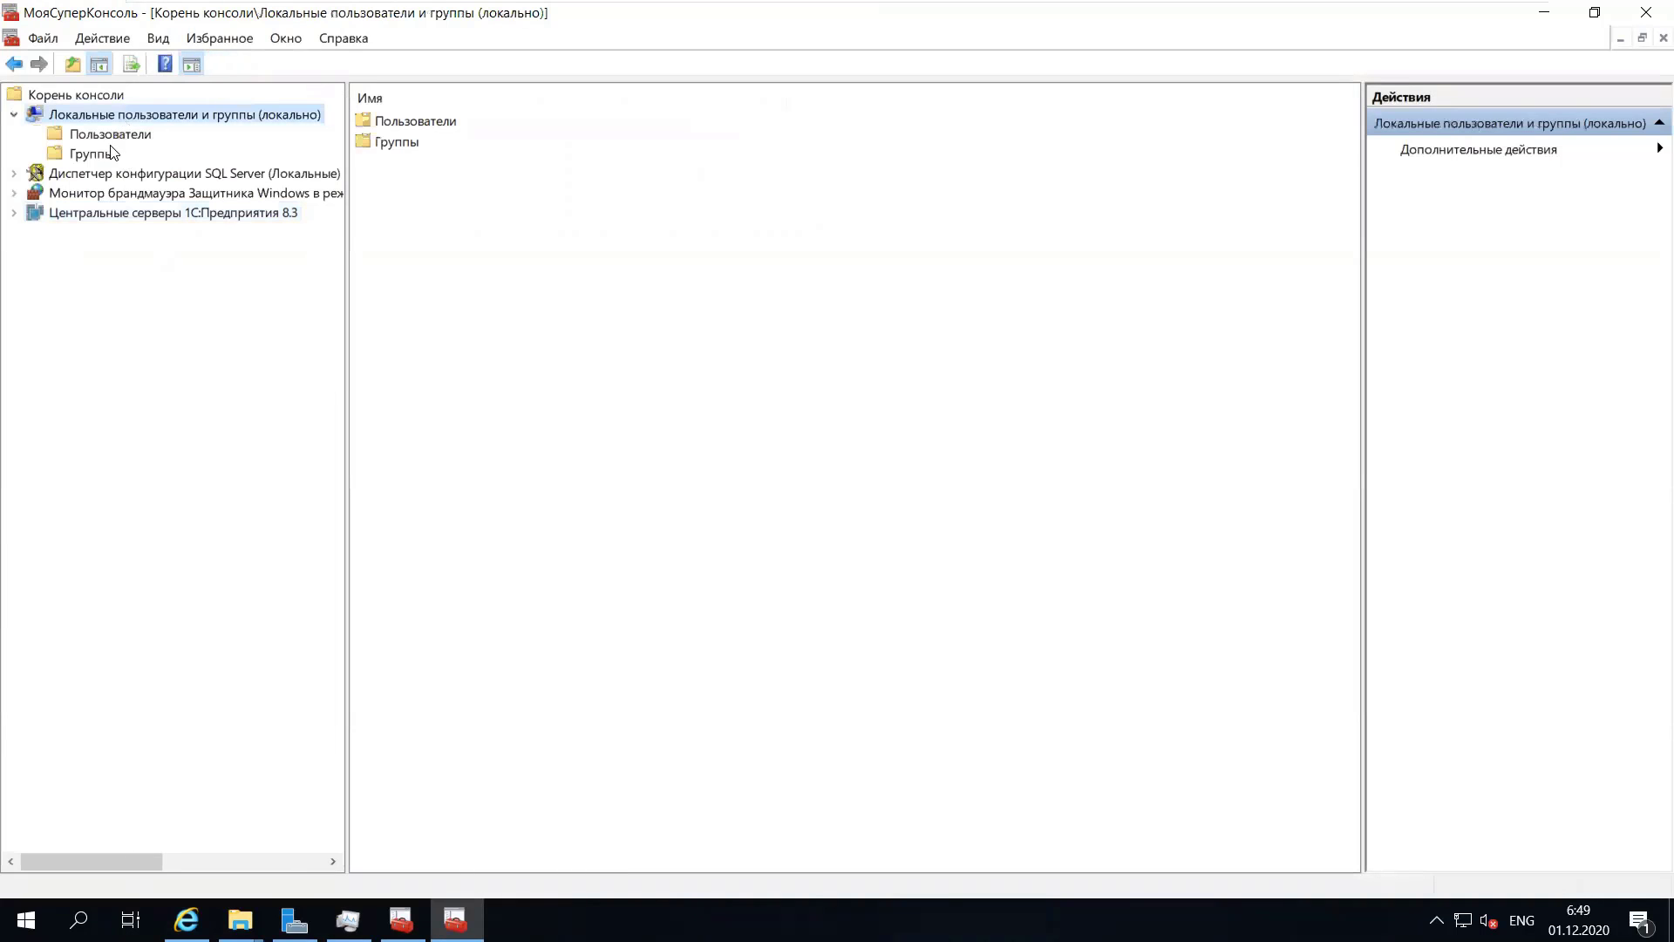
click(117, 136)
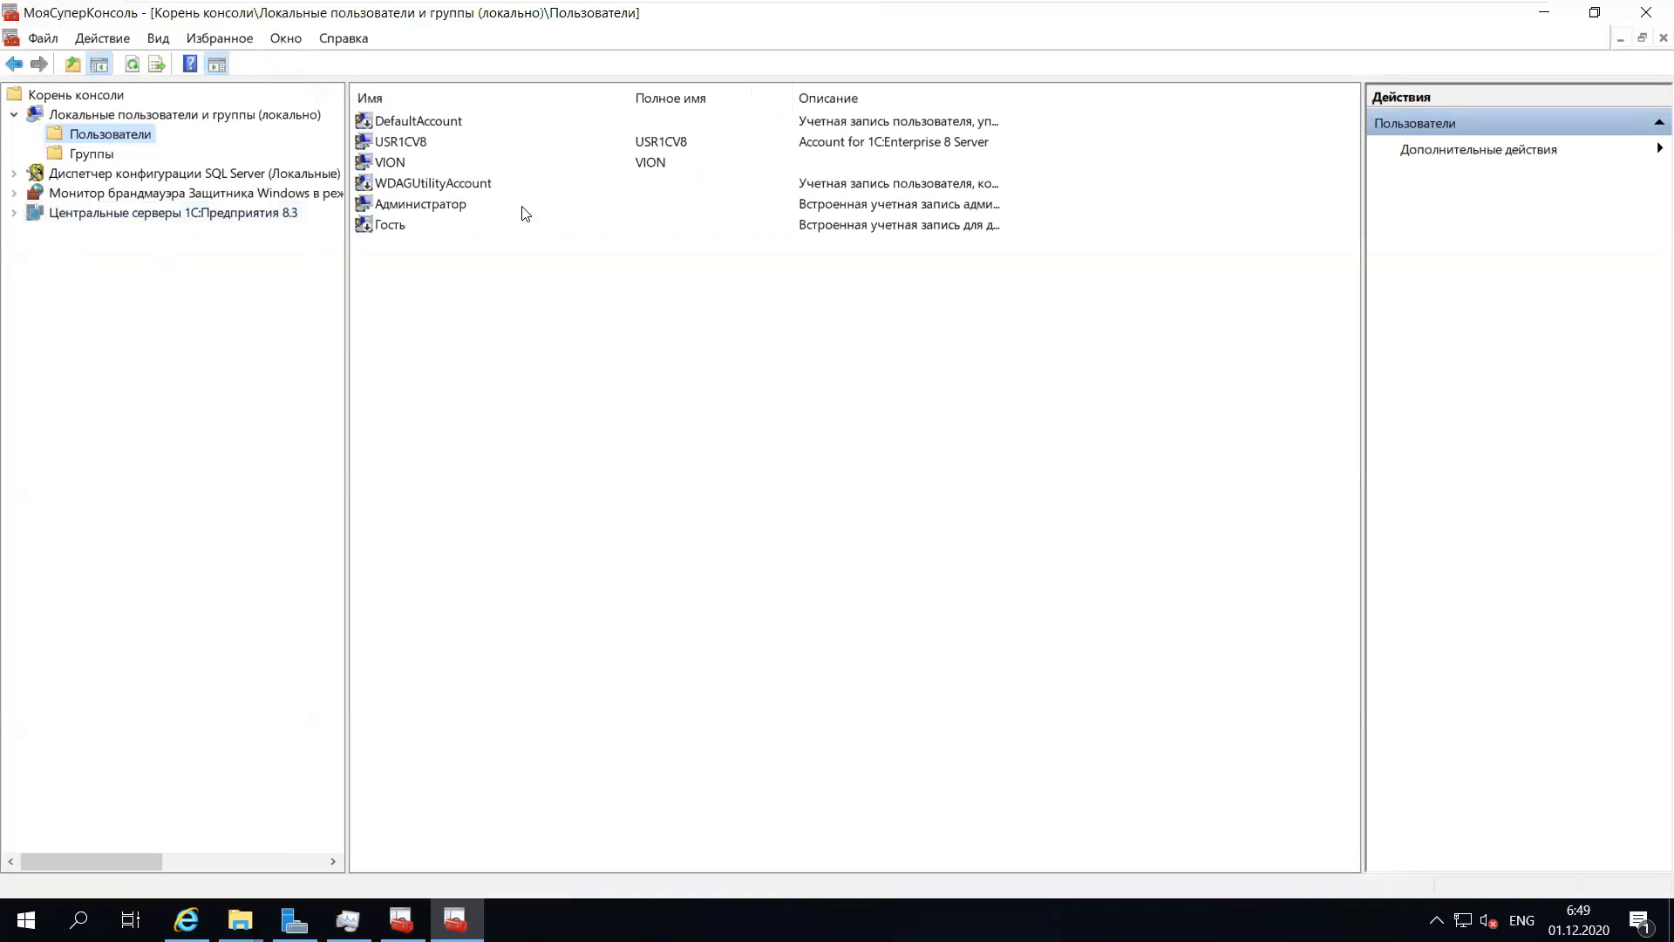
- Check USR1CV8's Member Of groups: Пользователи and Пользователи журналов производительности, then close the properties
click(376, 147)
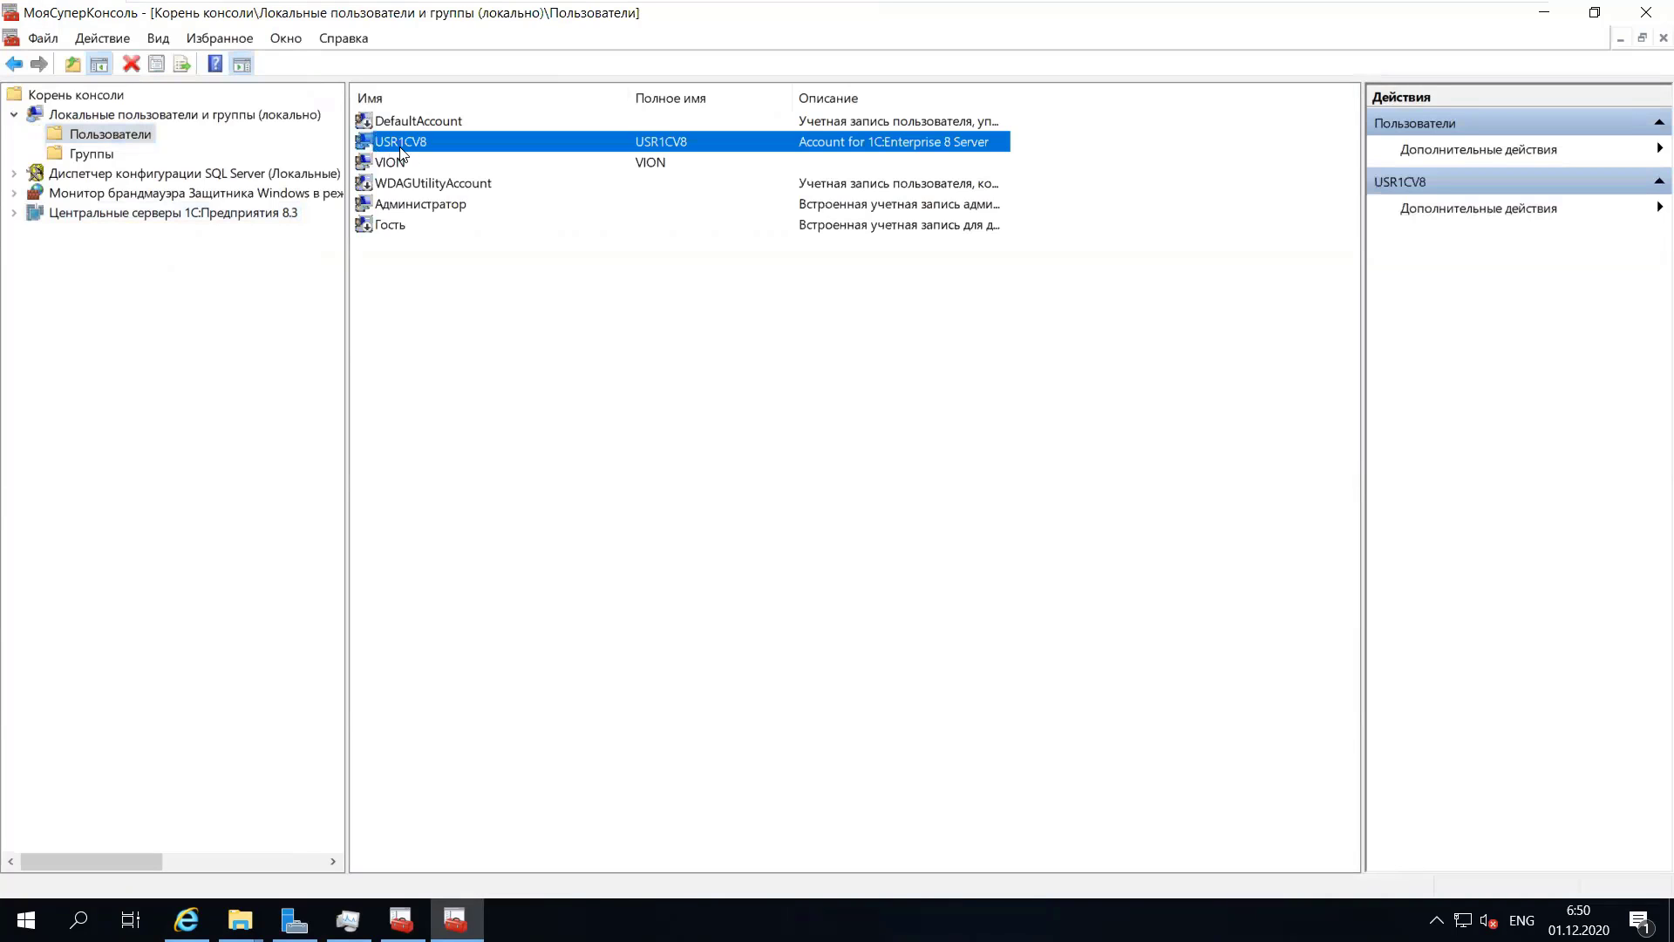
double_click(410, 150)
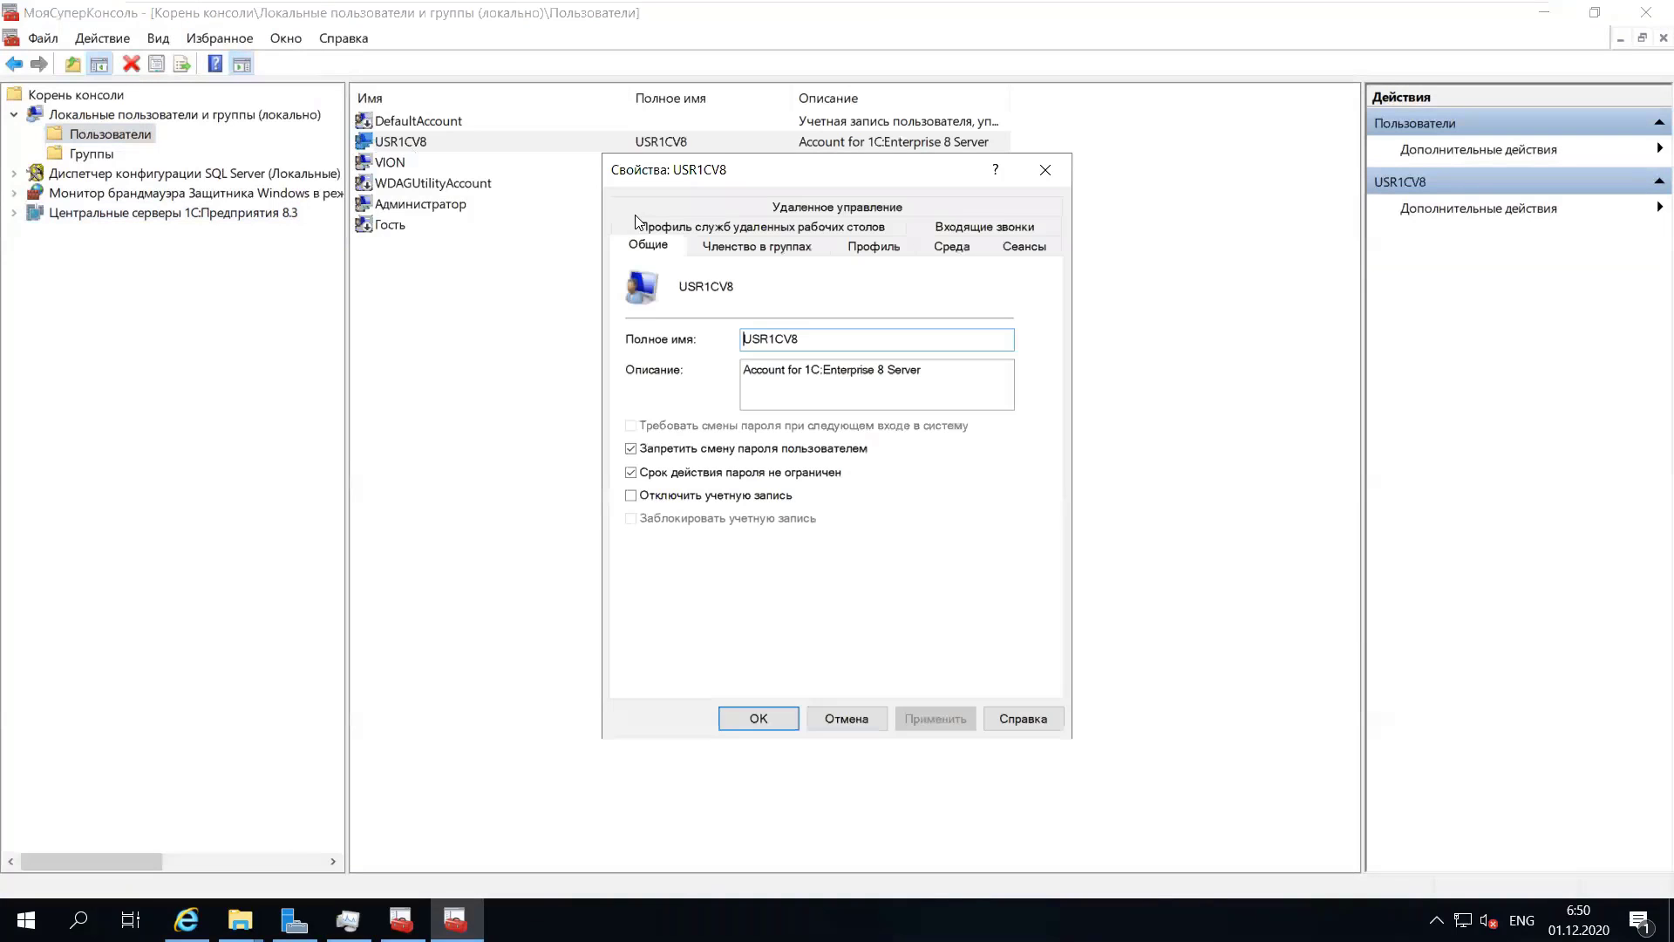
click(771, 251)
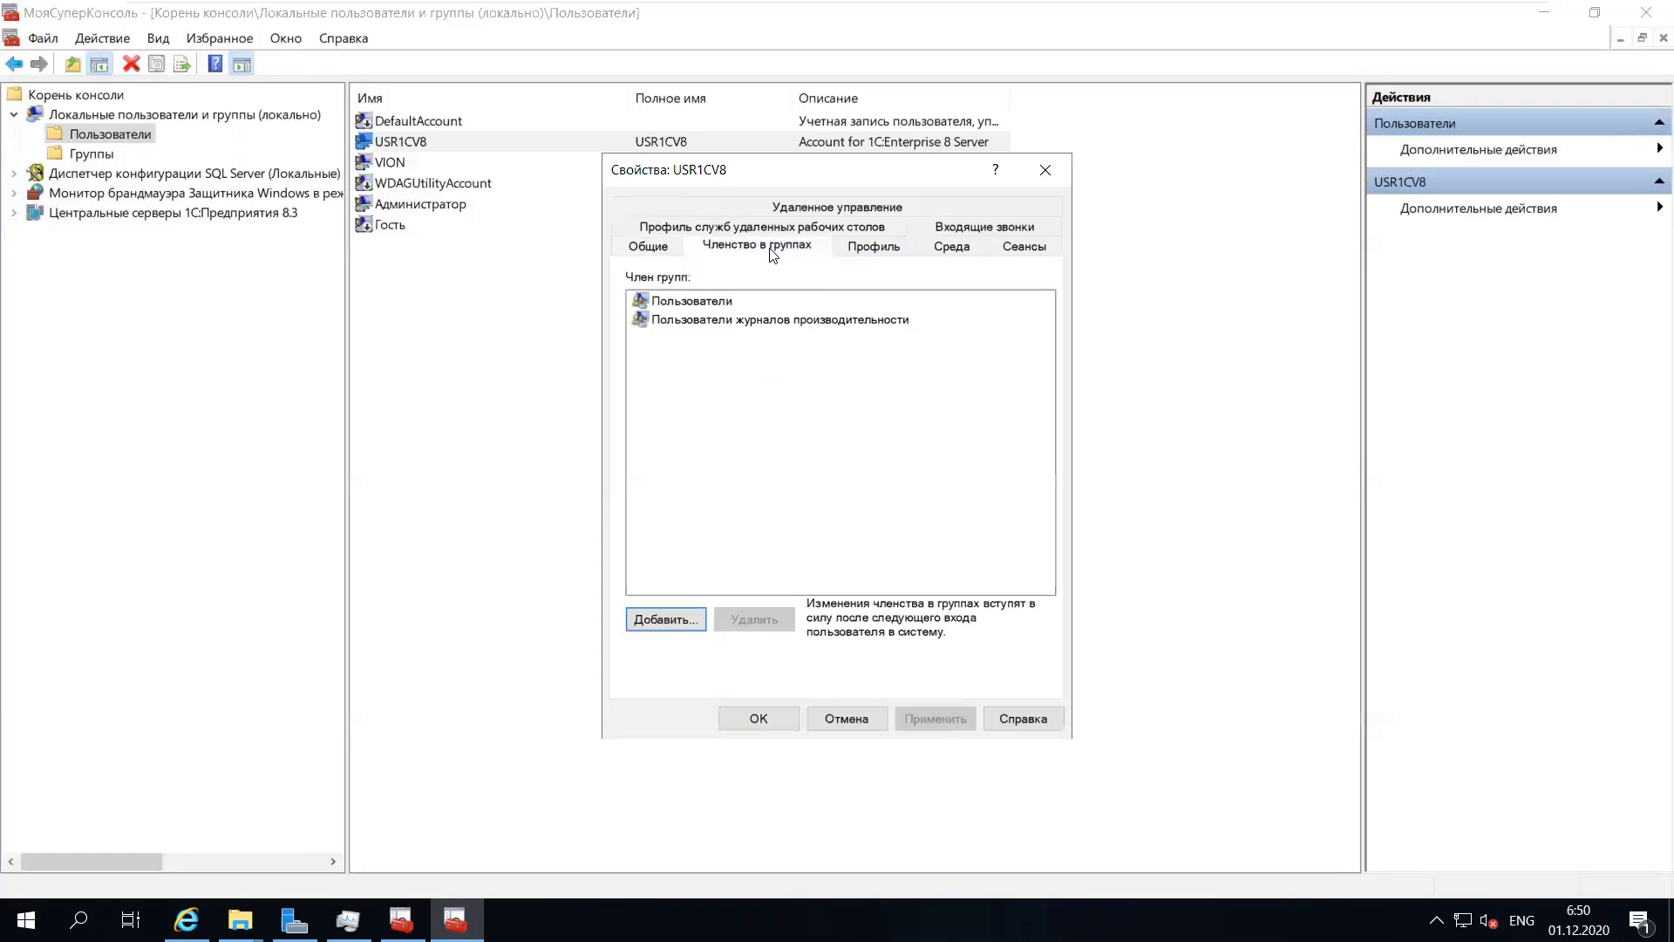
click(693, 307)
click(694, 324)
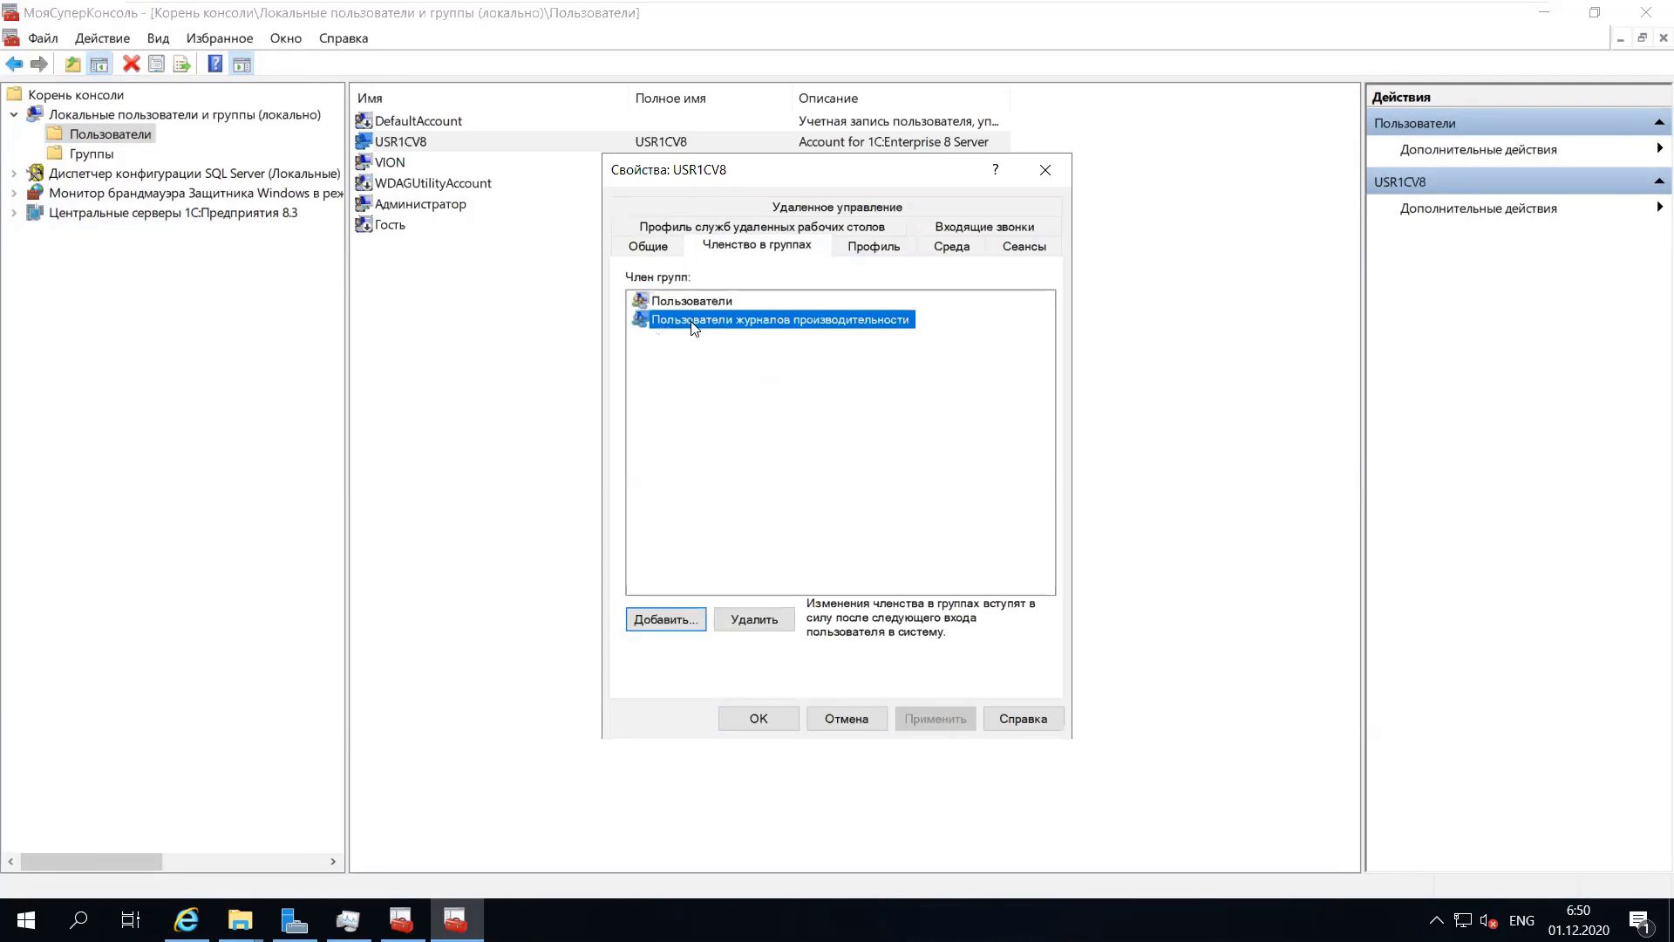
drag(782, 175, 714, 142)
click(630, 264)
click(632, 286)
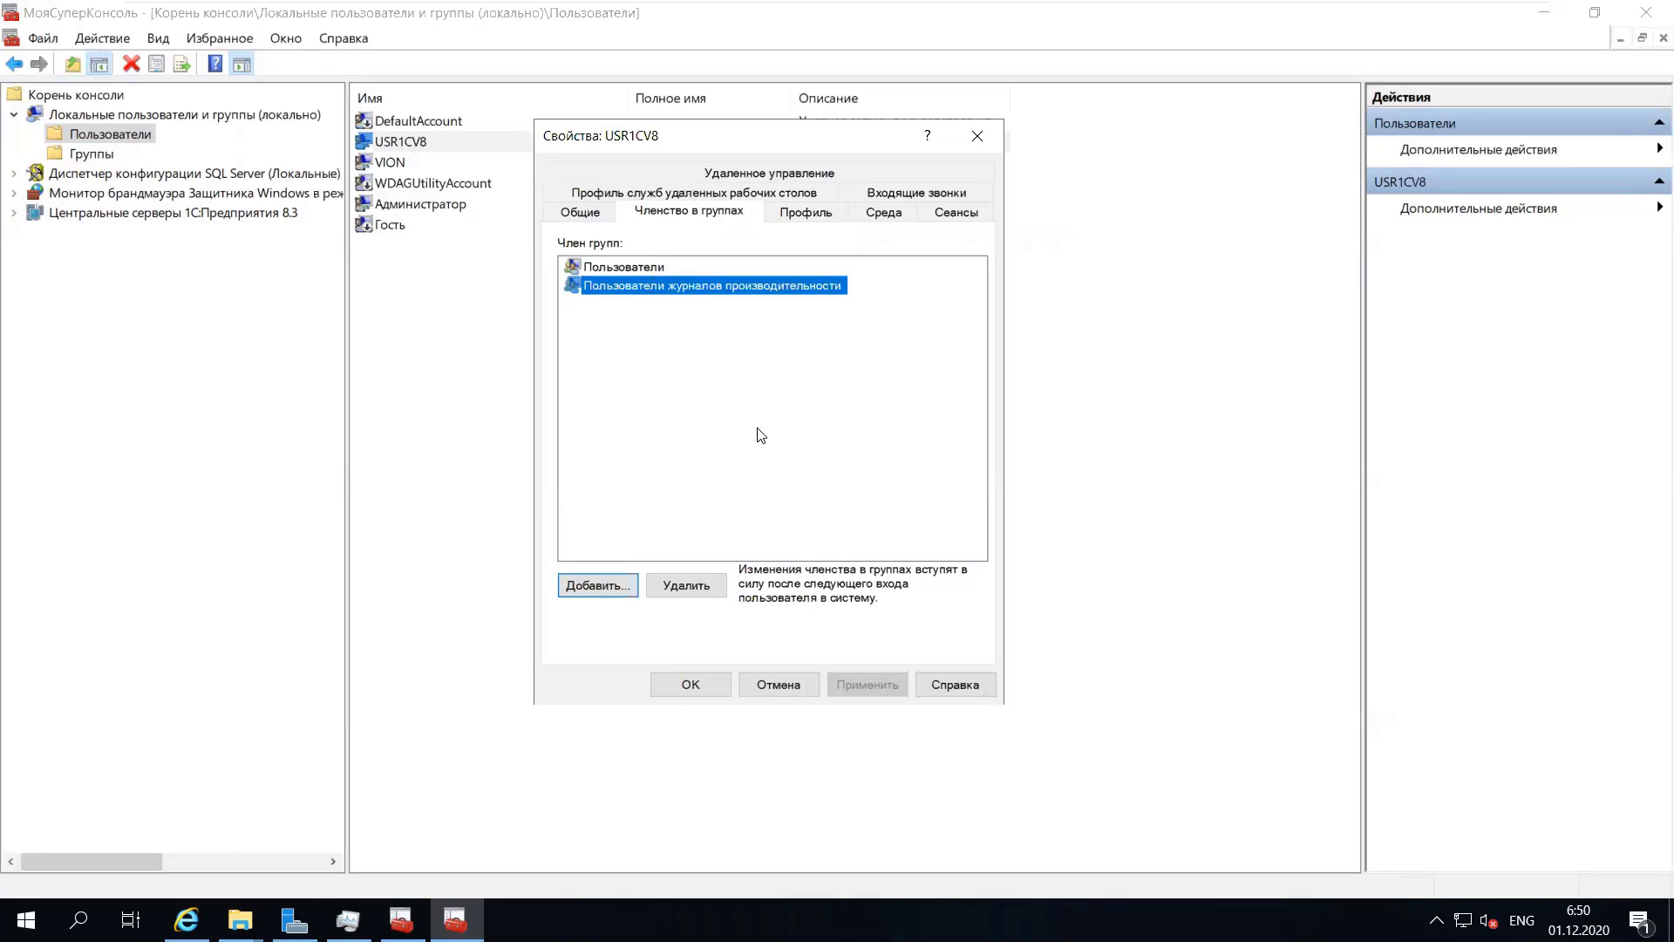
key(Escape)
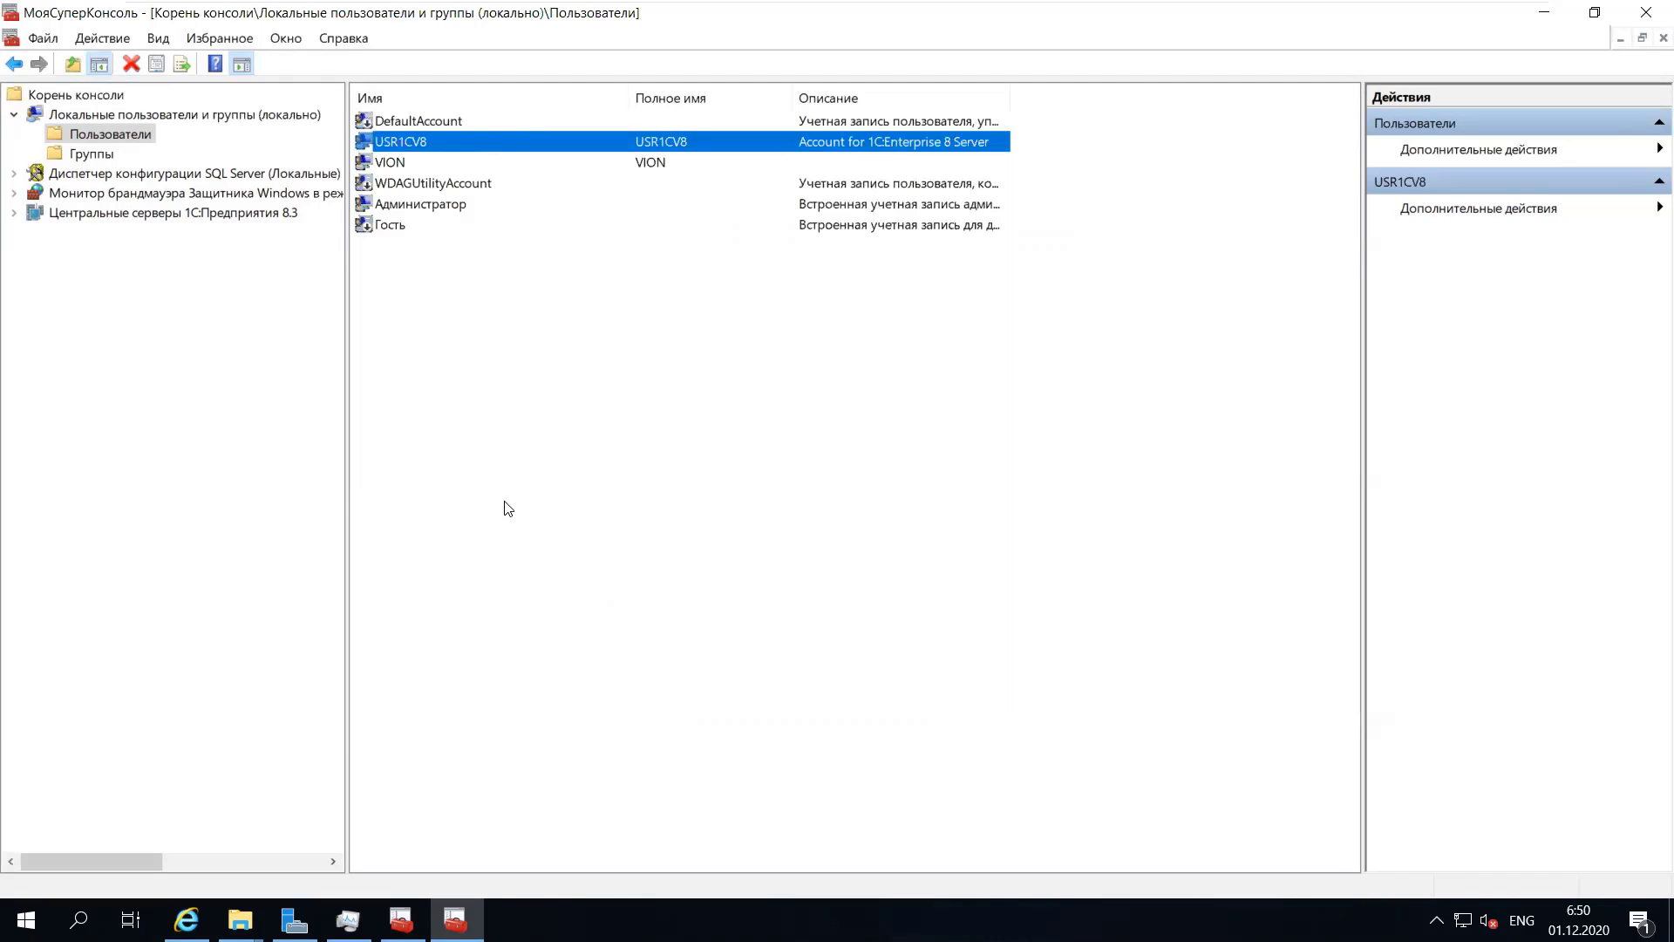
- Open Services from Administrative Tools in standard view, maximized, then close it
click(27, 920)
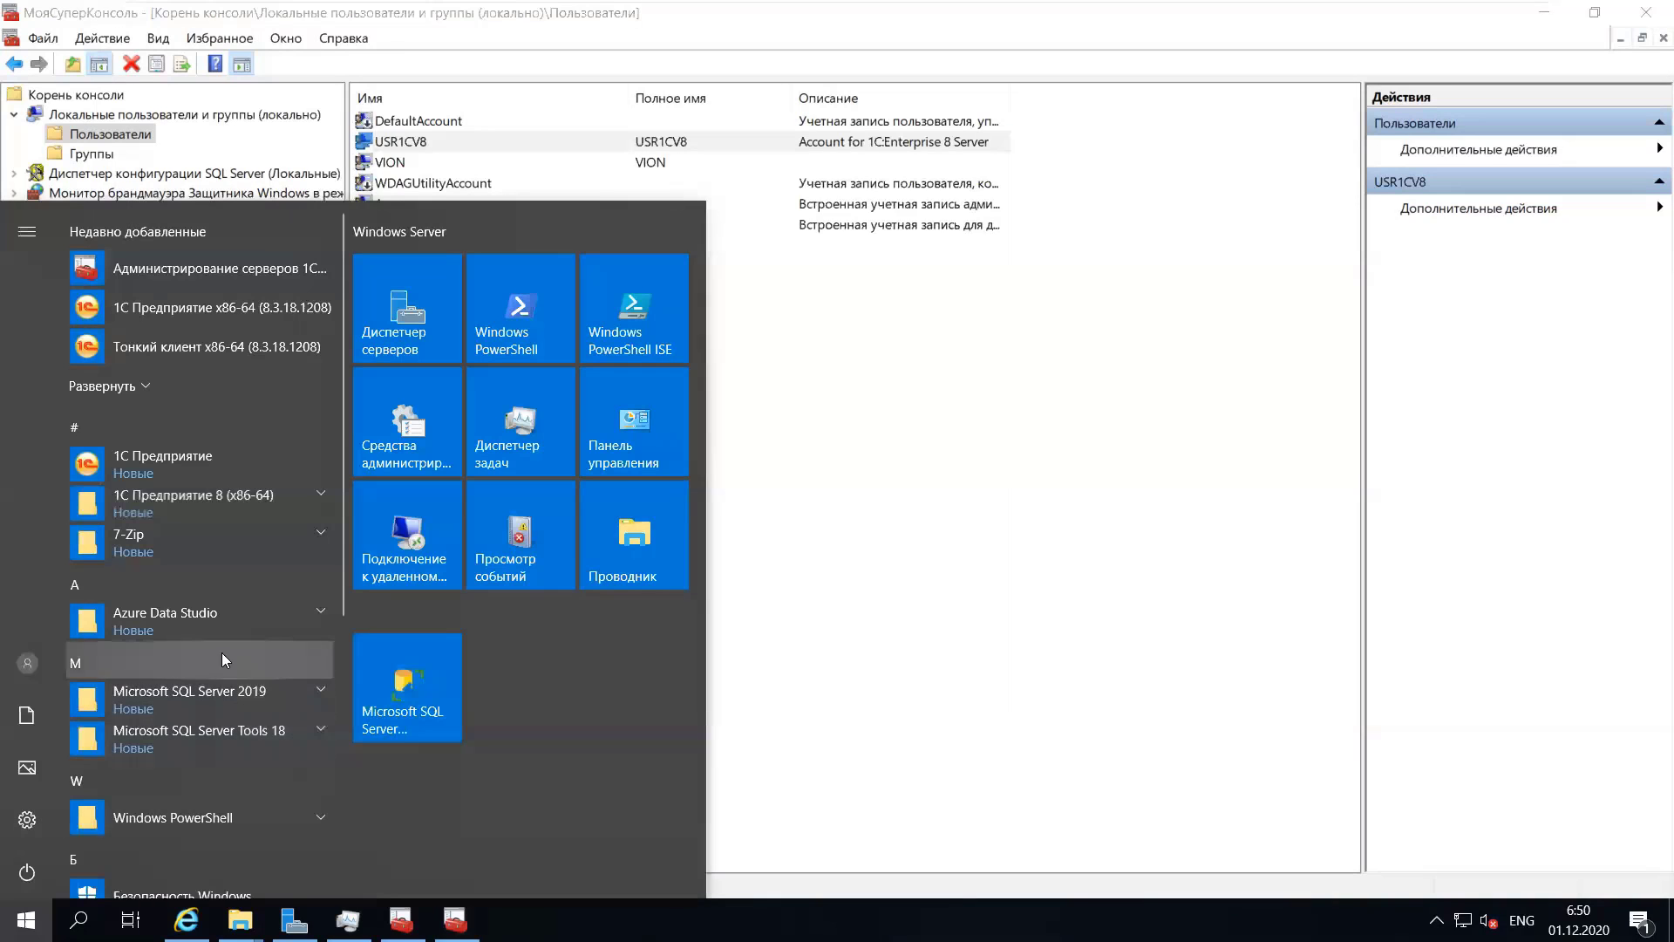
click(395, 436)
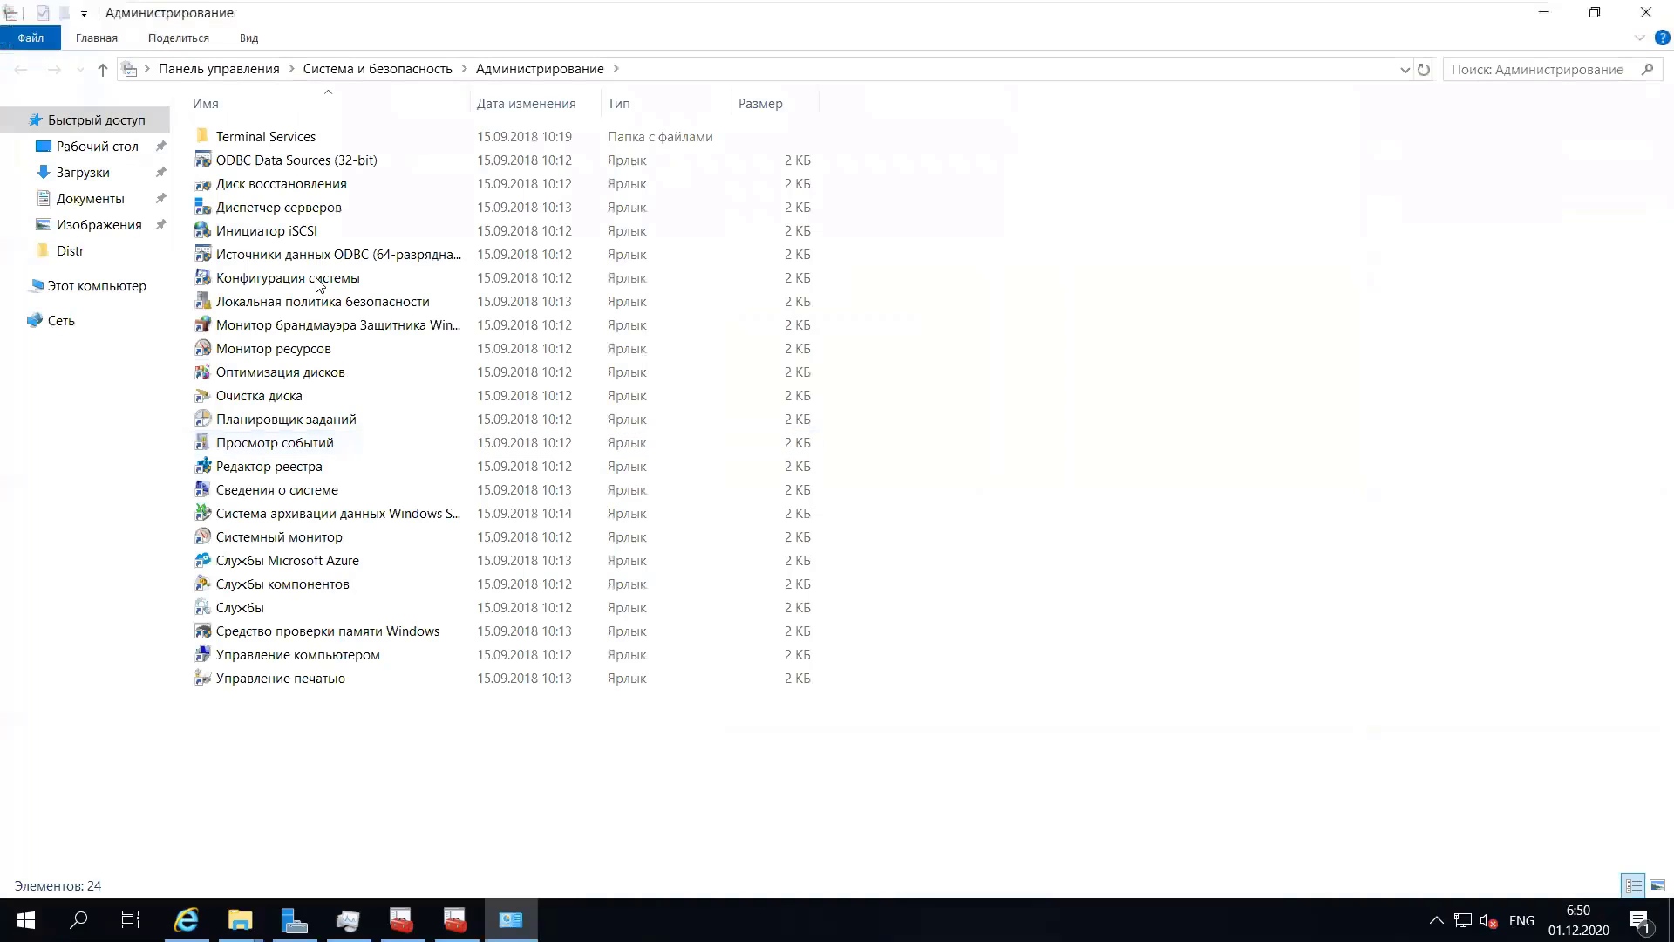
click(223, 613)
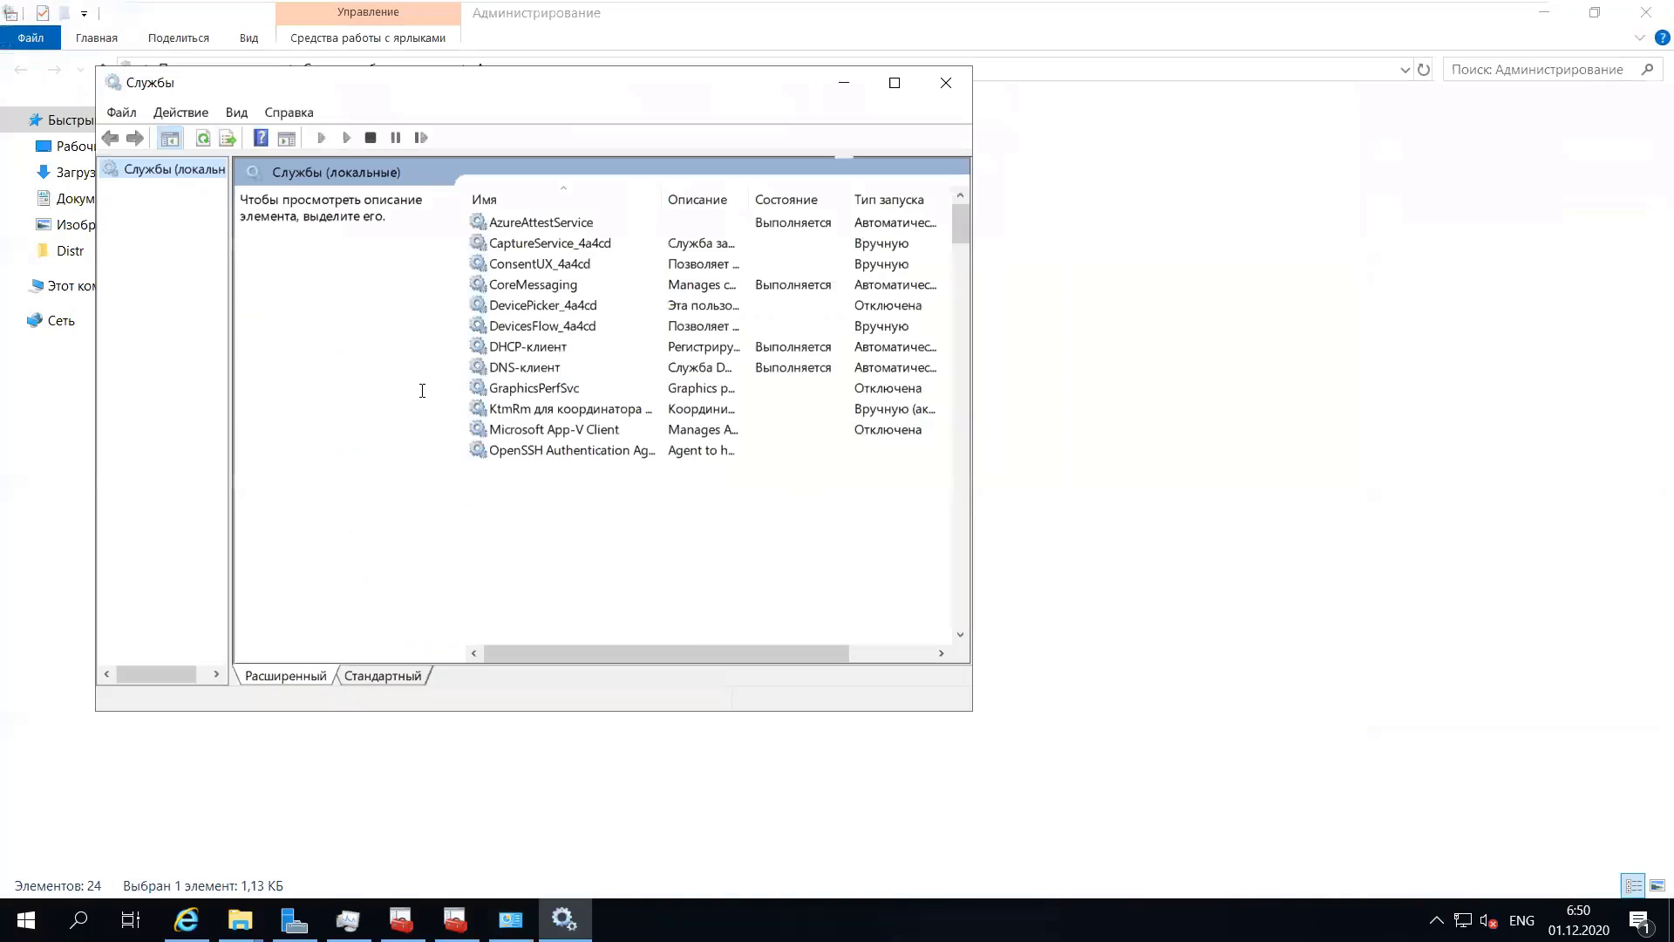
click(385, 679)
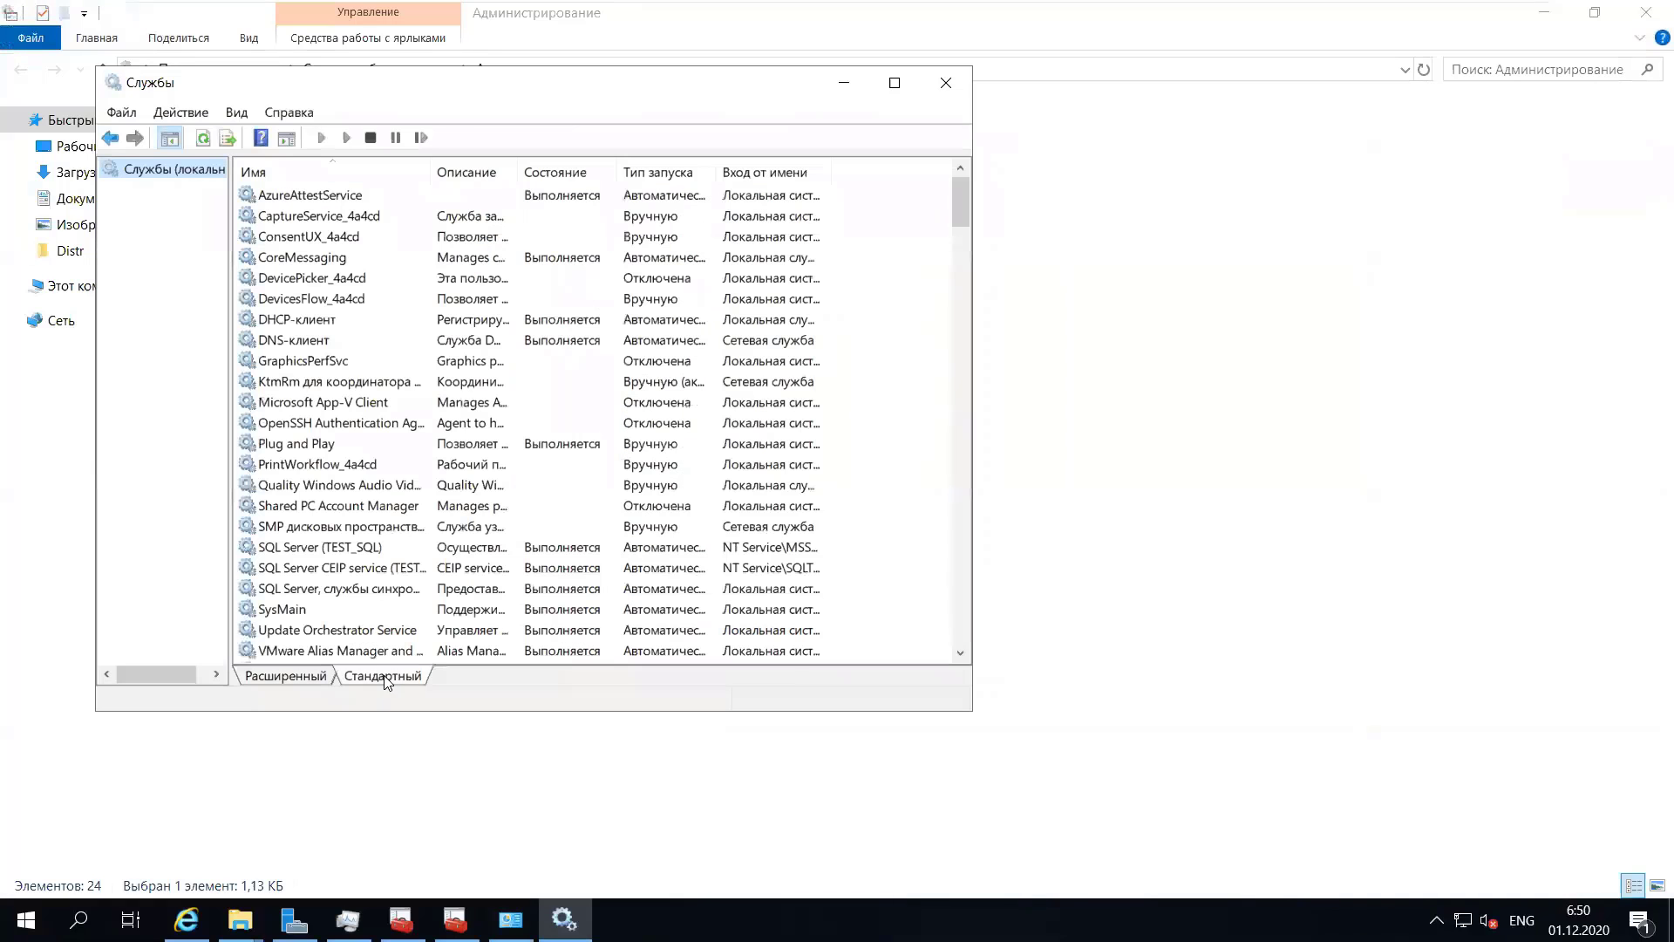
click(895, 84)
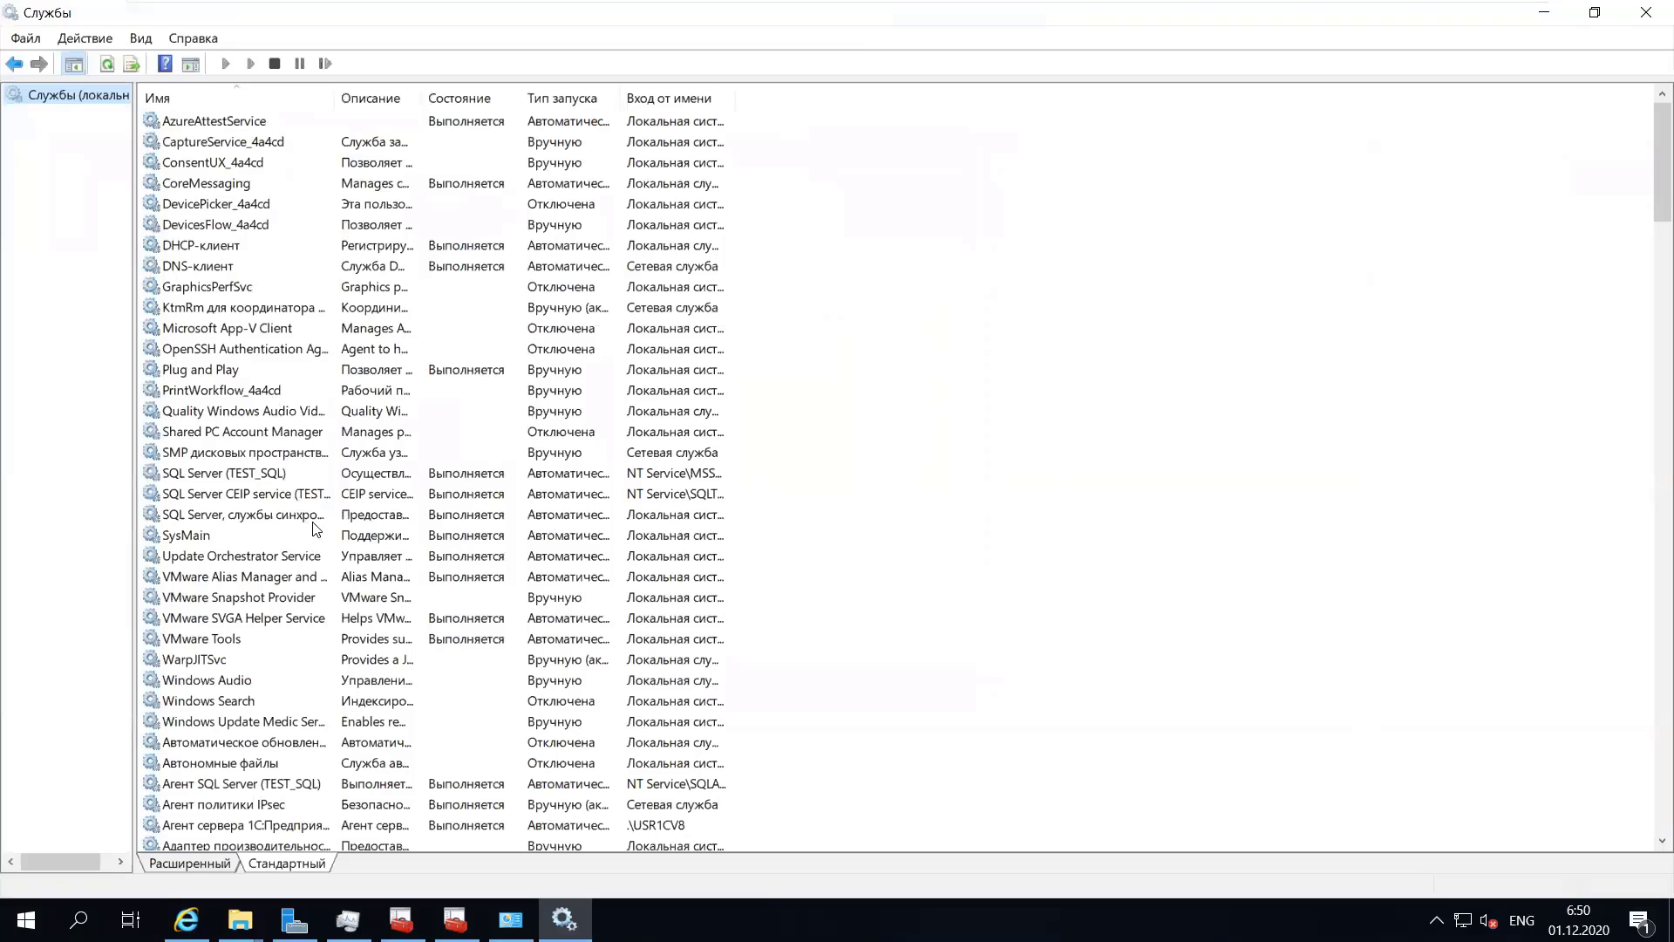
scroll(316, 529, down, 5)
scroll(316, 529, up, 4)
click(1646, 12)
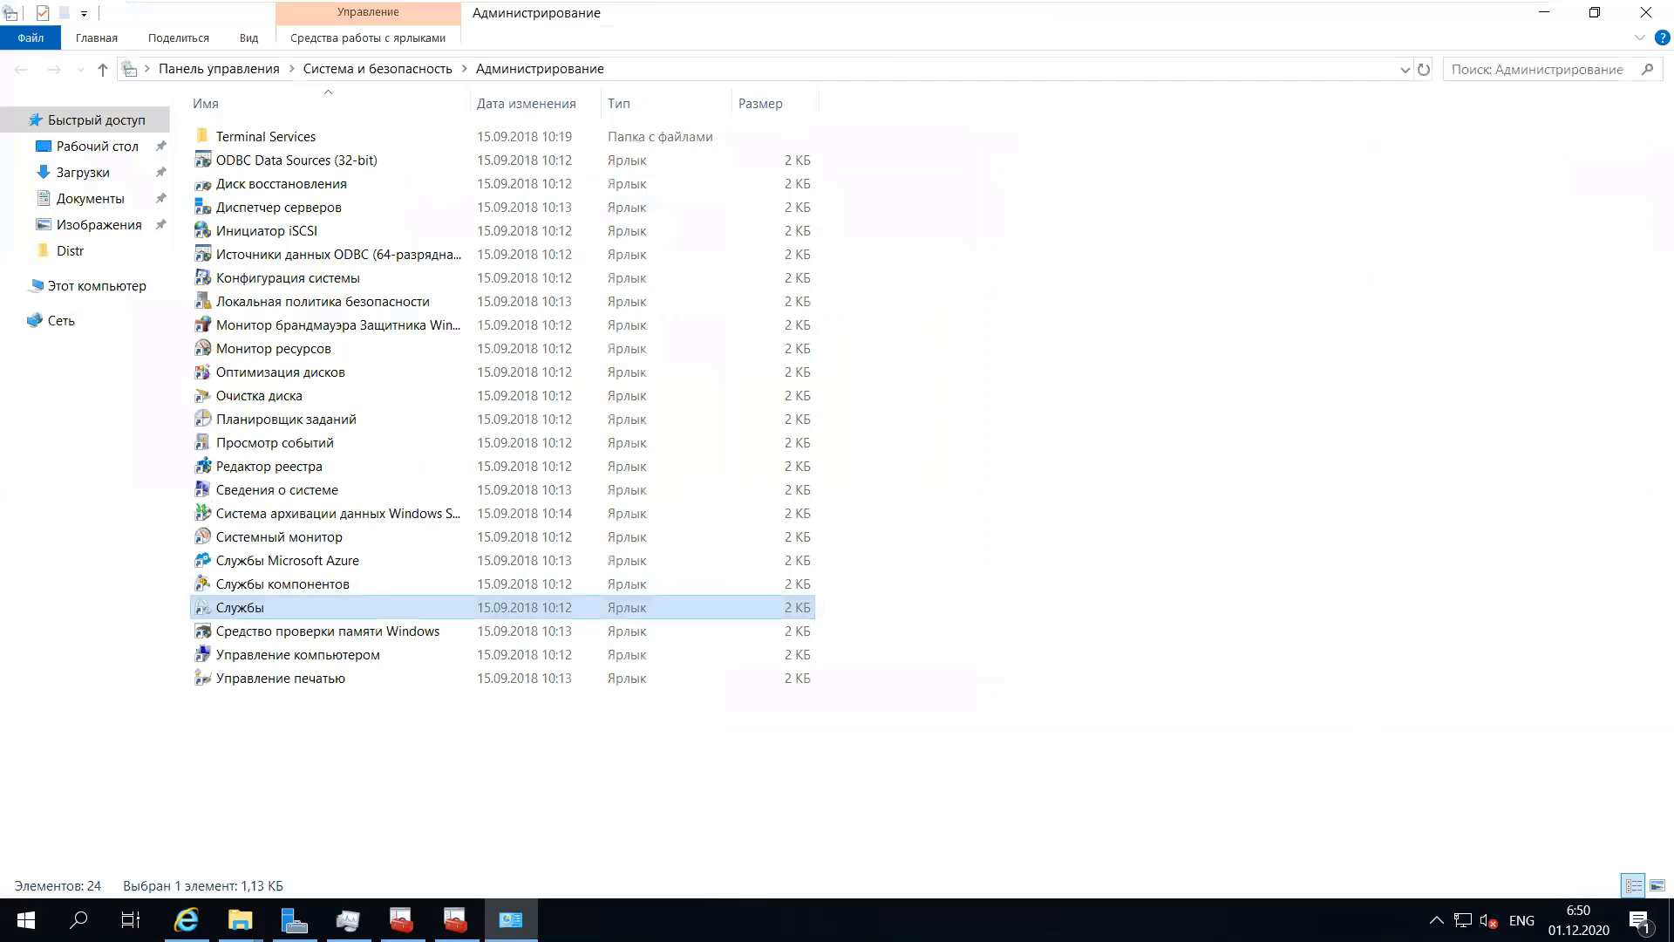
- In Task Manager's Службы tab, find the 1C:Enterprise 8.3 Server Agent and jump to its process
key(ctrl+shift+Escape)
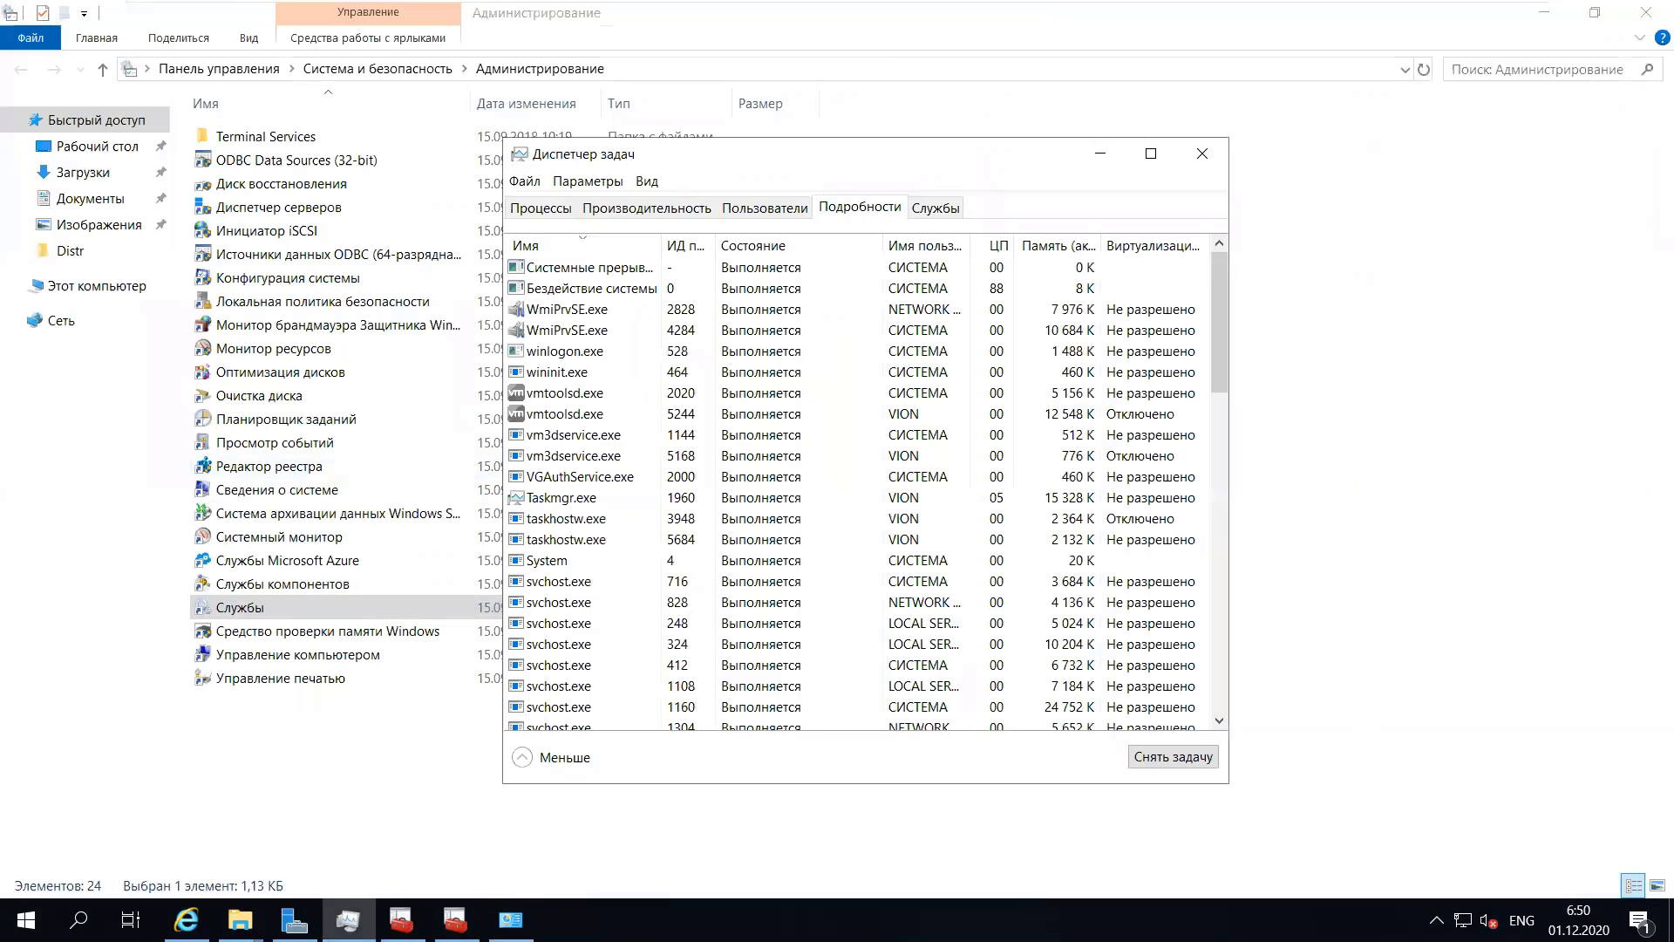
click(798, 151)
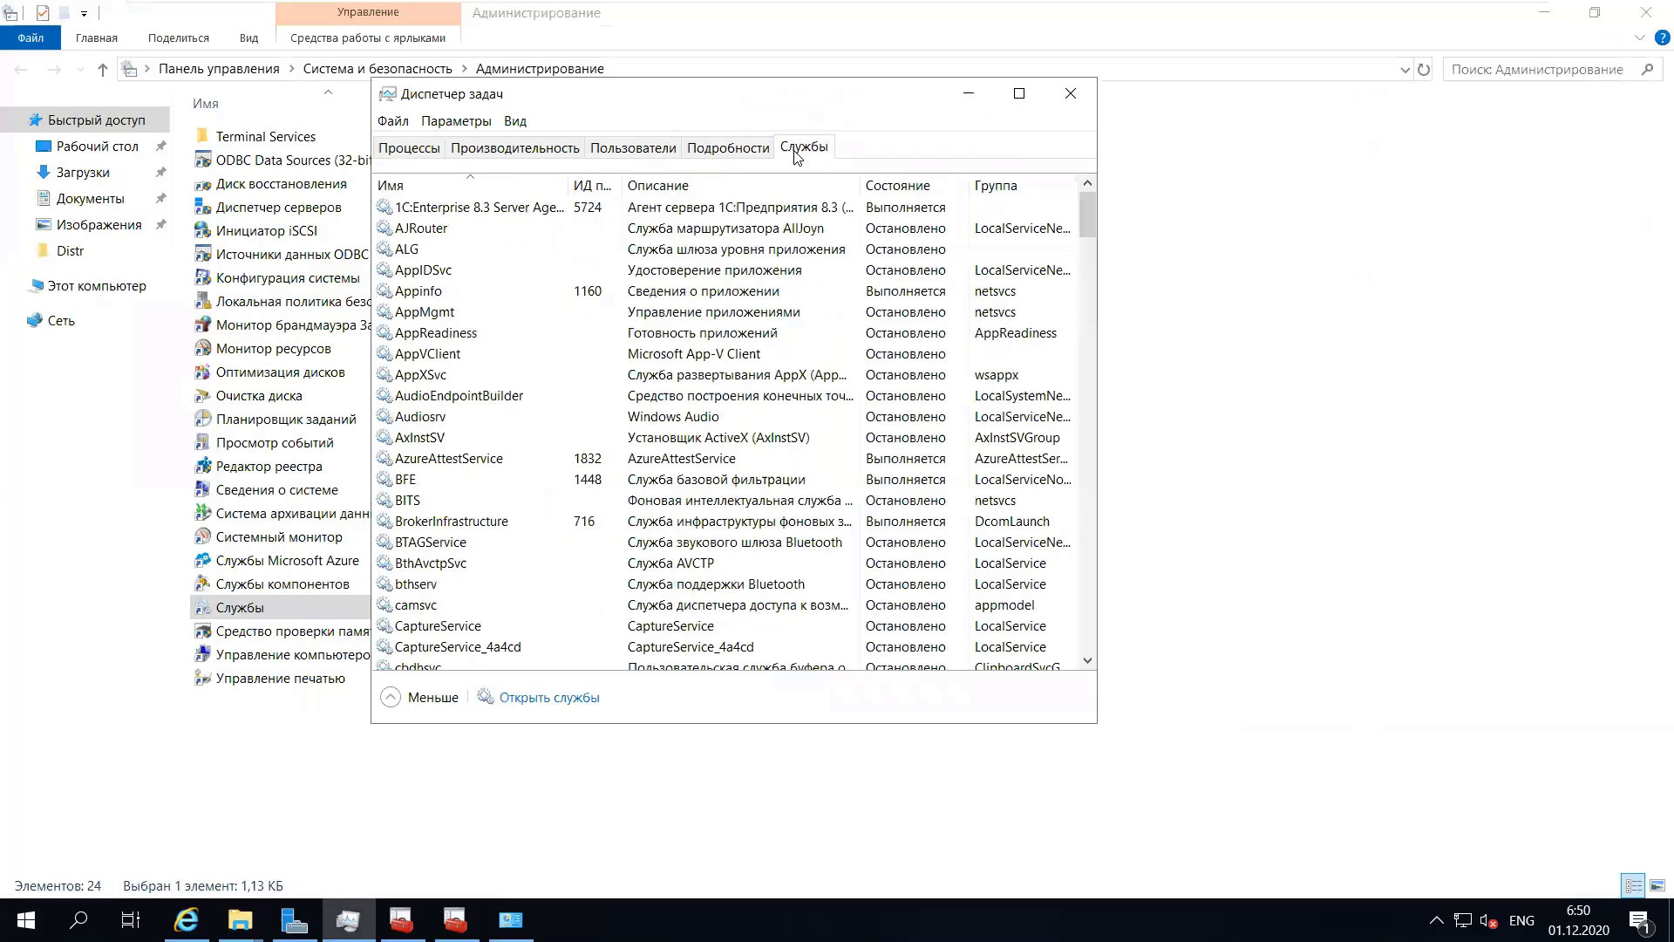
click(497, 214)
scroll(533, 512, down, 15)
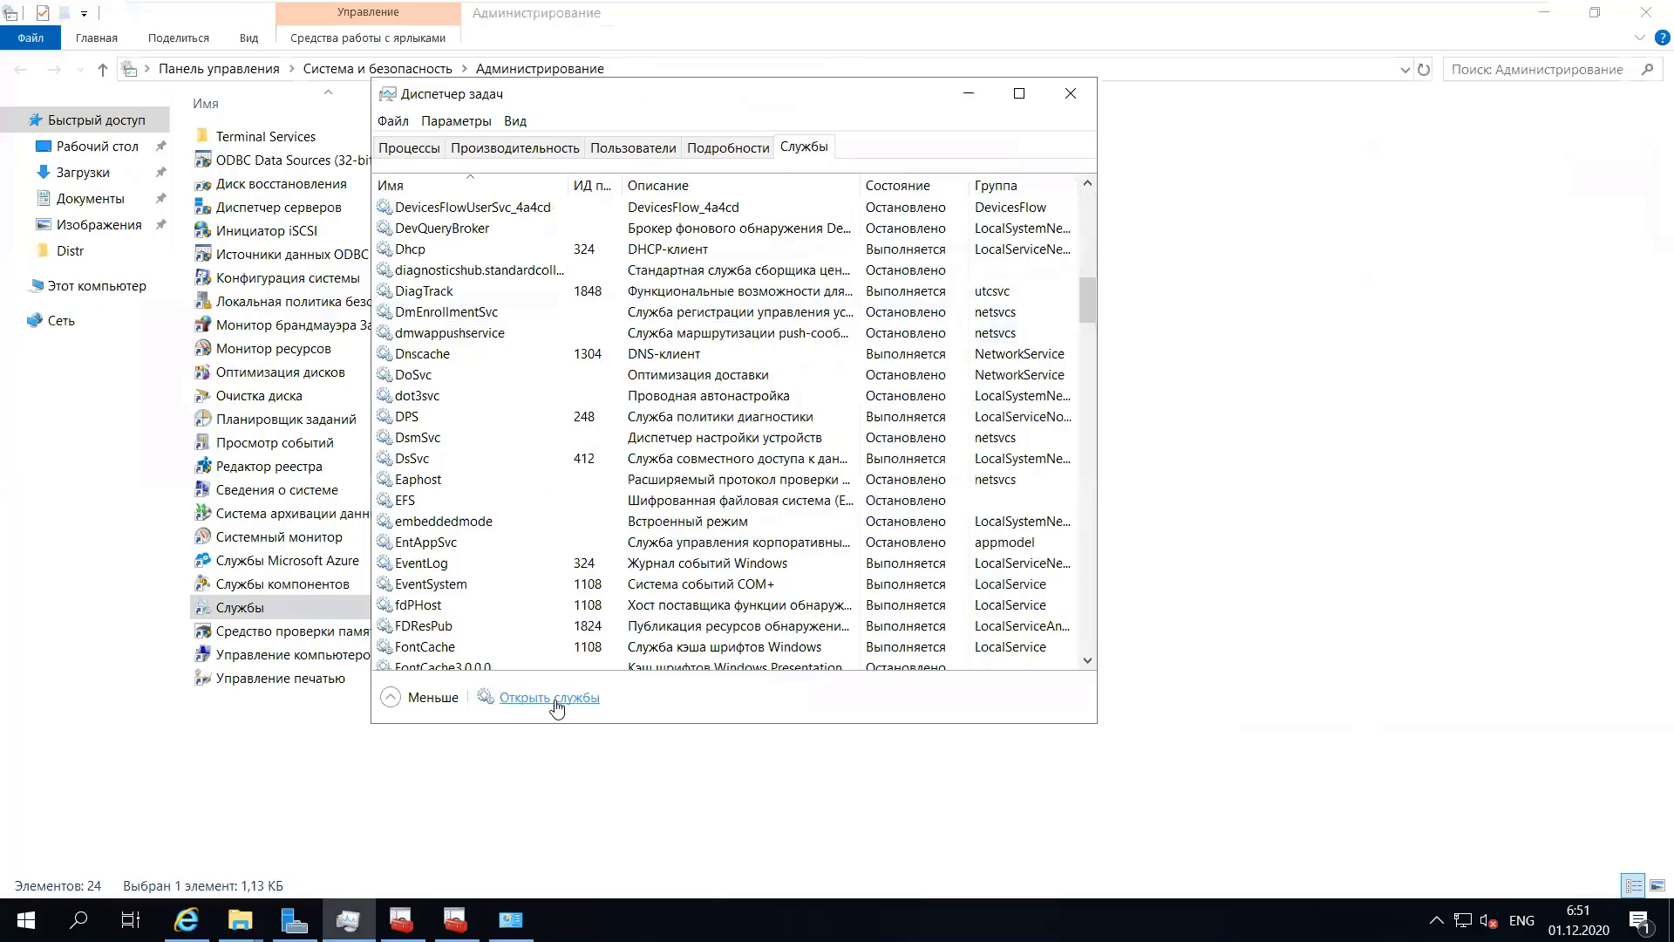
scroll(544, 448, down, 5)
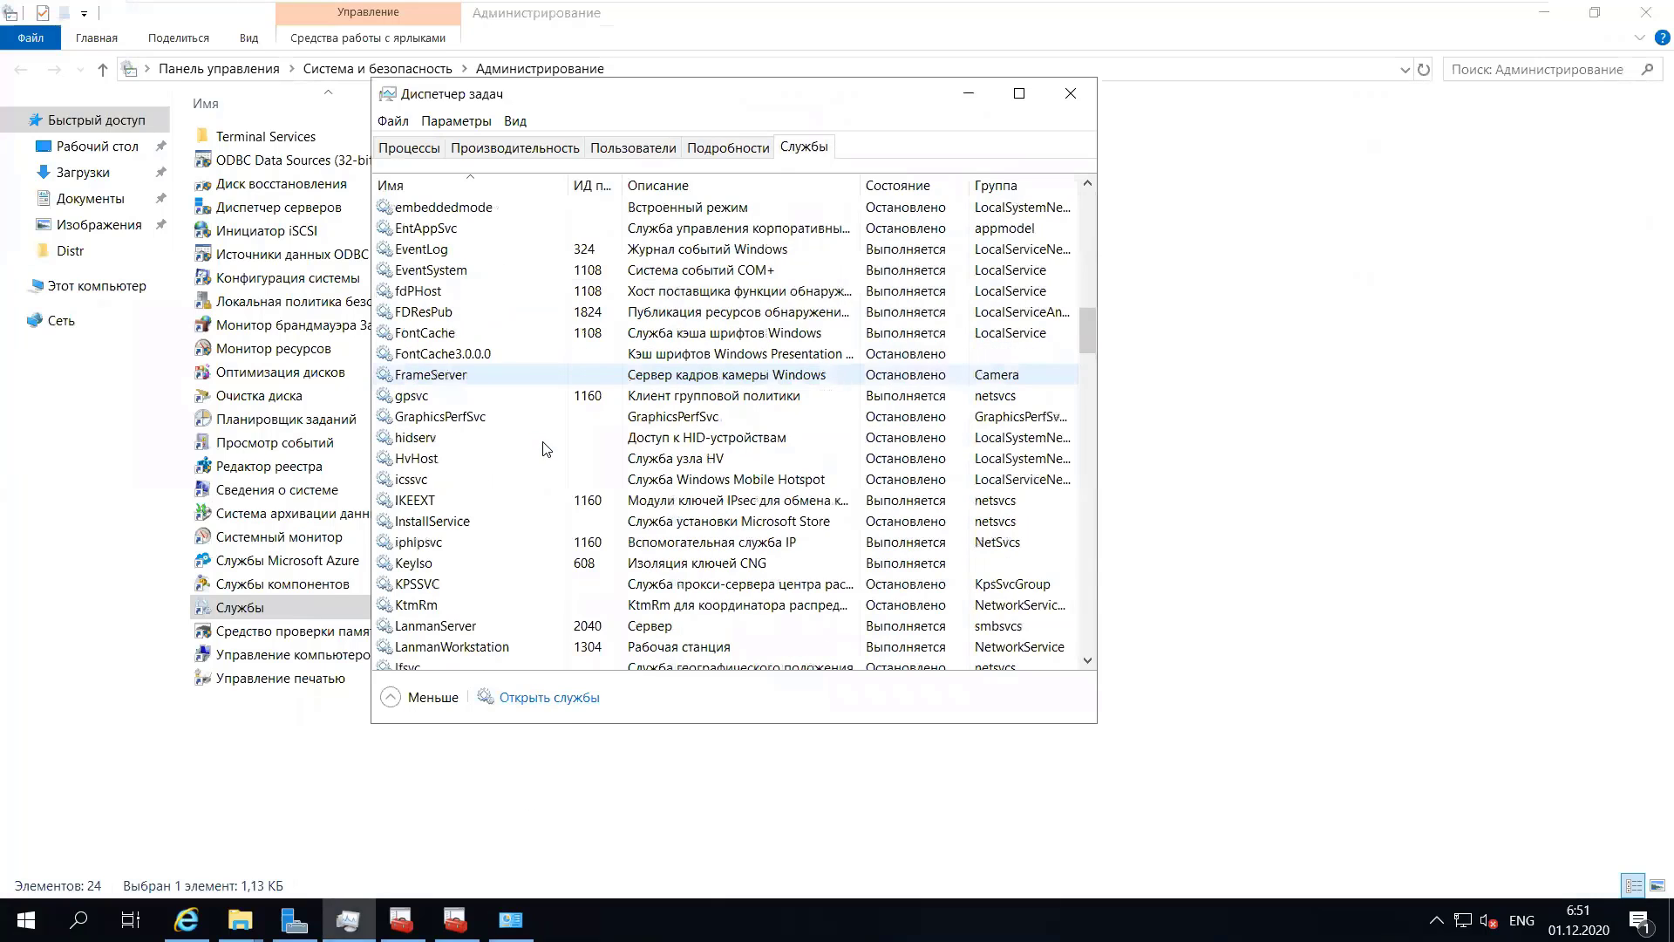
scroll(544, 448, up, 20)
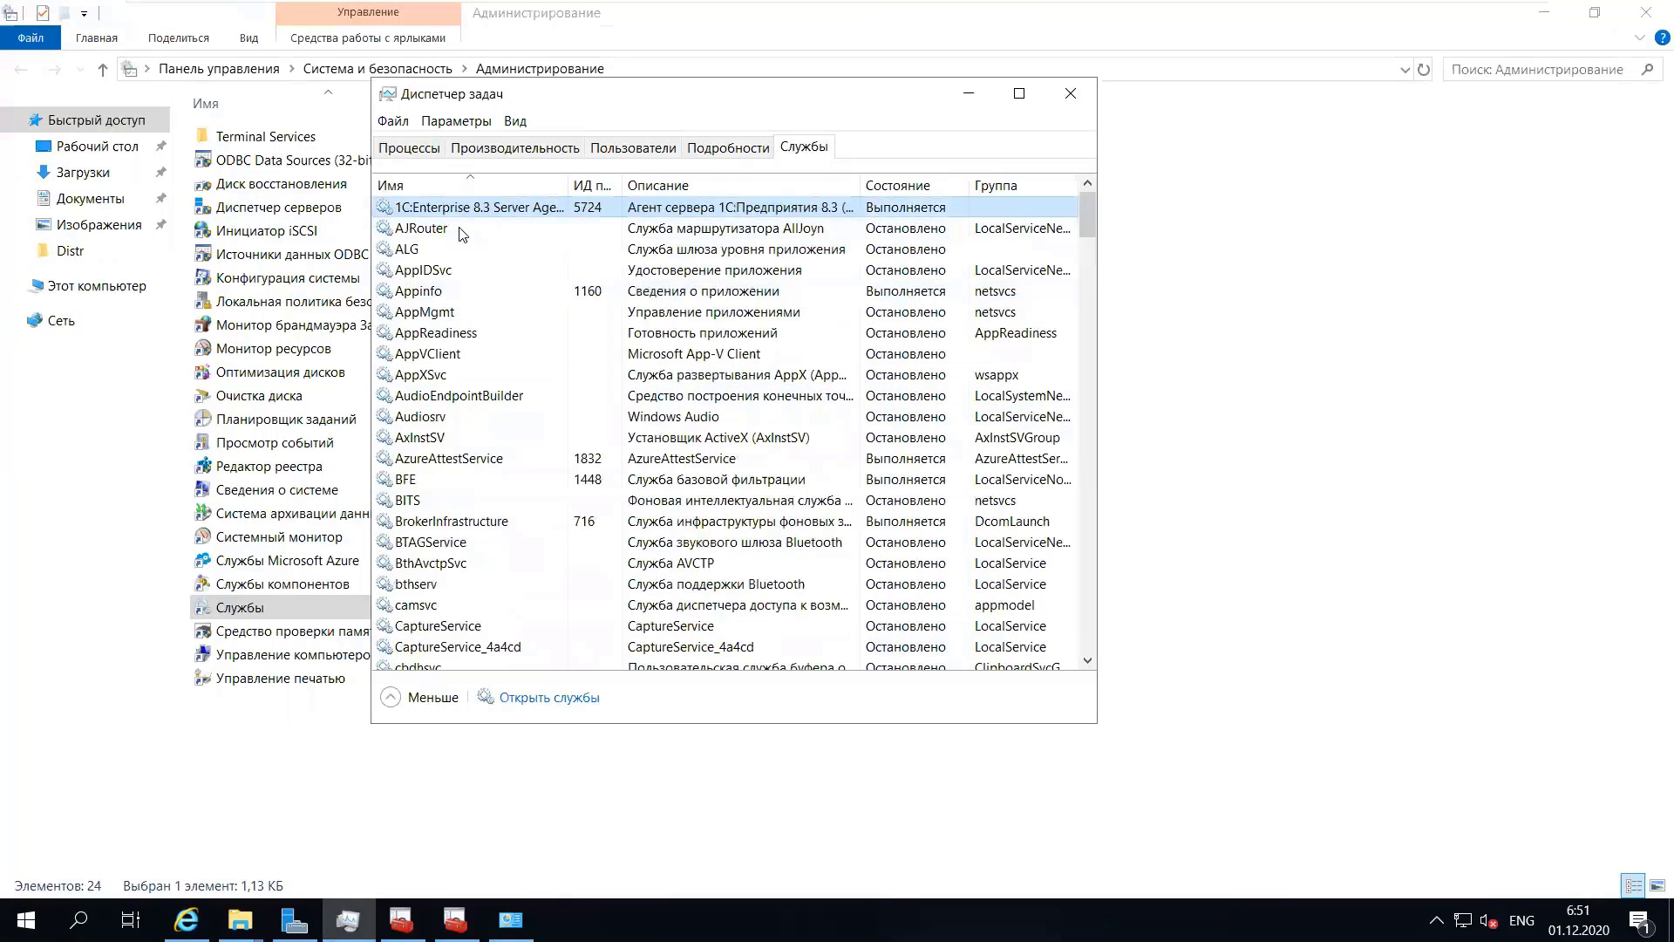
right_click(460, 214)
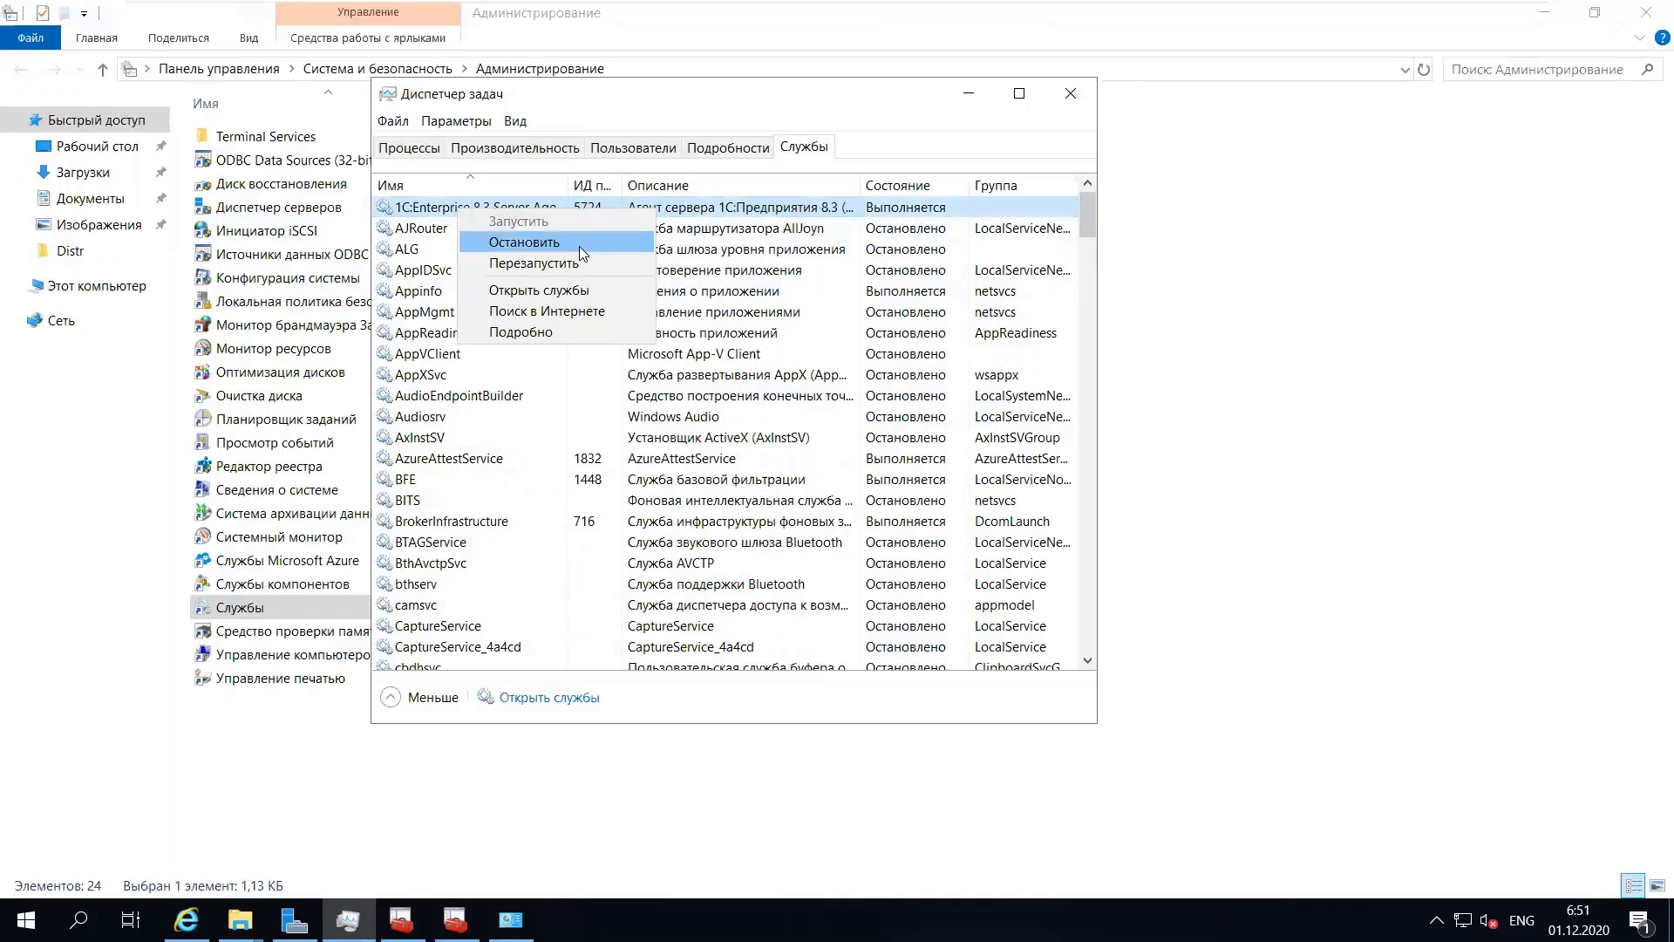
click(551, 332)
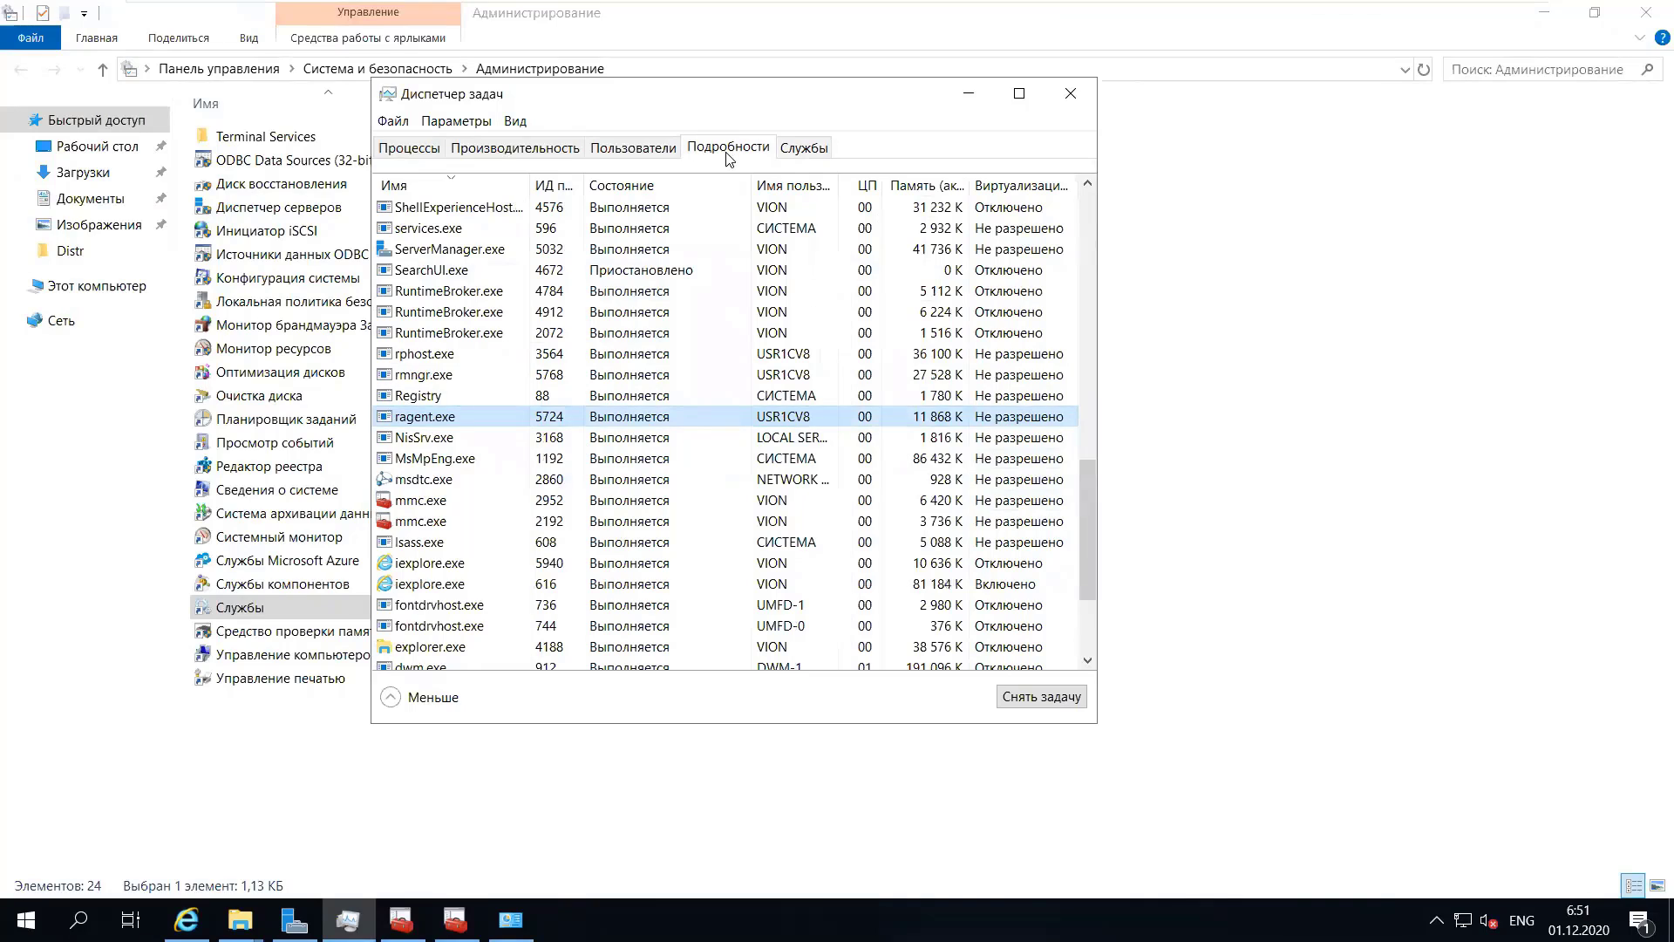
- Widen the Имя column in Службы so the full 1C server agent name shows
click(804, 148)
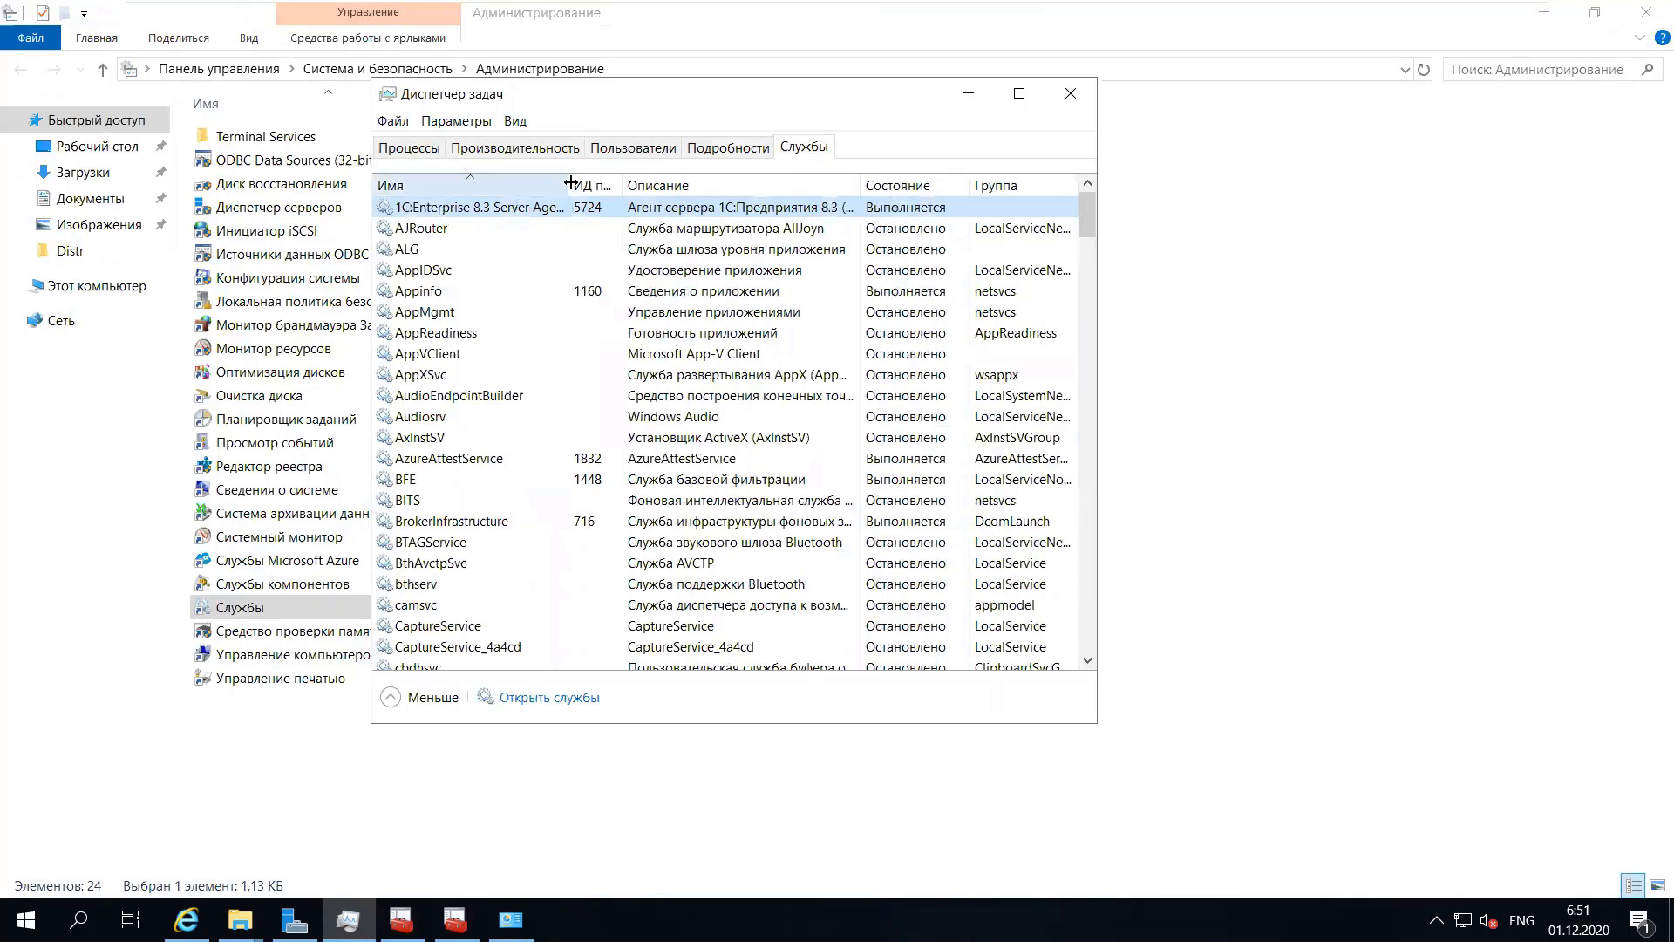
drag(570, 185, 615, 186)
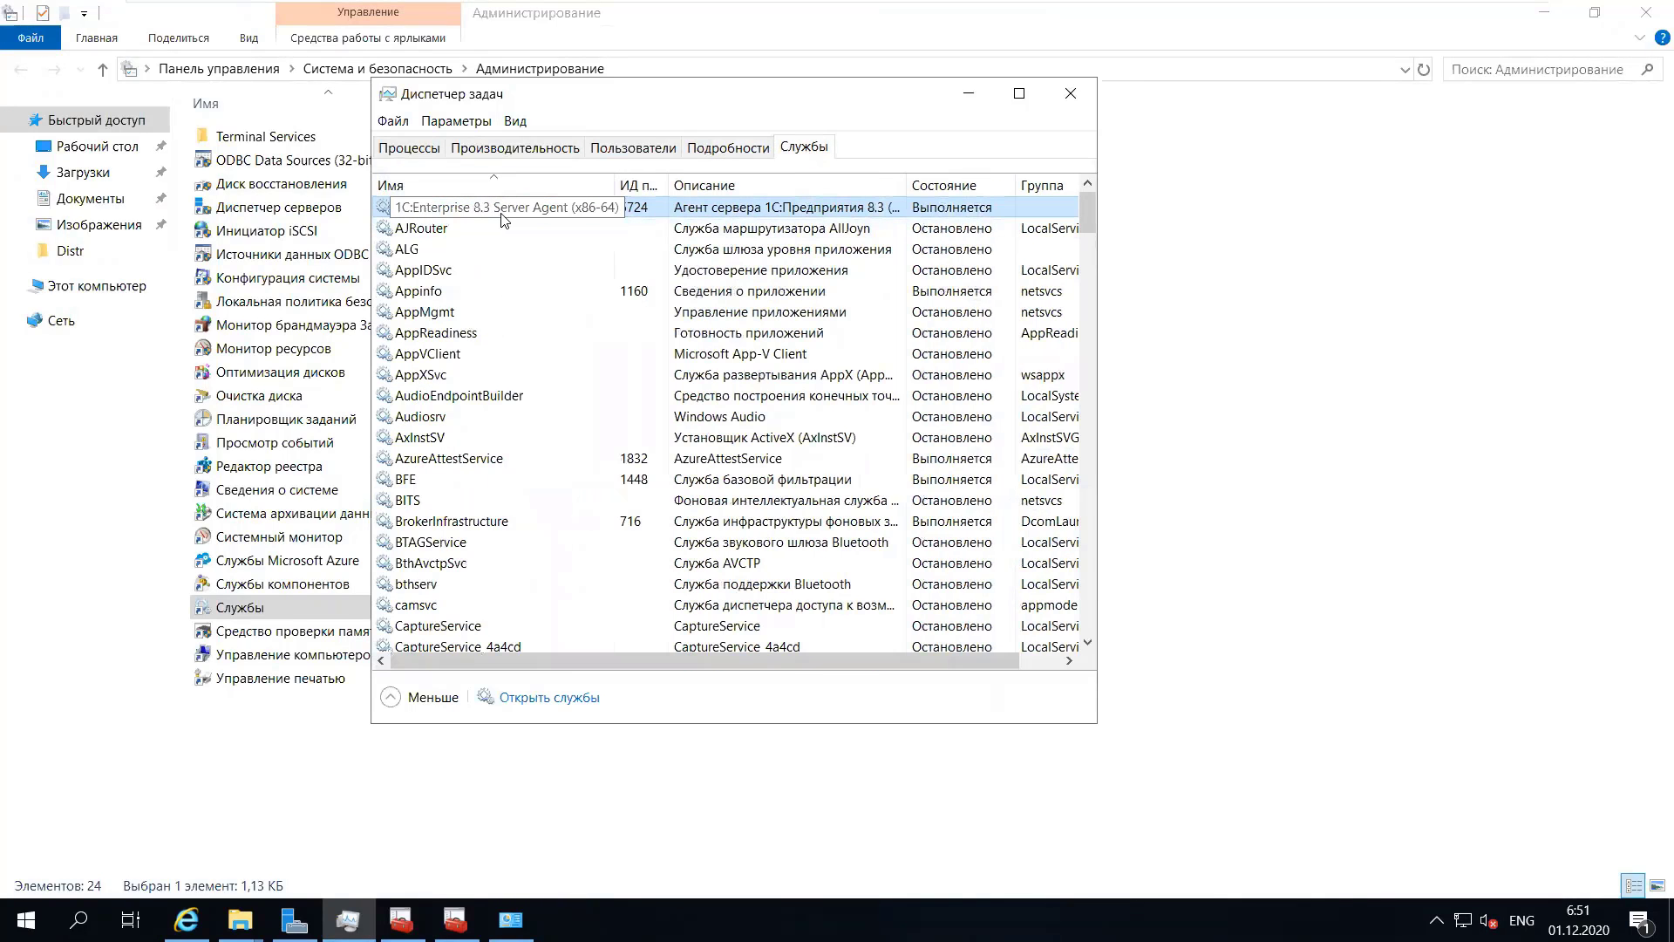
right_click(502, 215)
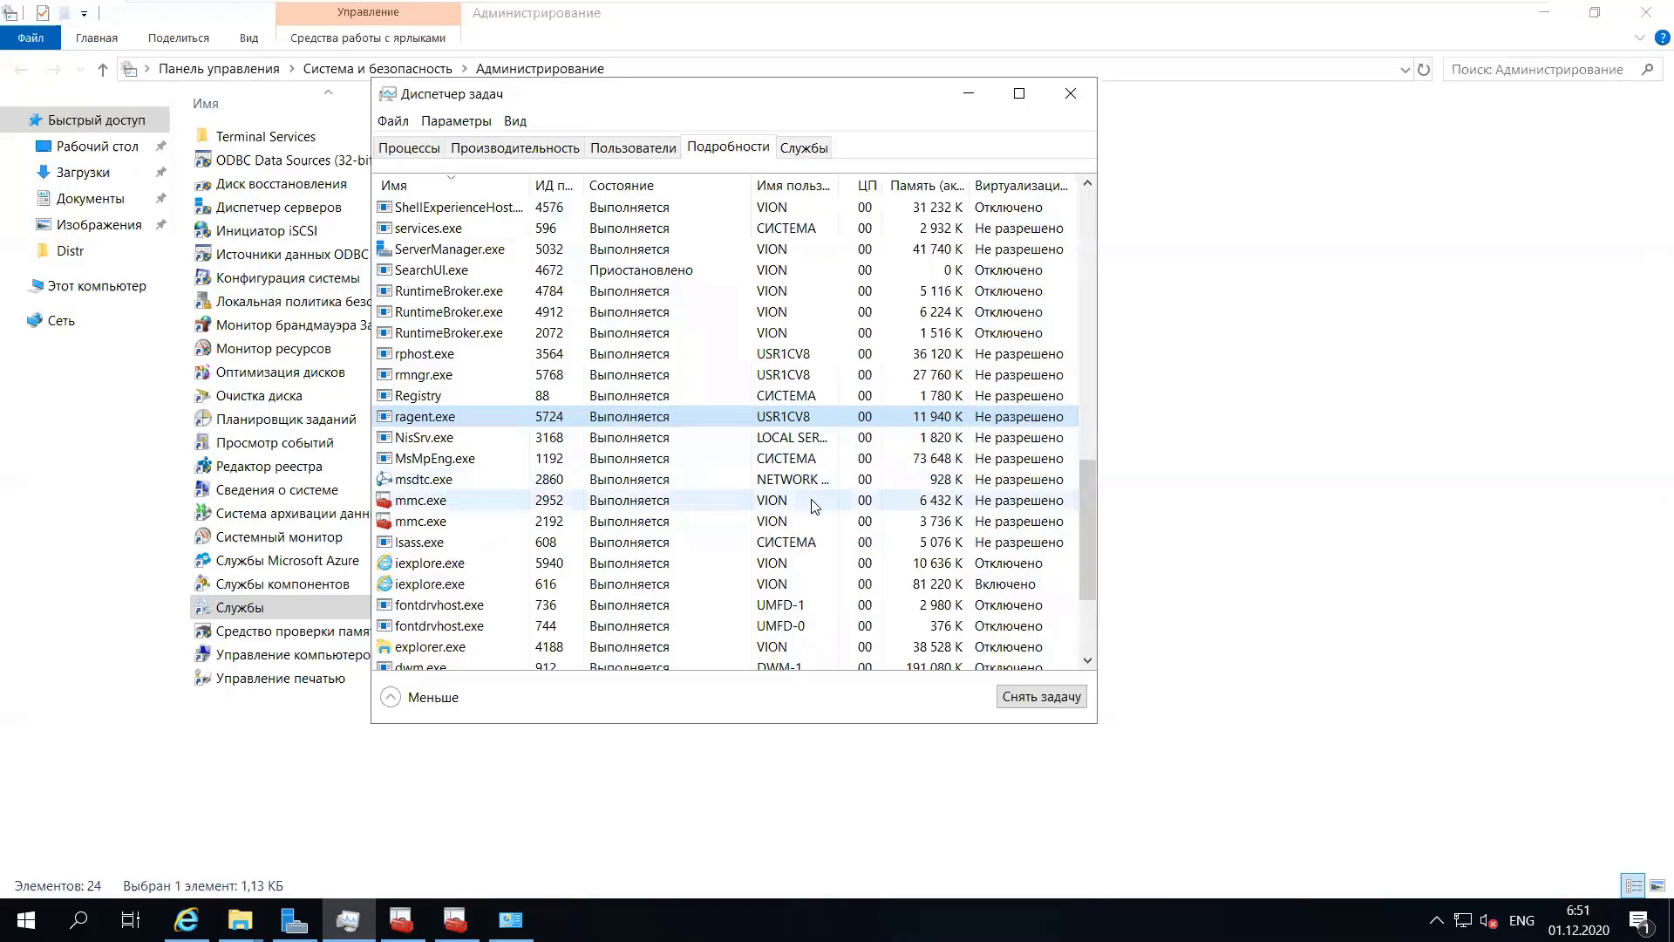
key(ctrl+Tab)
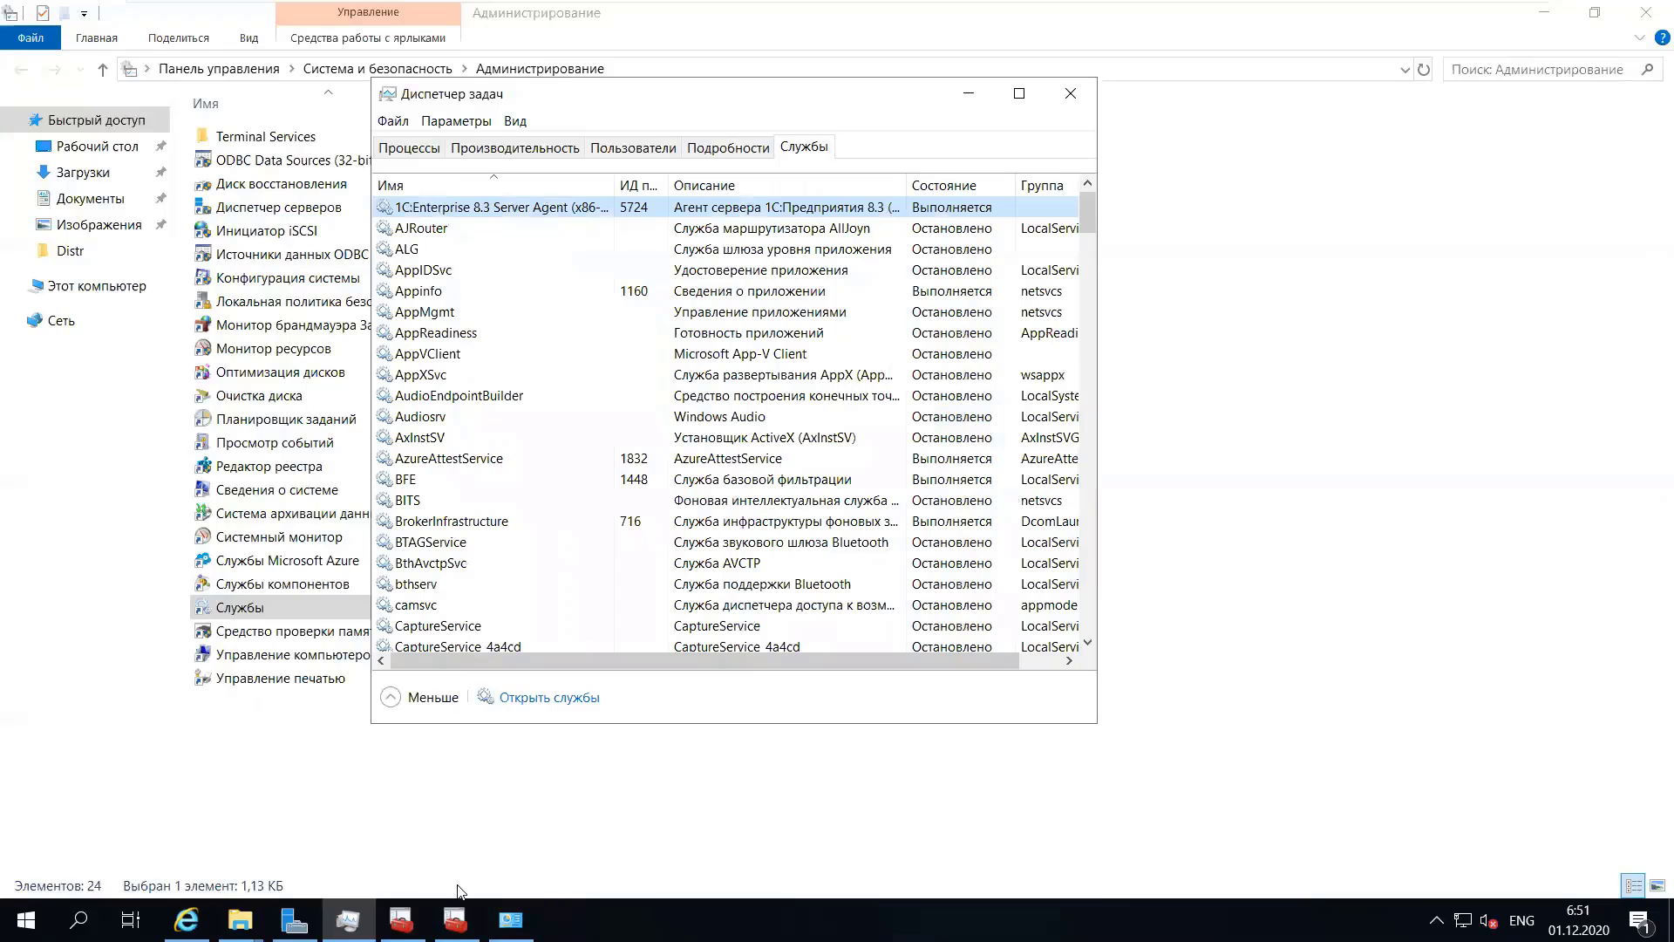
- Bring up МояСуперКонсоль and open Файл > Добавить или удалить оснастку
click(455, 920)
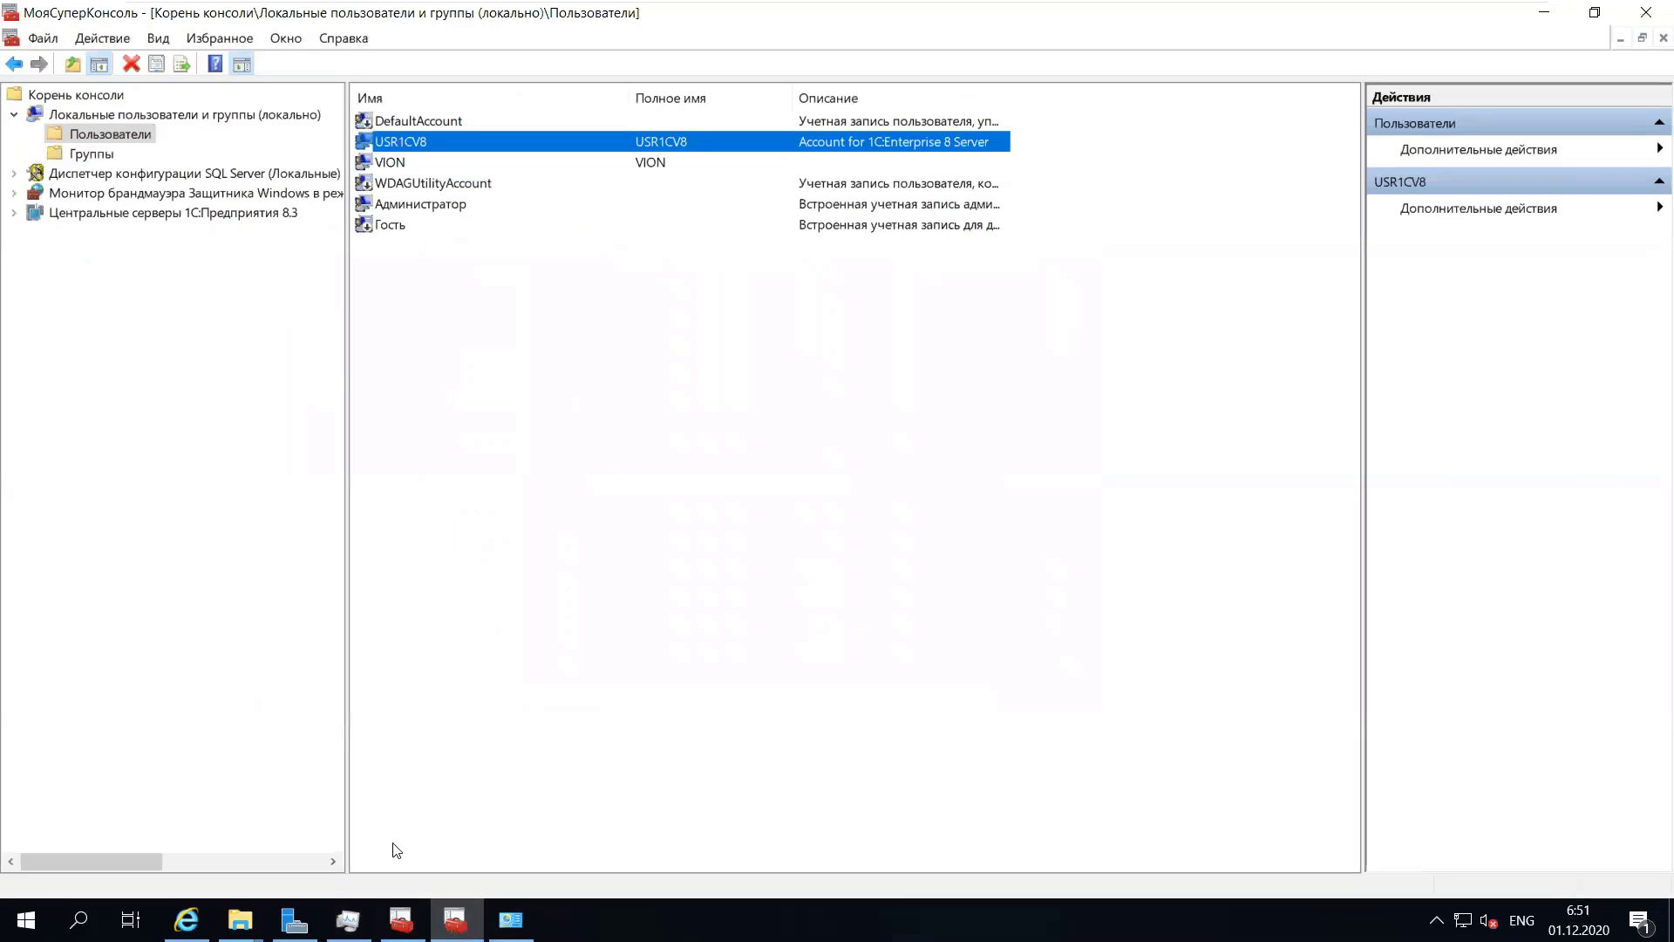
click(15, 116)
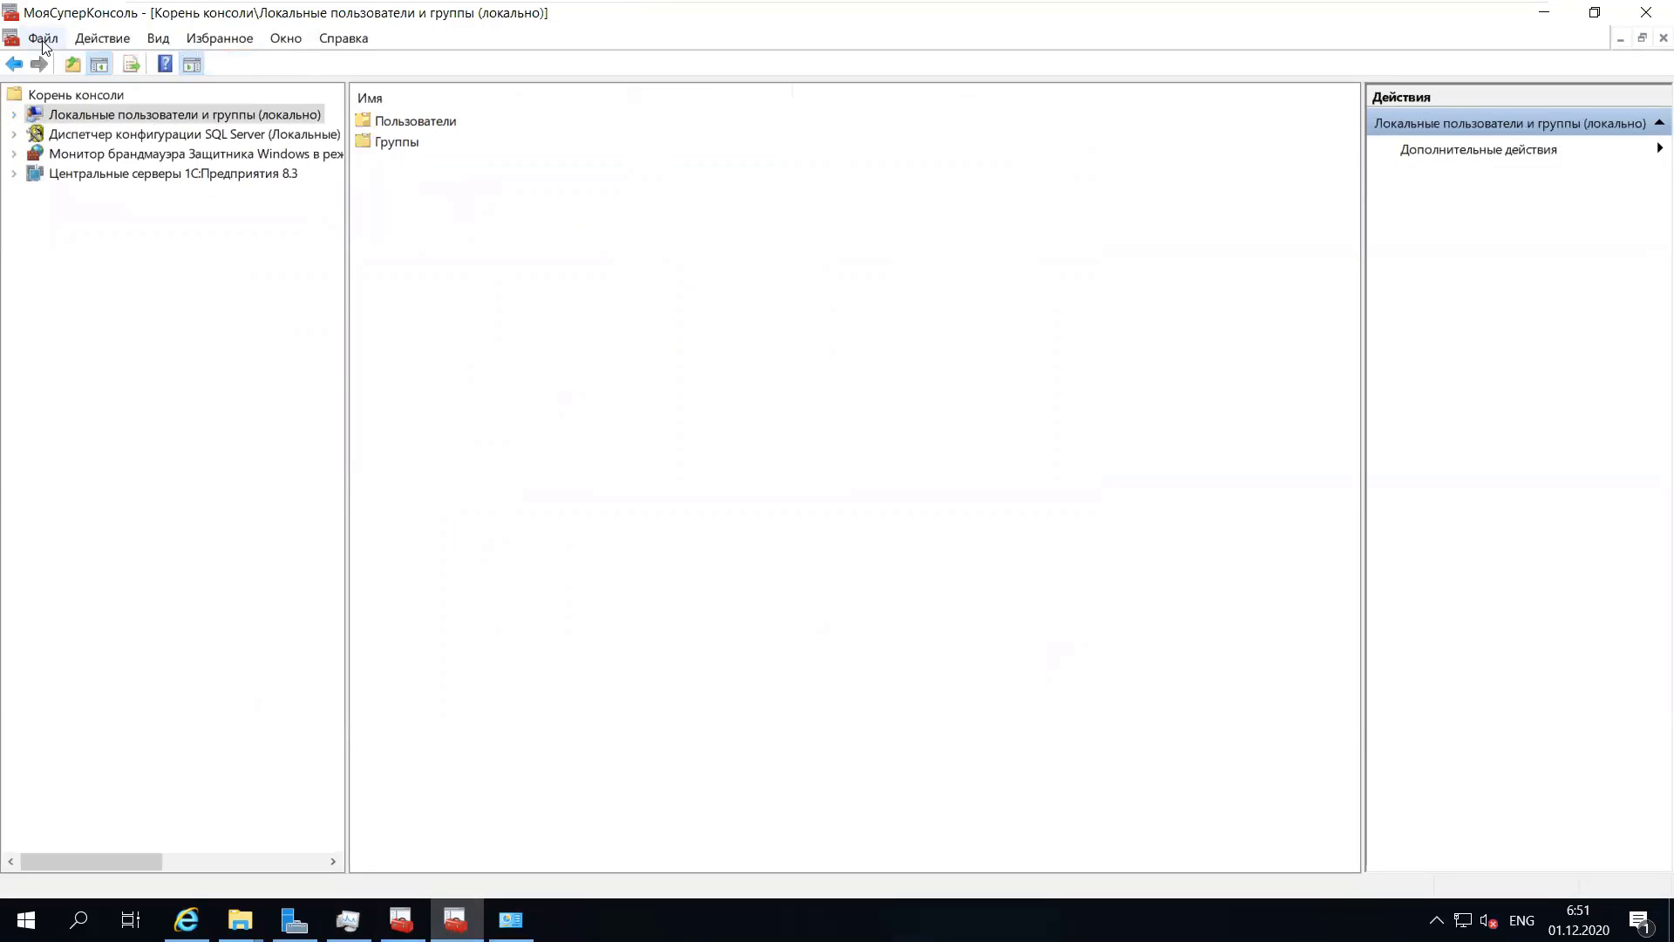
click(43, 39)
click(103, 163)
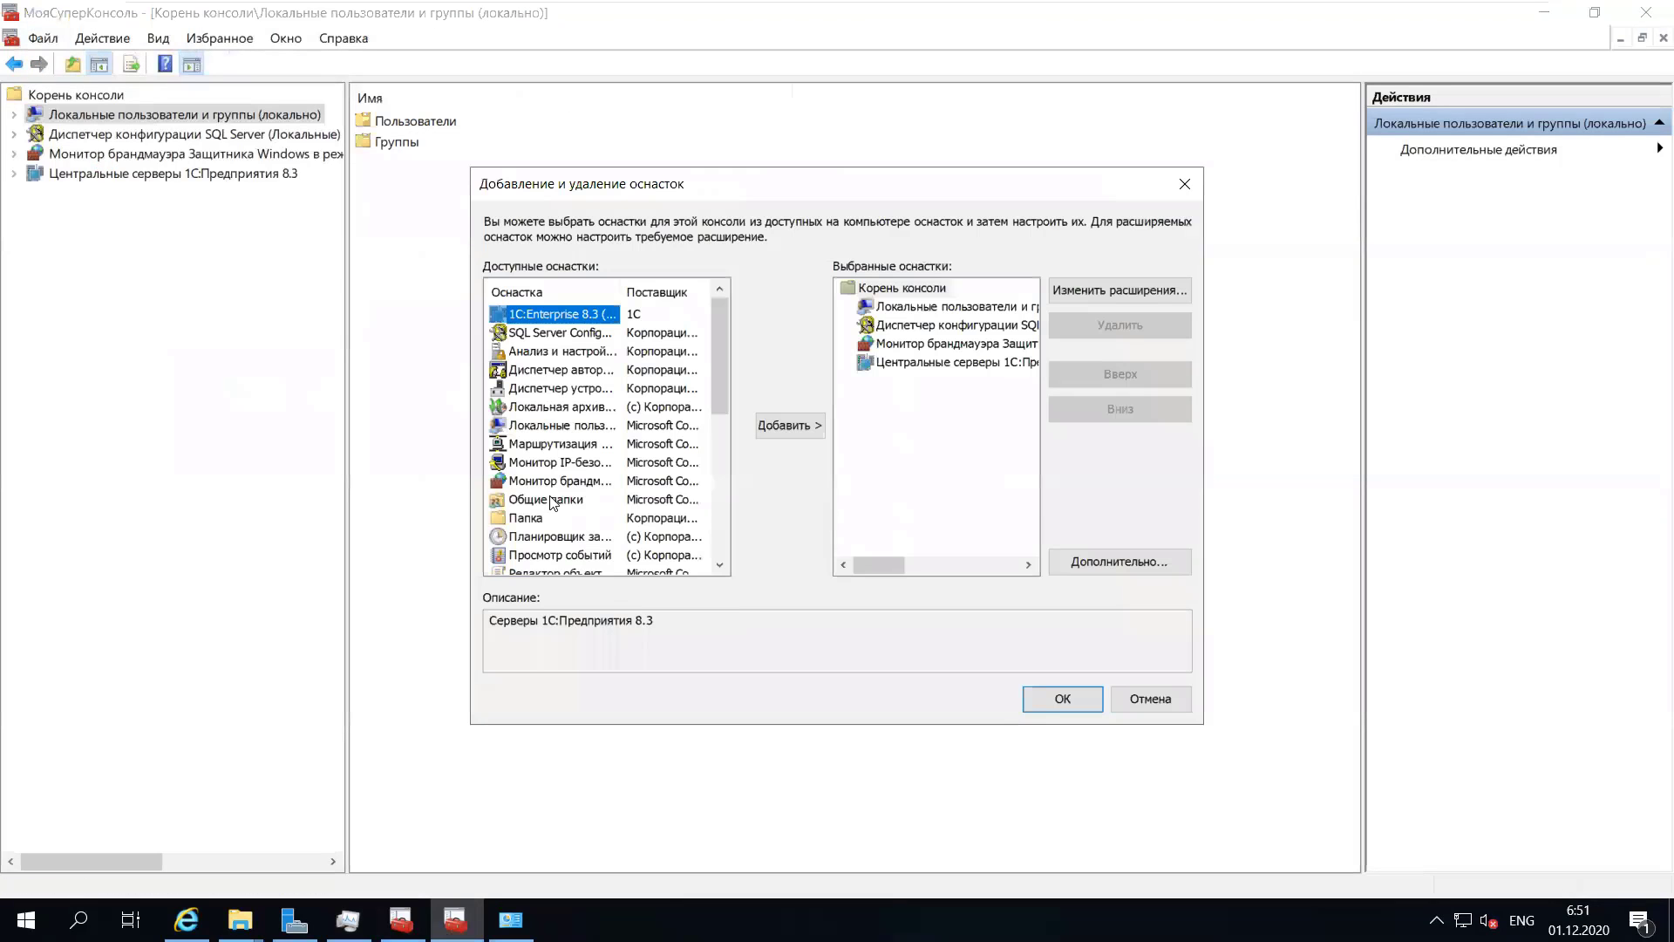
- Add the Службы snap-in for the local computer and confirm with OK
click(551, 536)
scroll(553, 528, down, 3)
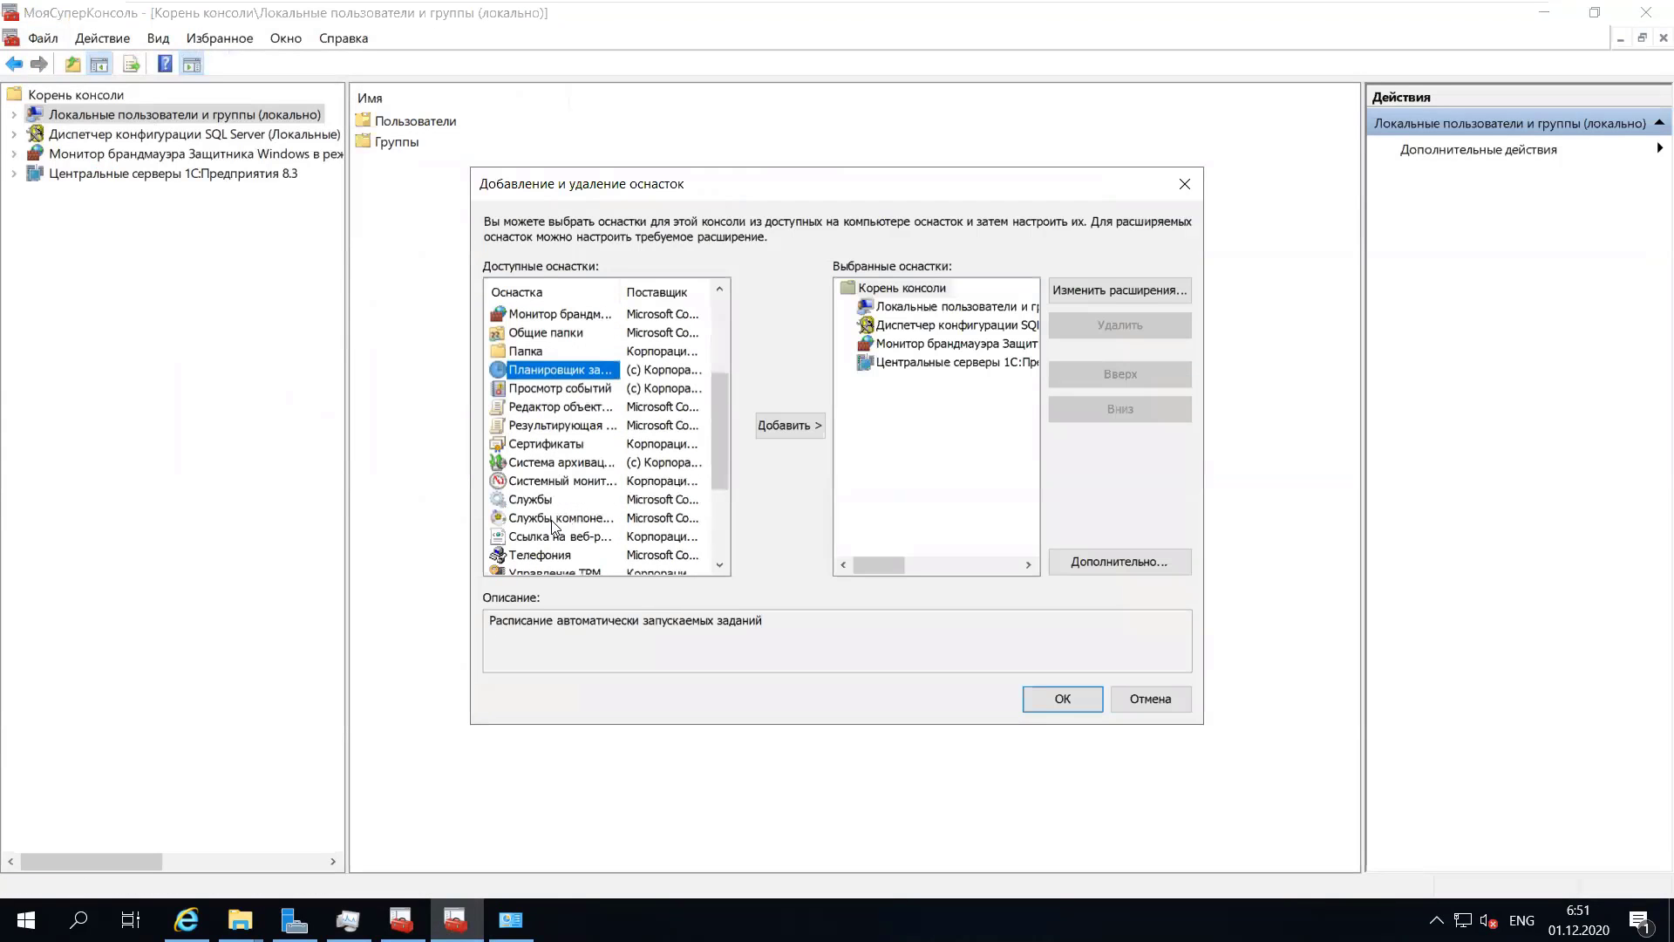
double_click(538, 499)
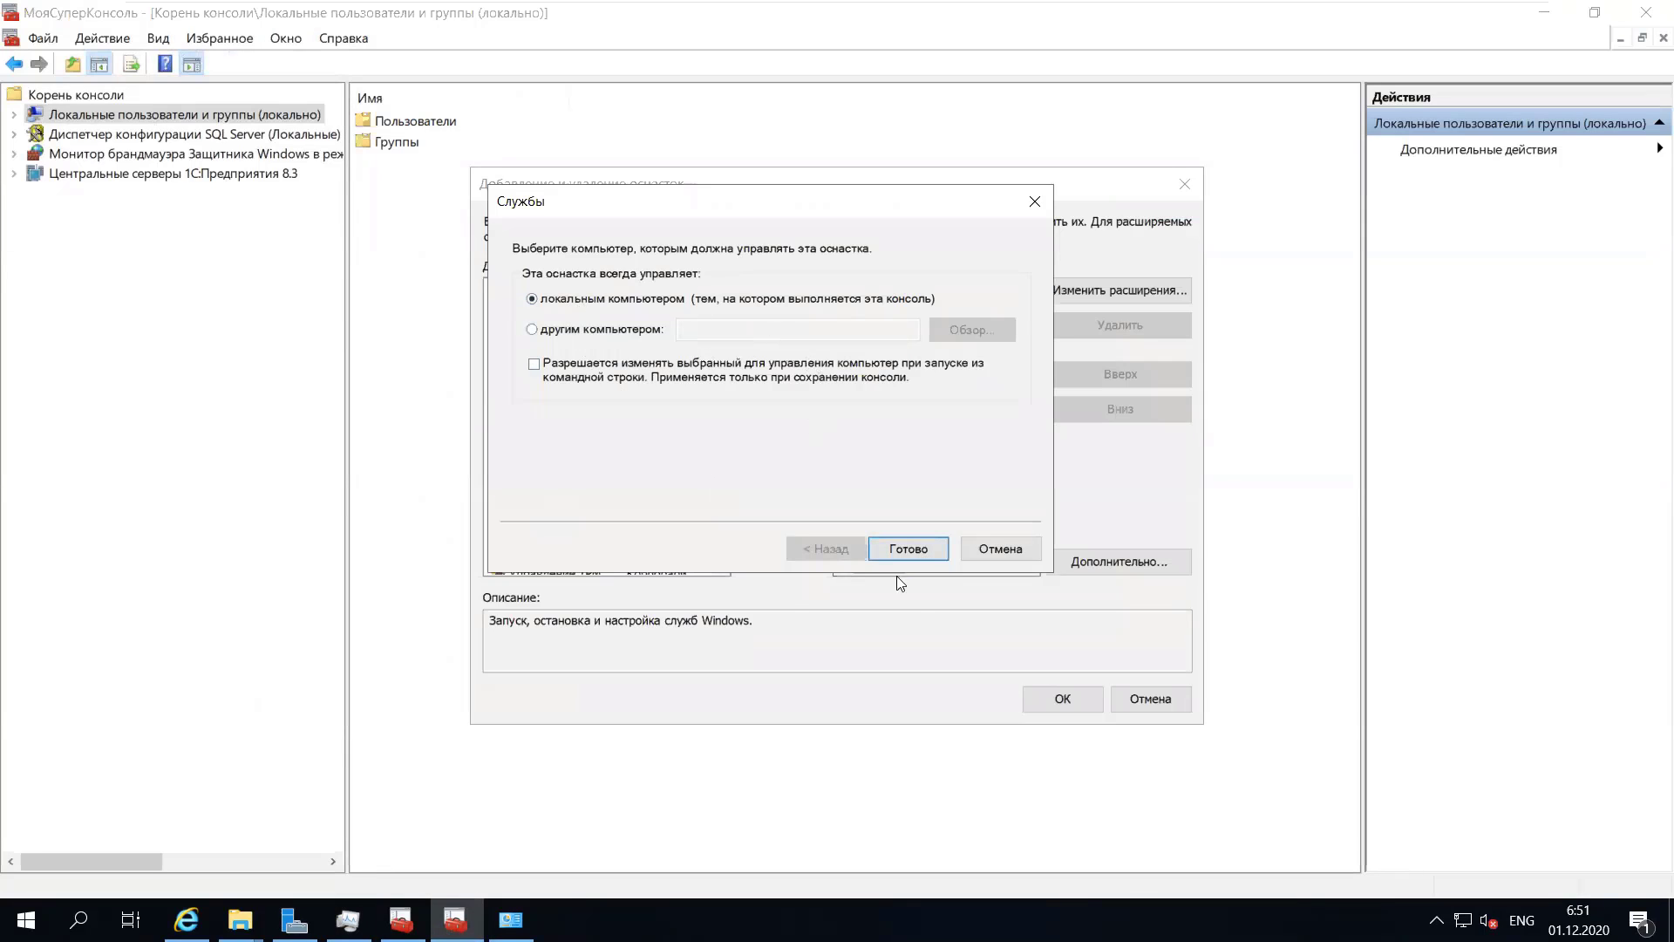
click(909, 549)
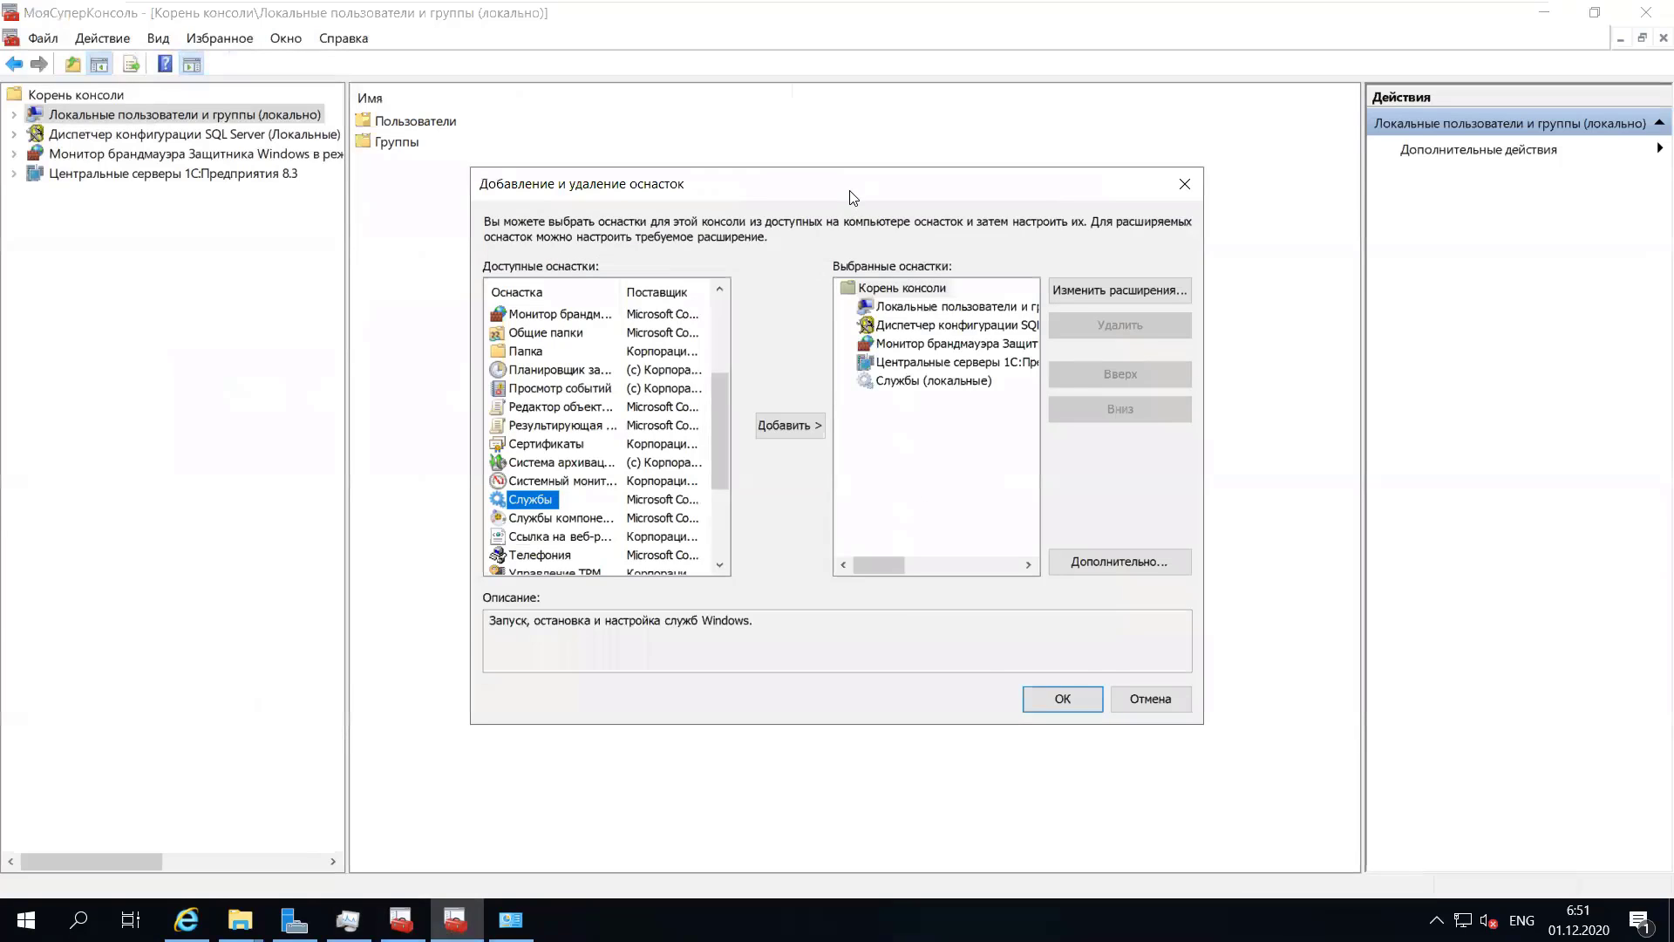
drag(850, 191, 733, 151)
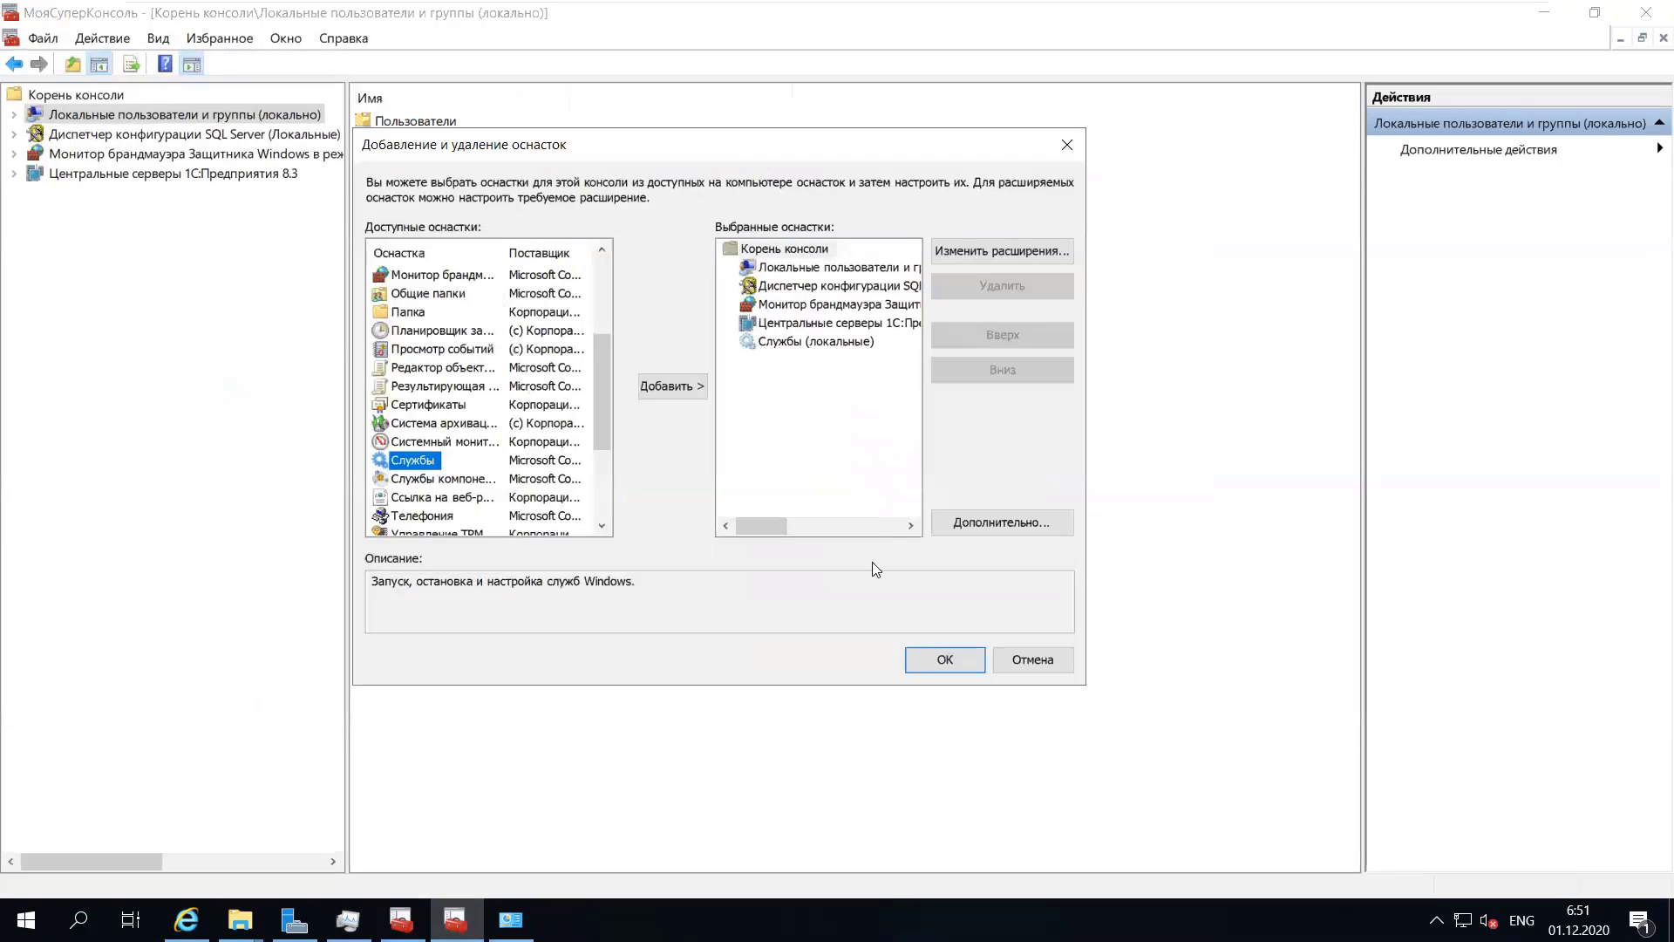
click(941, 666)
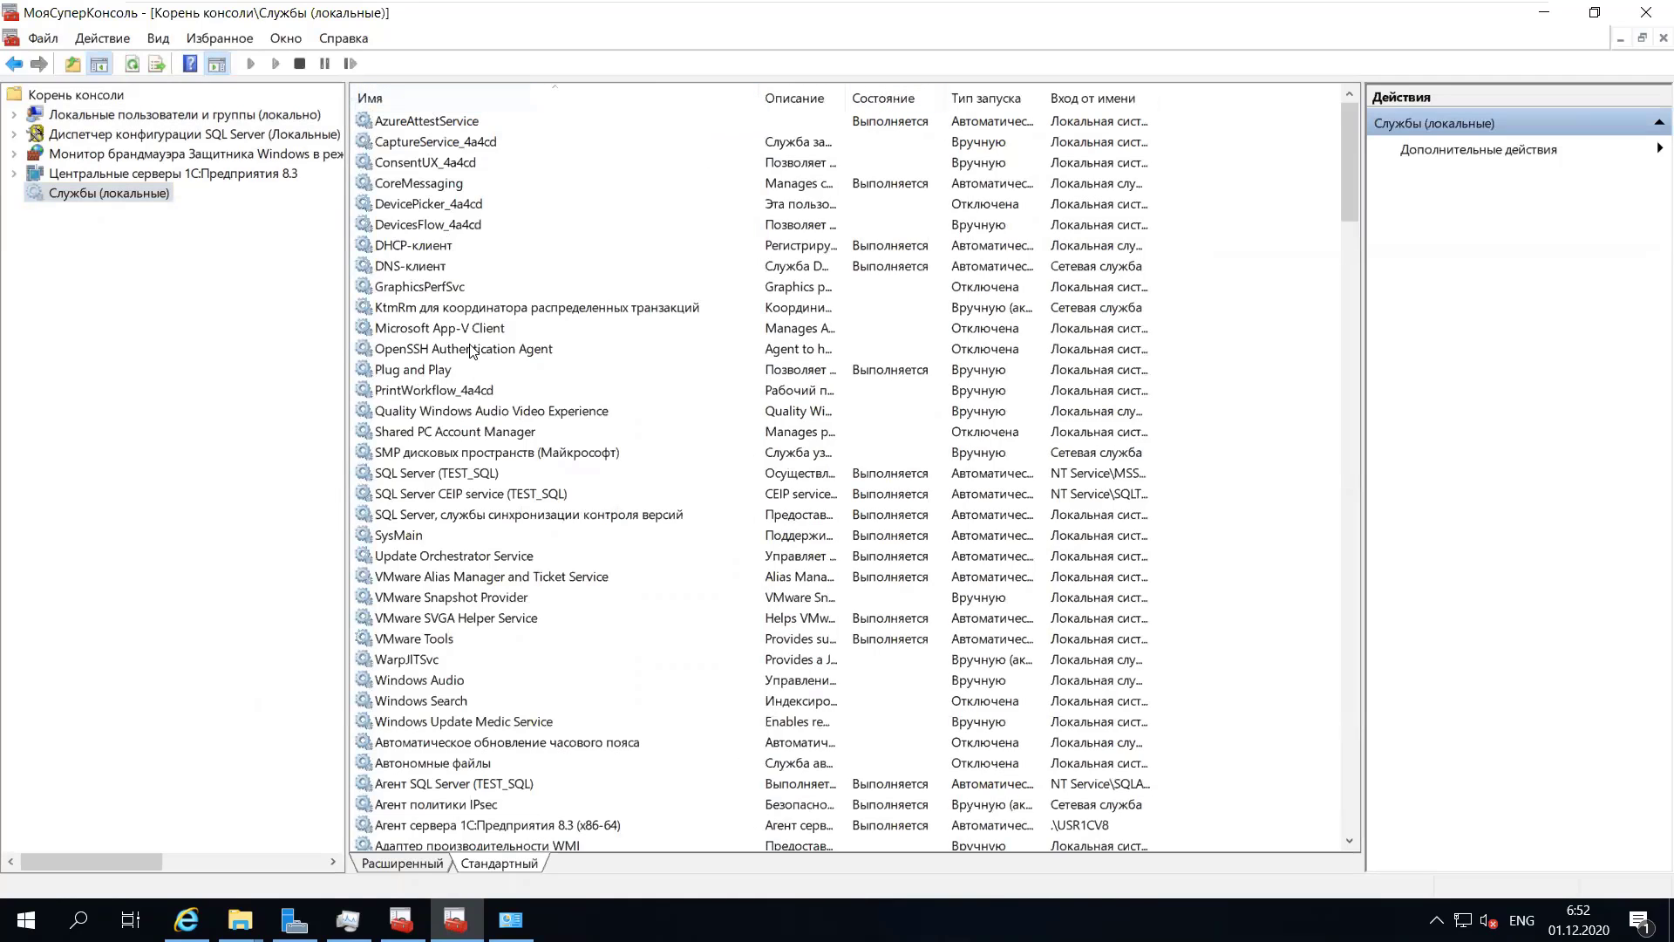
- Check SQL Server (TEST_SQL), Агент SQL Server (TEST_SQL) and the 1C 8.3 server agent, then widen the services list
click(418, 478)
scroll(465, 491, down, 1)
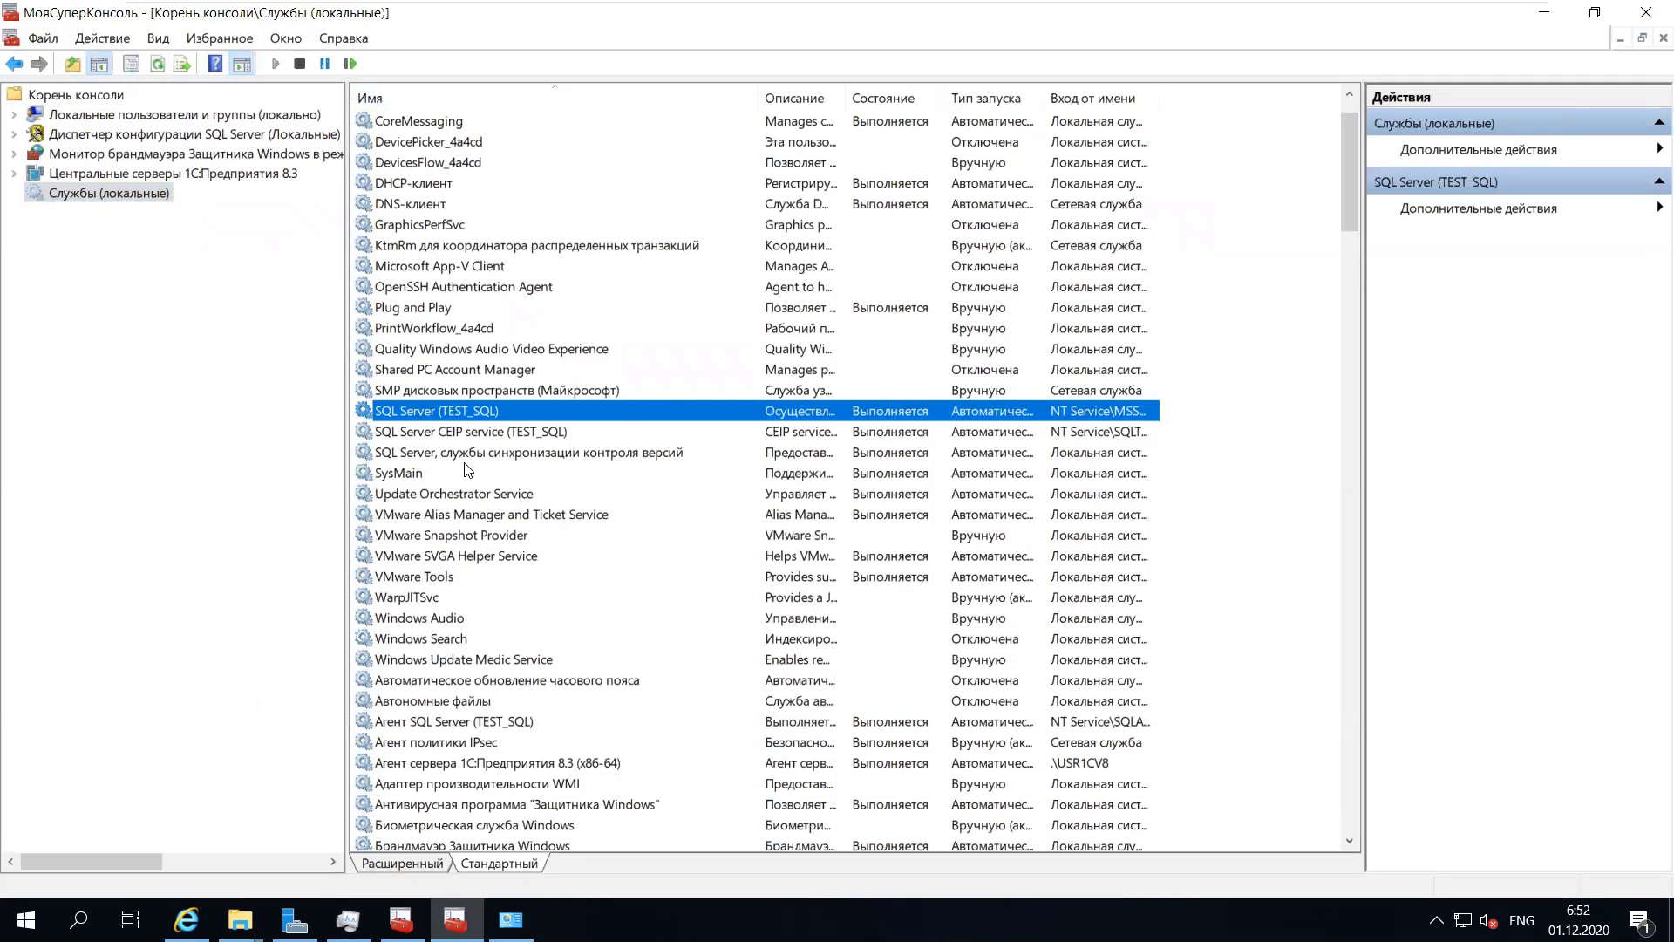
scroll(467, 471, up, 1)
scroll(467, 471, down, 3)
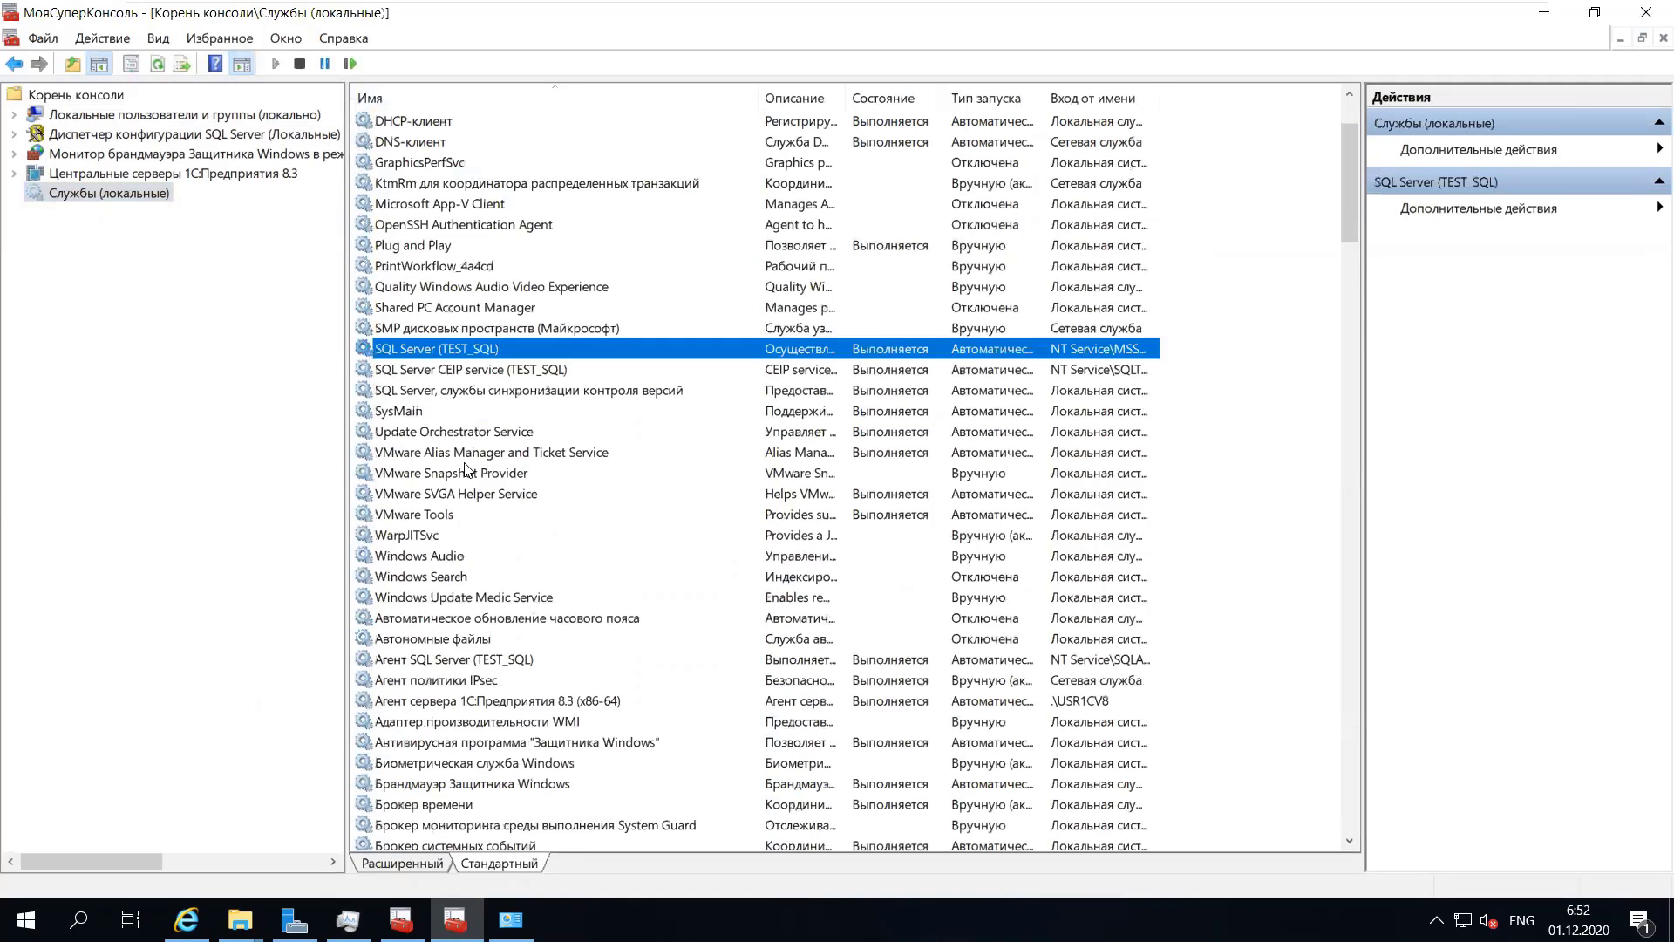
click(385, 600)
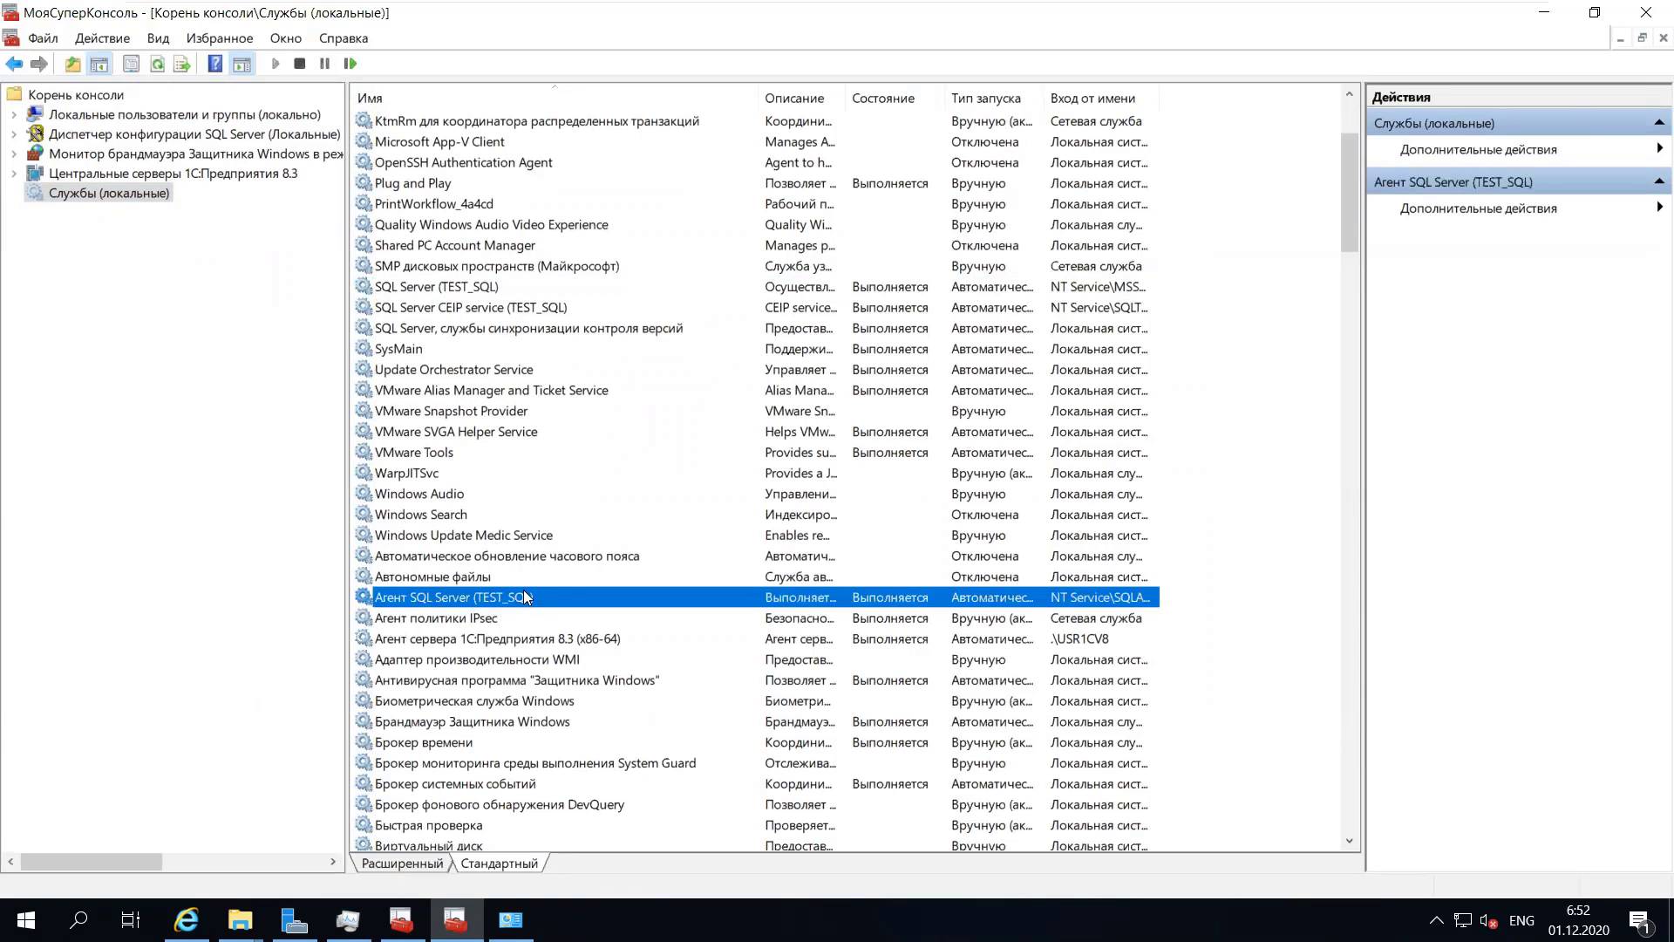
scroll(531, 584, down, 1)
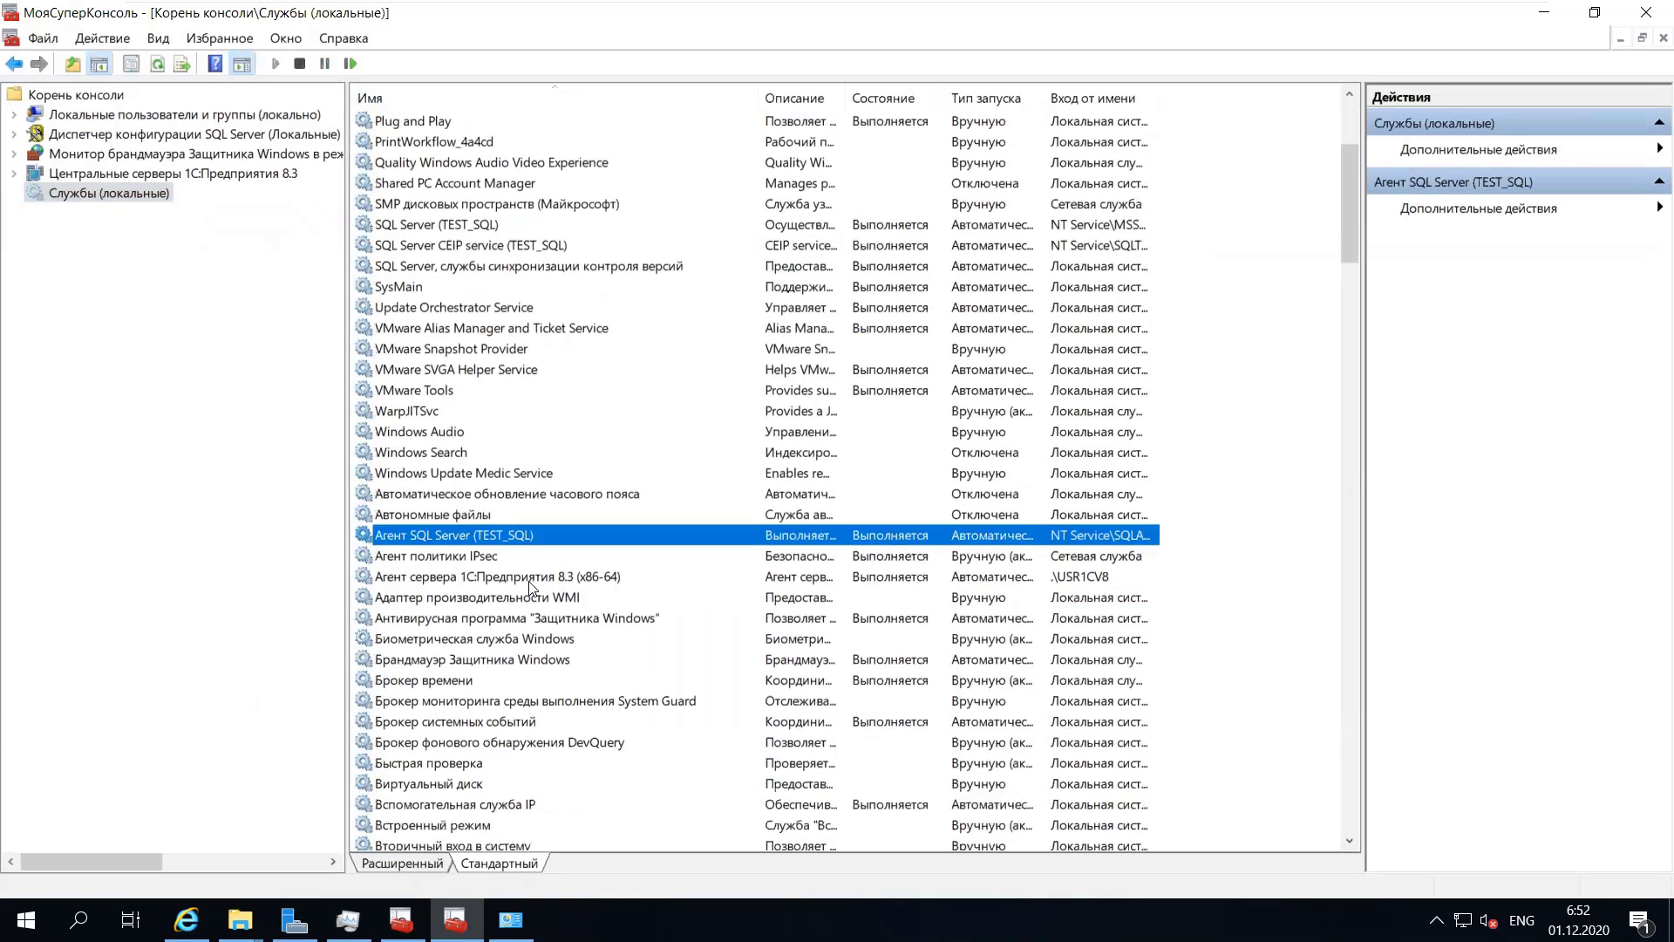
click(441, 578)
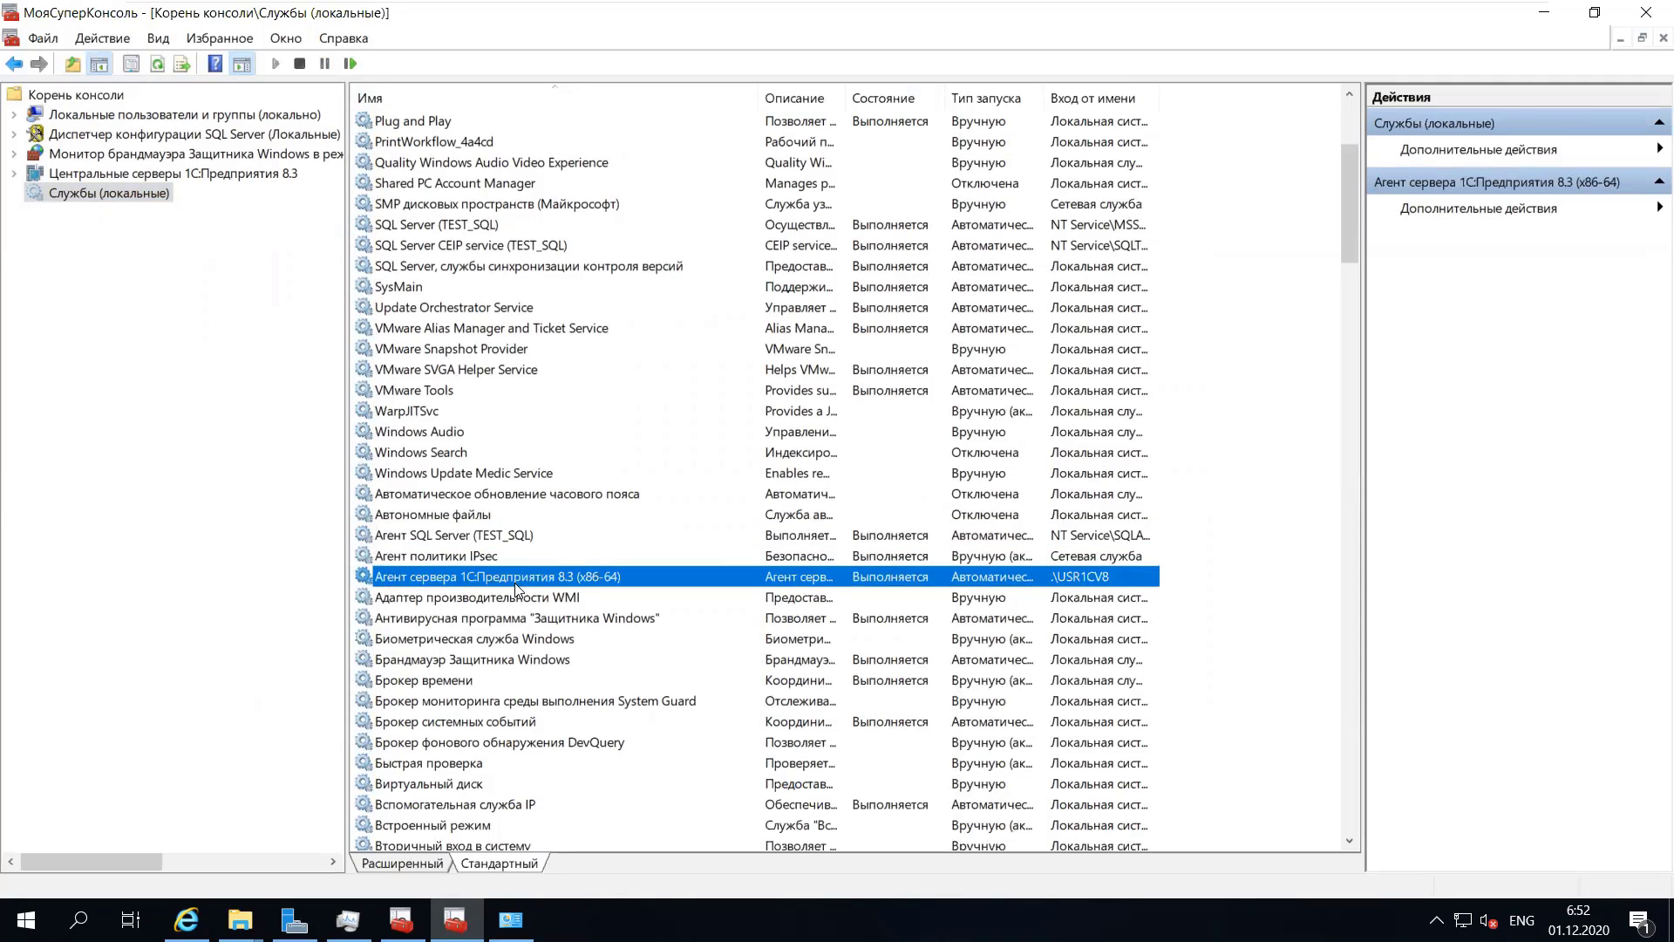
scroll(516, 590, up, 1)
click(495, 600)
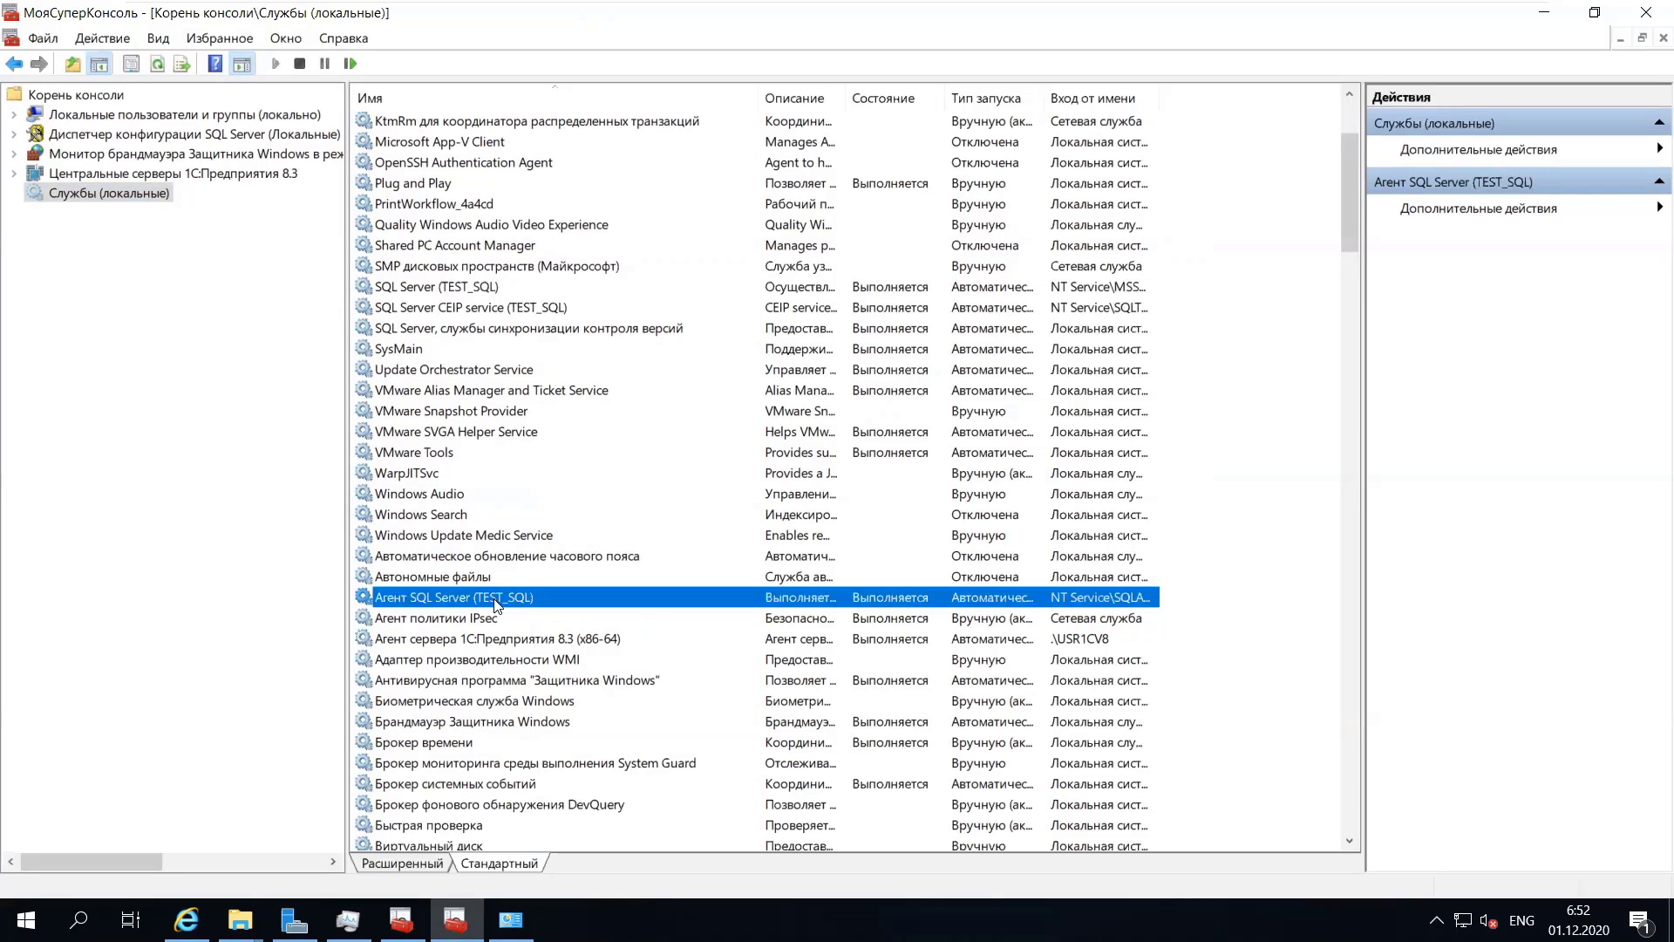
click(439, 289)
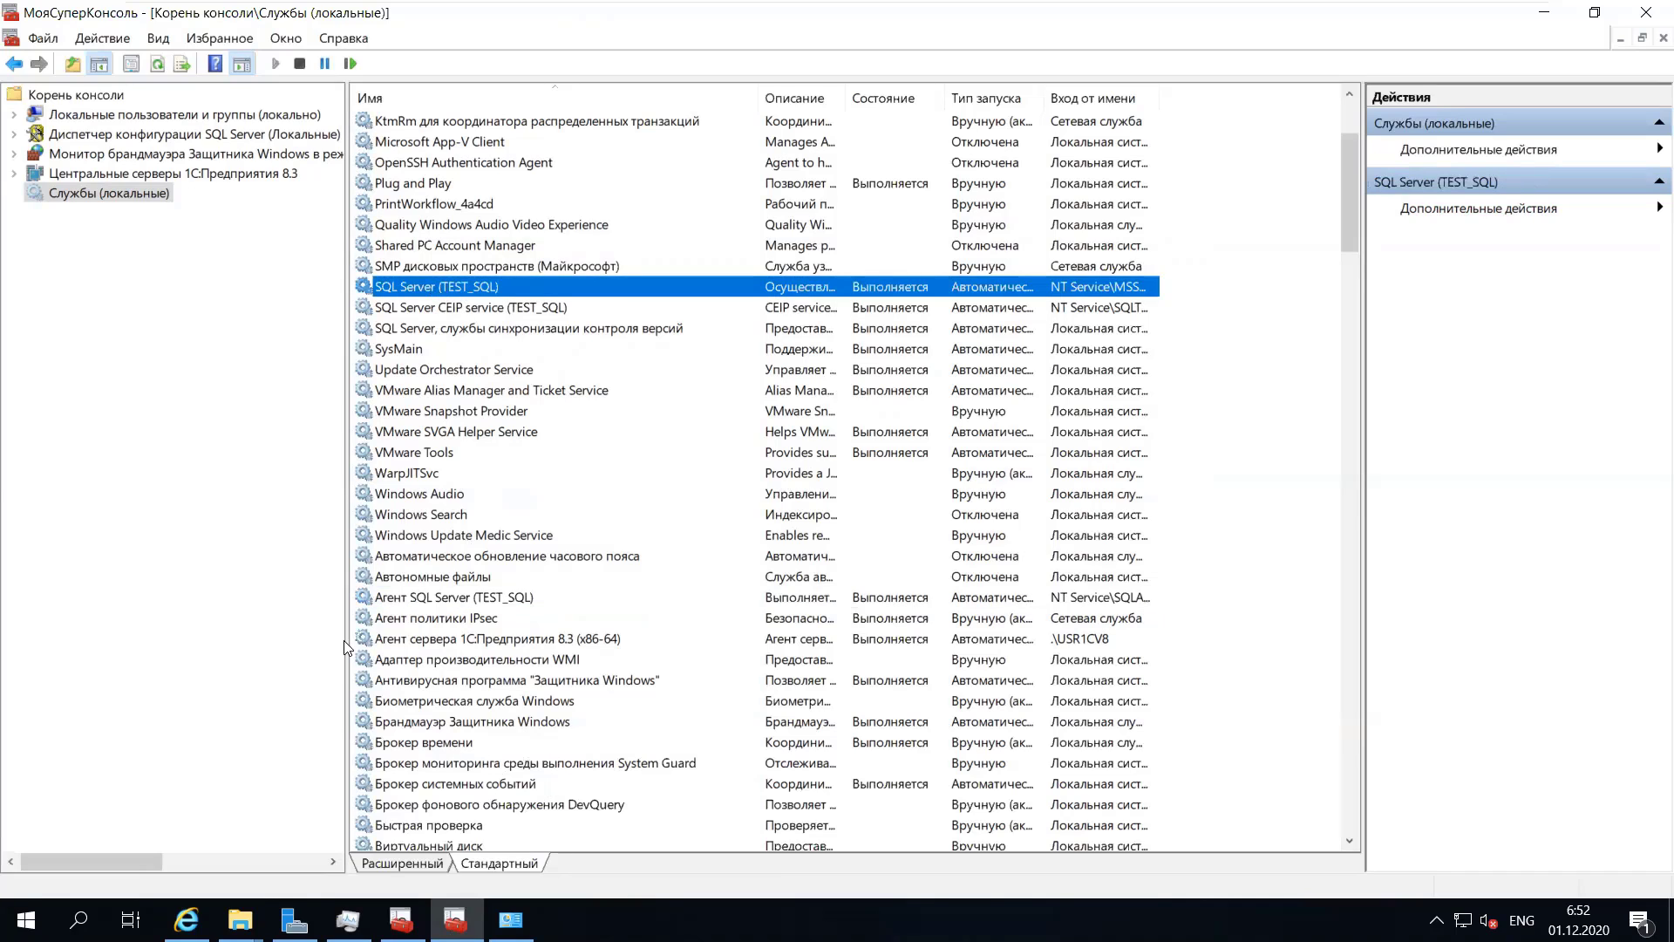
drag(345, 642, 289, 642)
click(439, 642)
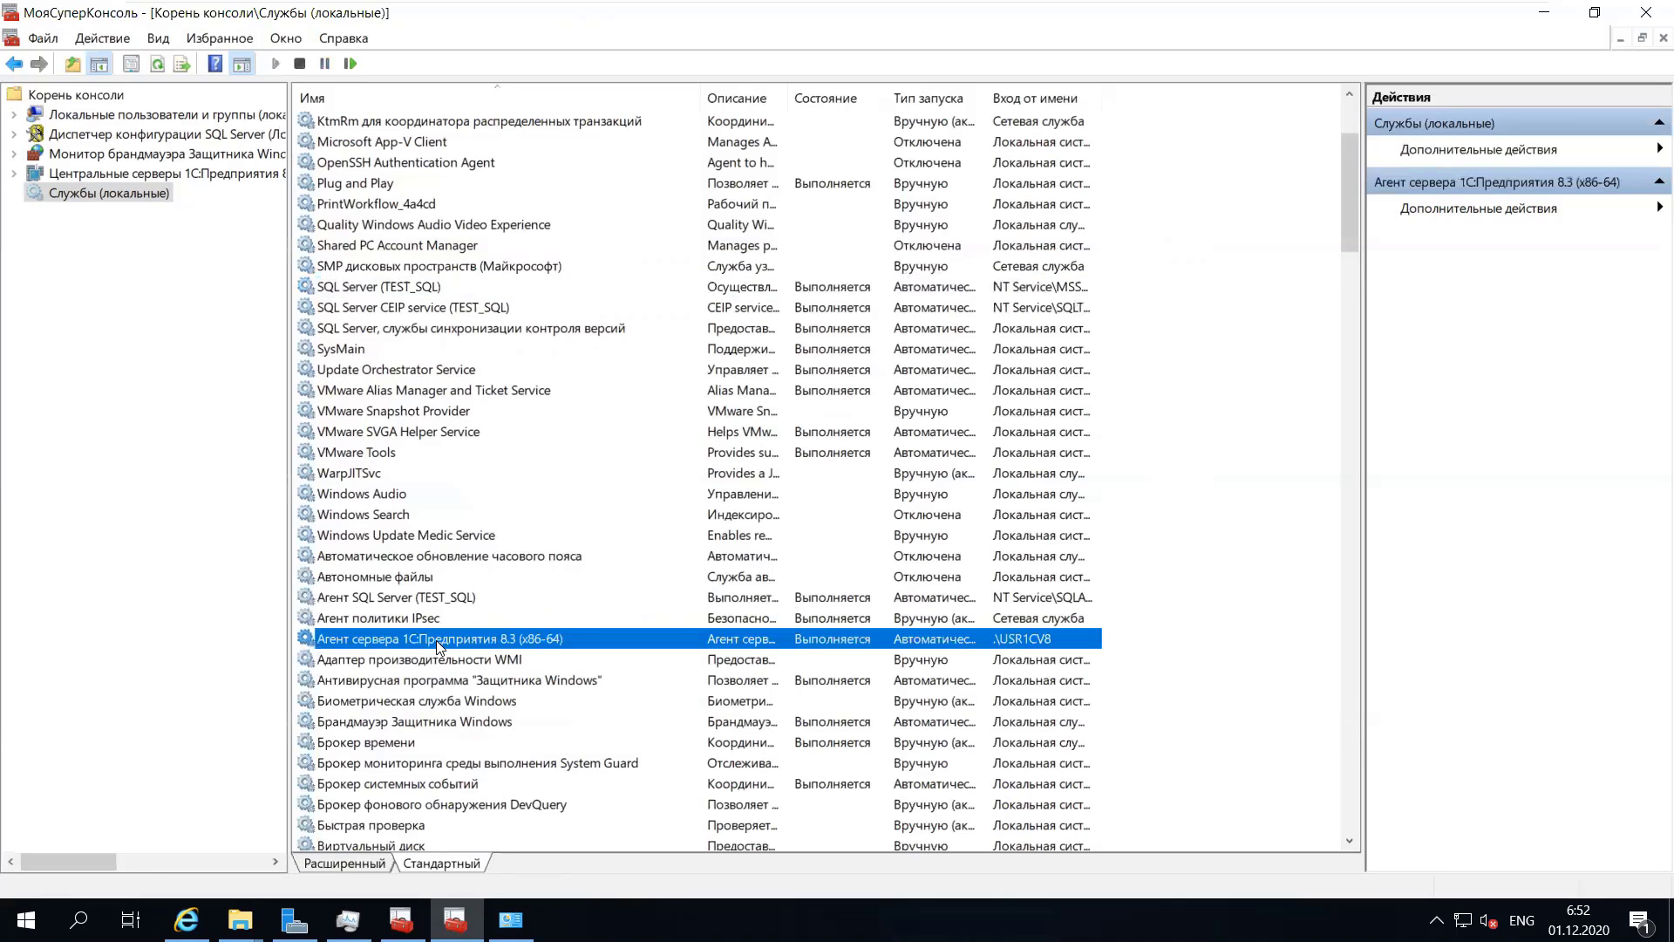
- Open the 1C server agent's properties and inspect ragent.exe in its executable path
double_click(438, 646)
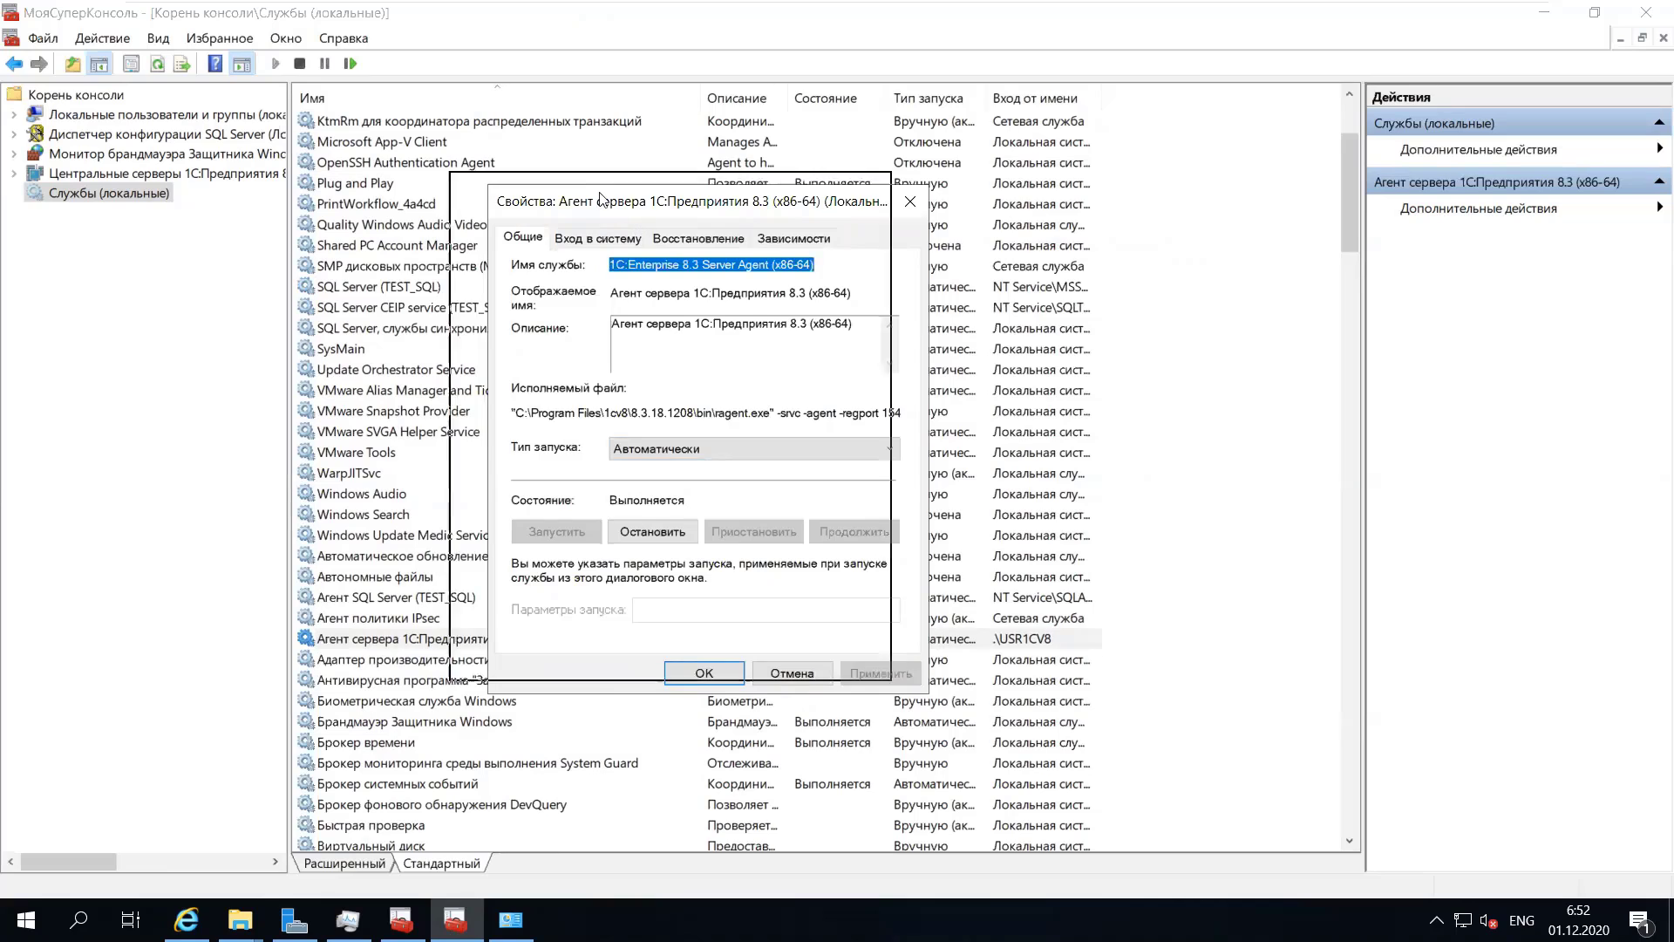
drag(640, 202, 592, 182)
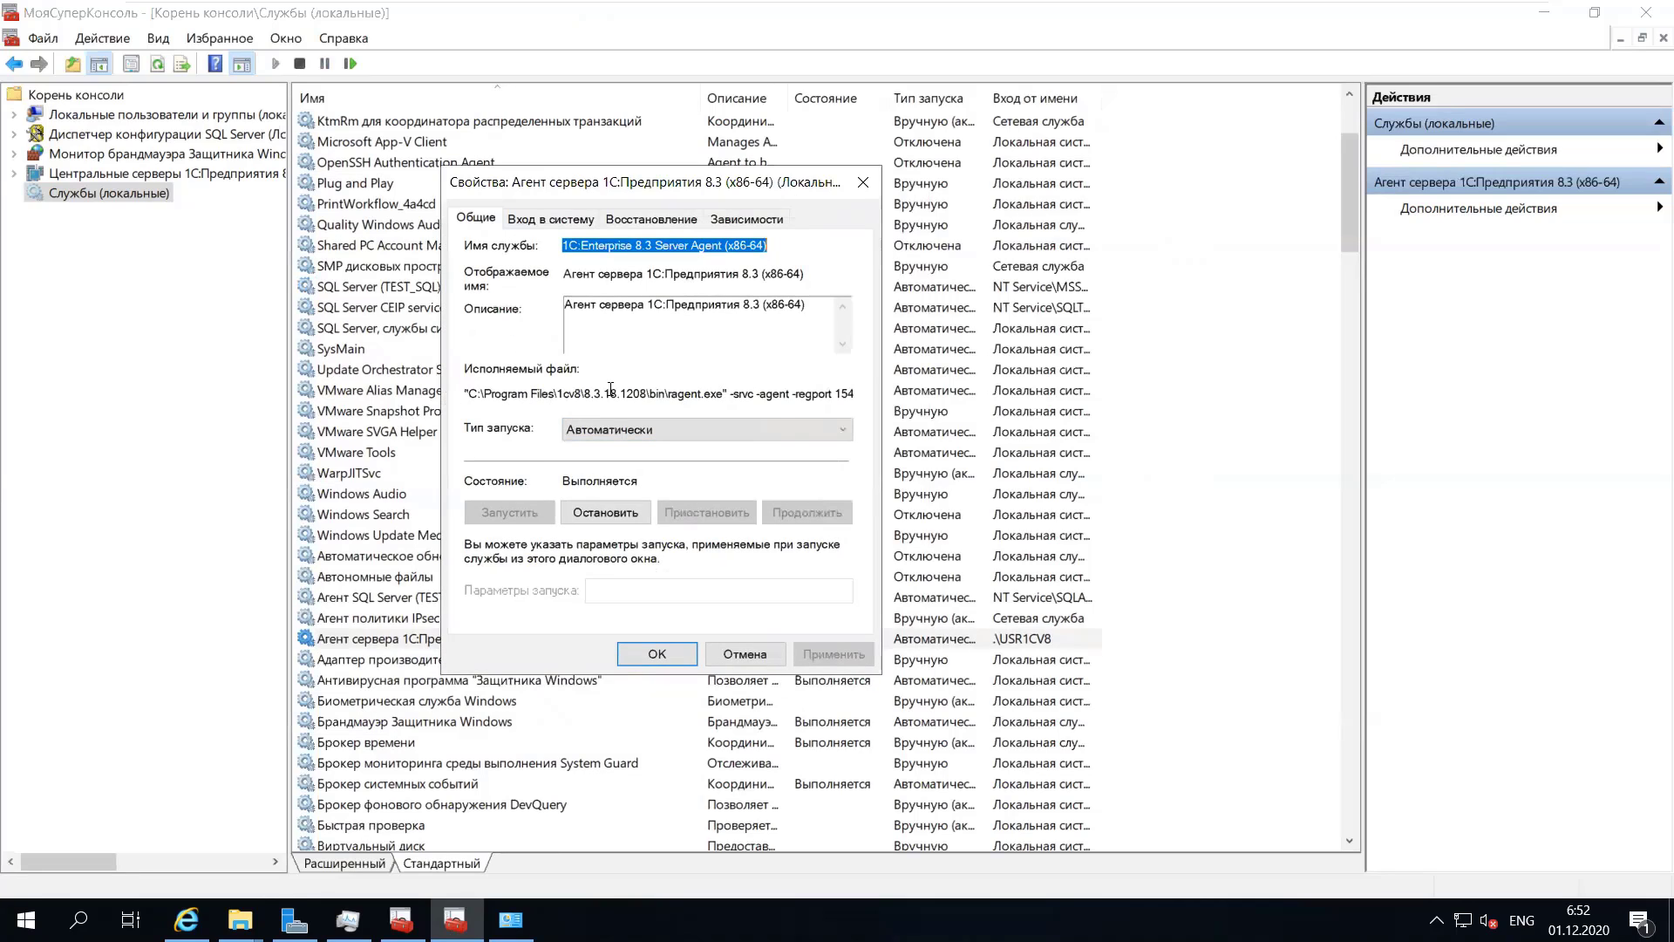
drag(721, 394, 674, 399)
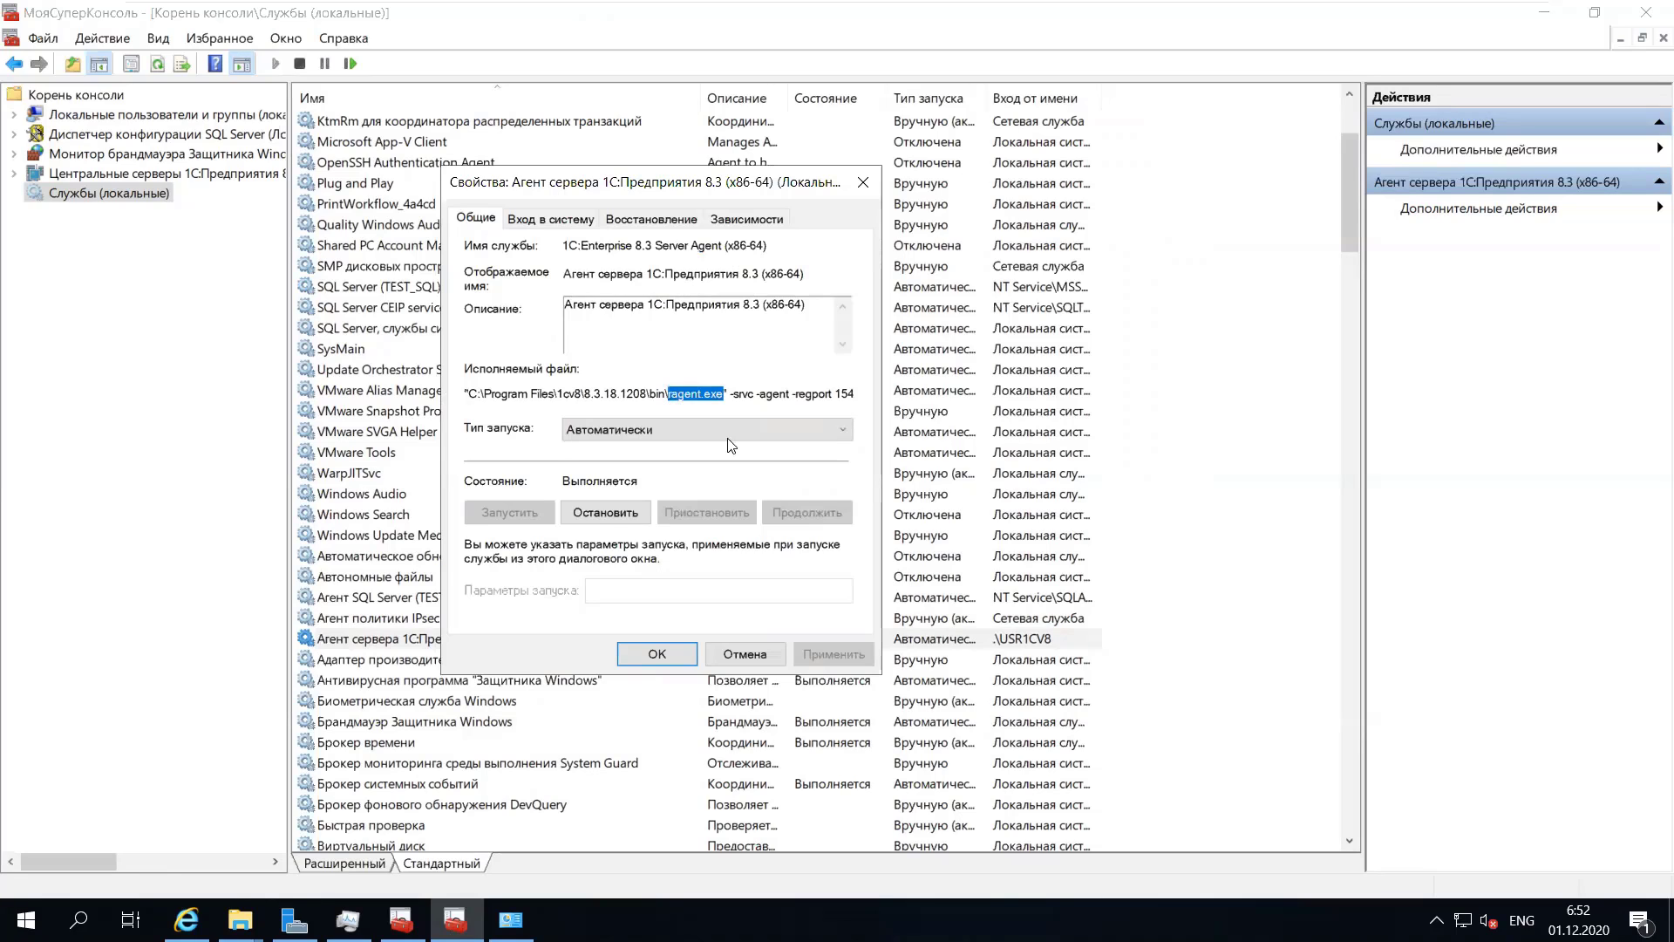
click(767, 394)
- Close the service properties and open an enlarged Task Manager on the Details view
click(746, 654)
right_click(646, 920)
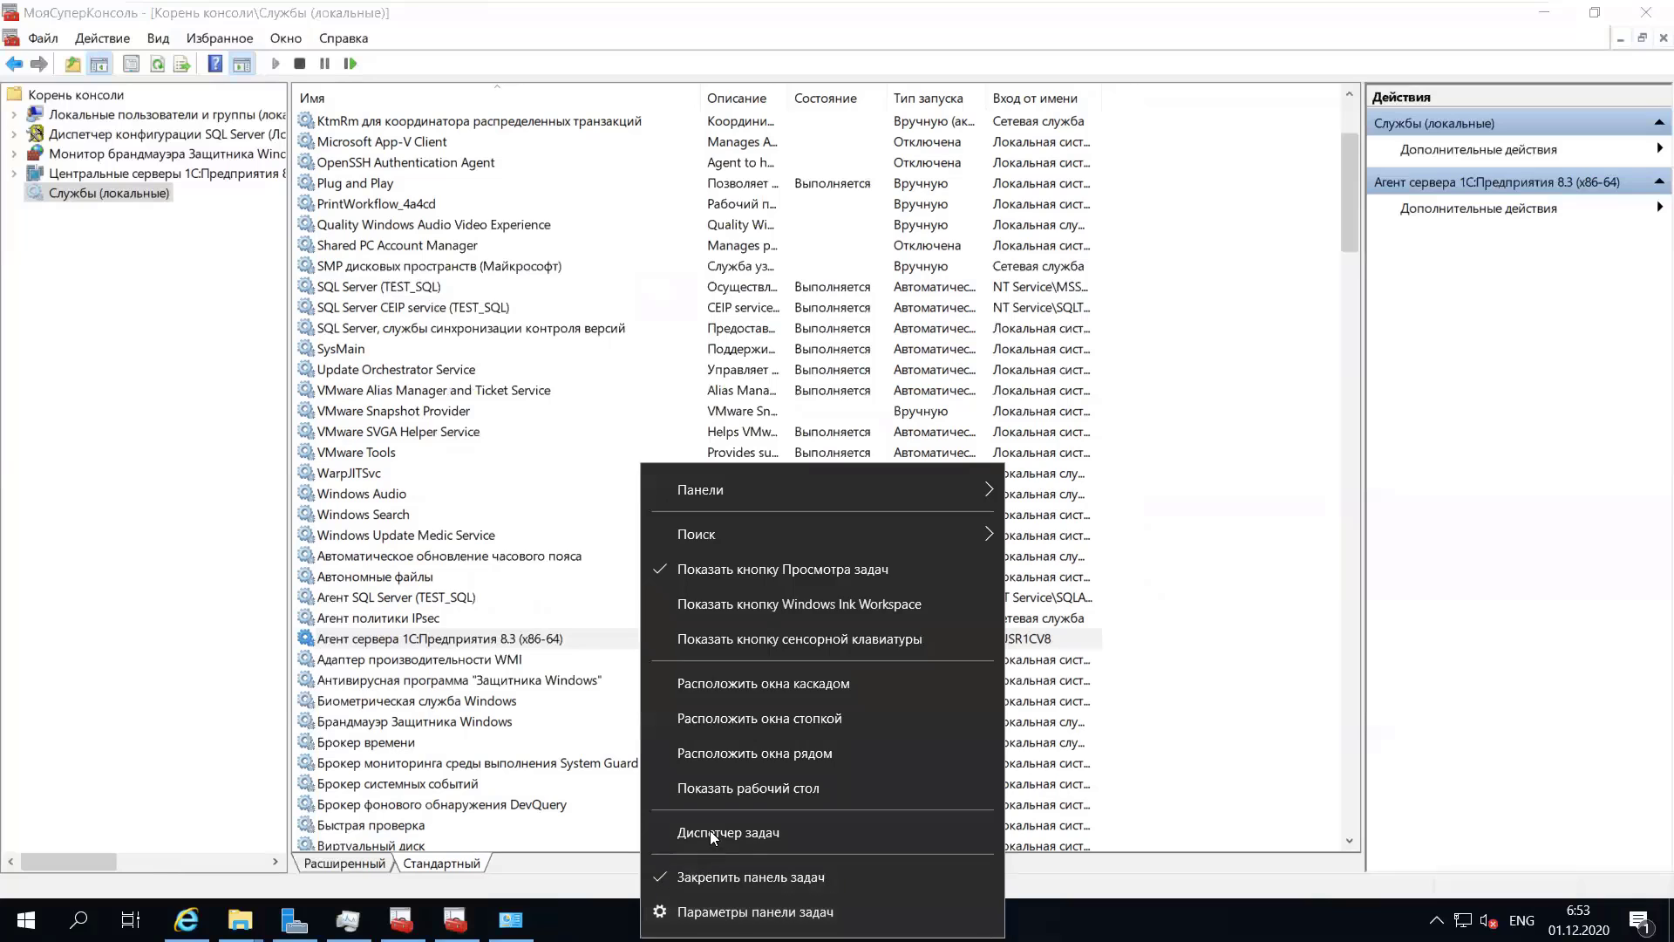
click(710, 830)
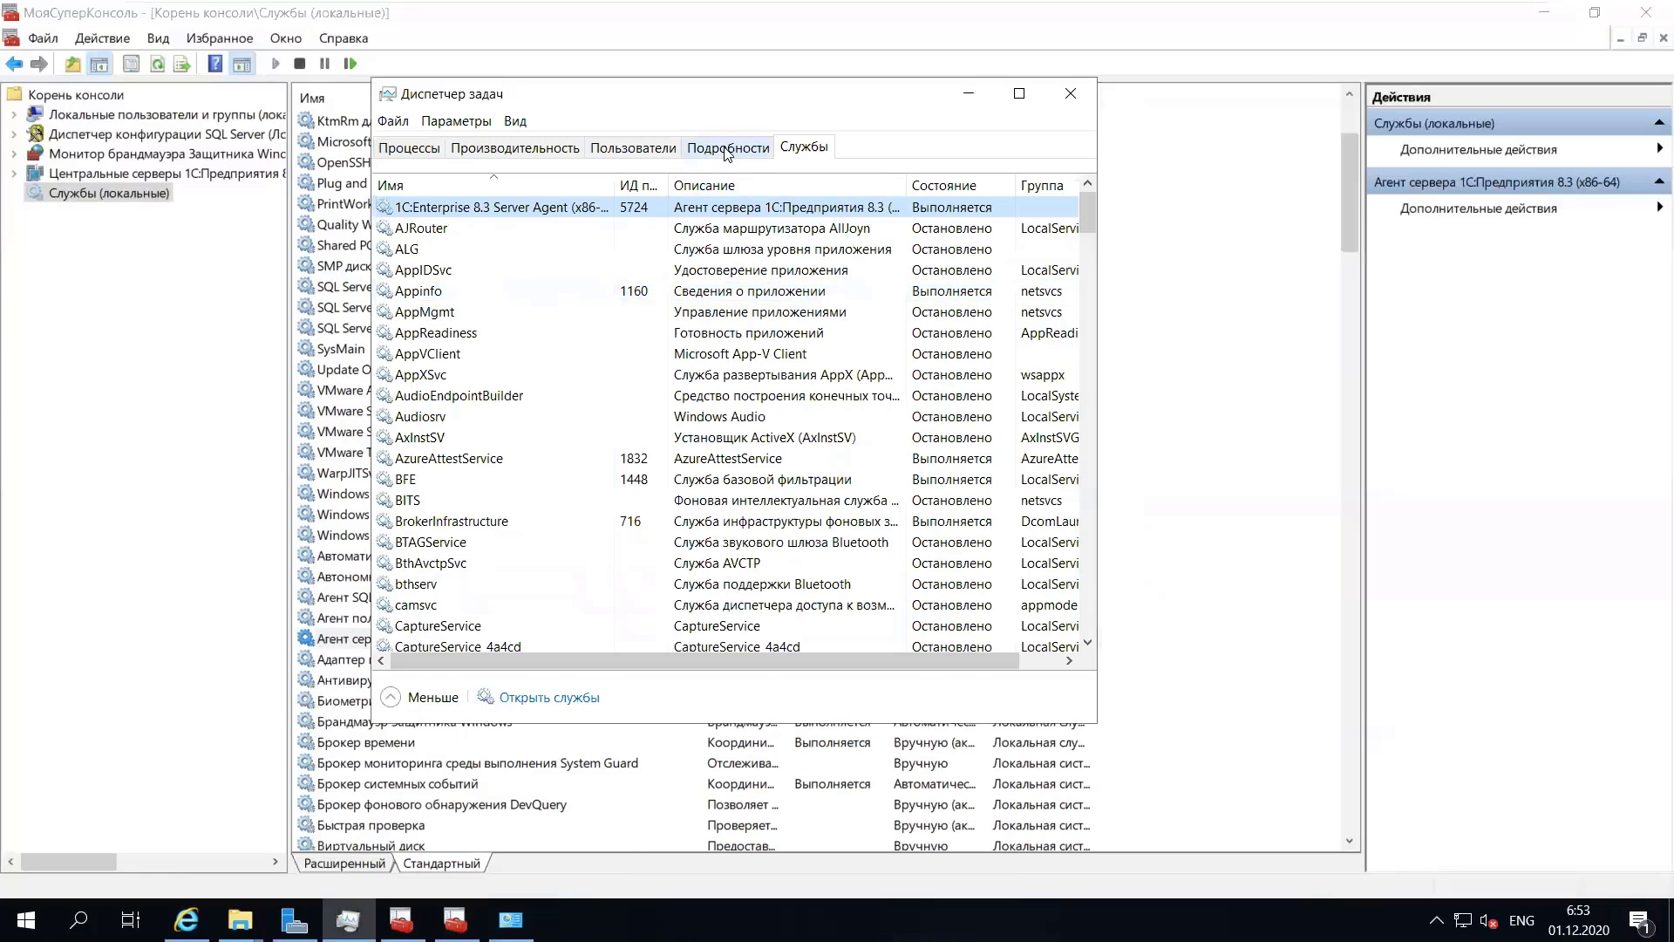
click(728, 150)
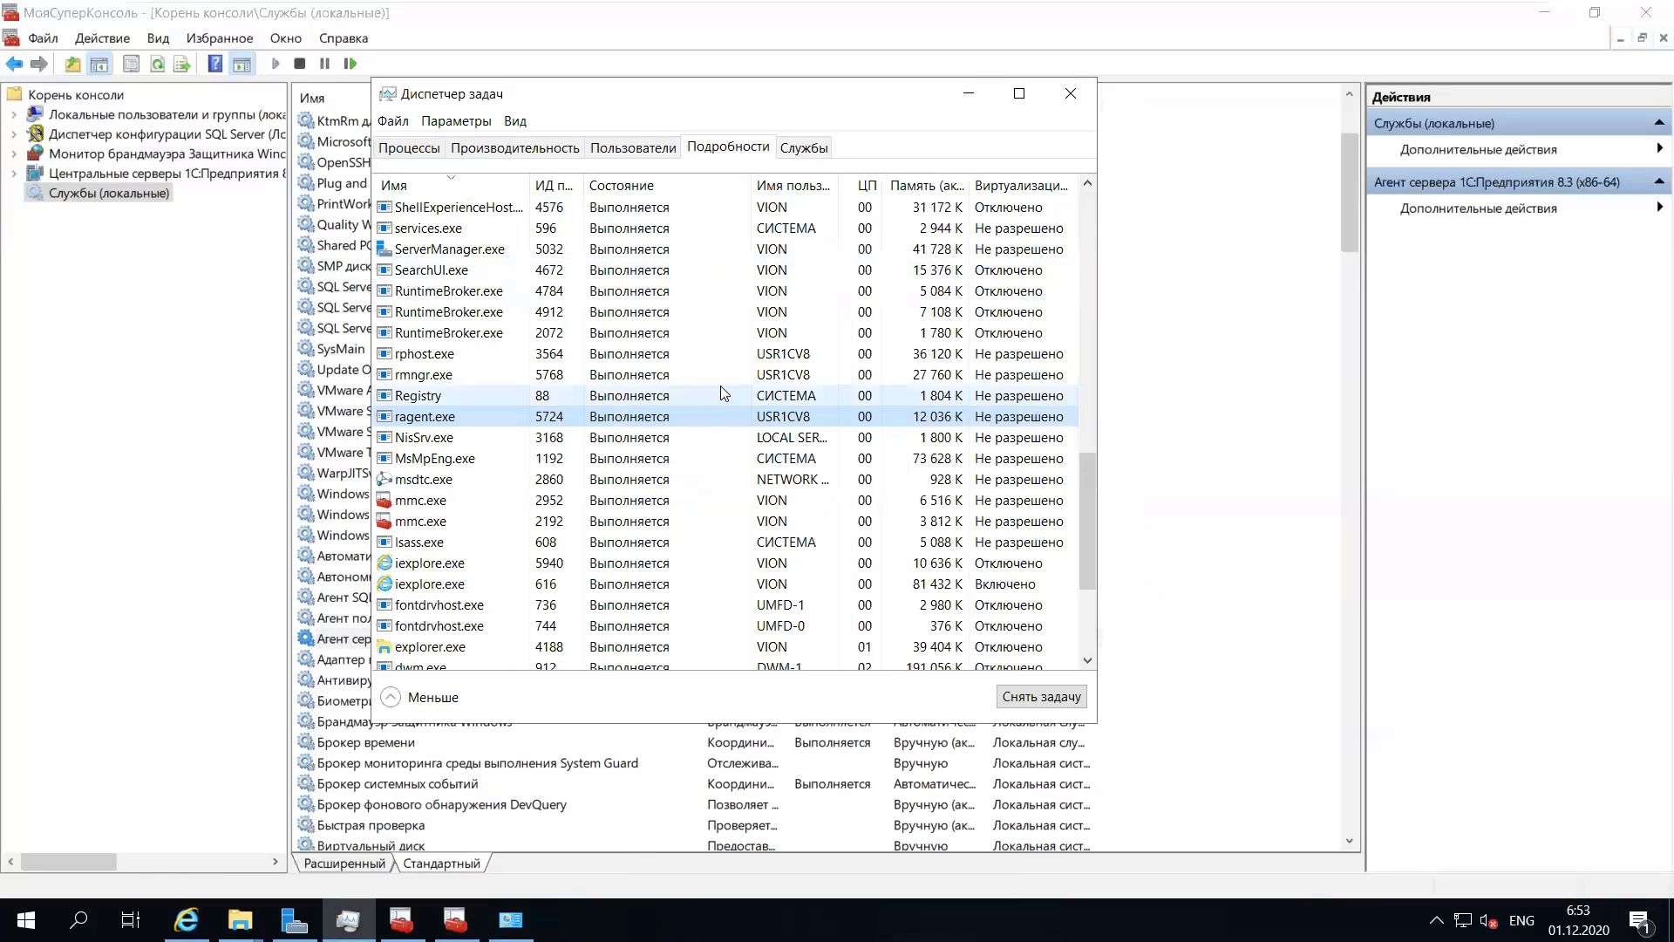
drag(752, 185, 702, 192)
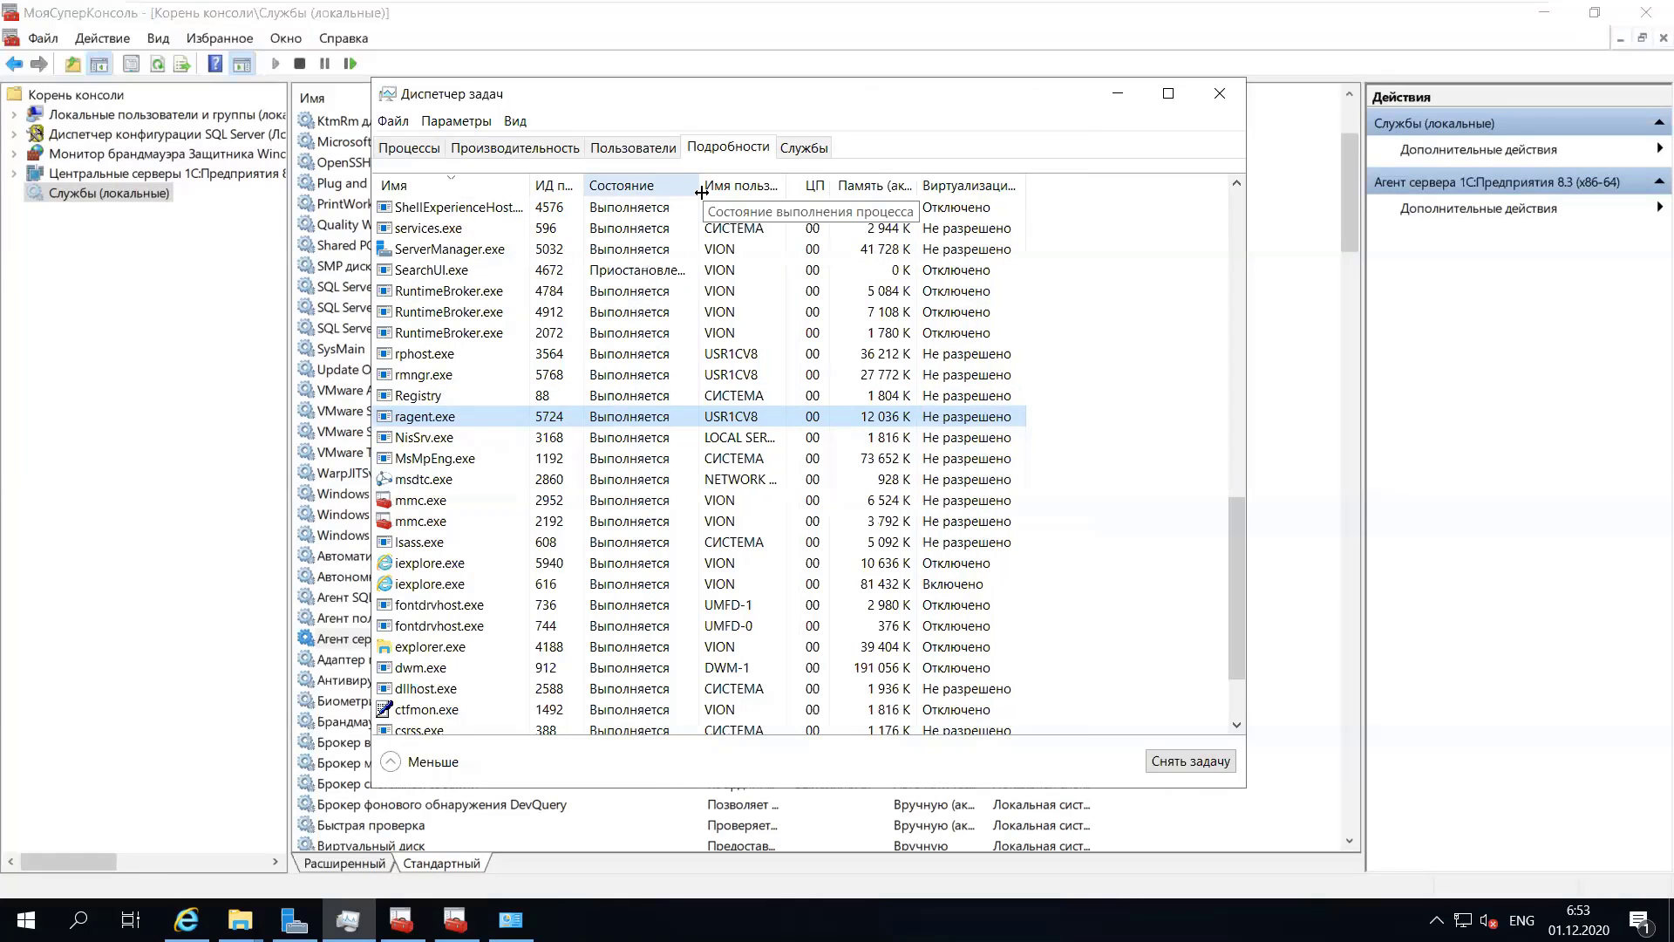
- Sort processes by user name to group USR1CV8's rphost, rmngr, ragent and conhost
click(748, 185)
scroll(742, 366, up, 4)
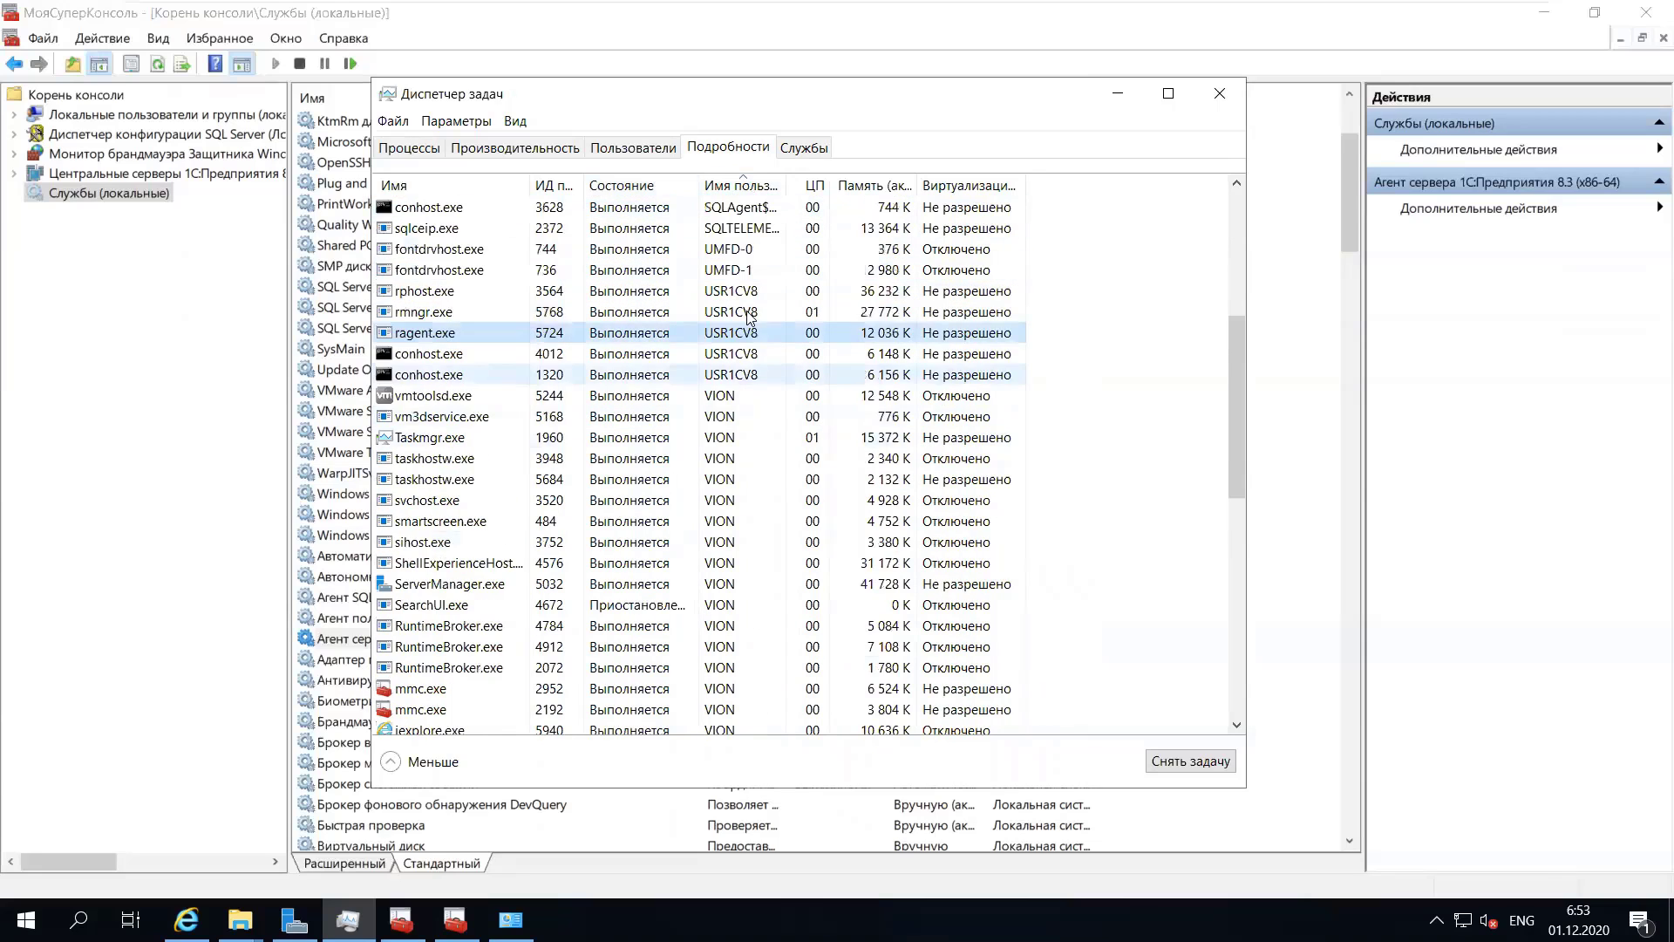
click(729, 418)
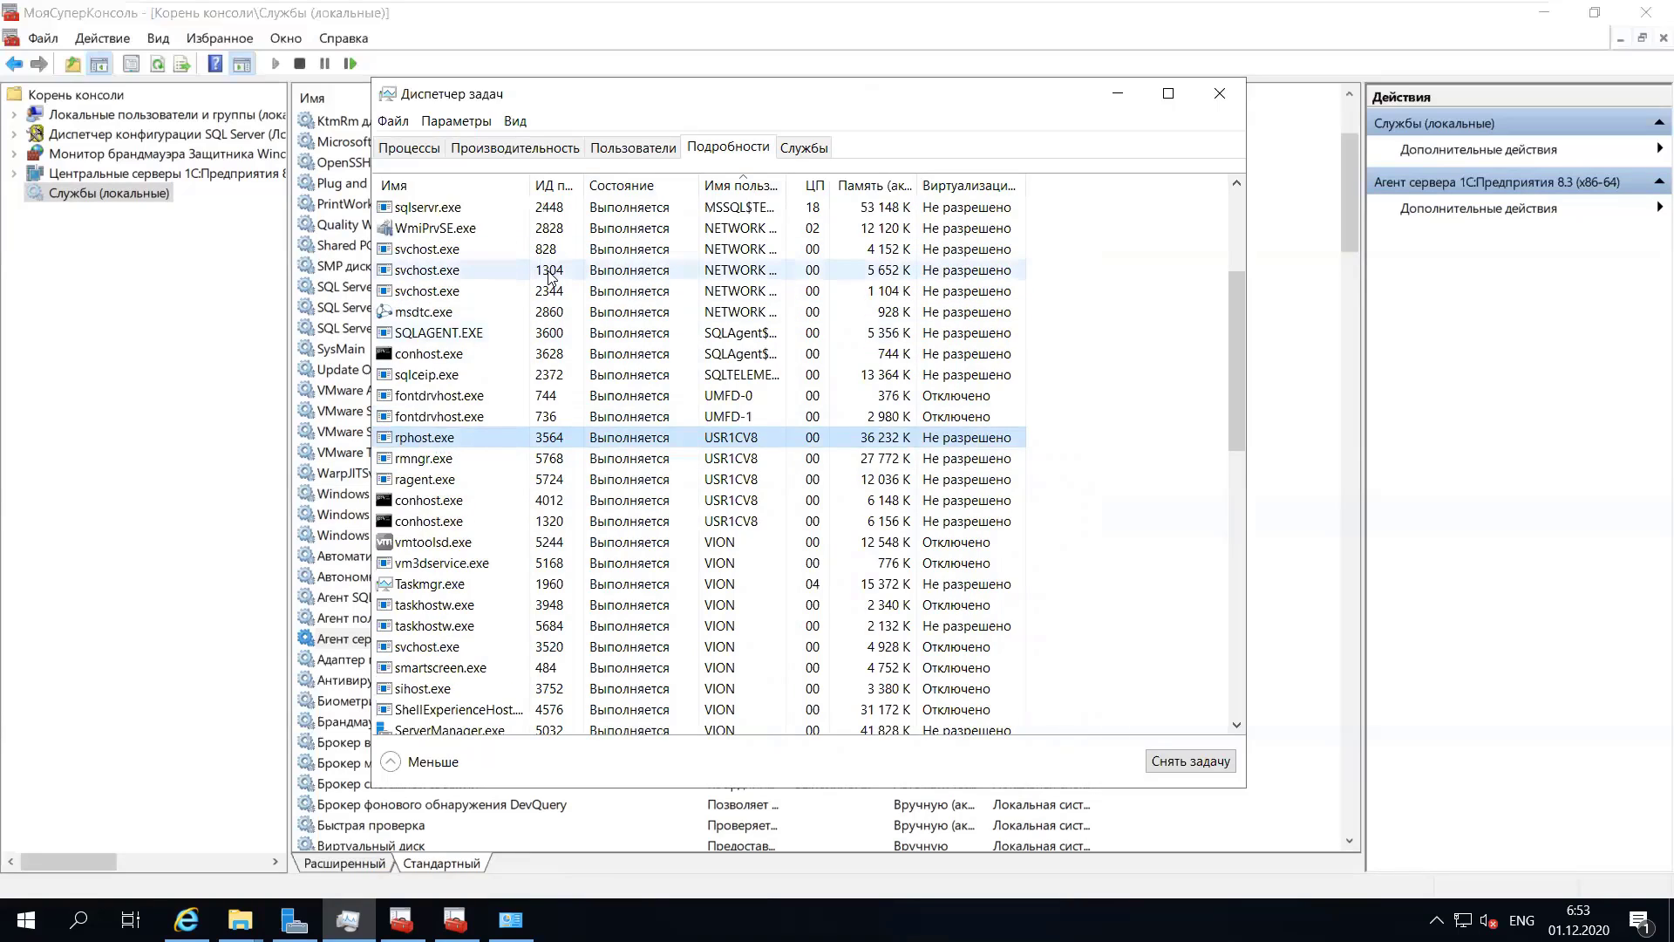
double_click(1027, 185)
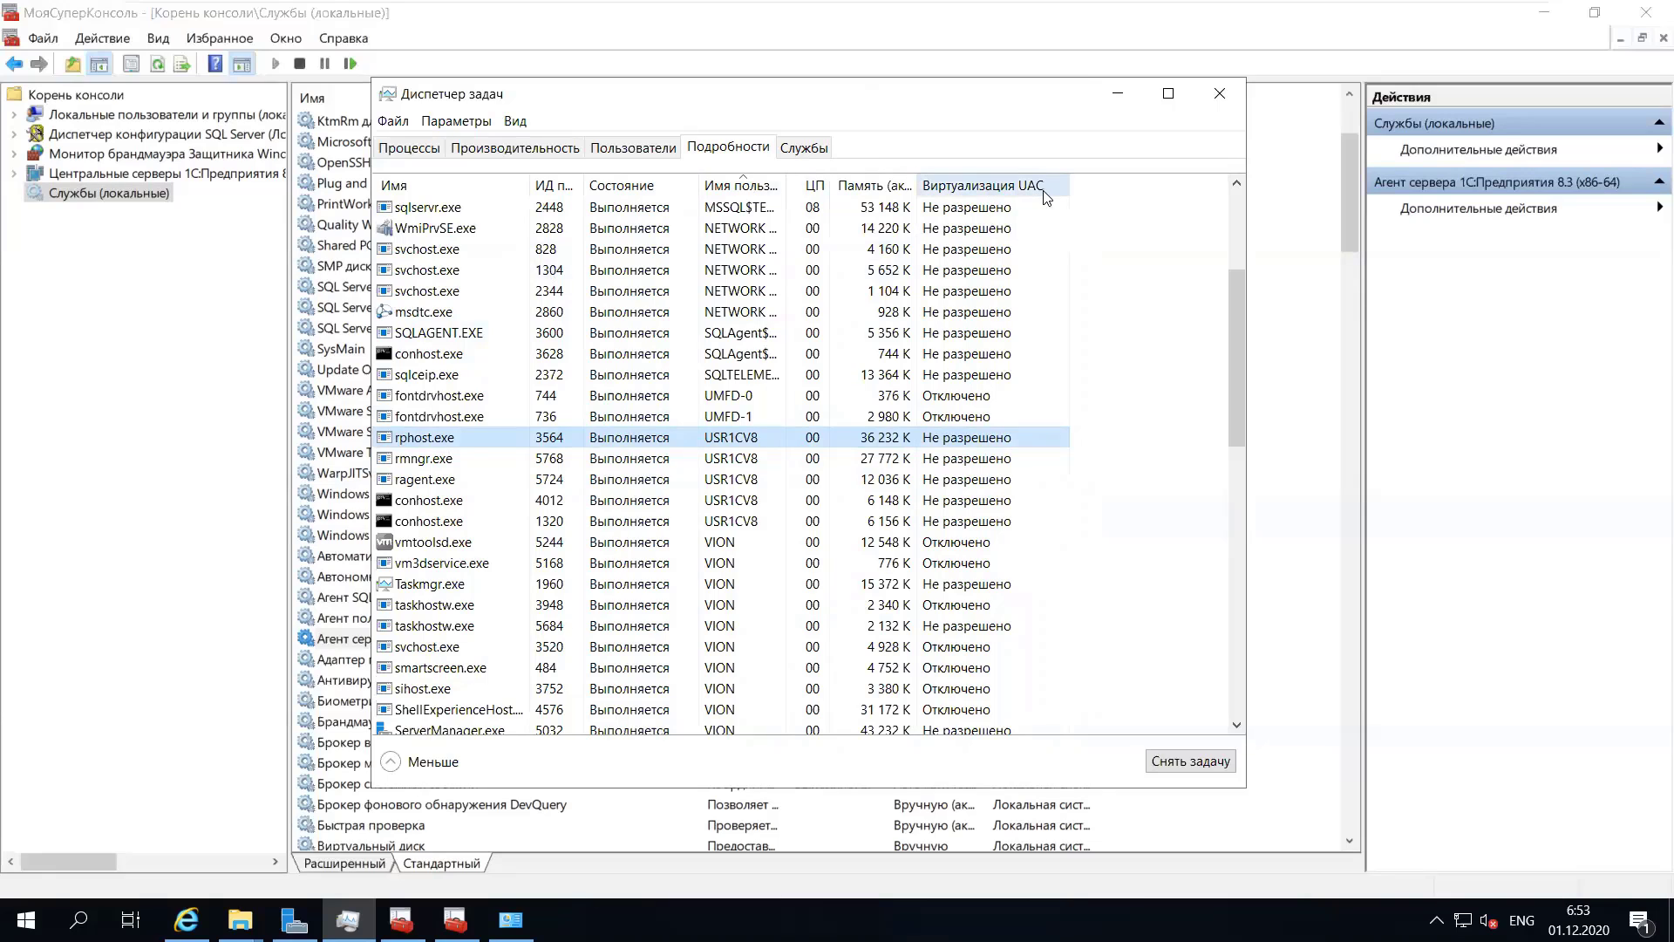
- Try toggling working set columns in the column chooser, then close it unchanged
right_click(1102, 185)
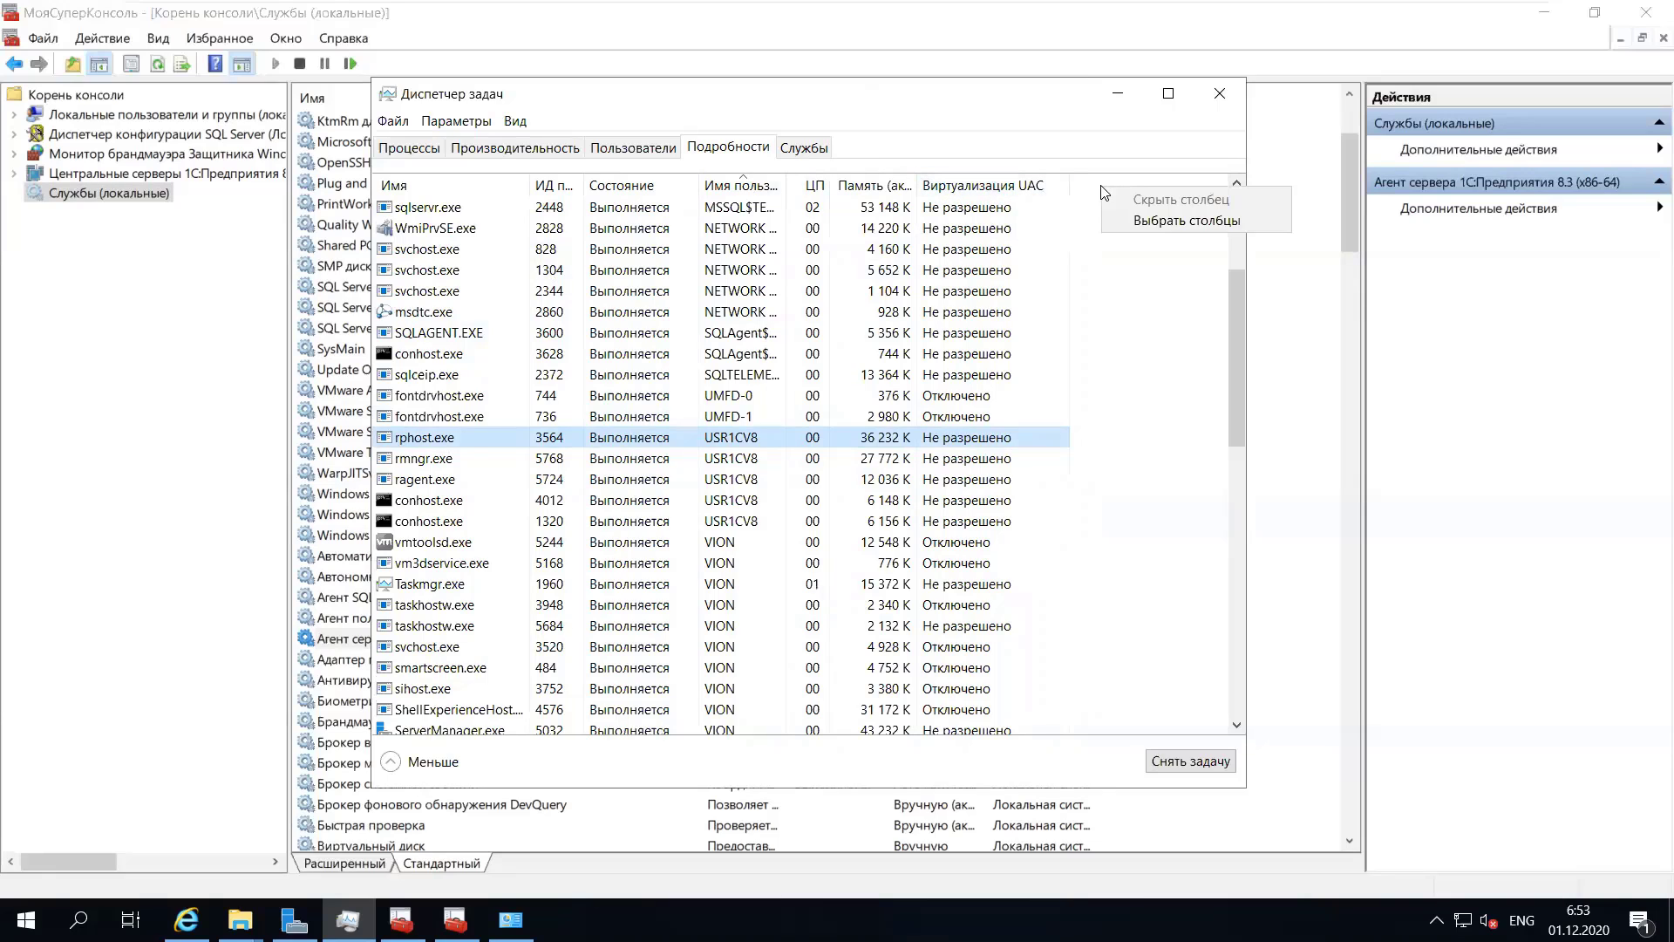
click(1161, 220)
drag(608, 234, 1205, 199)
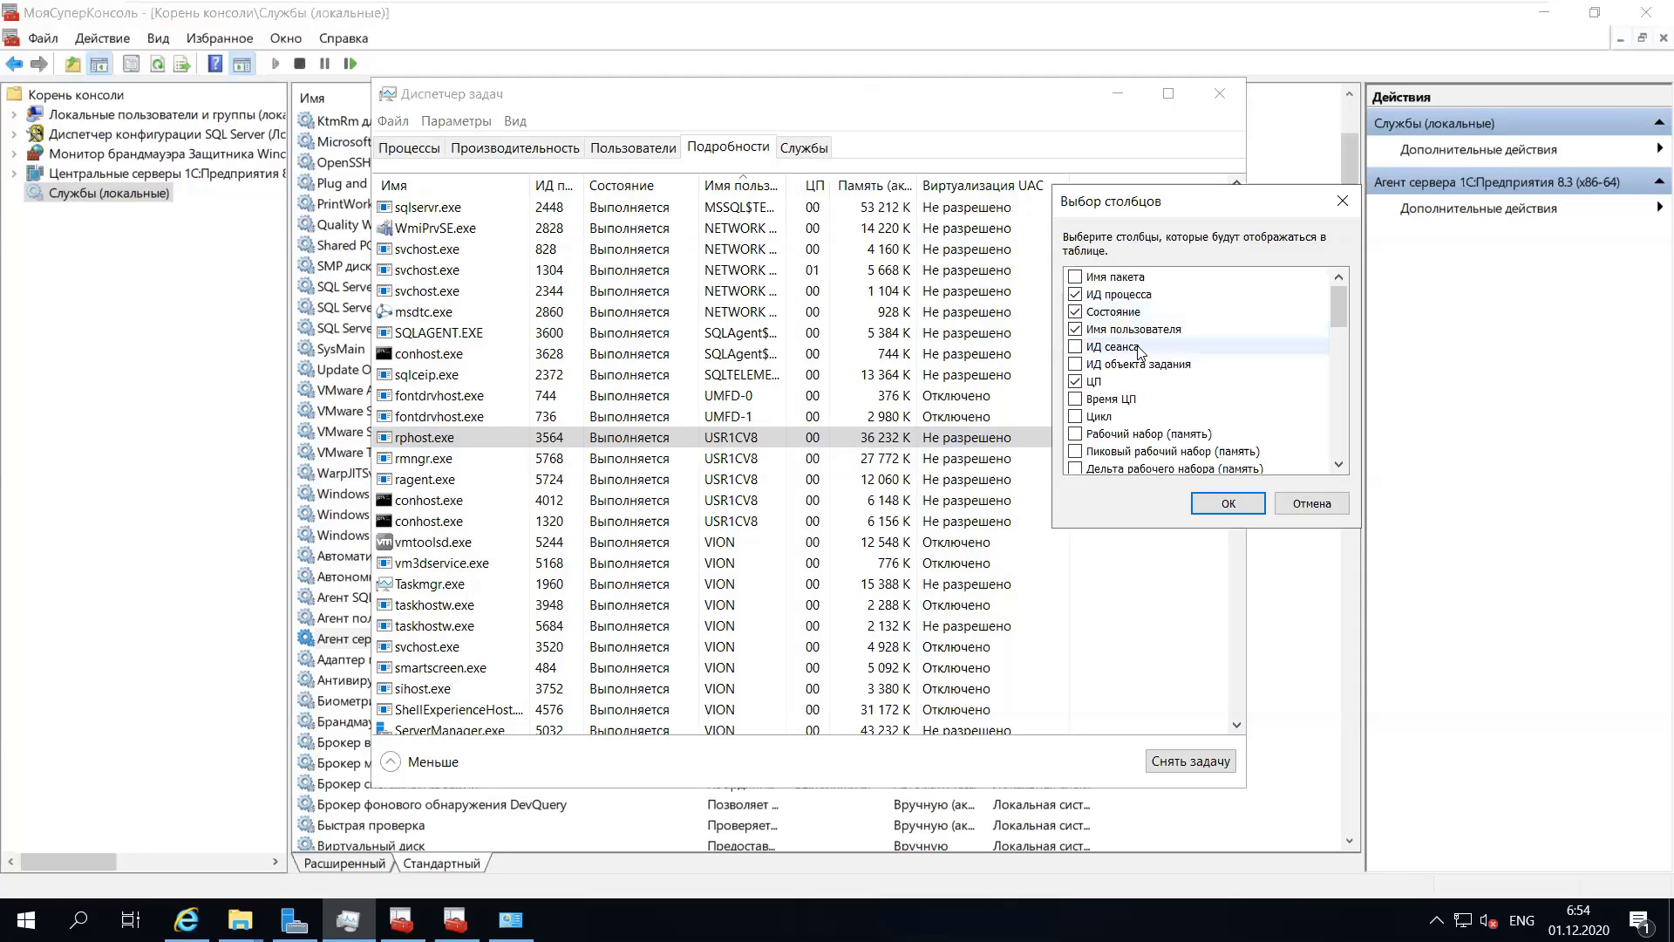
scroll(1137, 353, down, 2)
click(1076, 382)
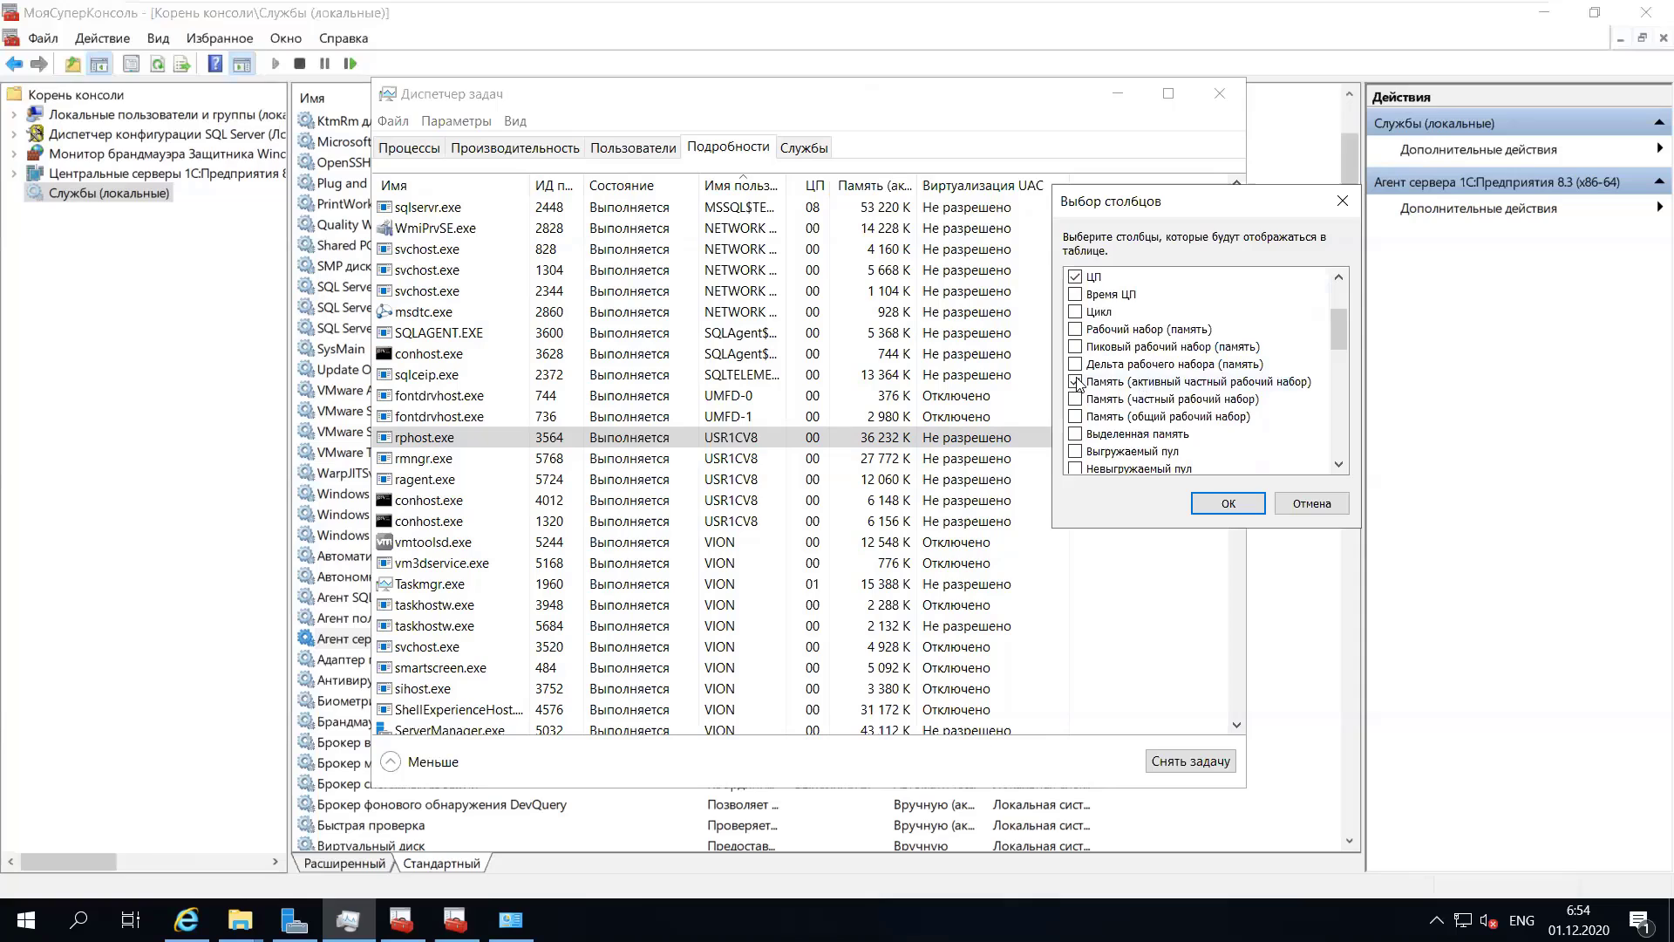
click(1076, 382)
click(1076, 418)
click(1311, 504)
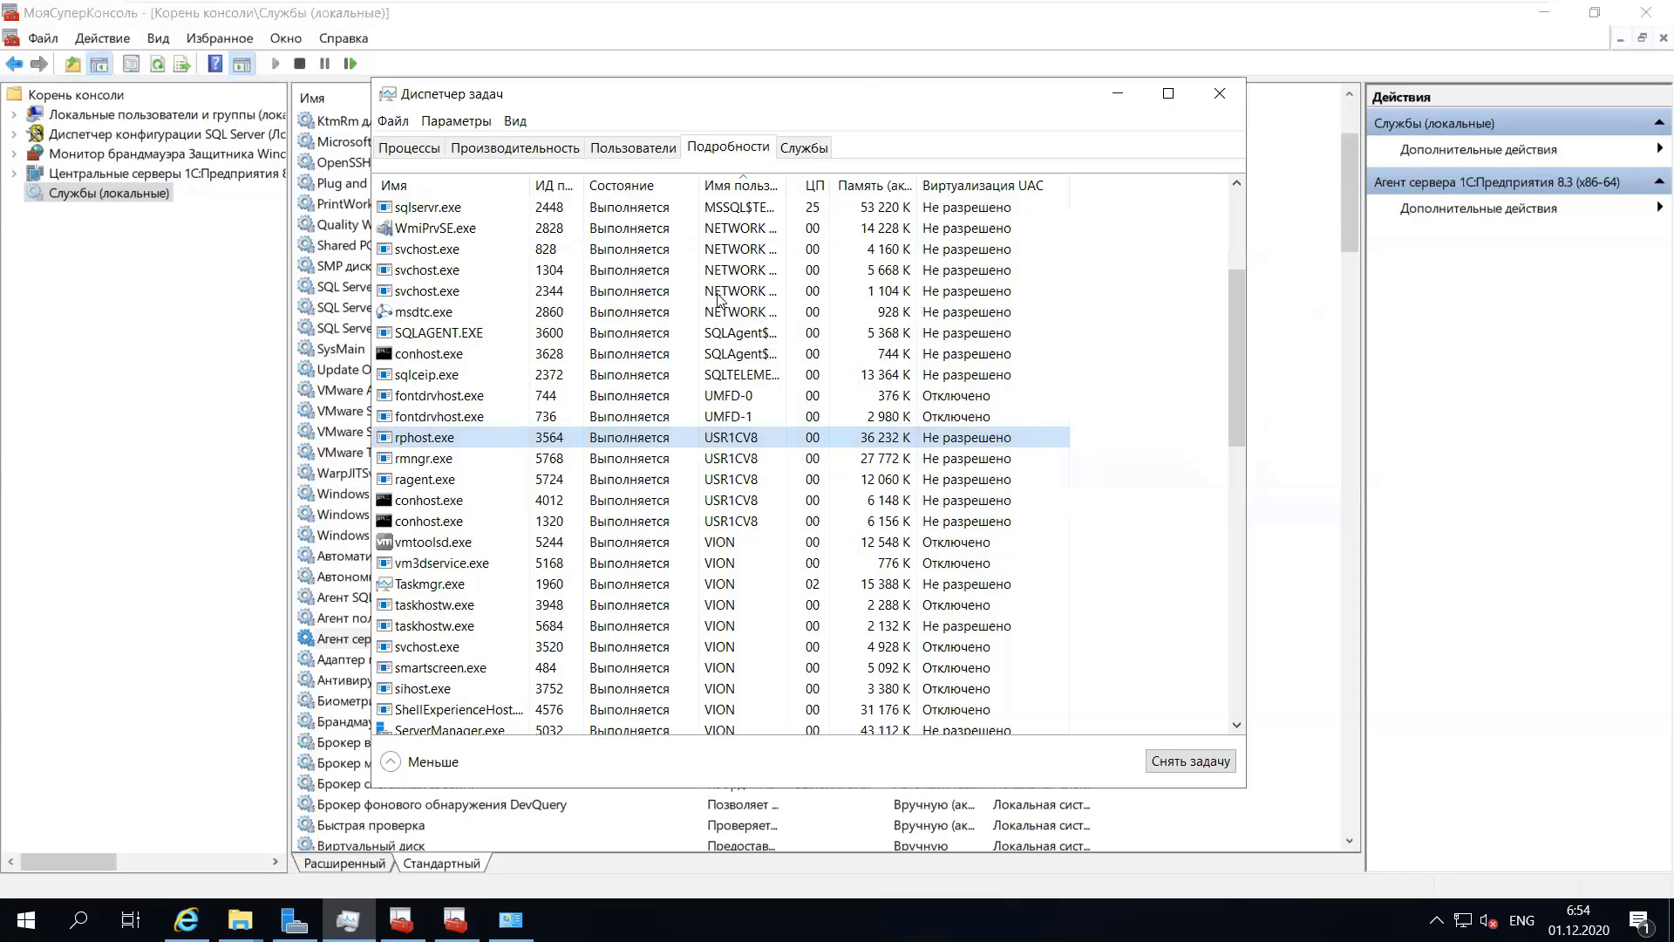
click(534, 214)
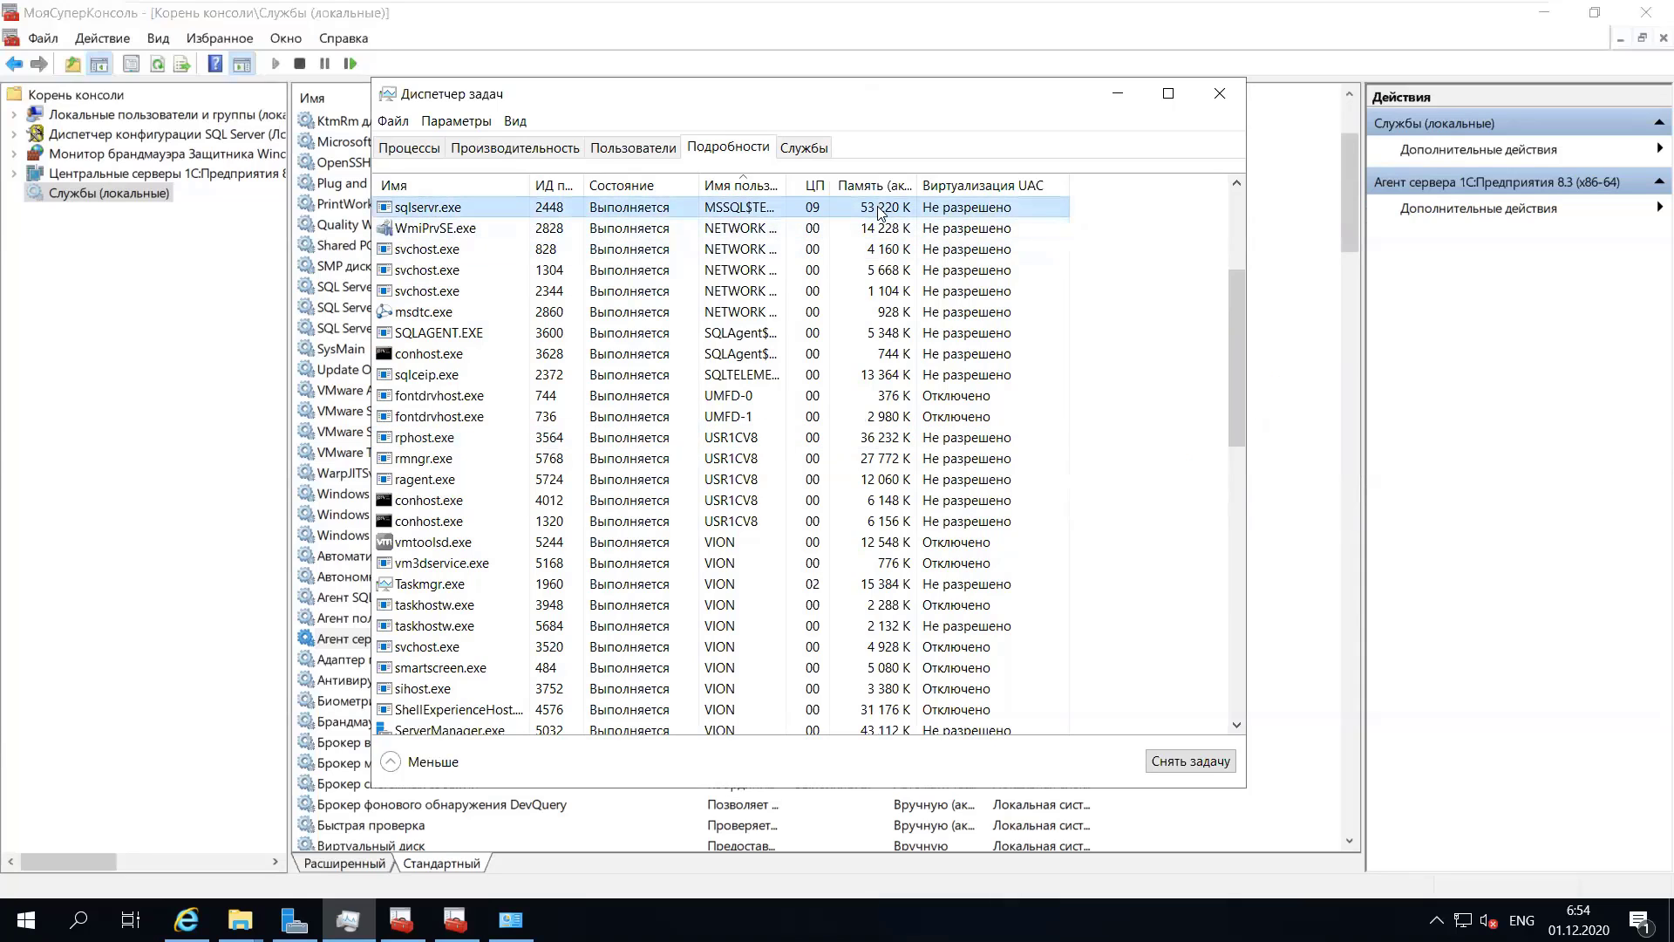
- Reopen the column chooser and add the Committed memory column
right_click(1092, 186)
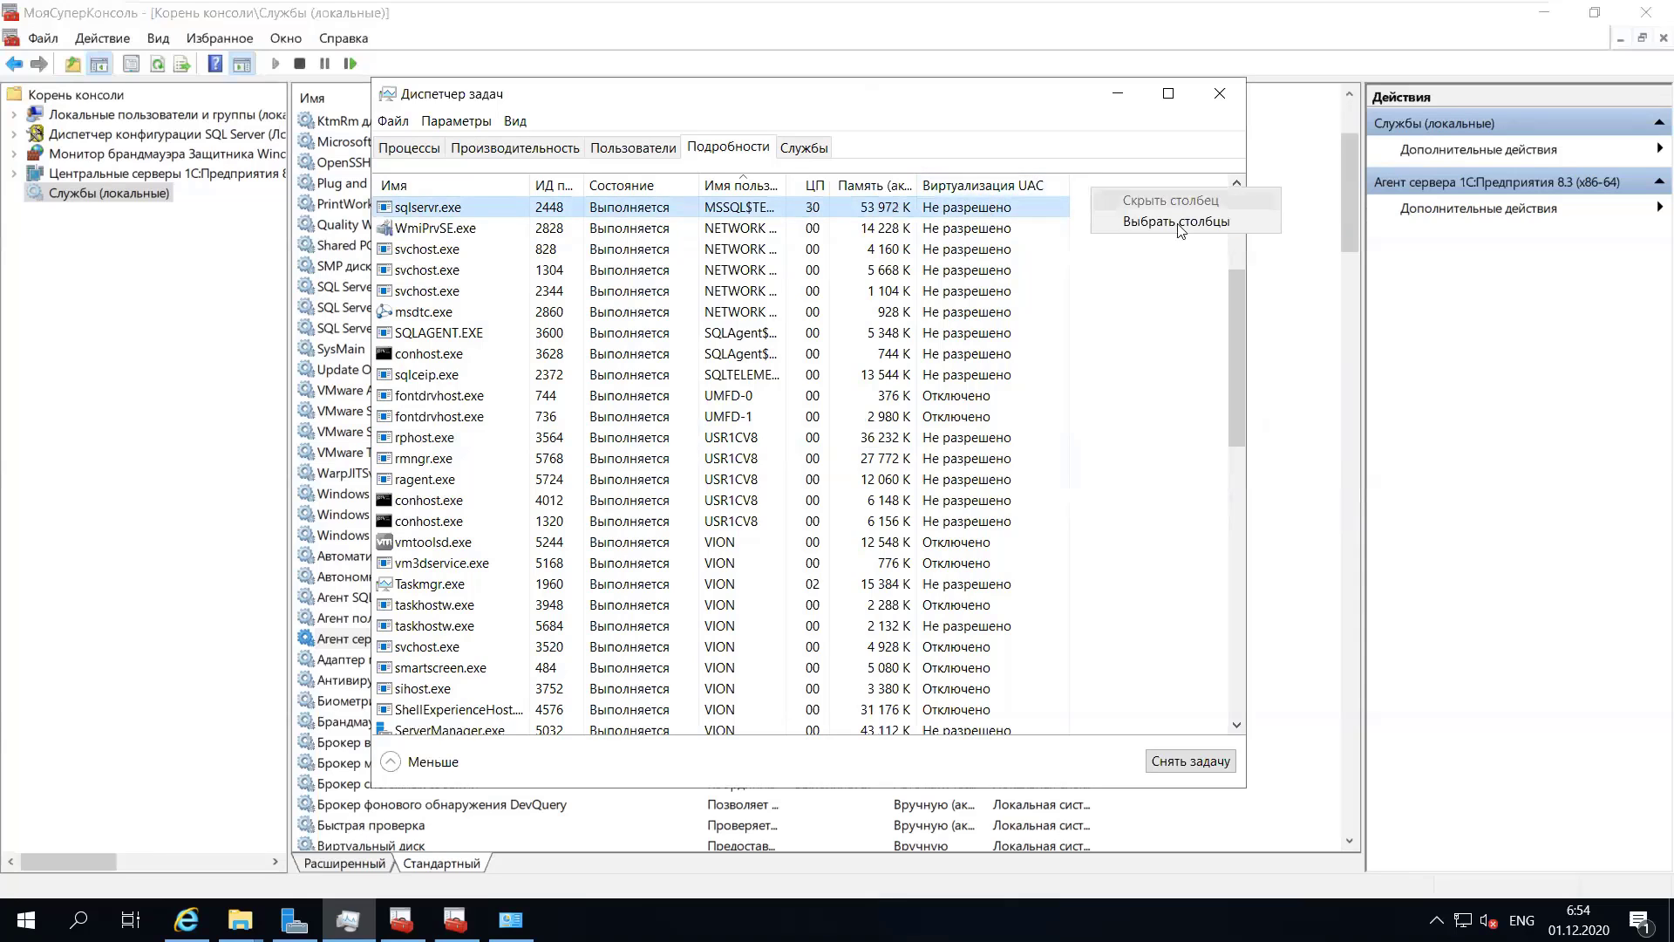
click(1171, 222)
drag(579, 233, 1196, 225)
scroll(1146, 447, down, 1)
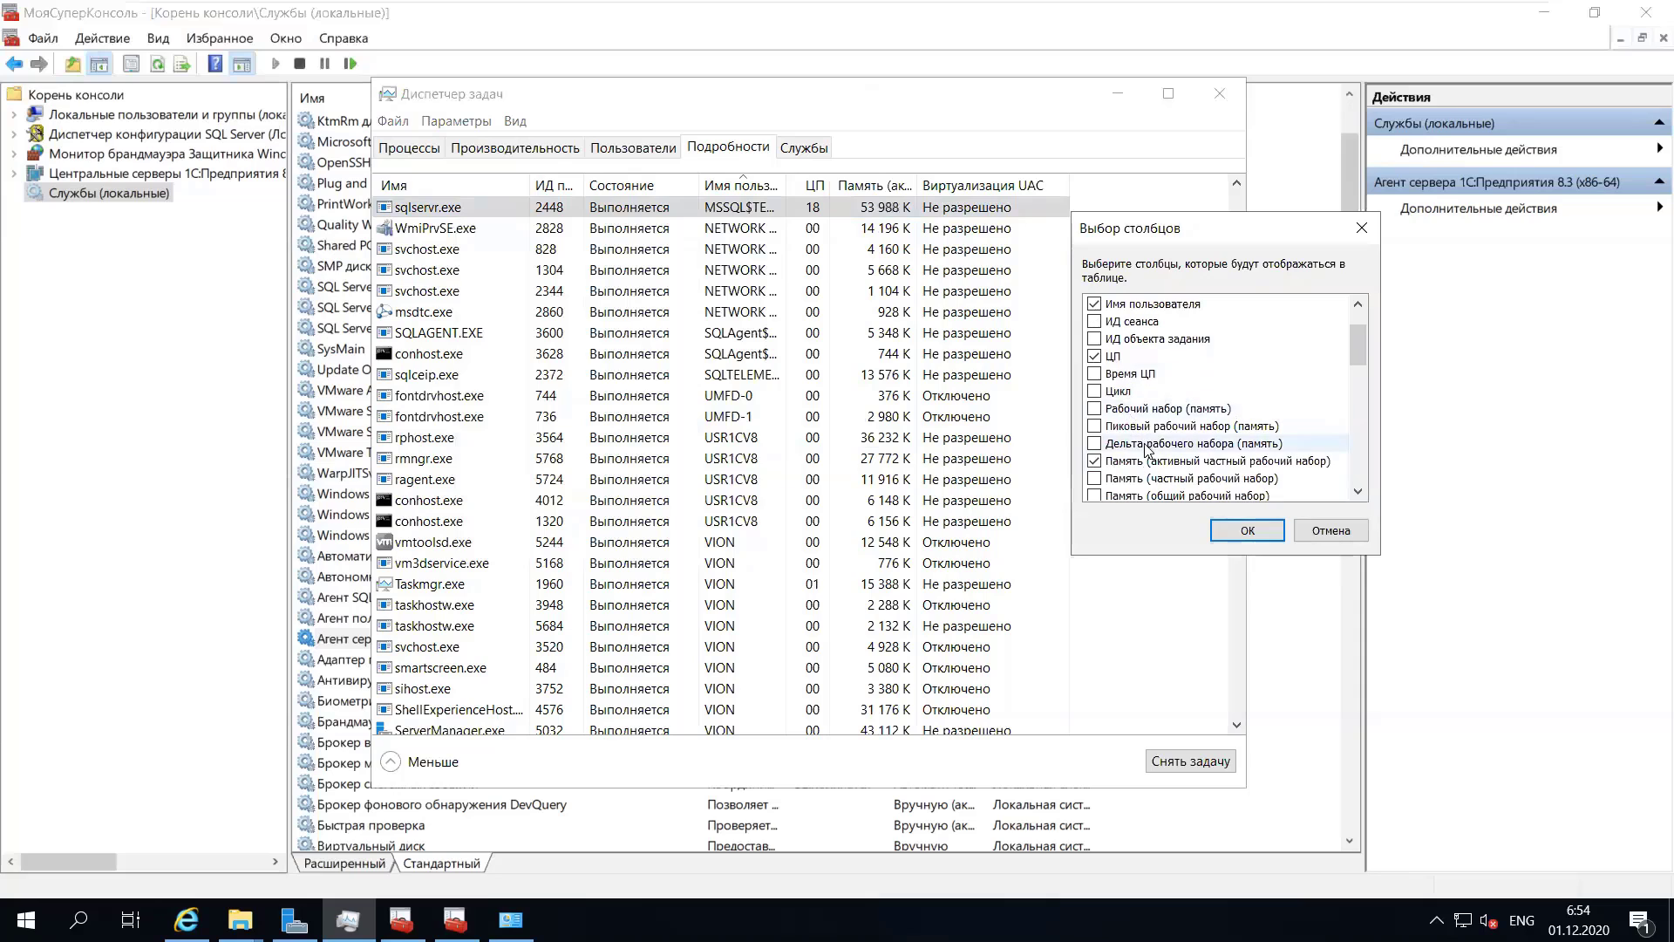
scroll(1144, 441, down, 1)
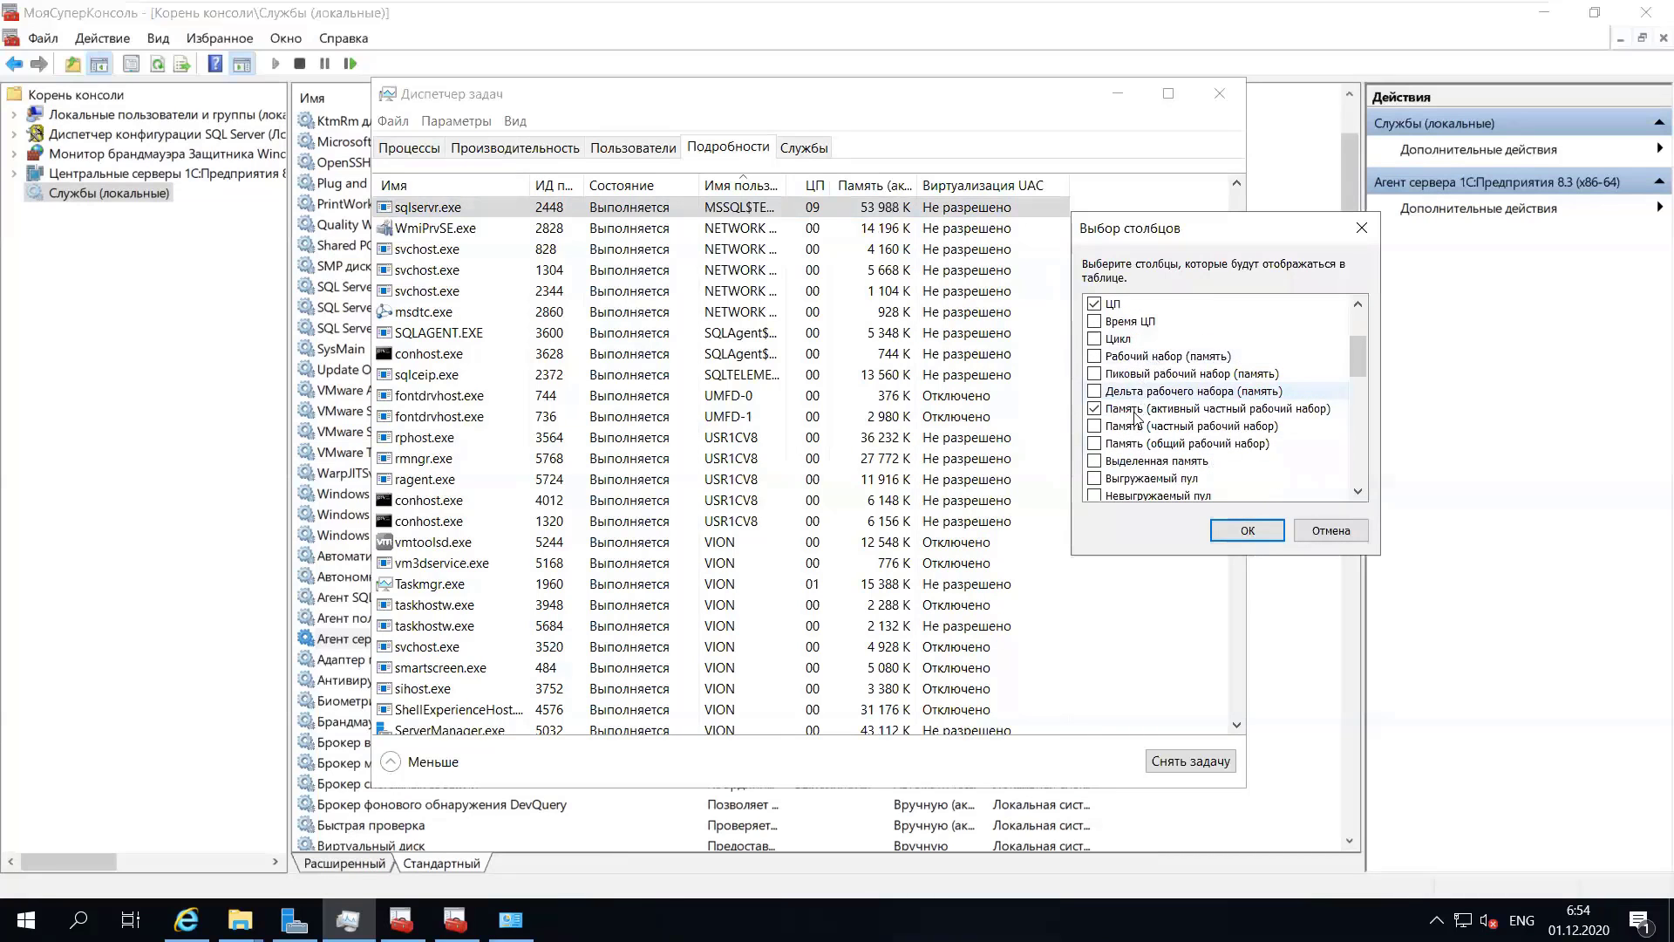
click(1094, 446)
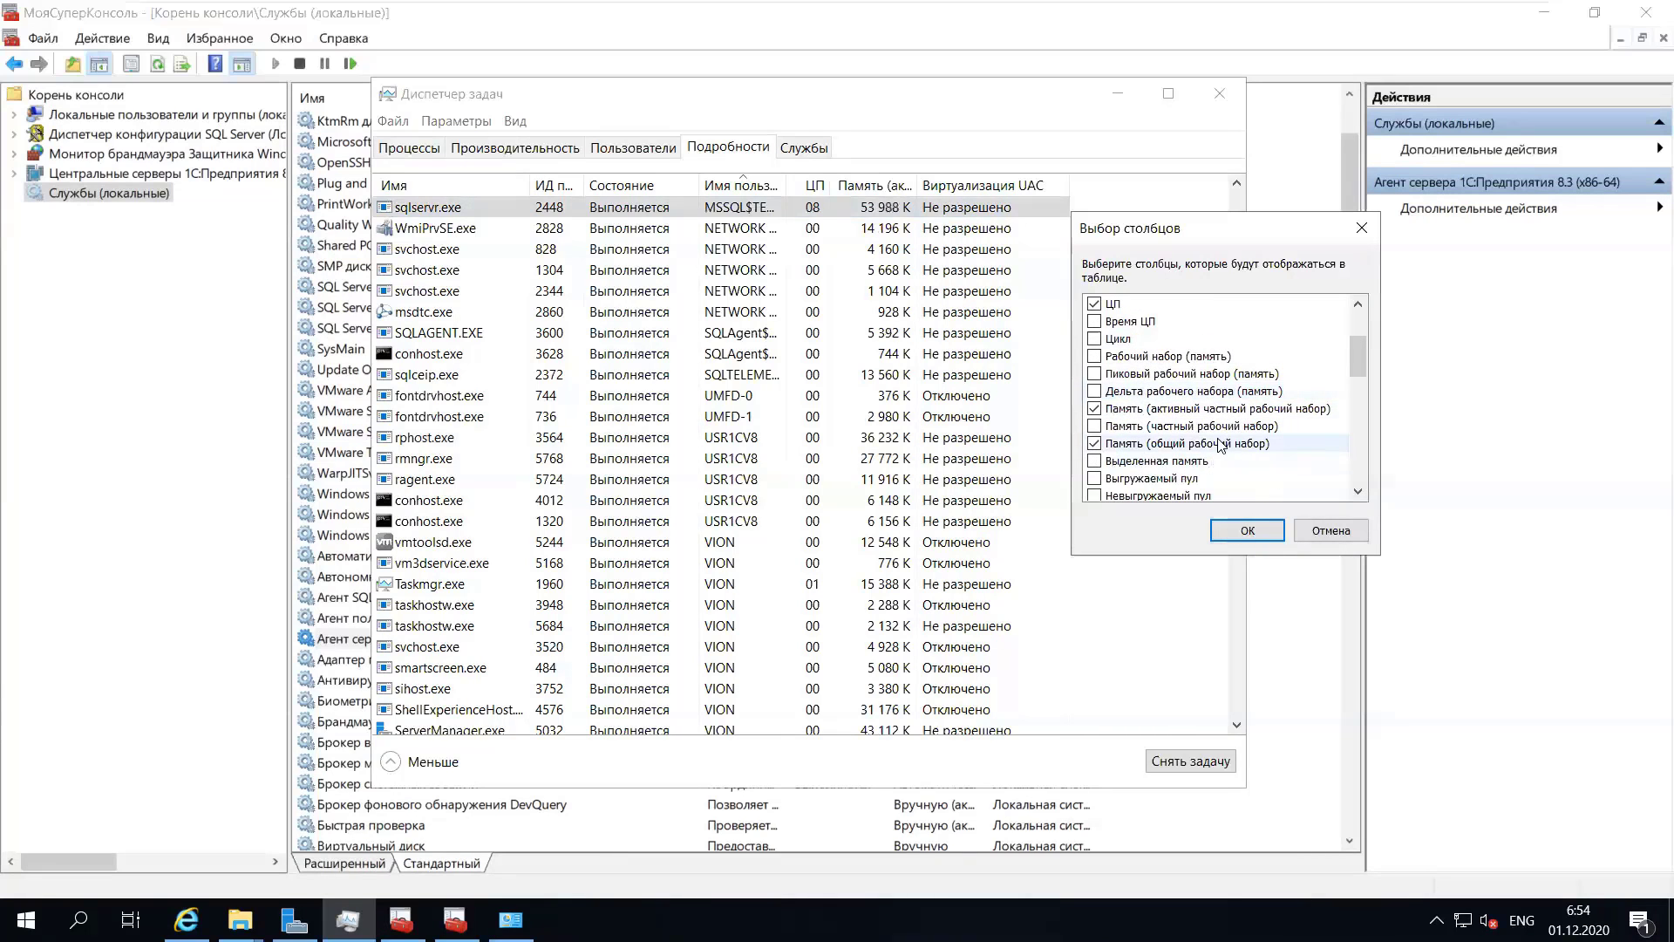
scroll(1221, 446, down, 1)
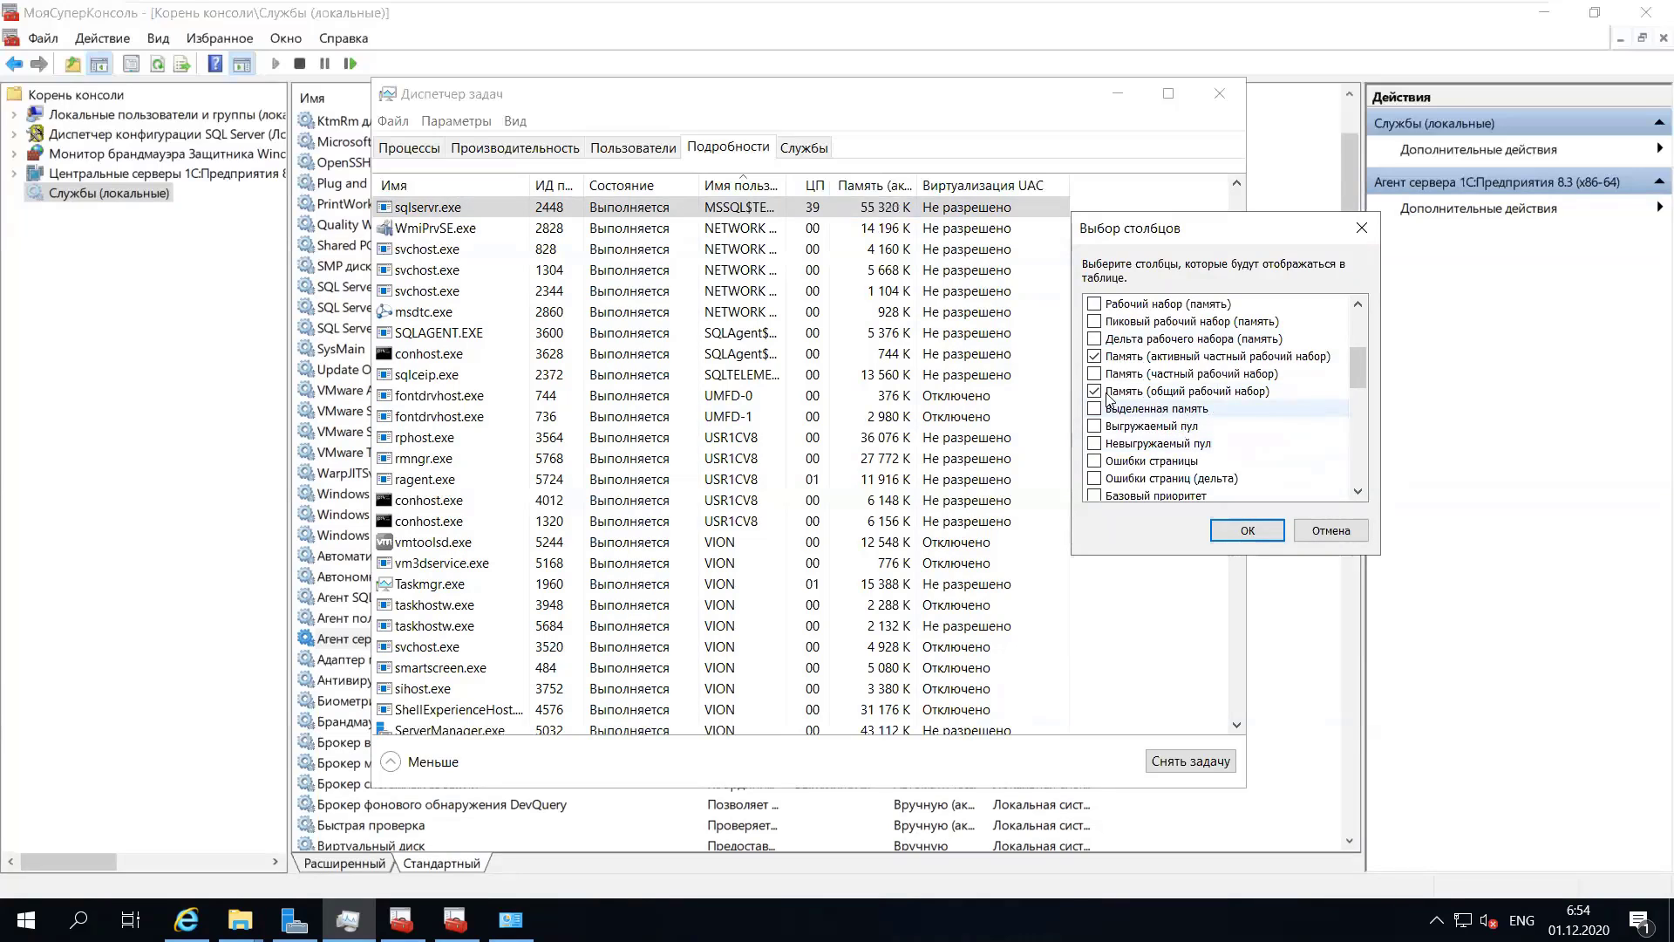
click(1094, 392)
click(1095, 409)
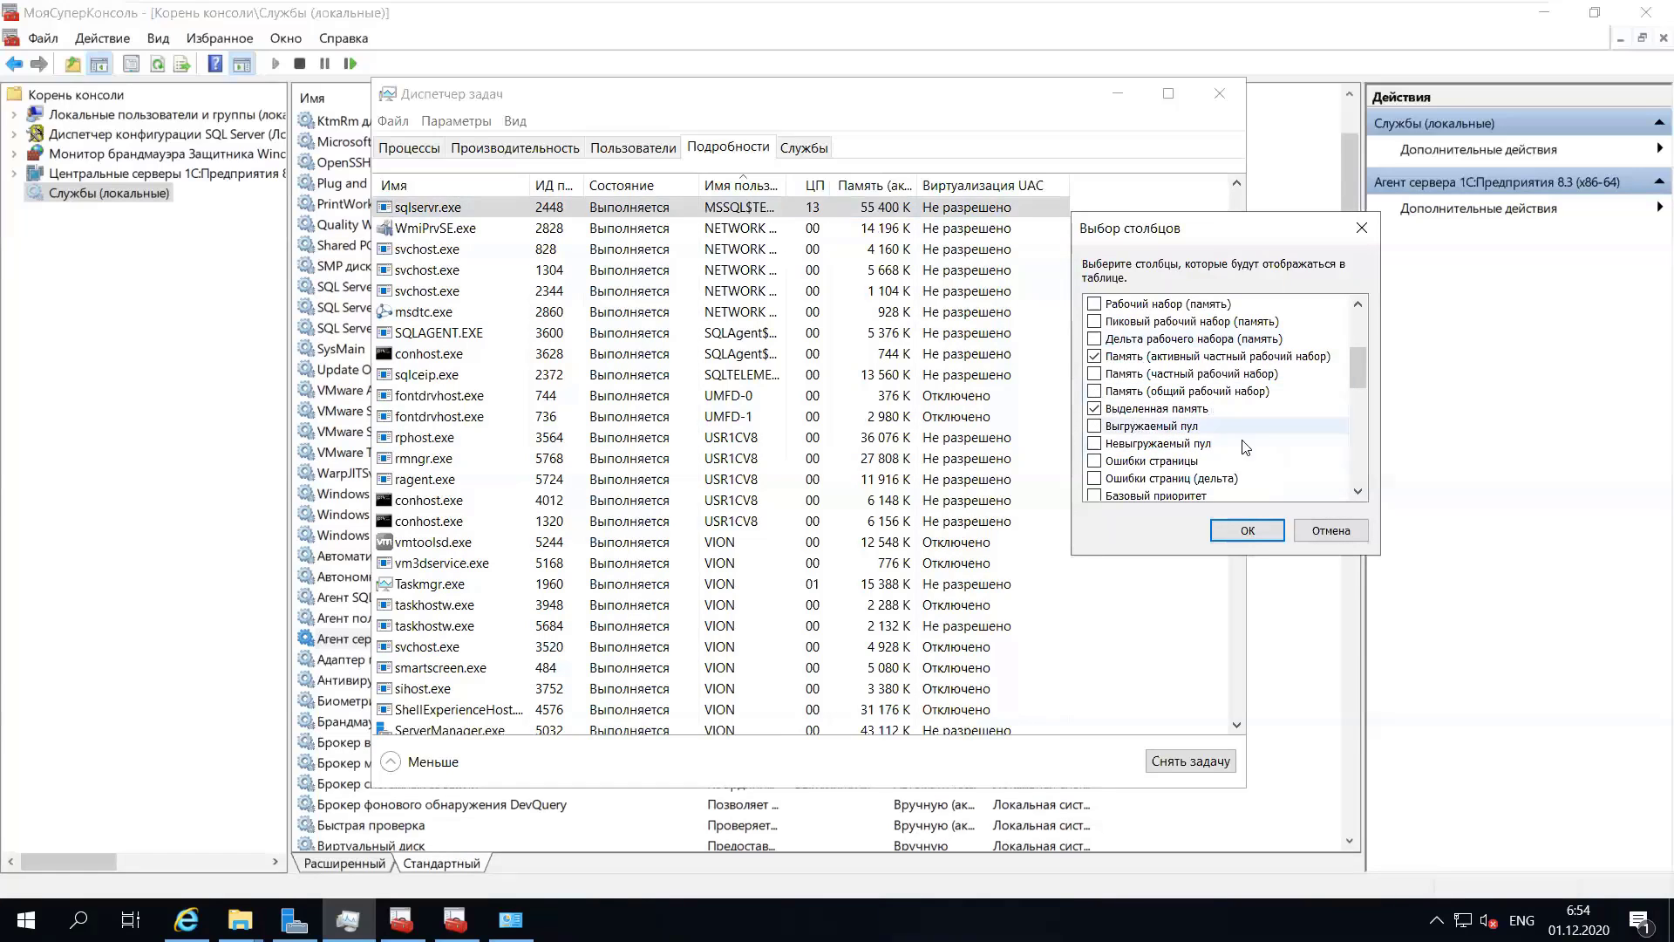
scroll(1249, 443, down, 2)
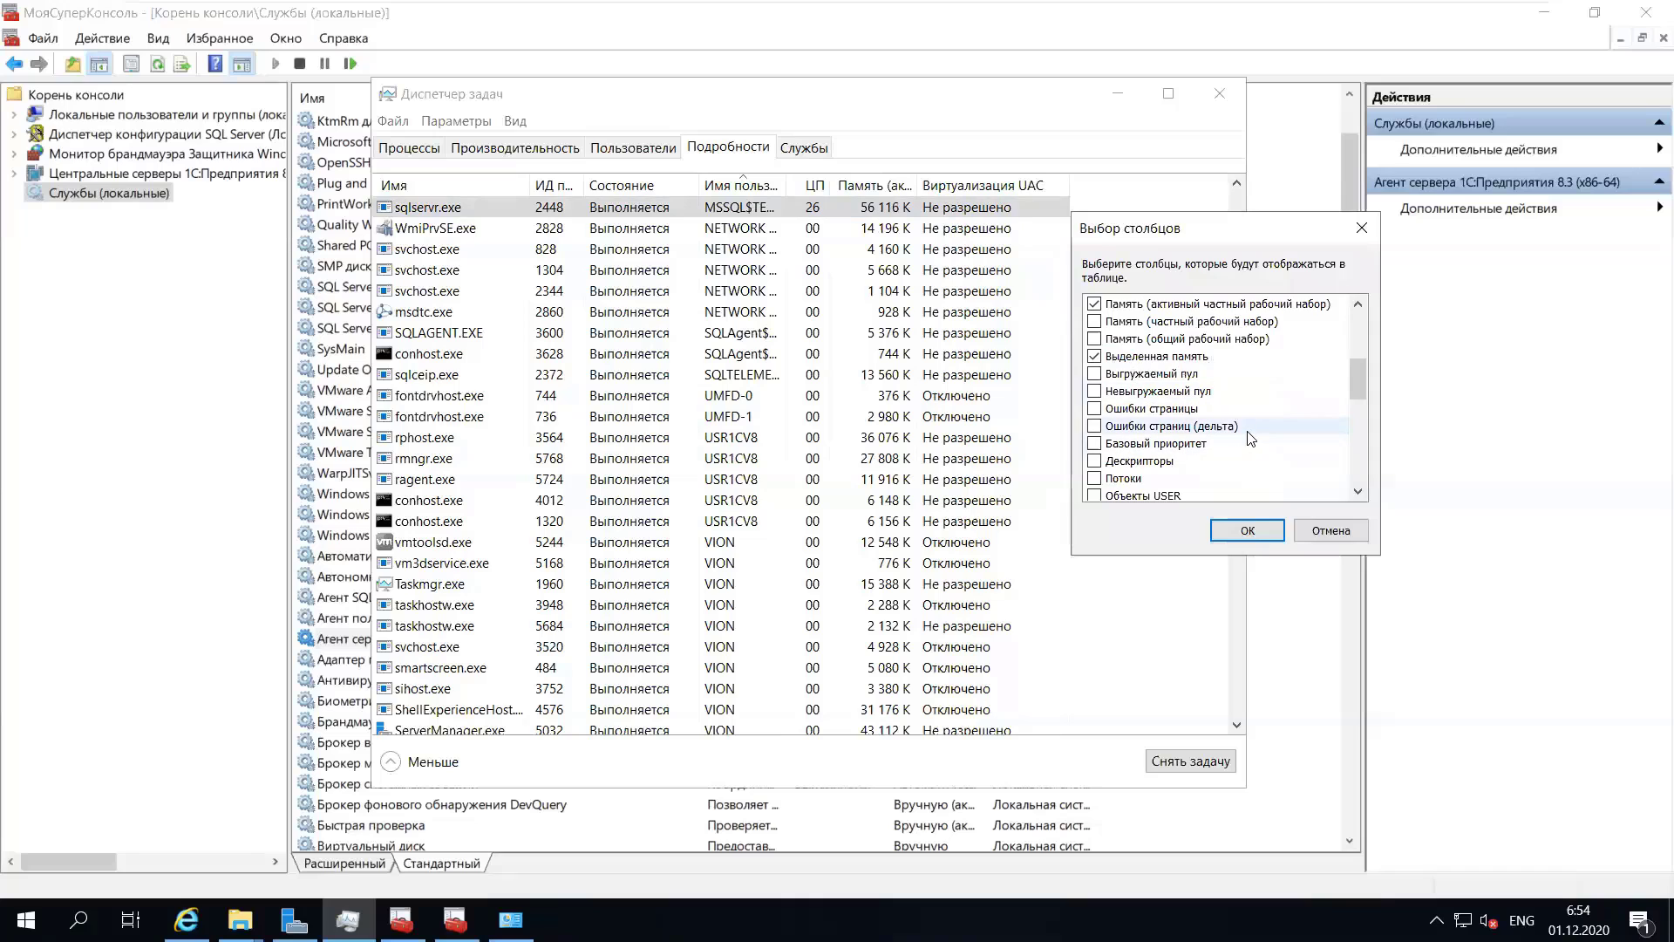
scroll(1251, 439, down, 1)
scroll(1249, 436, down, 4)
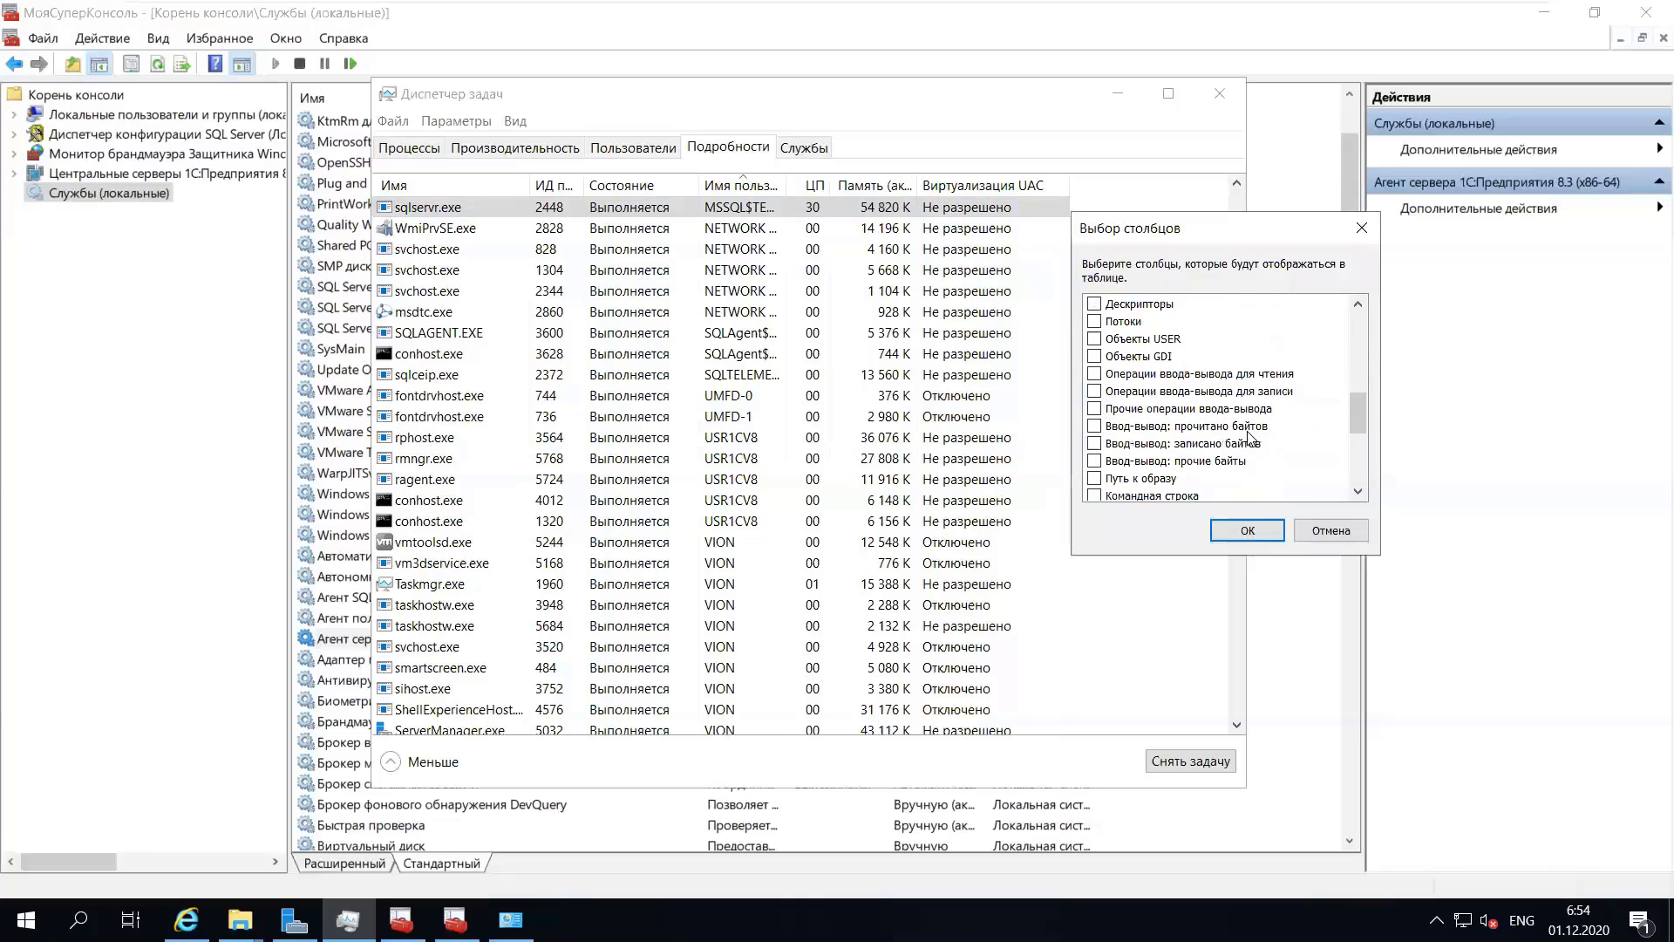
- Drop UAC virtualization, add Image path, Command line and OS context columns, and apply
click(1095, 409)
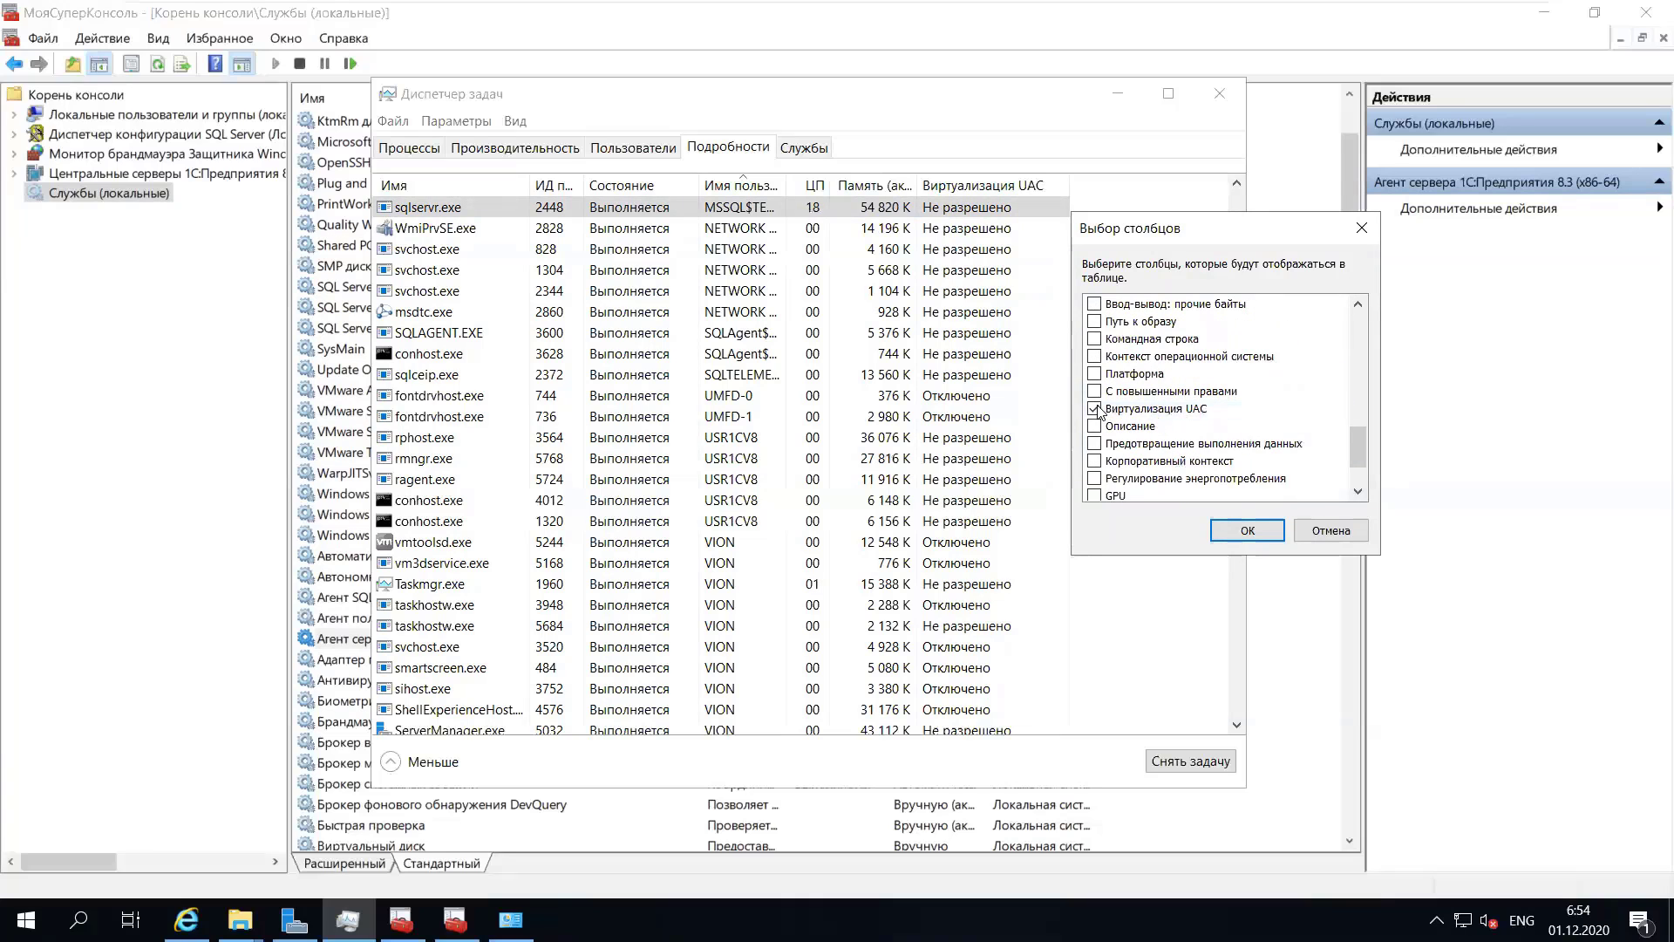
scroll(1202, 429, down, 1)
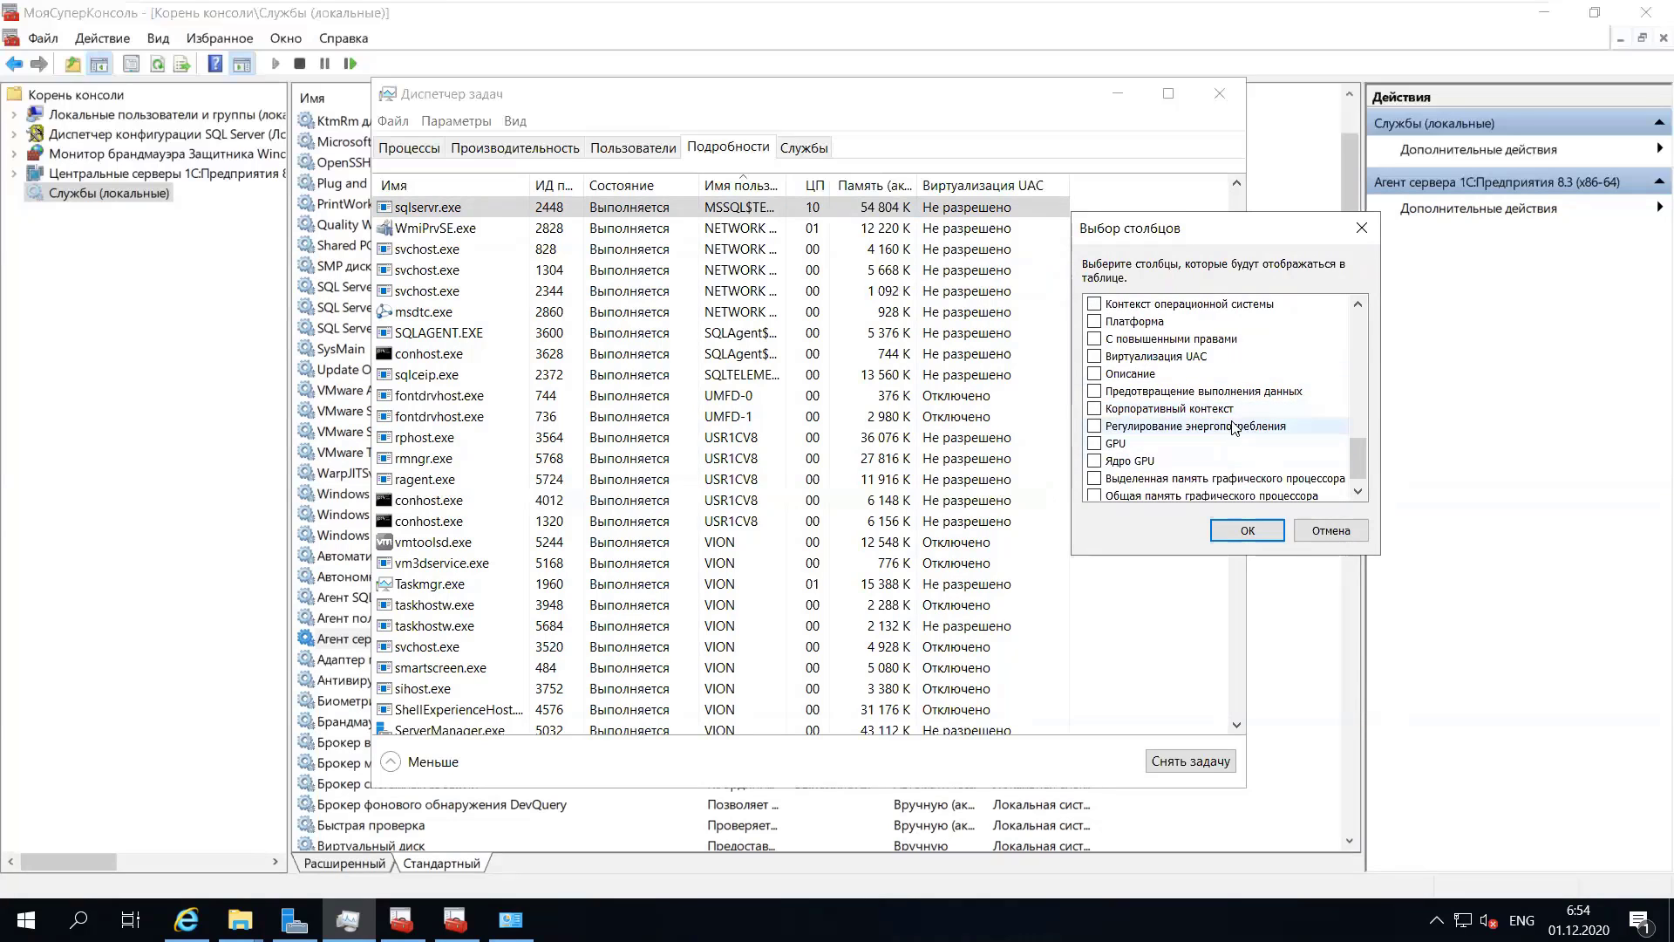
scroll(1237, 429, up, 1)
scroll(1097, 436, up, 2)
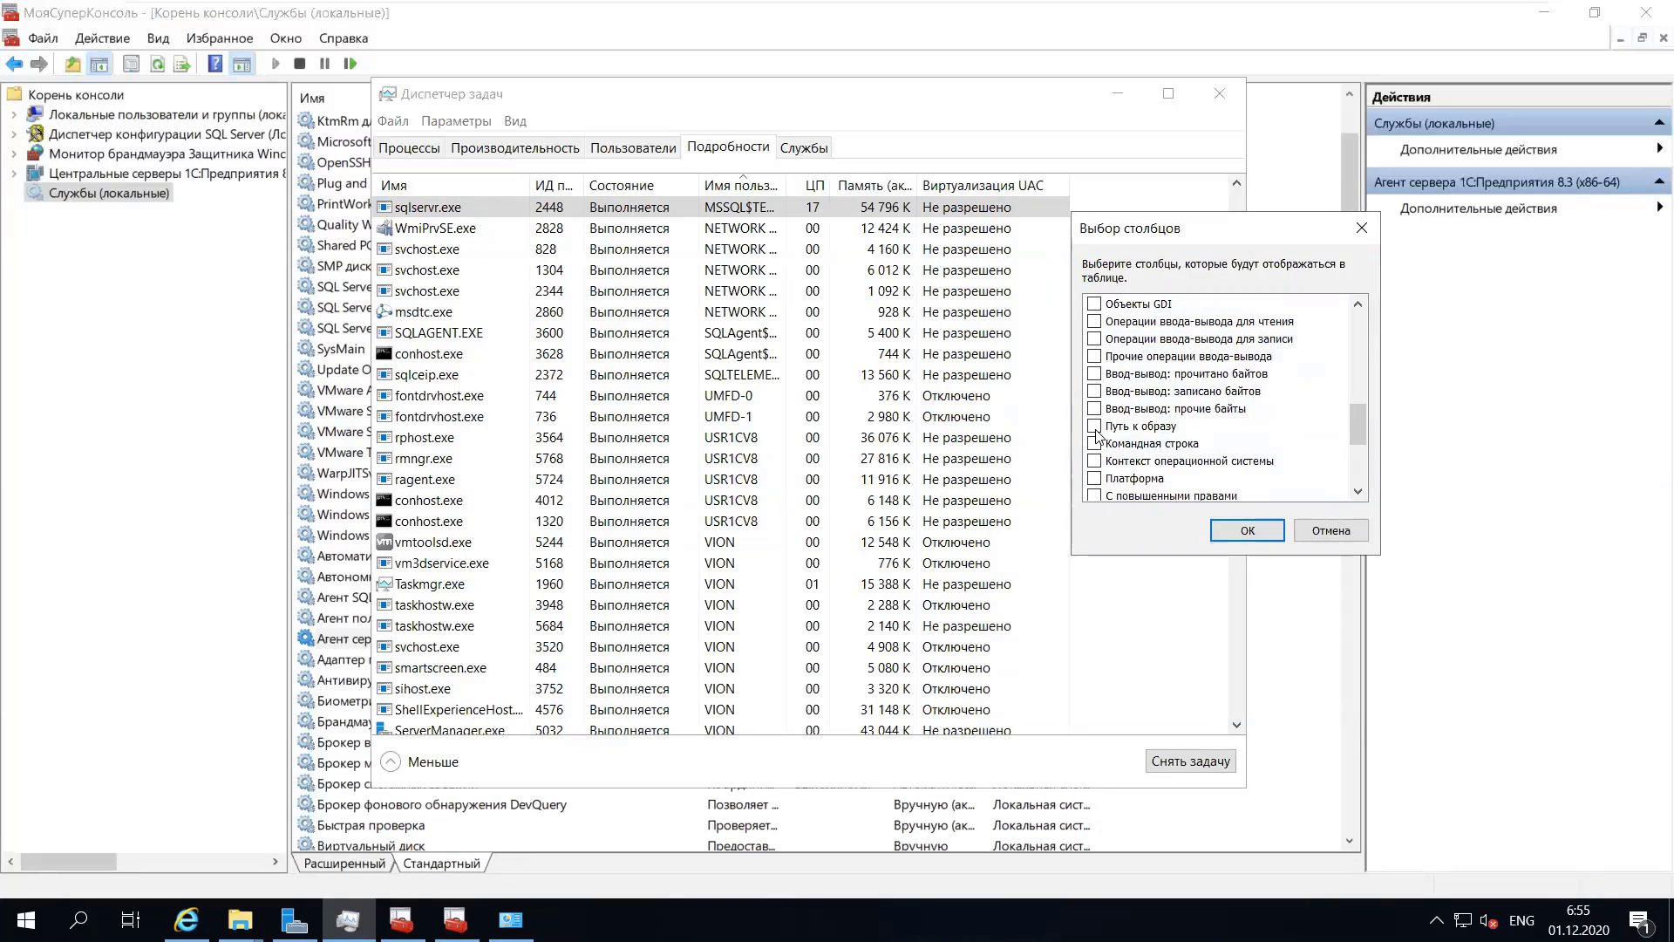
click(1095, 443)
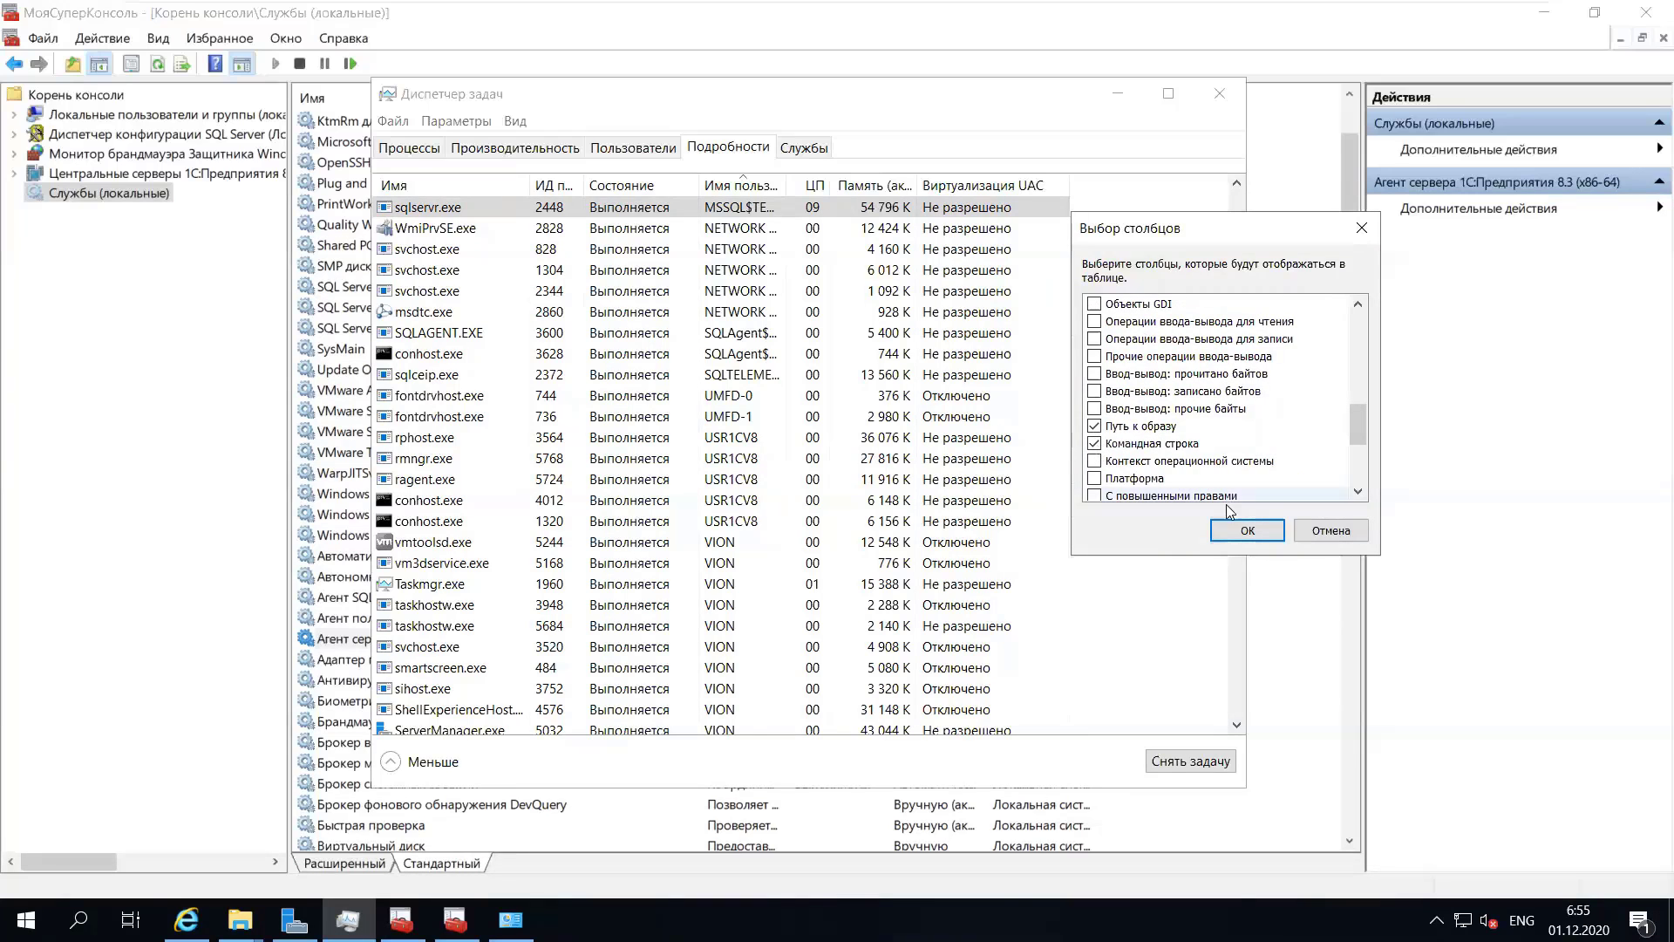
click(1097, 461)
scroll(1101, 454, down, 1)
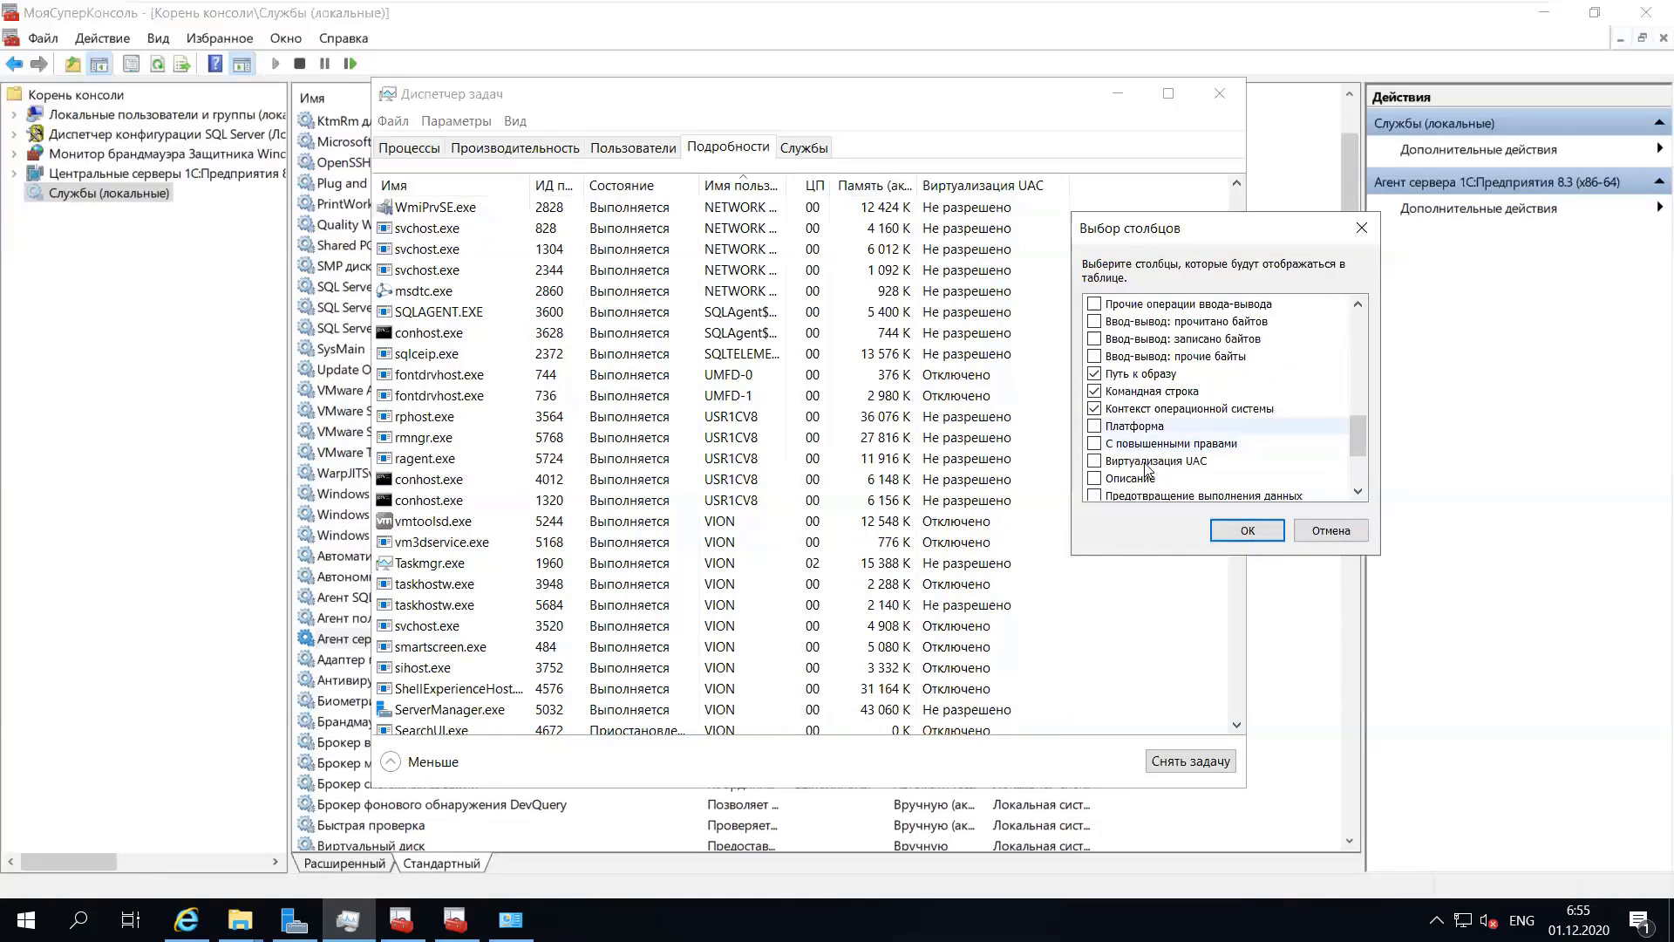
click(1248, 530)
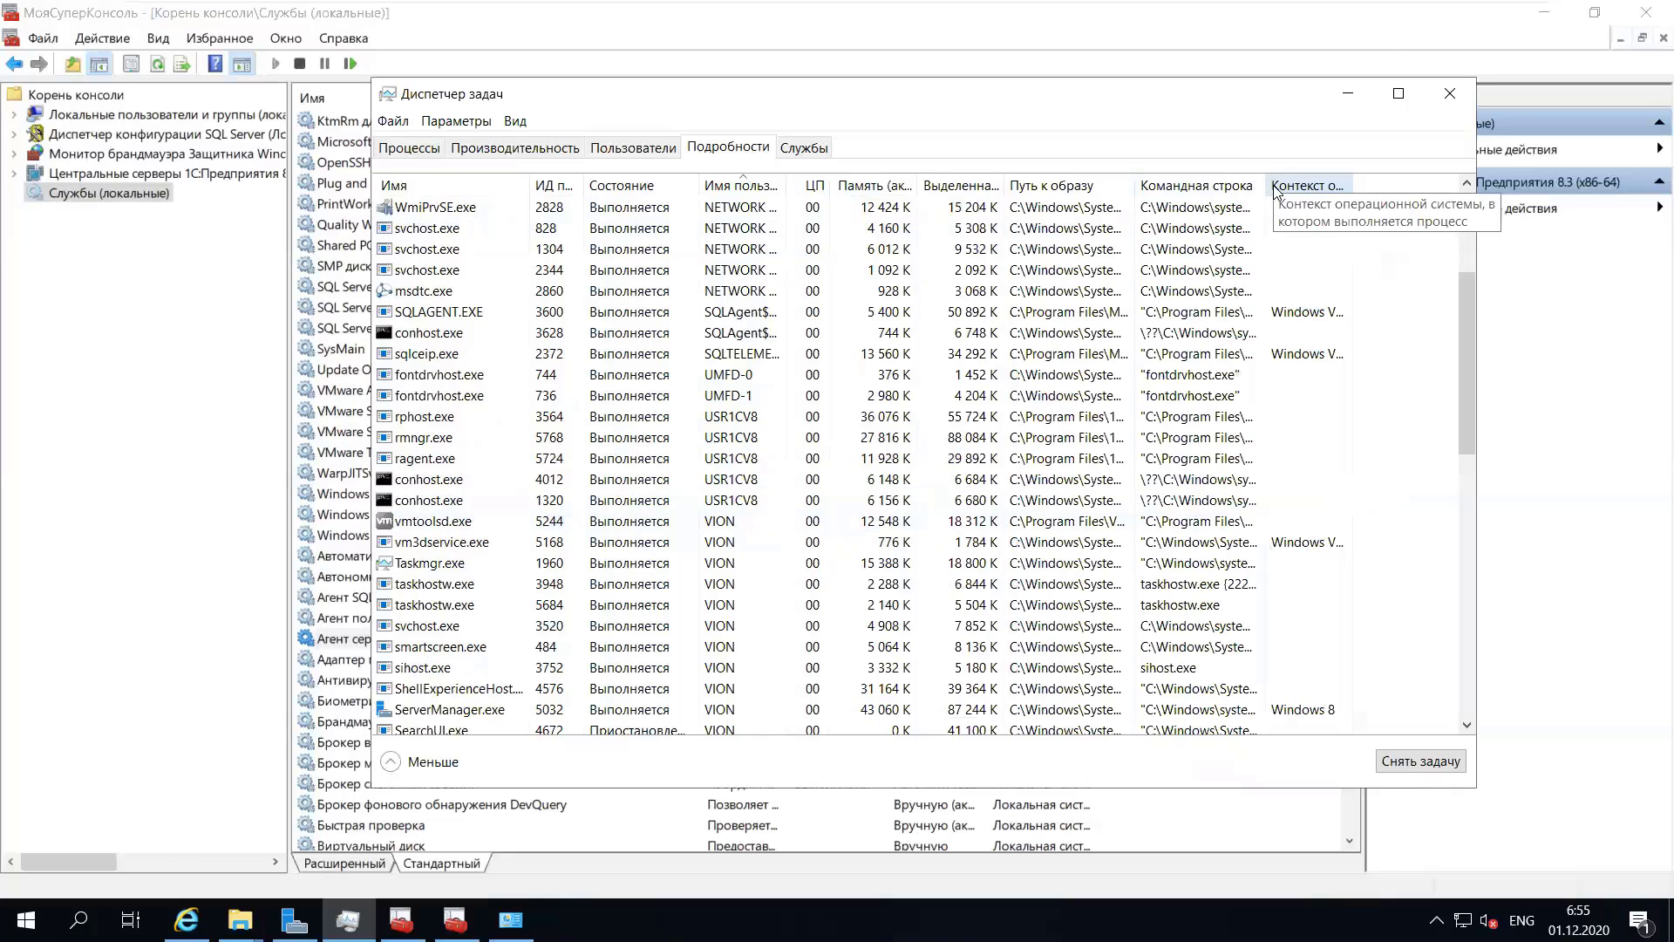
- Sort processes by committed memory, largest first, putting sqlservr.exe on top
drag(1275, 185, 1289, 185)
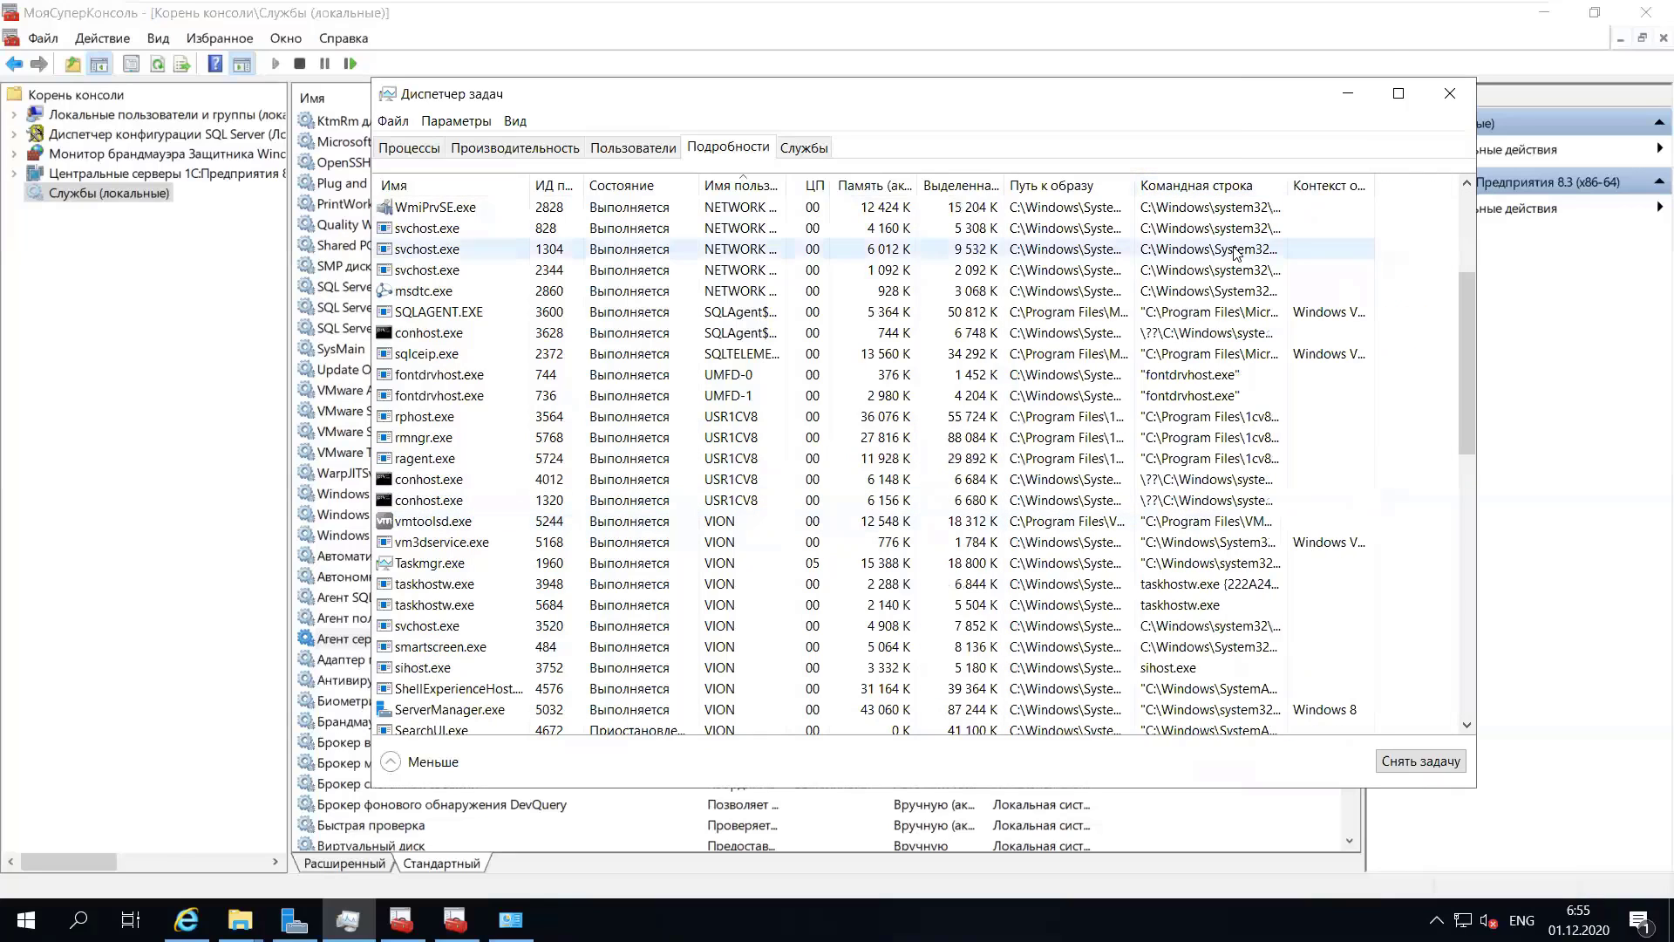
click(881, 209)
scroll(817, 272, up, 4)
click(959, 184)
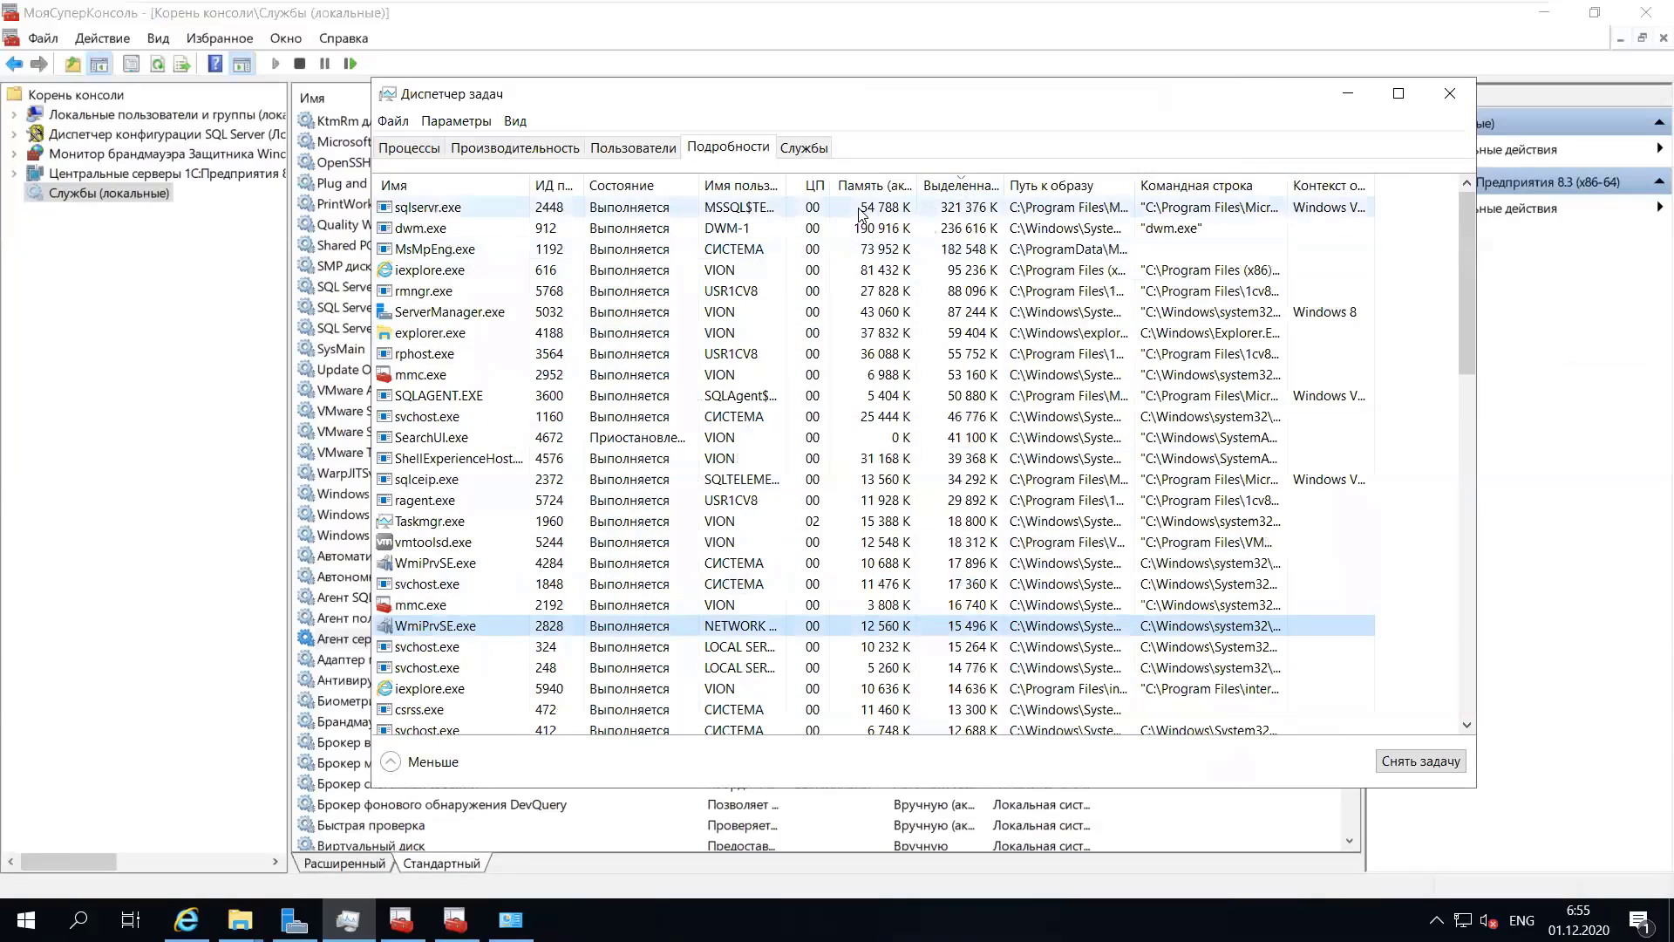
click(748, 187)
click(960, 185)
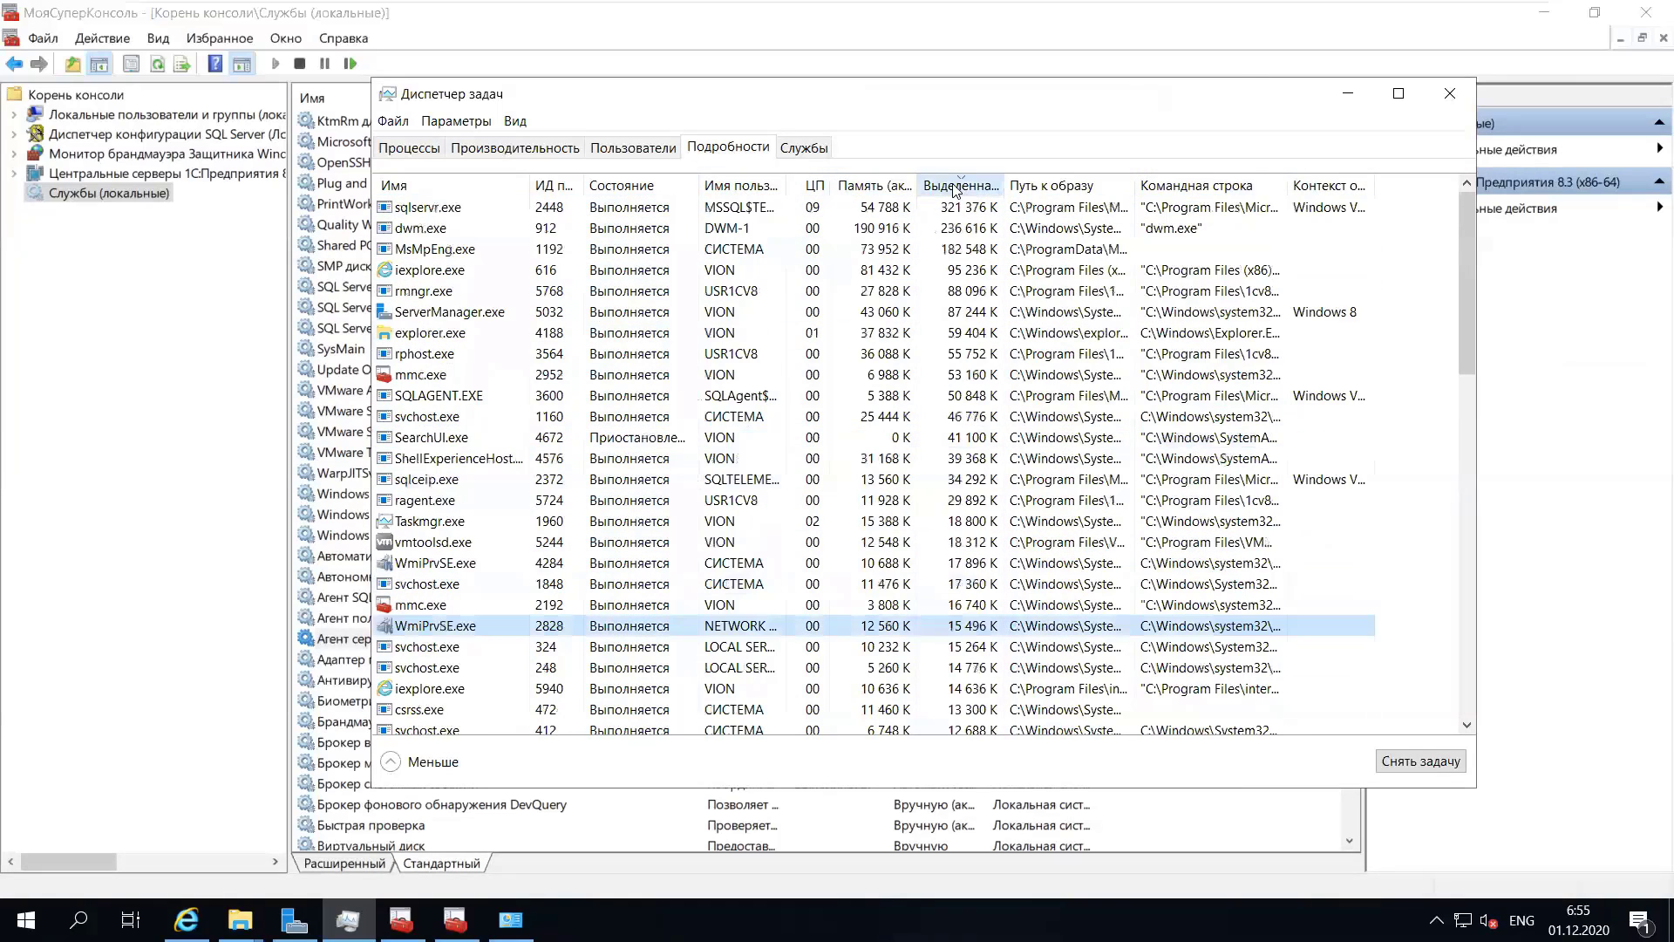
click(921, 209)
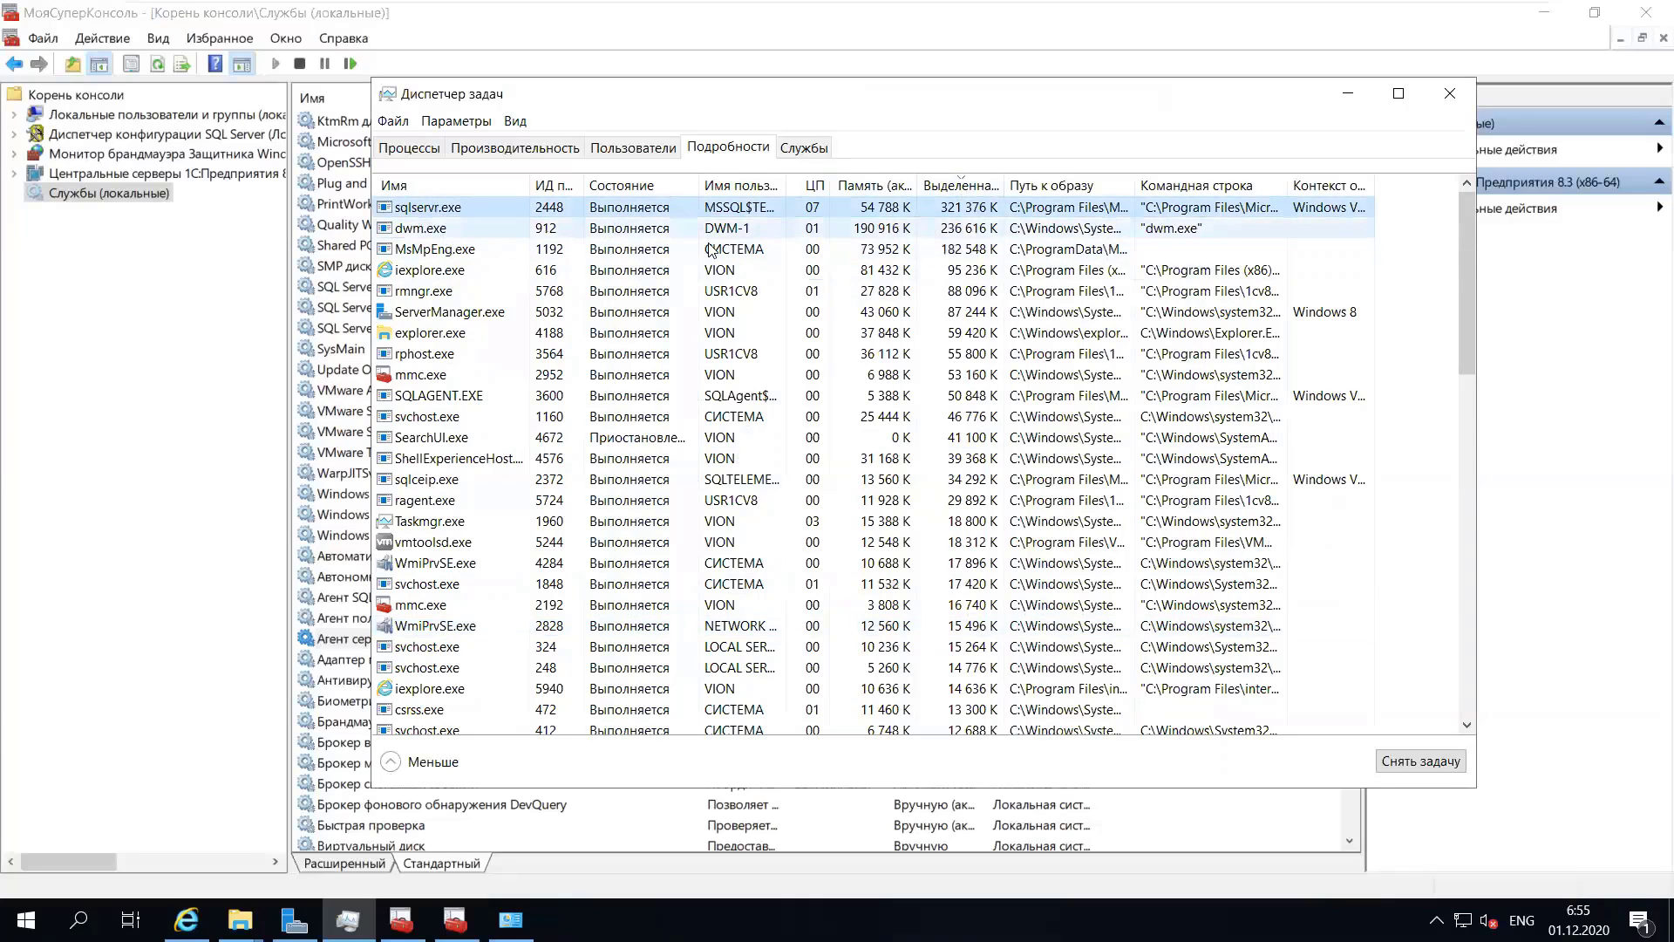
- Resize the active private working set and committed memory columns to be readable
drag(919, 182, 972, 183)
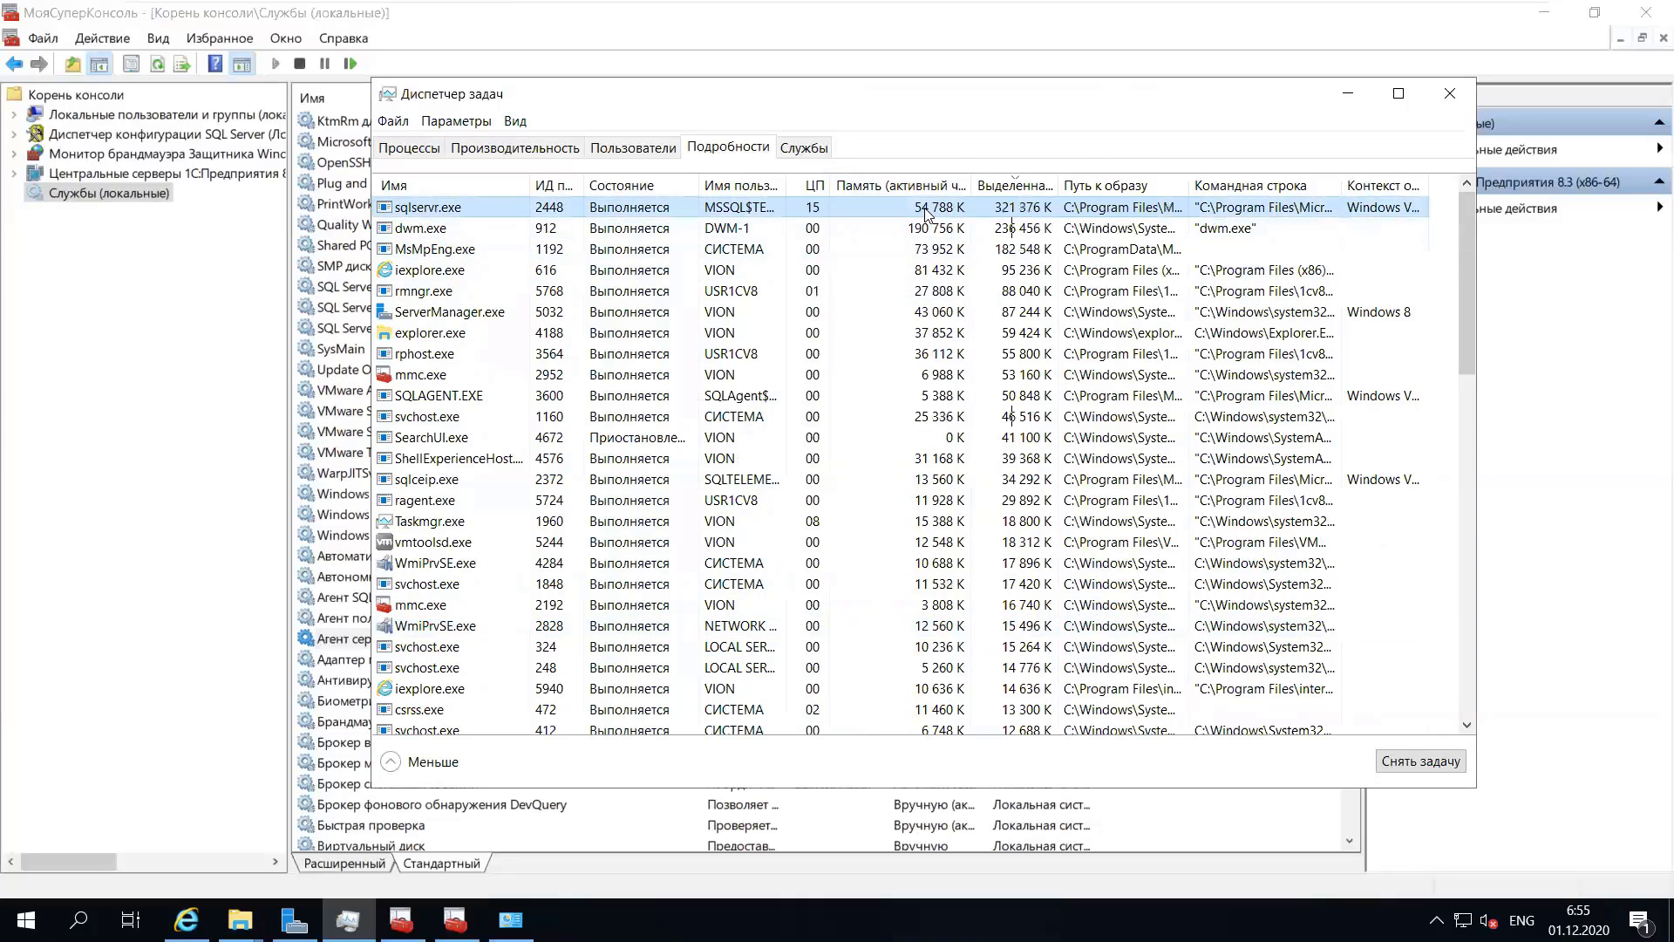
drag(896, 198, 917, 198)
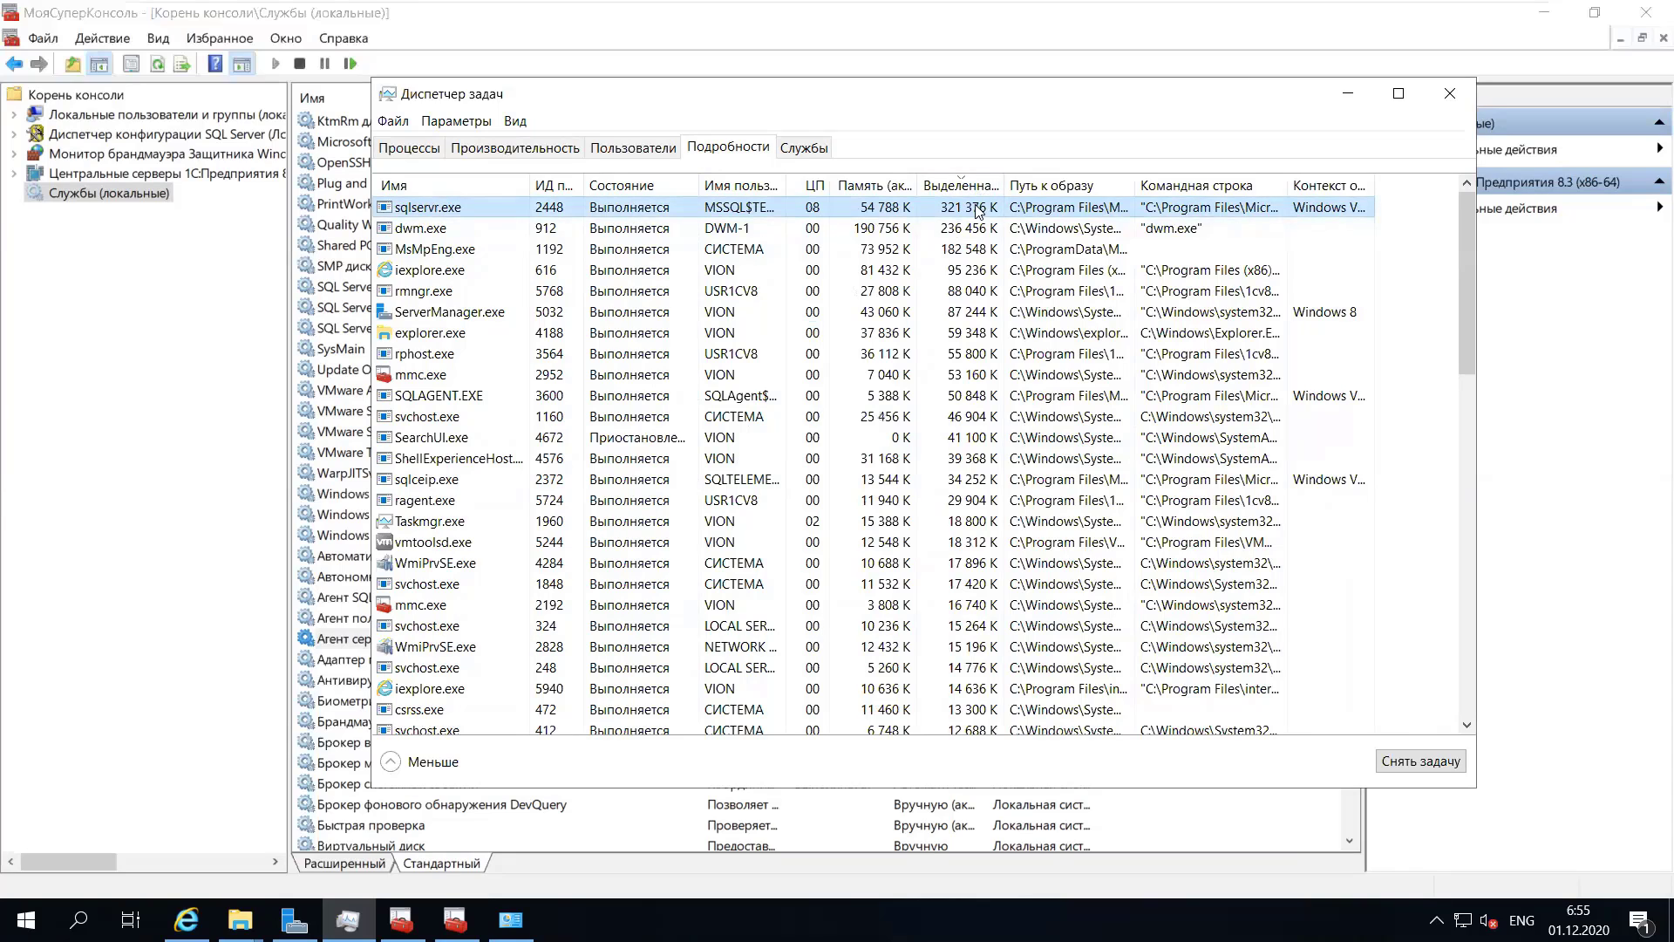
drag(1004, 180, 1033, 181)
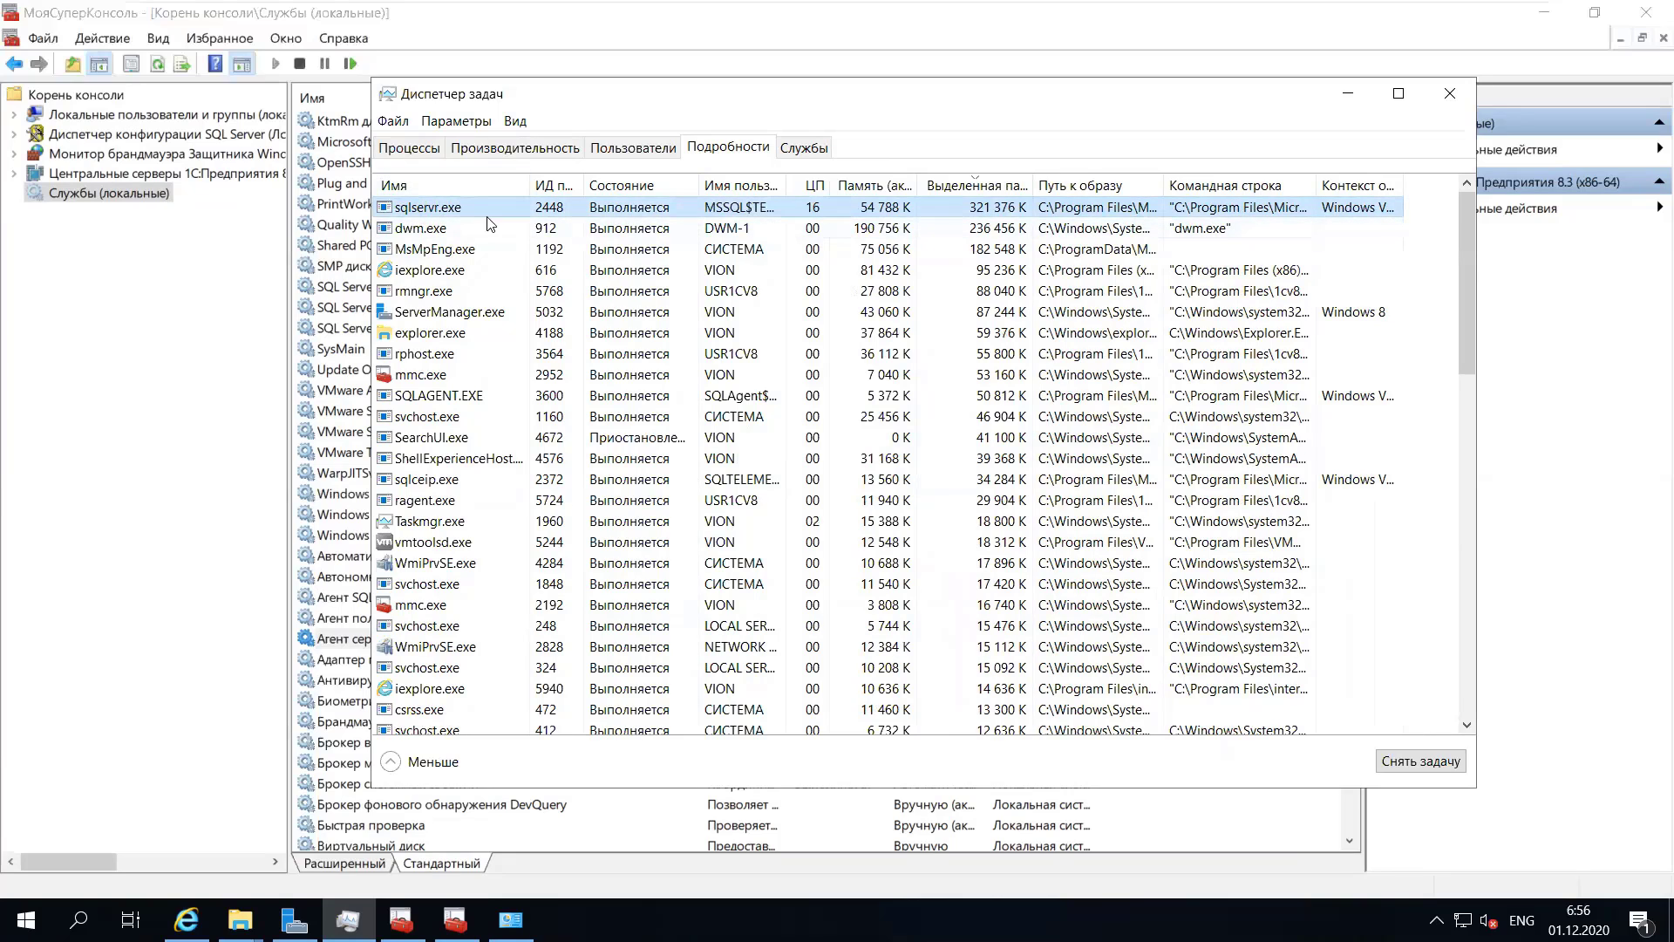
- In the column chooser, untick Command line and OS context, keeping Committed memory and Image path
right_click(1427, 188)
click(1482, 225)
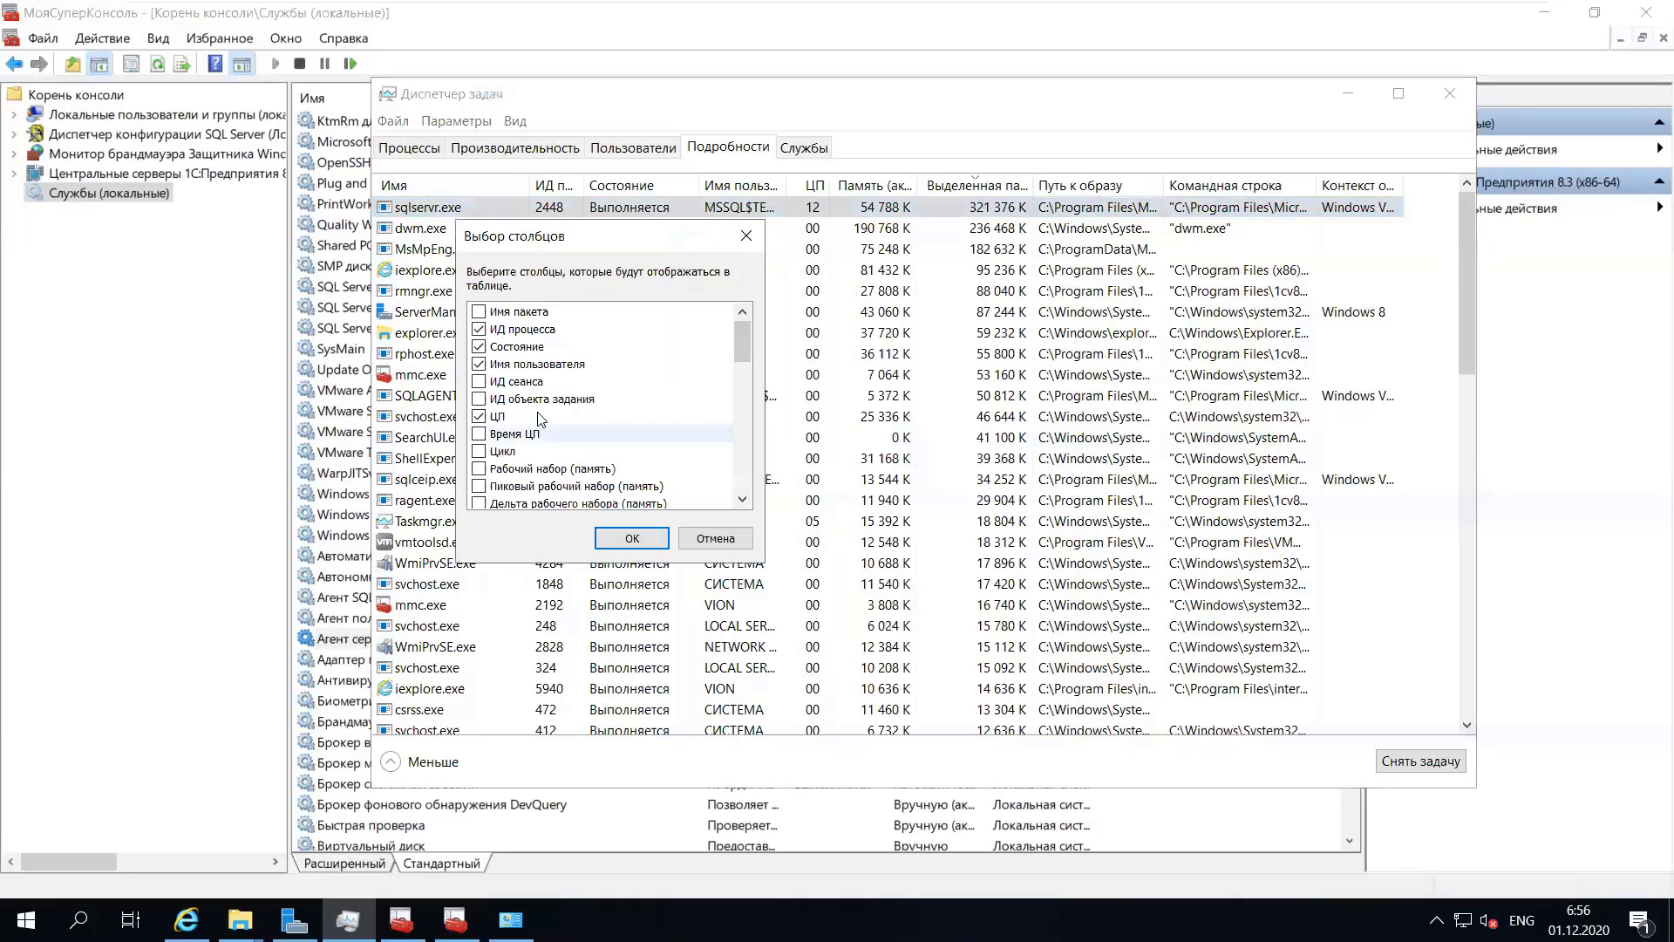
scroll(541, 419, down, 2)
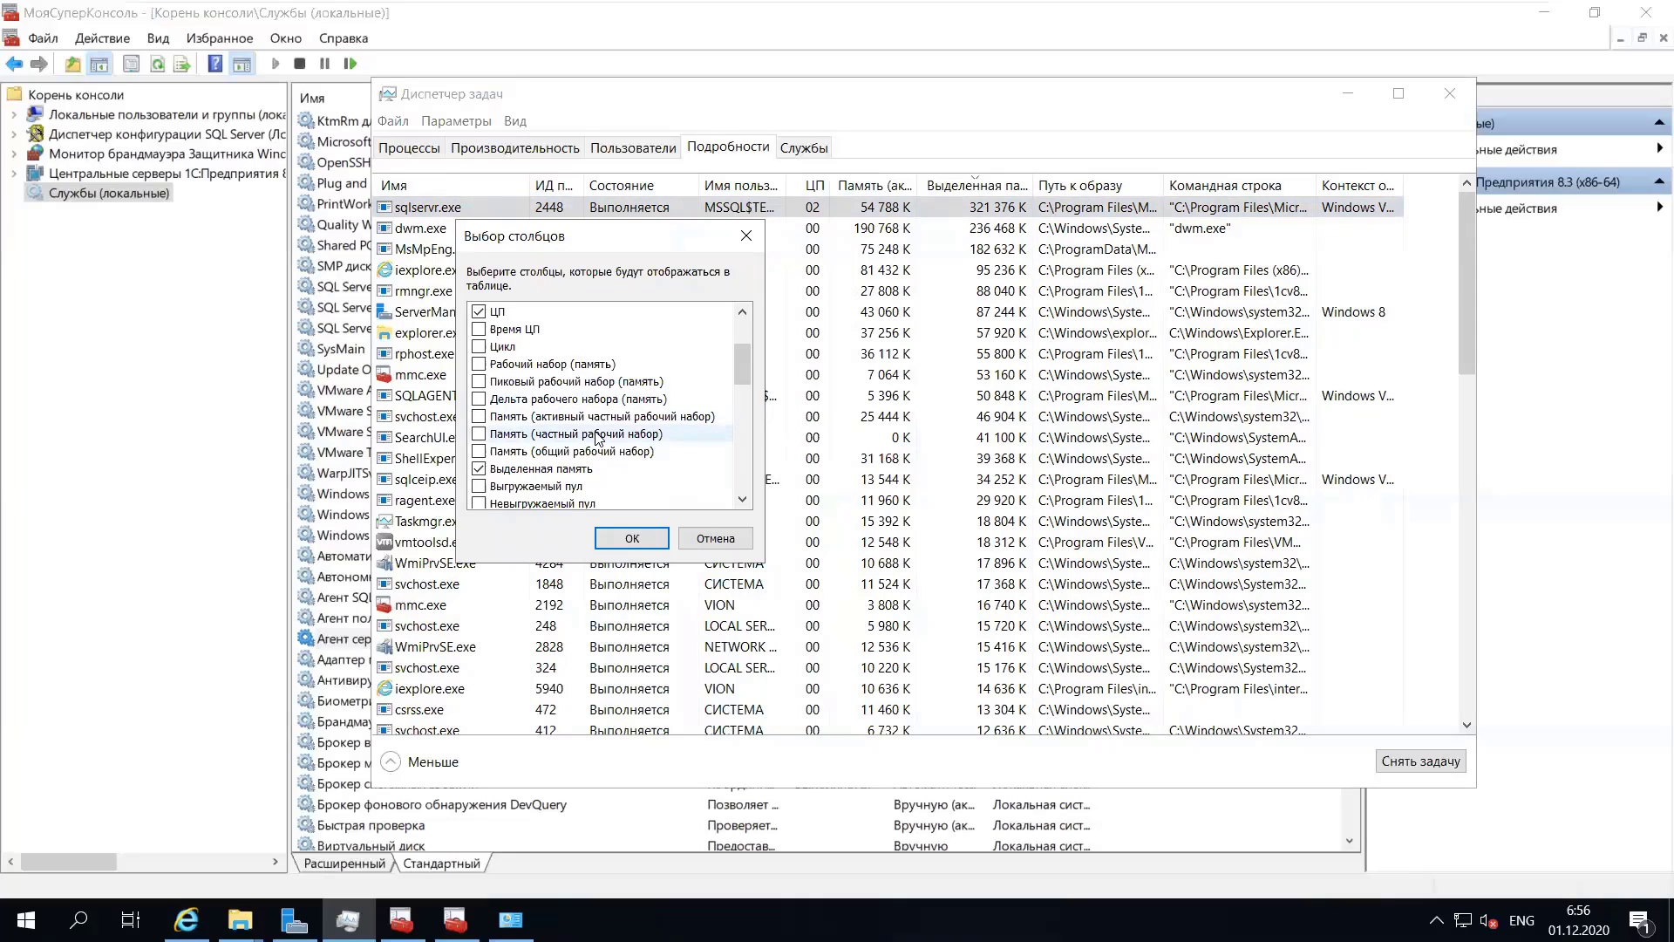
scroll(599, 438, down, 8)
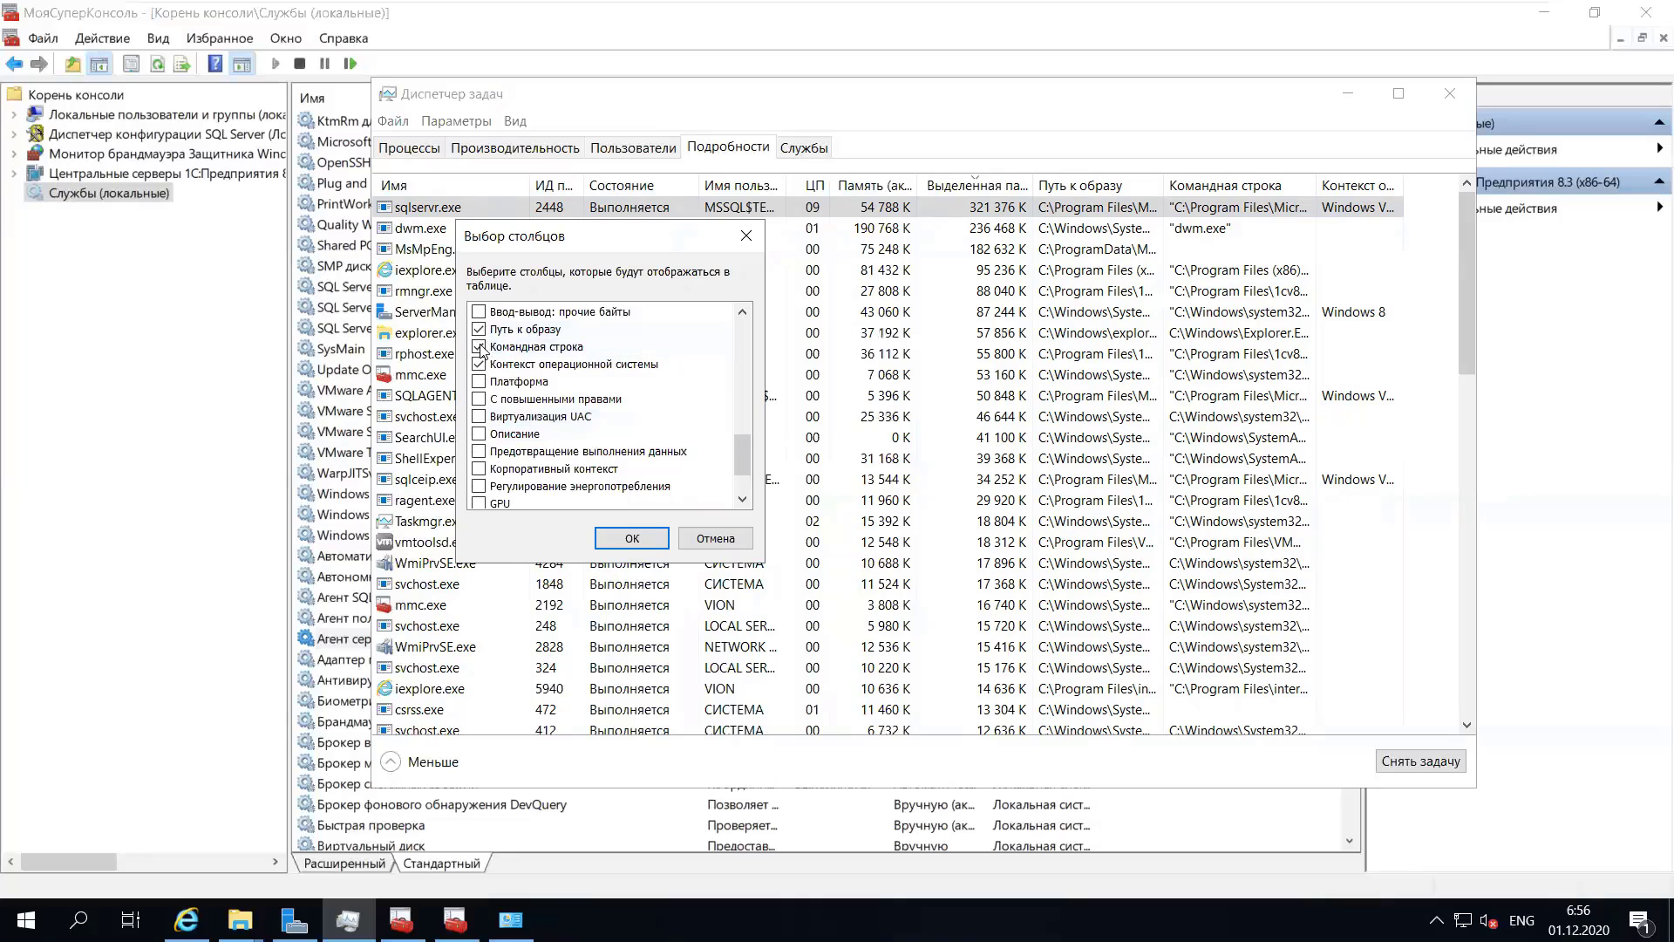
click(480, 348)
click(479, 364)
- Apply the columns, widen Image path, and sort by user name to show USR1CV8's rmngr, rphost, ragent
click(632, 538)
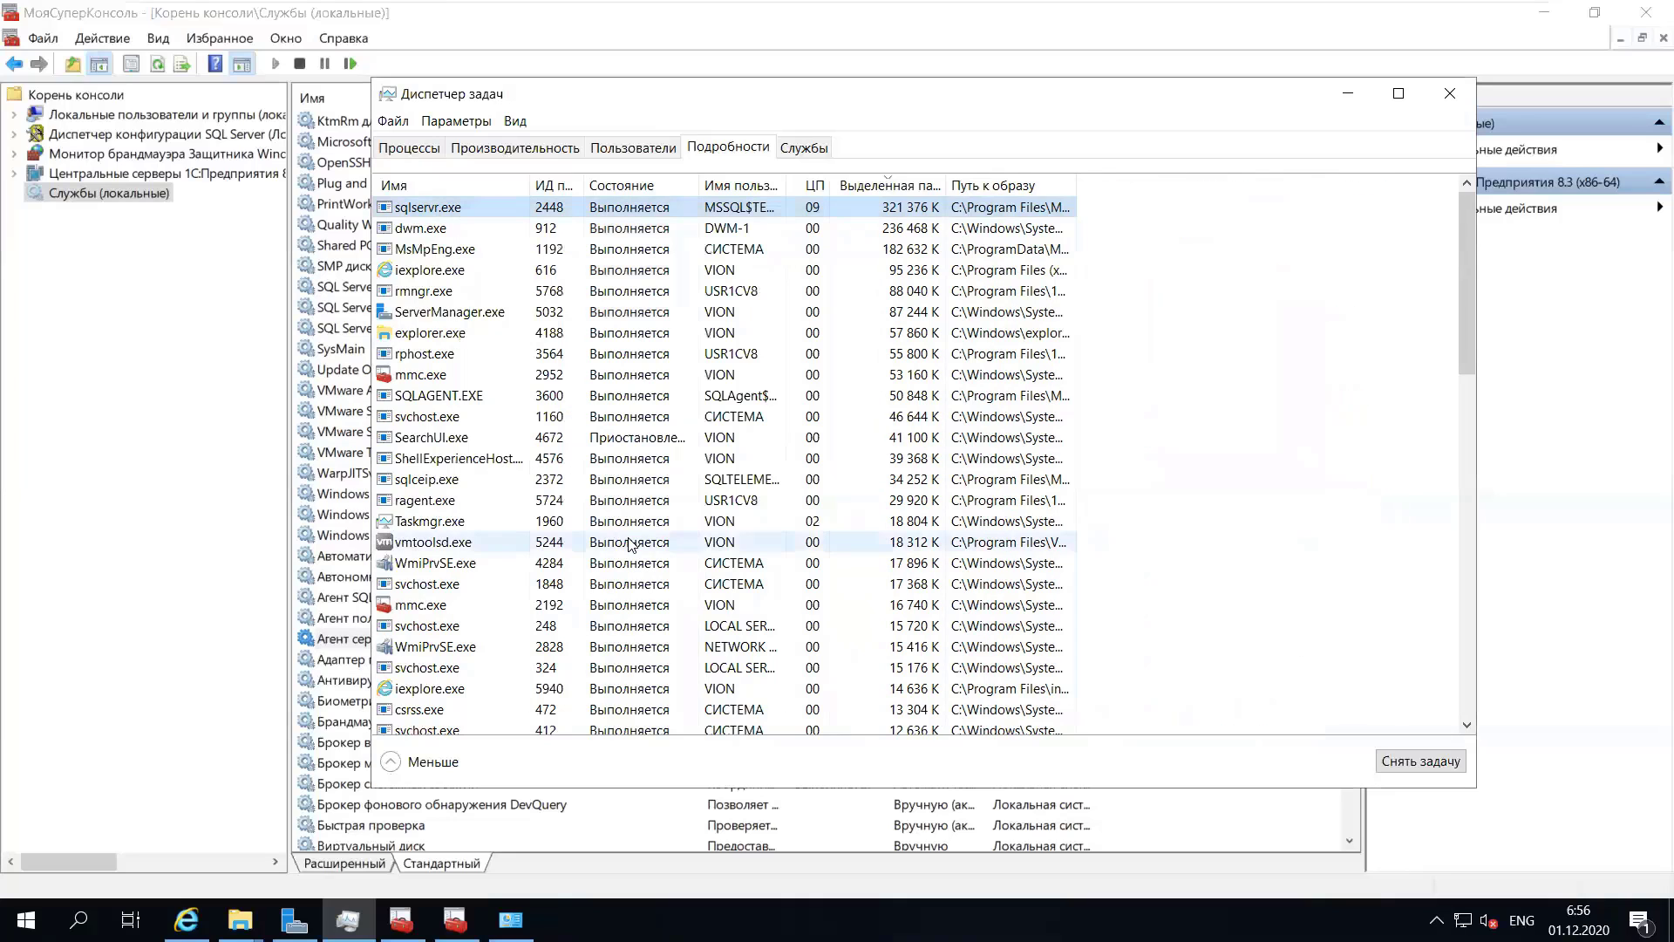
mouse_move(1075, 185)
mouse_down()
mouse_move(1378, 214)
mouse_move(1378, 186)
mouse_move(1399, 188)
mouse_up()
click(748, 194)
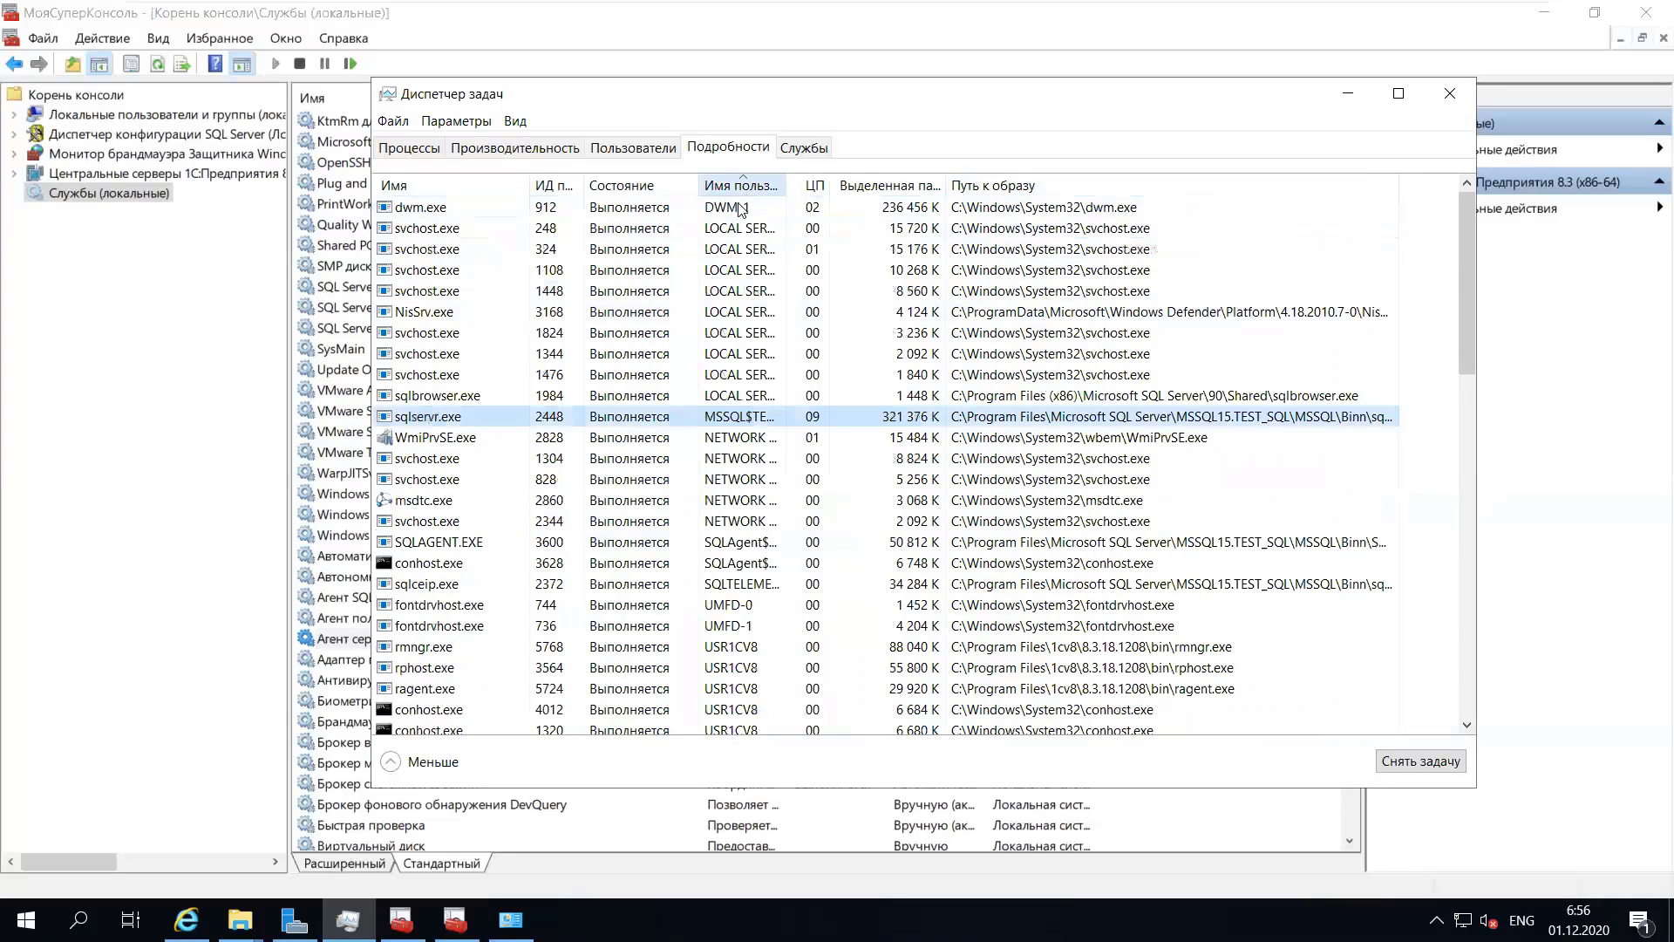
scroll(759, 488, down, 4)
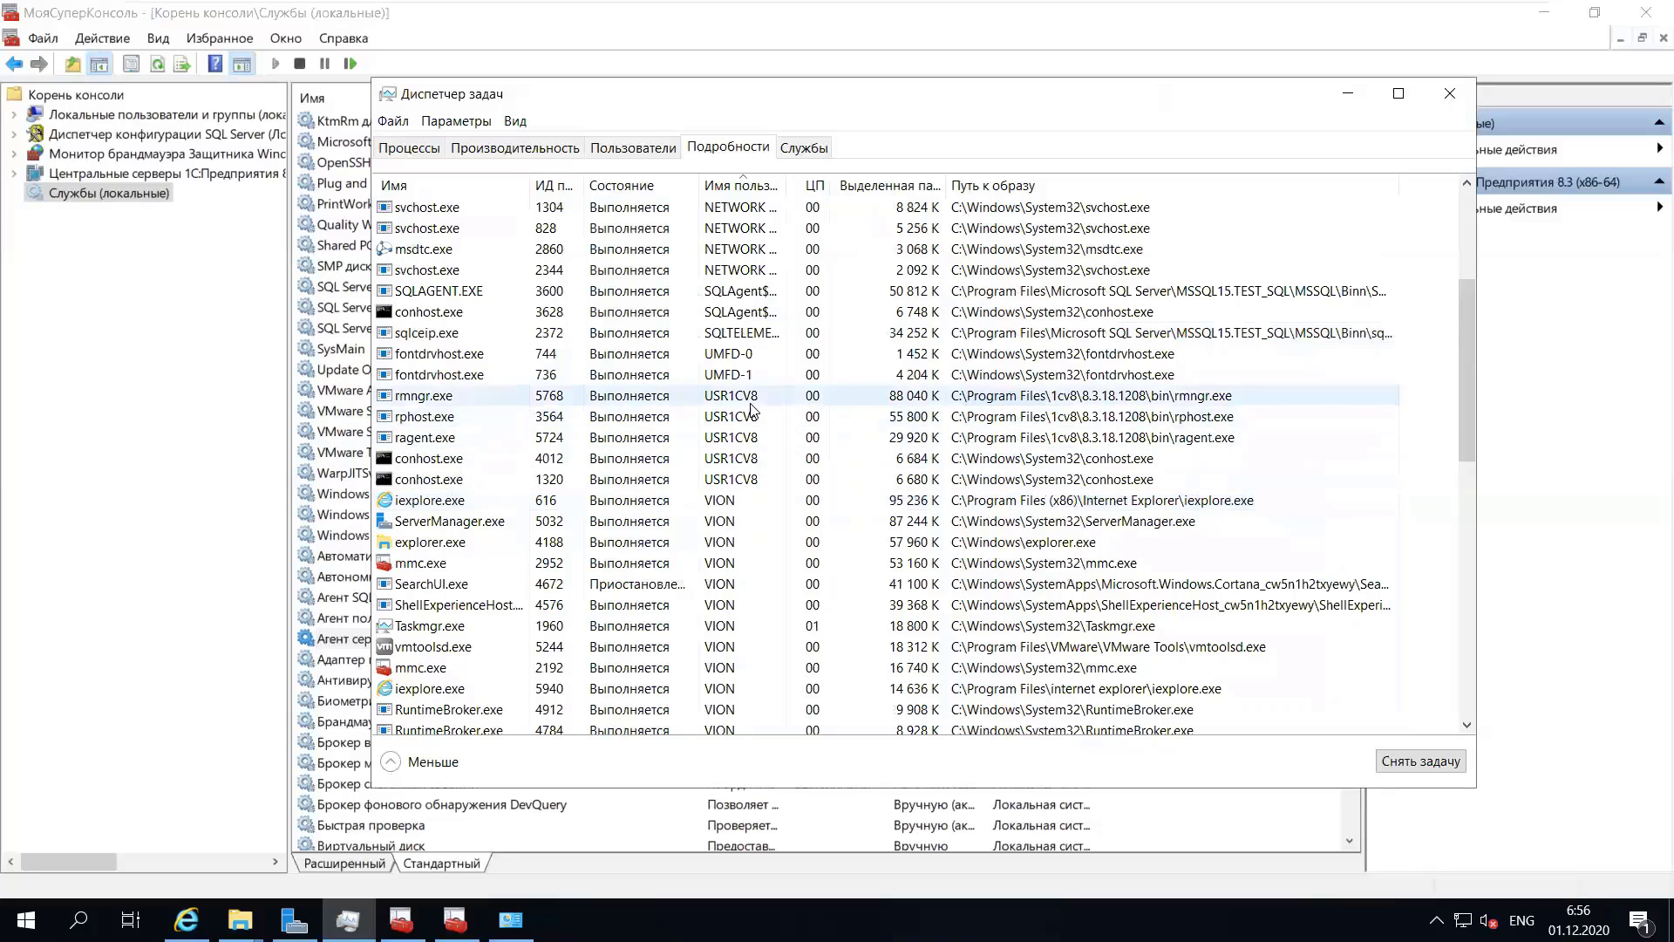
click(755, 403)
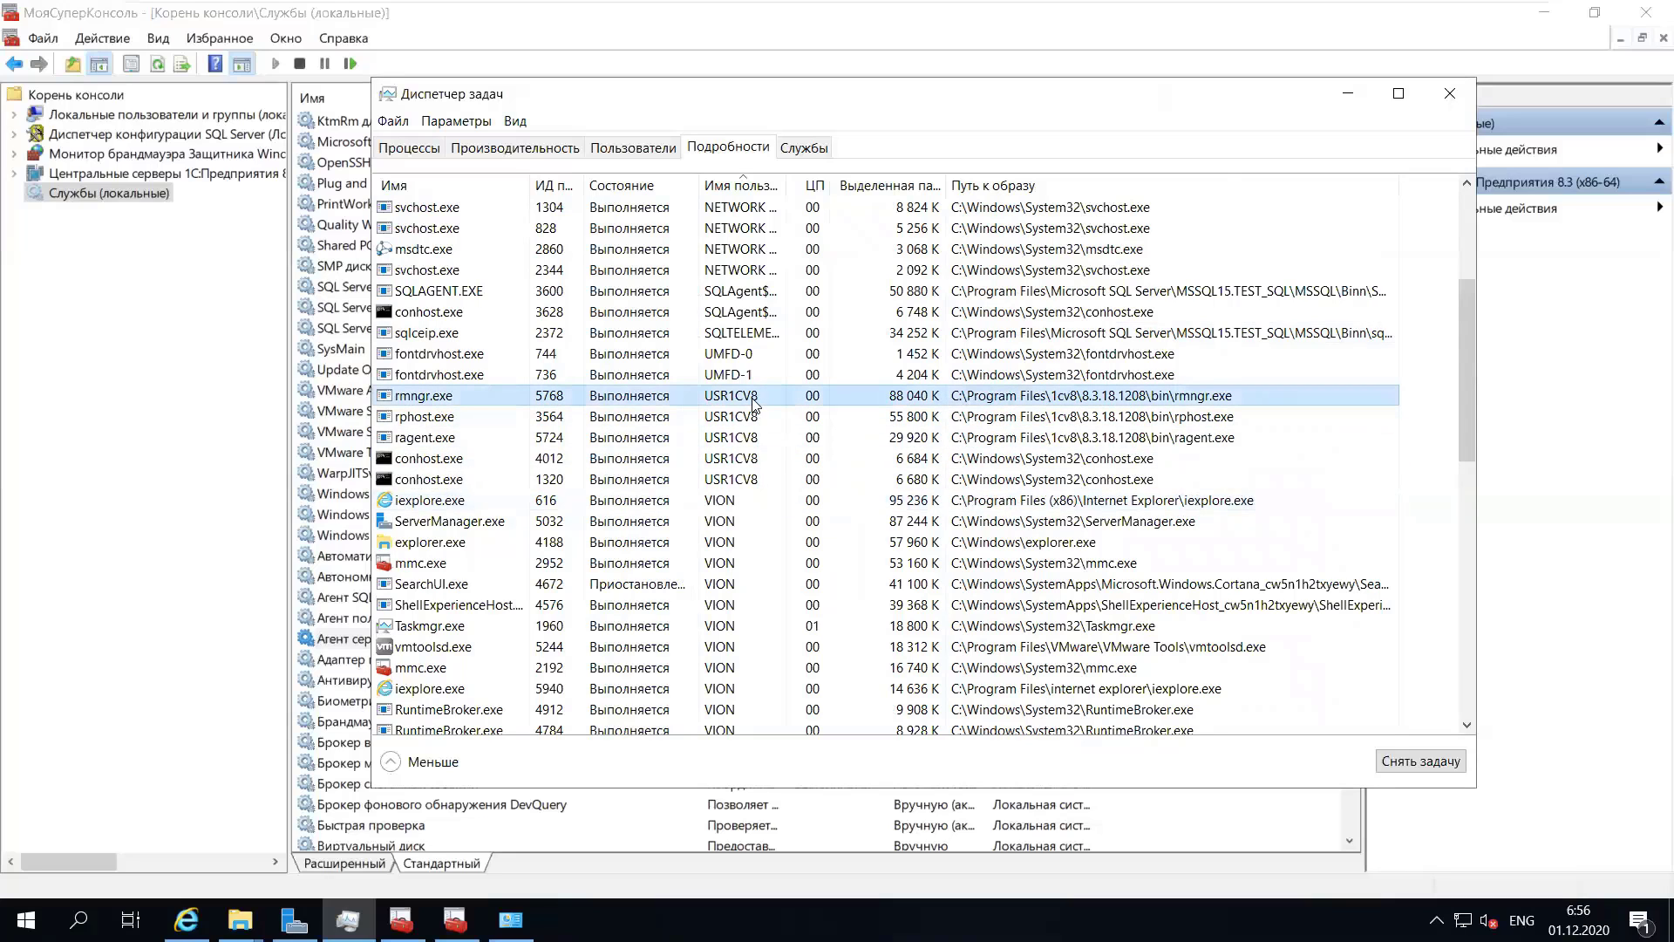
drag(873, 98, 691, 99)
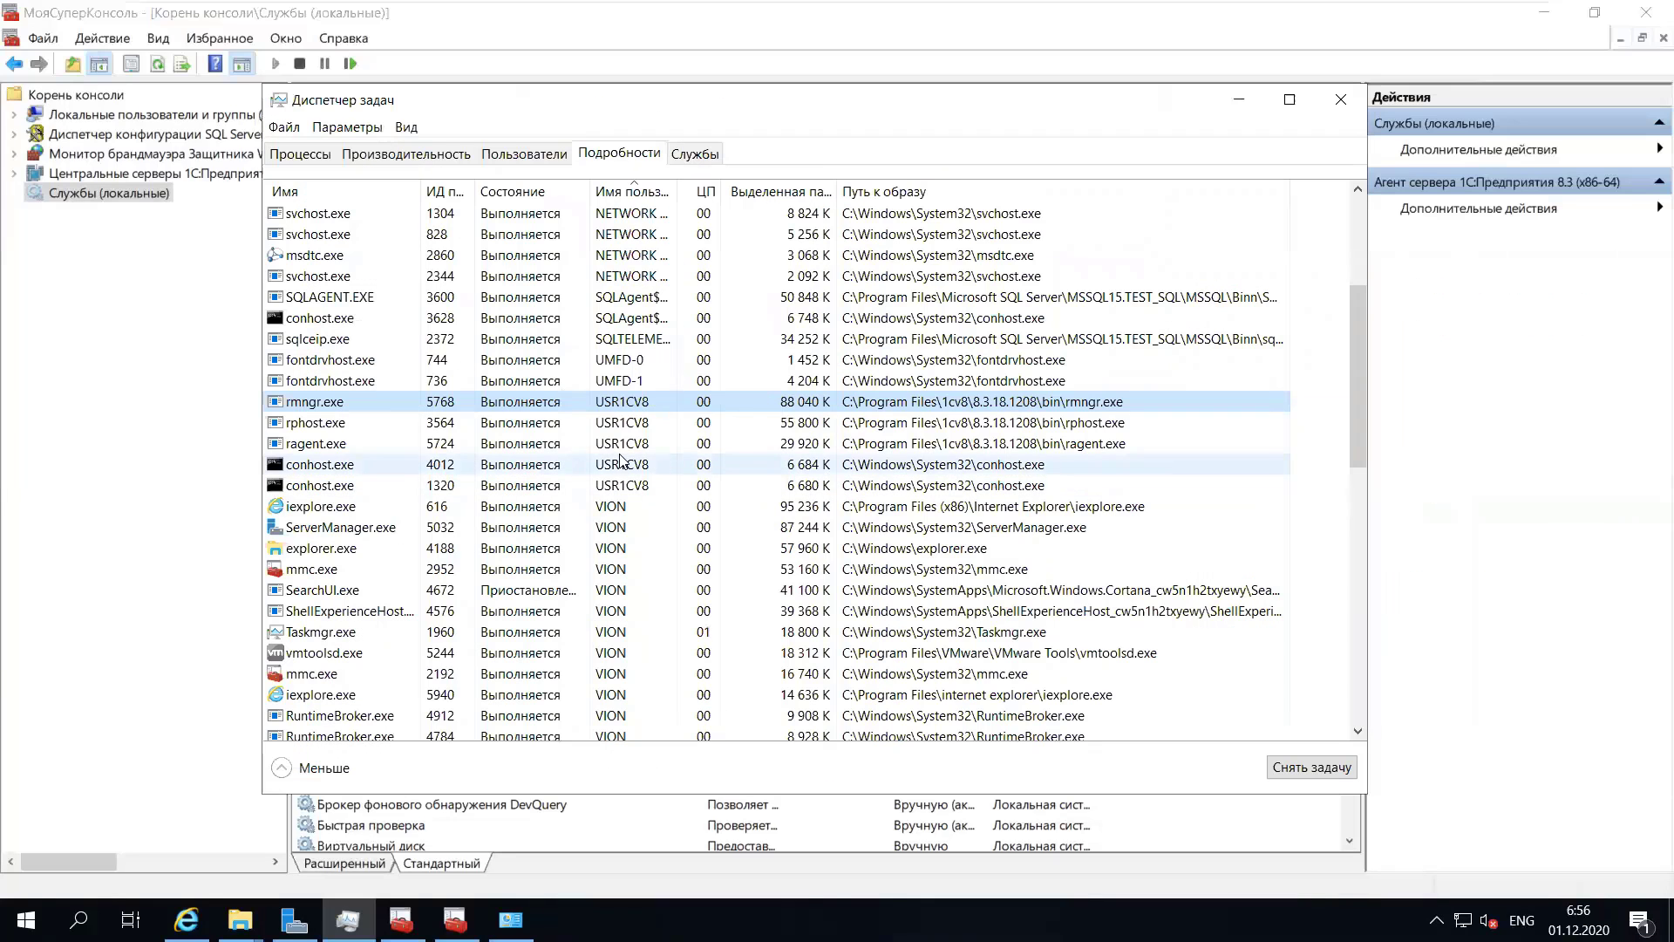
click(682, 444)
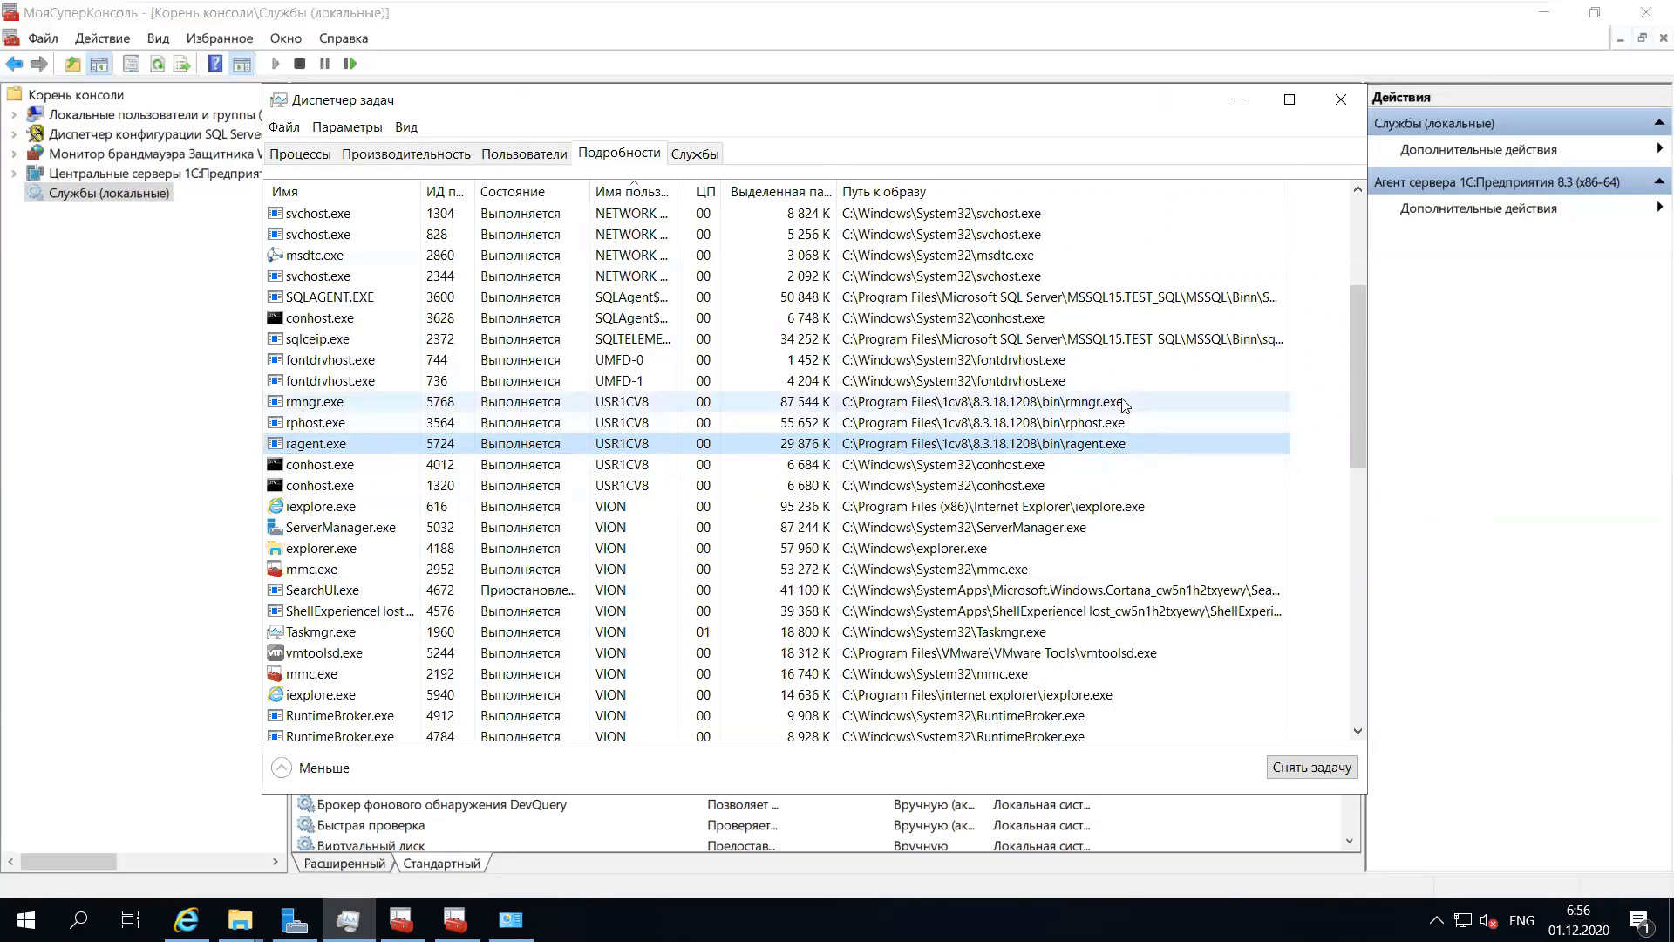
click(1120, 405)
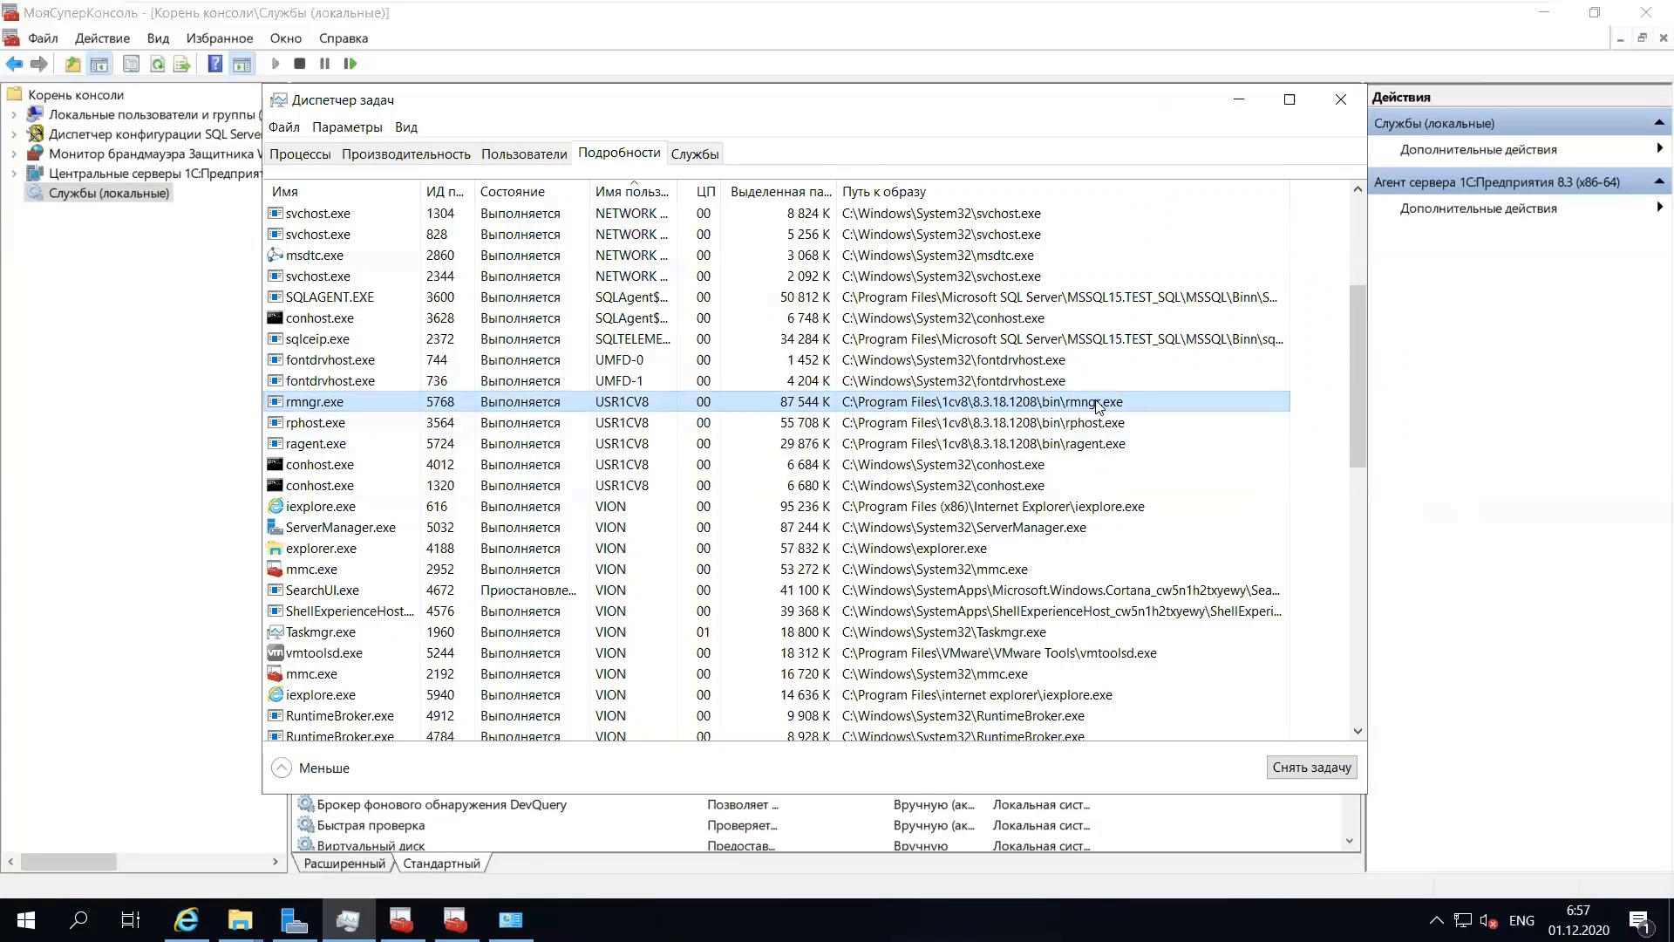
click(1102, 426)
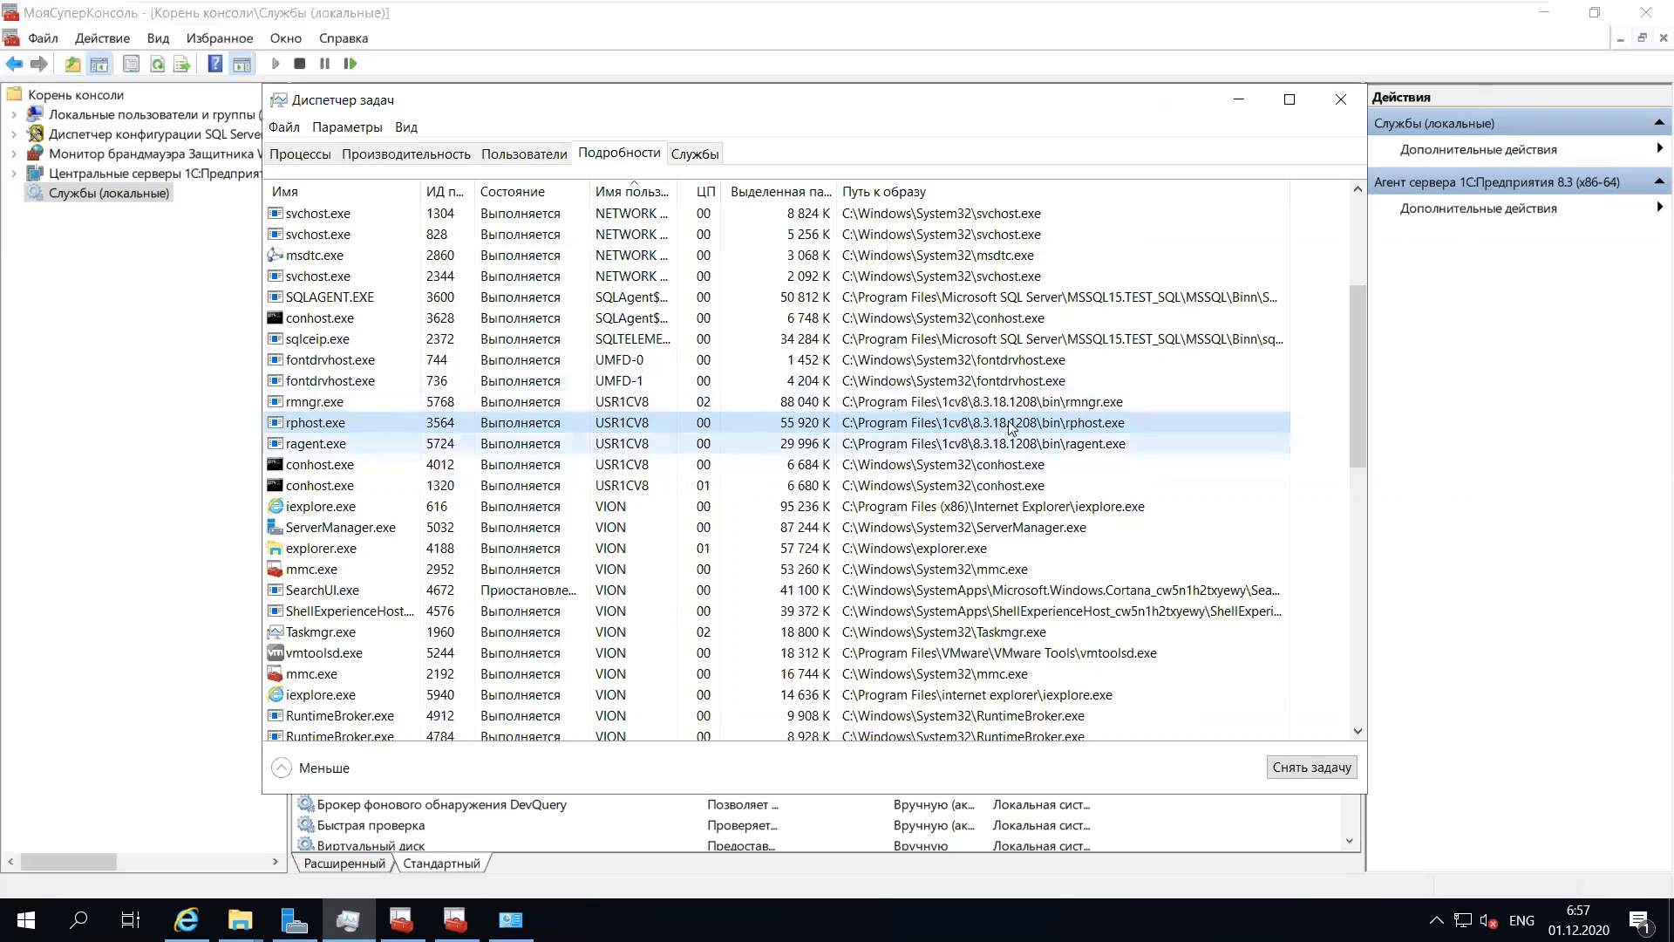
click(1046, 402)
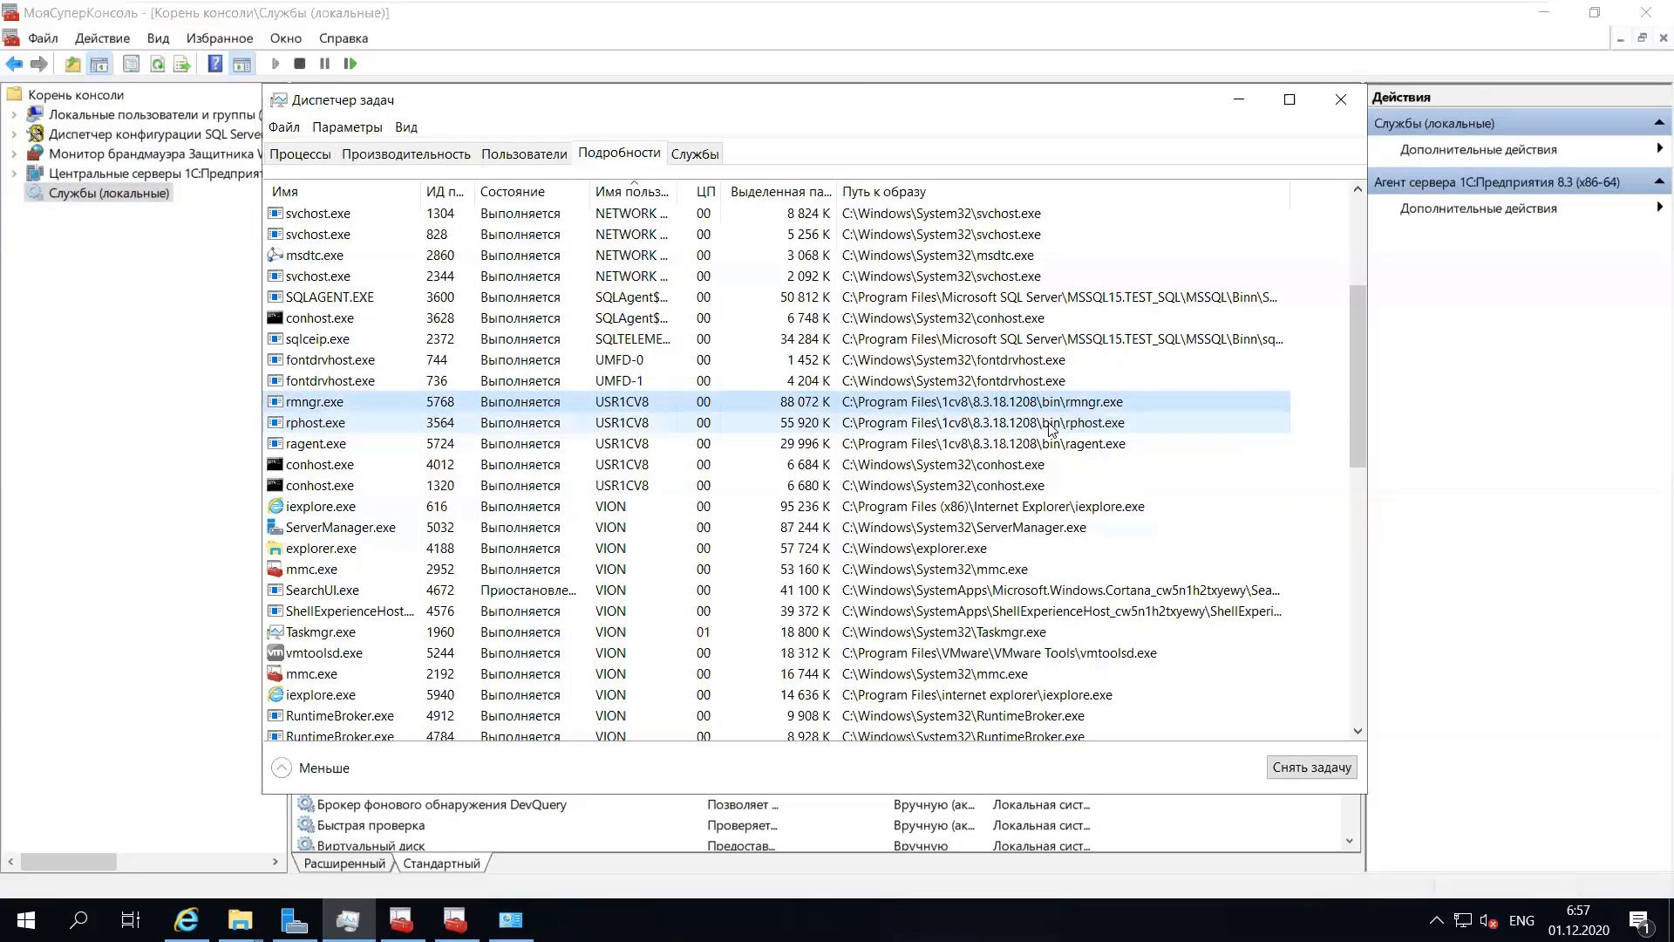
click(1049, 423)
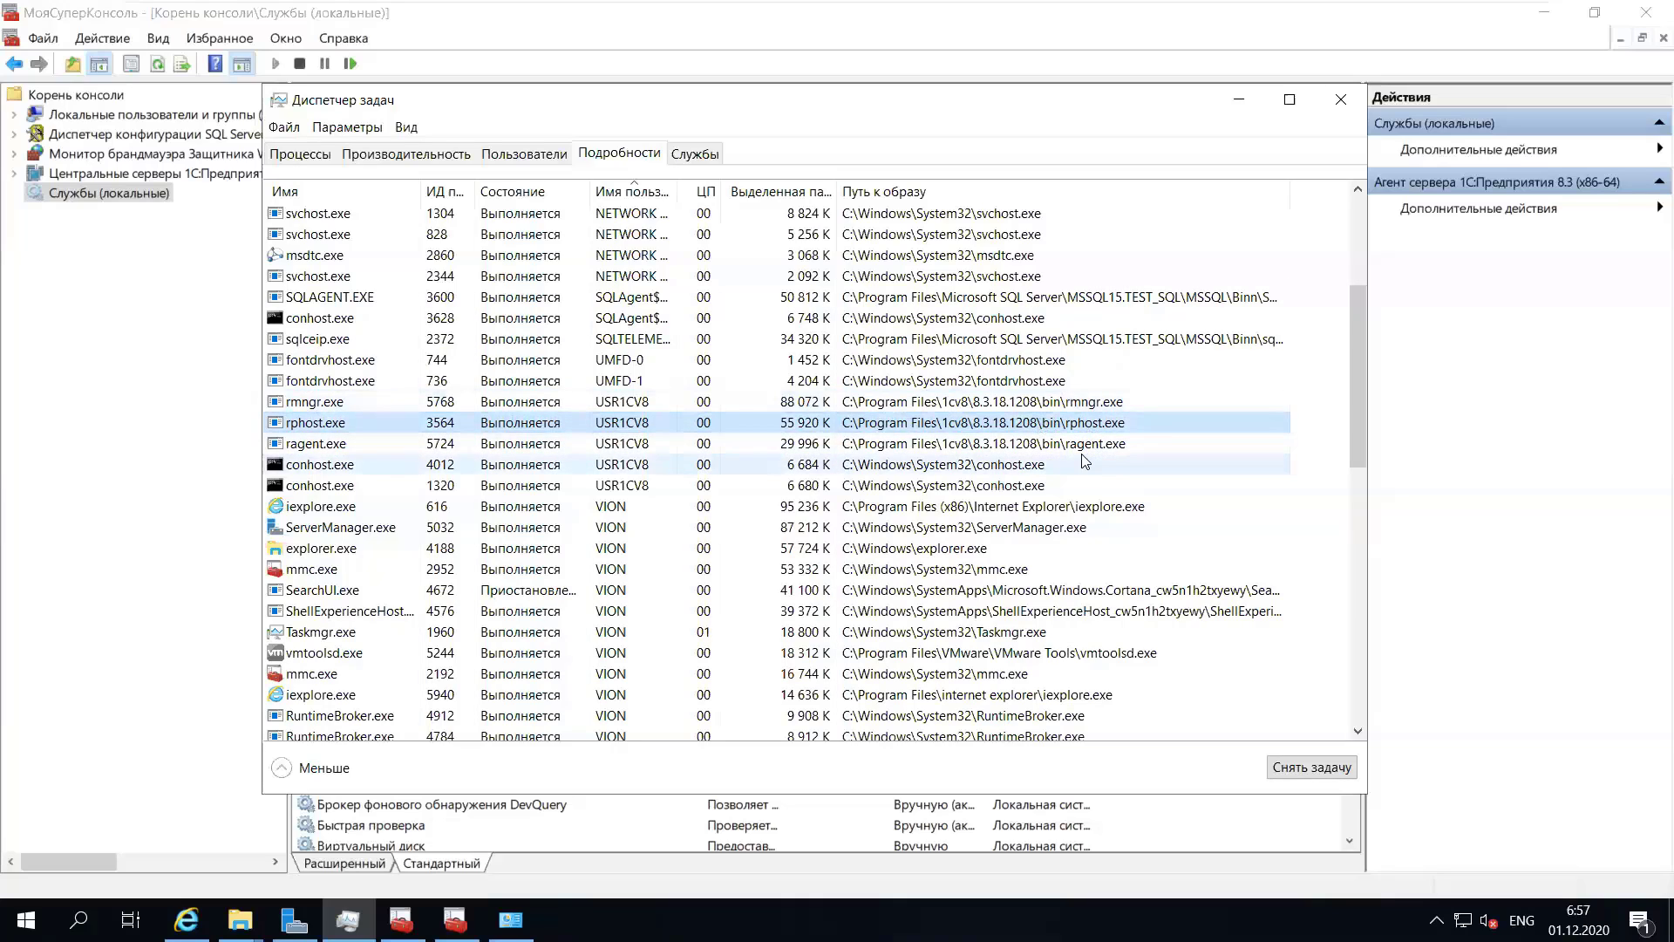
click(1087, 403)
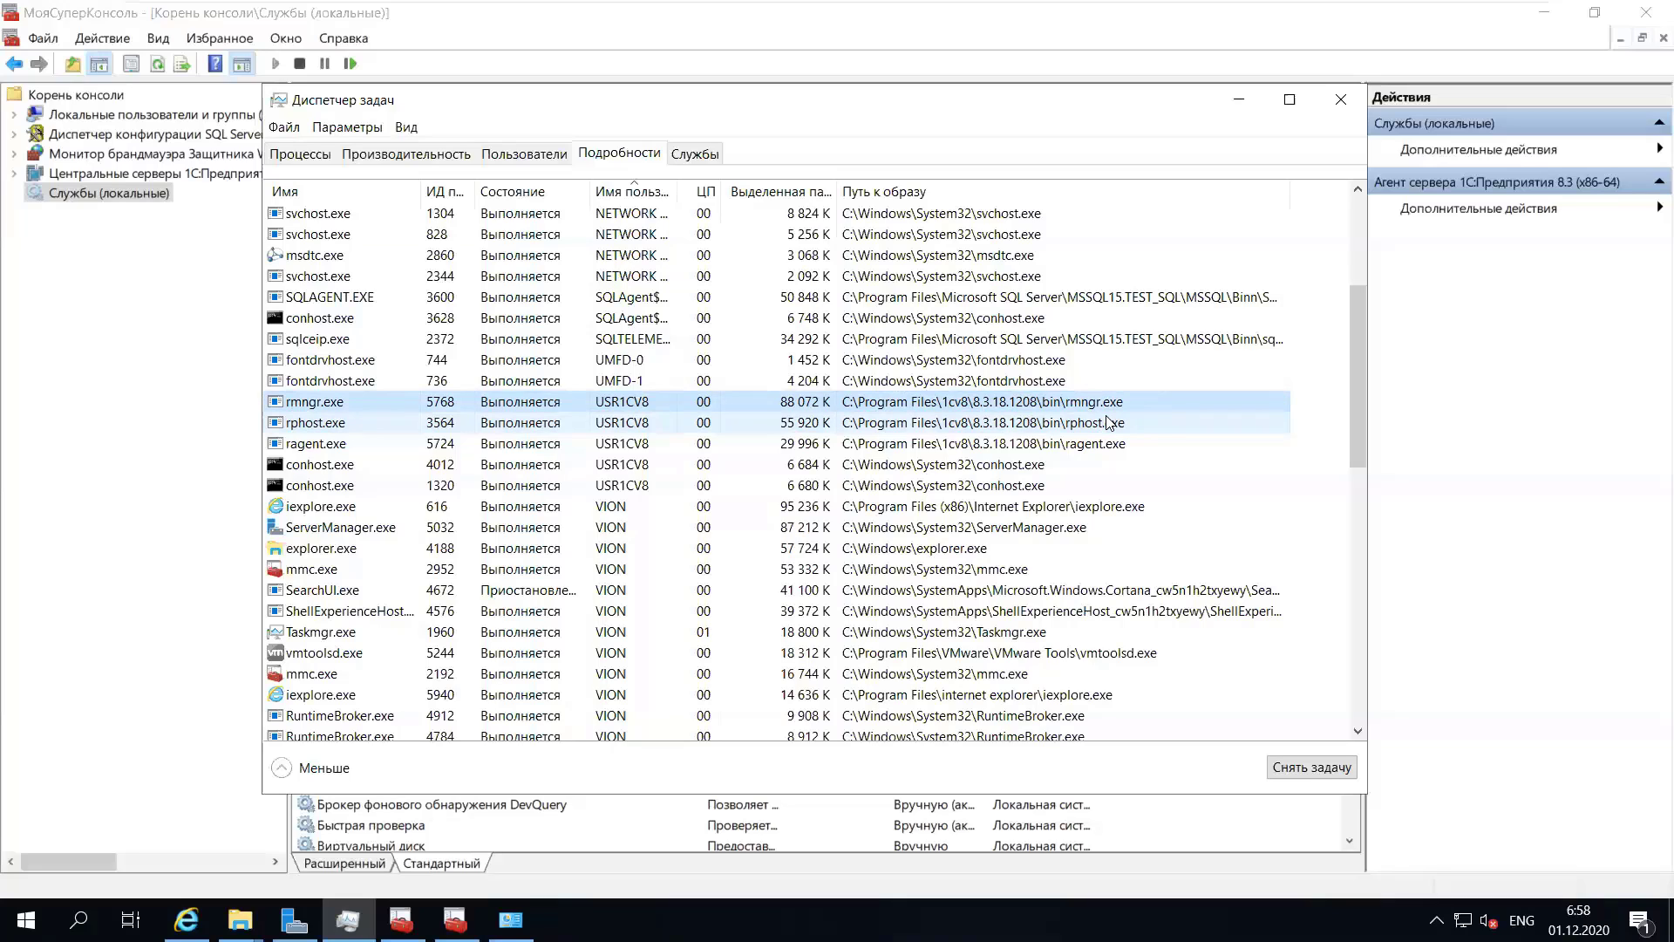
click(1113, 426)
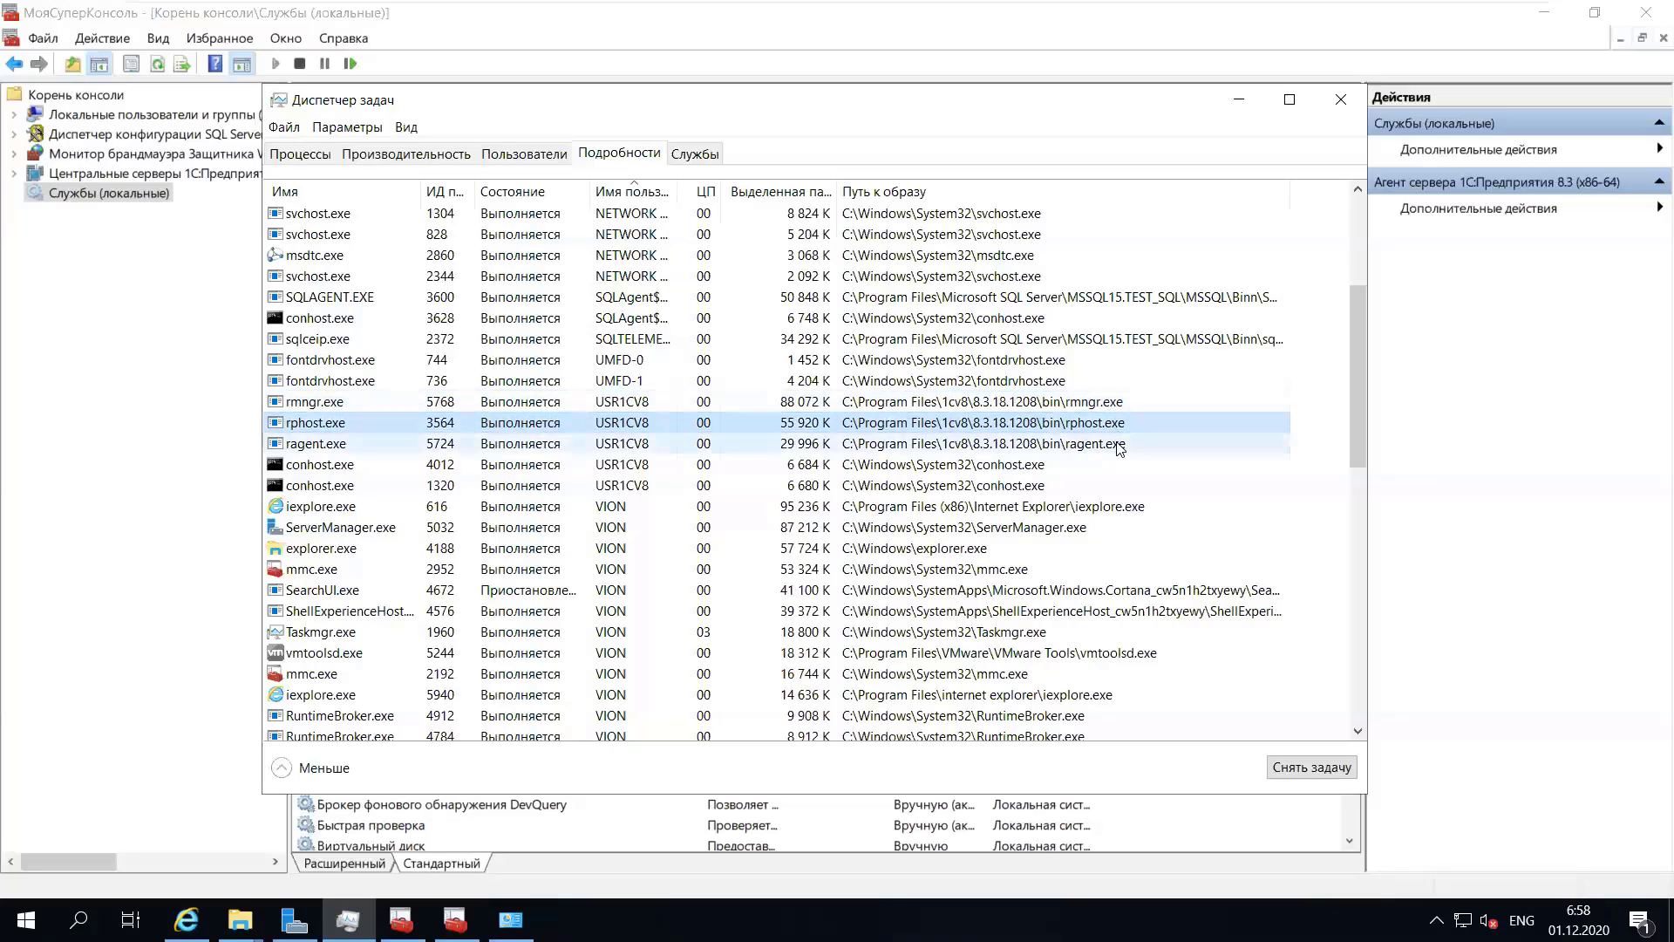
click(1120, 445)
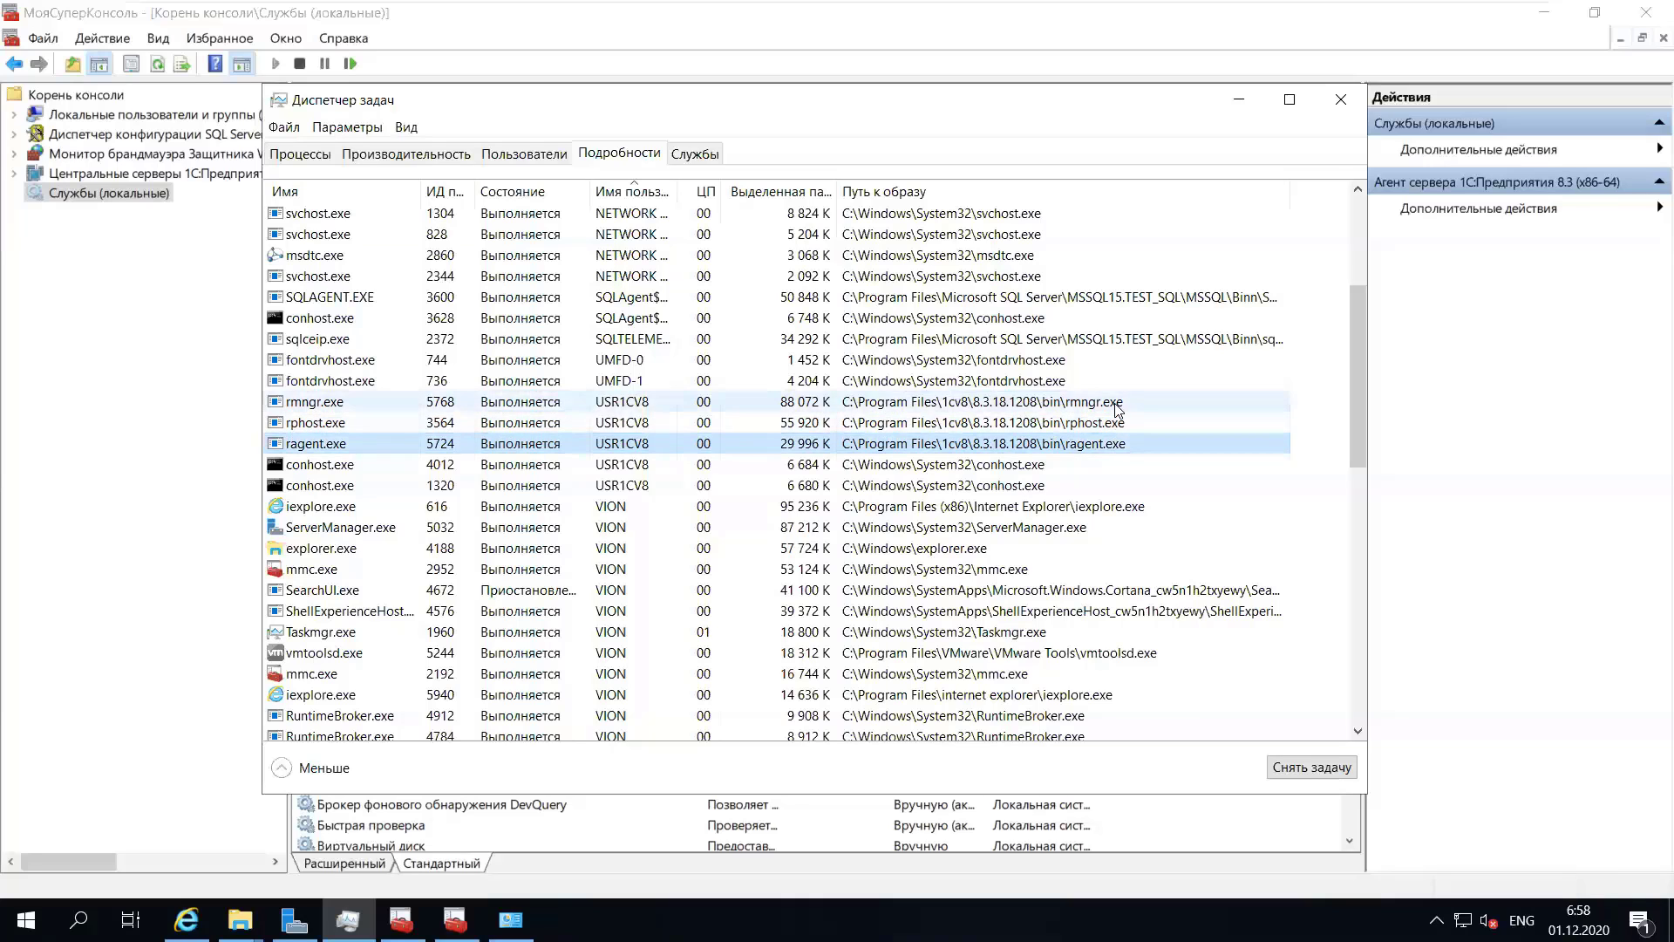
click(1114, 426)
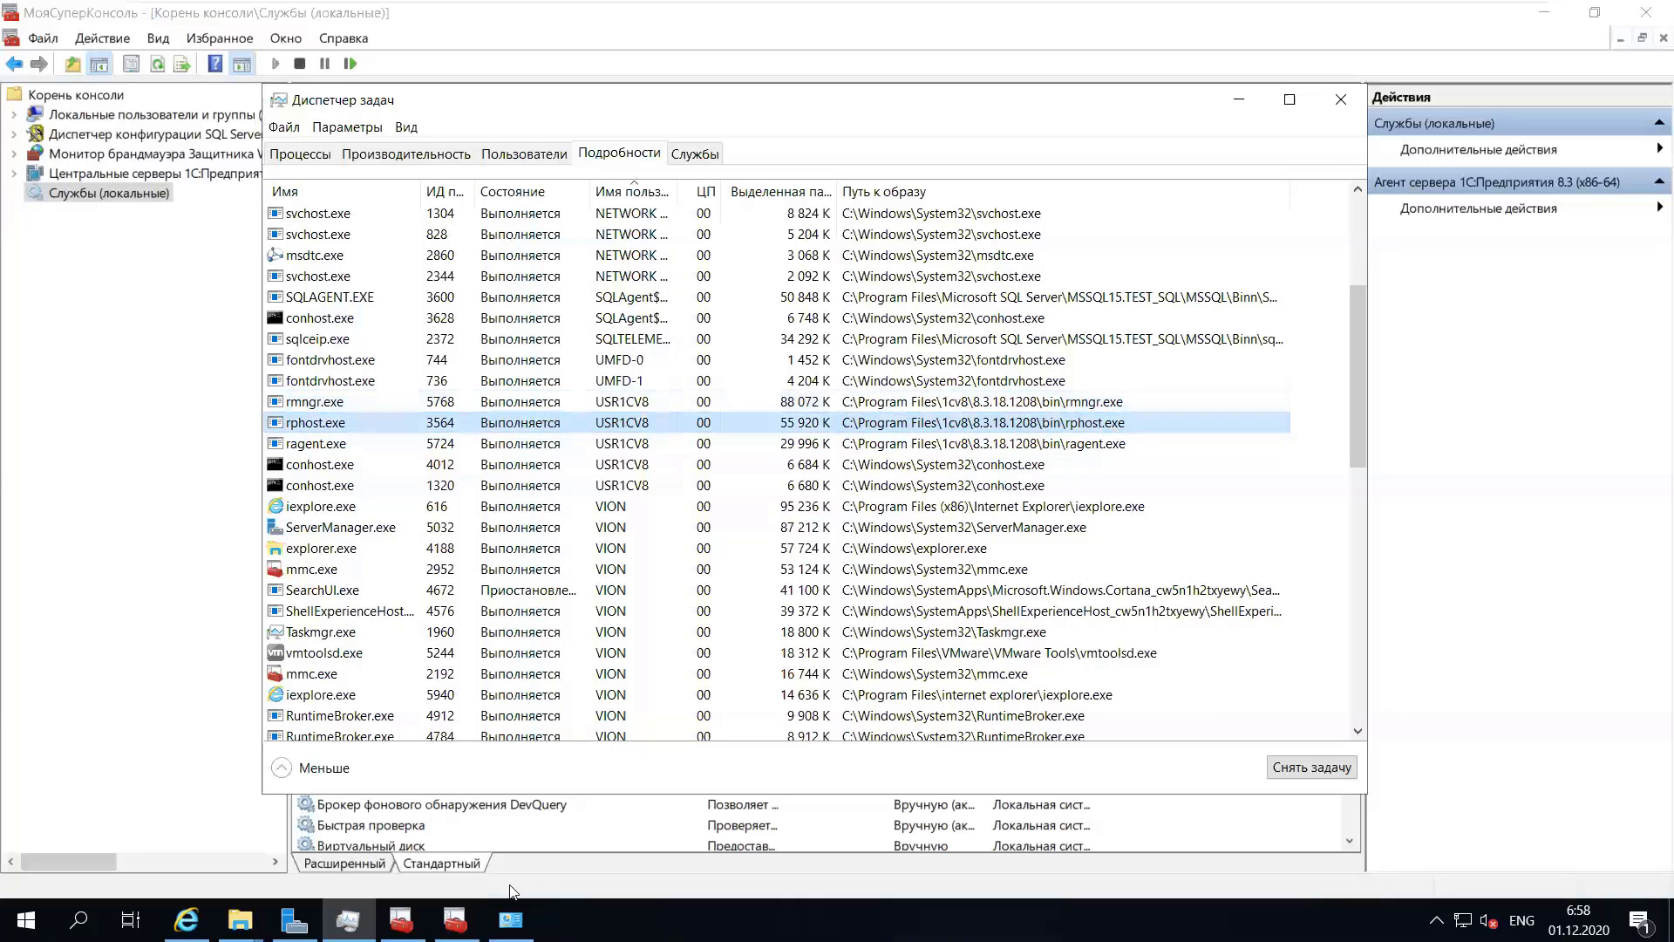
- Return to the services console and open the 1C:Enterprise 8.3 server agent's properties
click(494, 827)
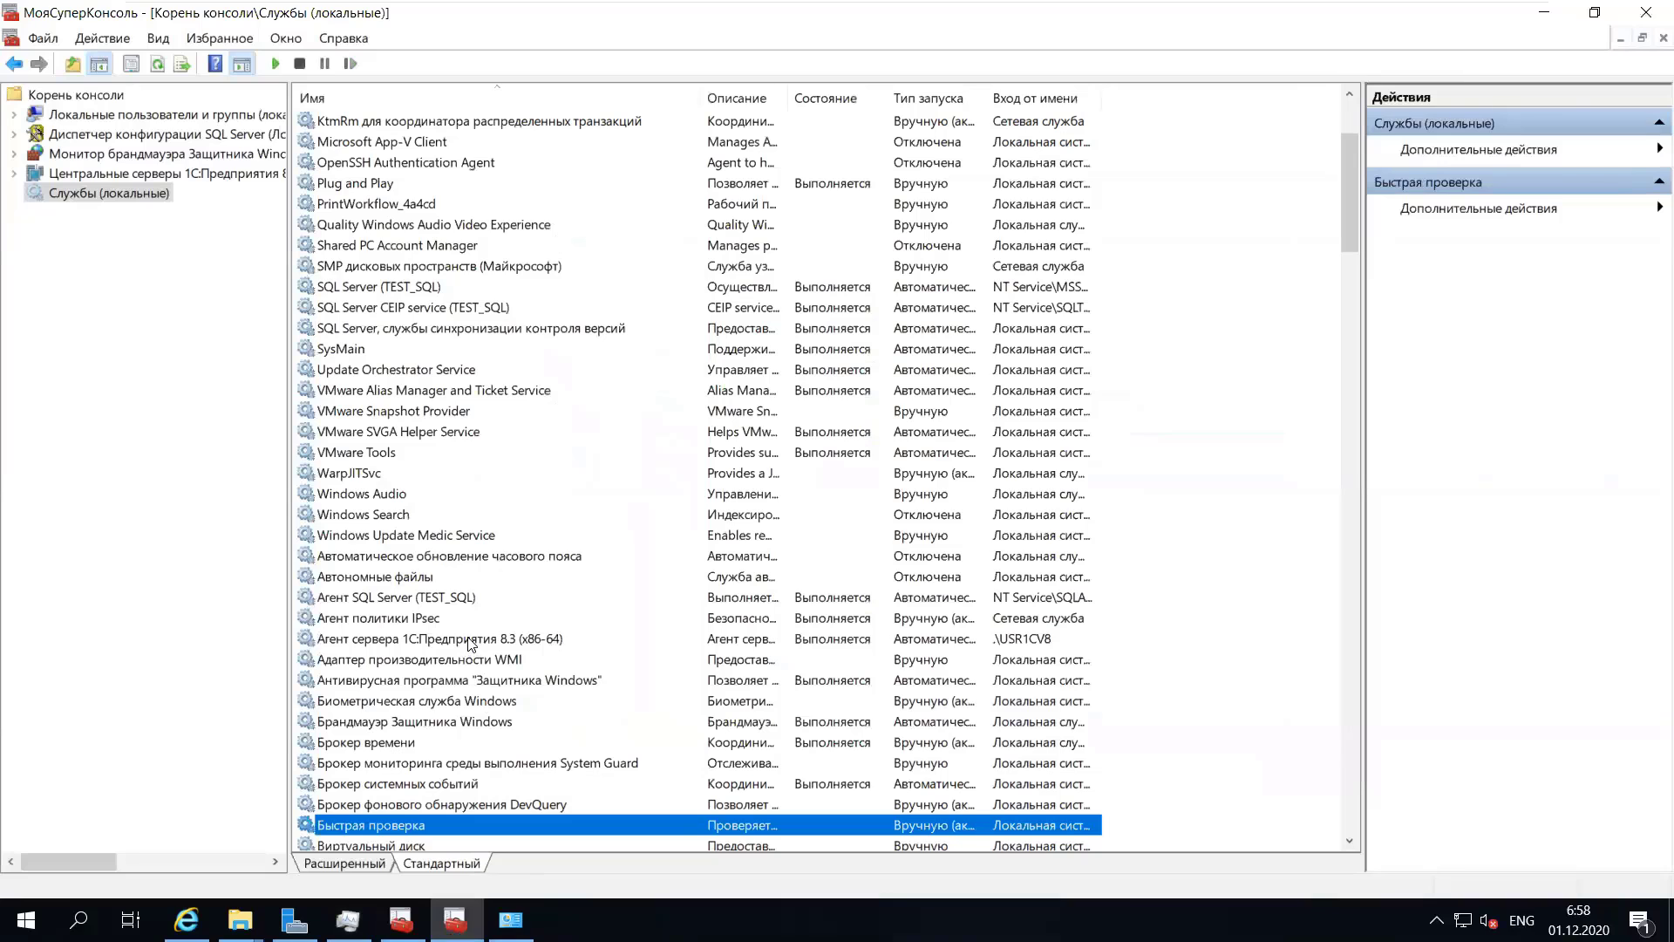
click(471, 642)
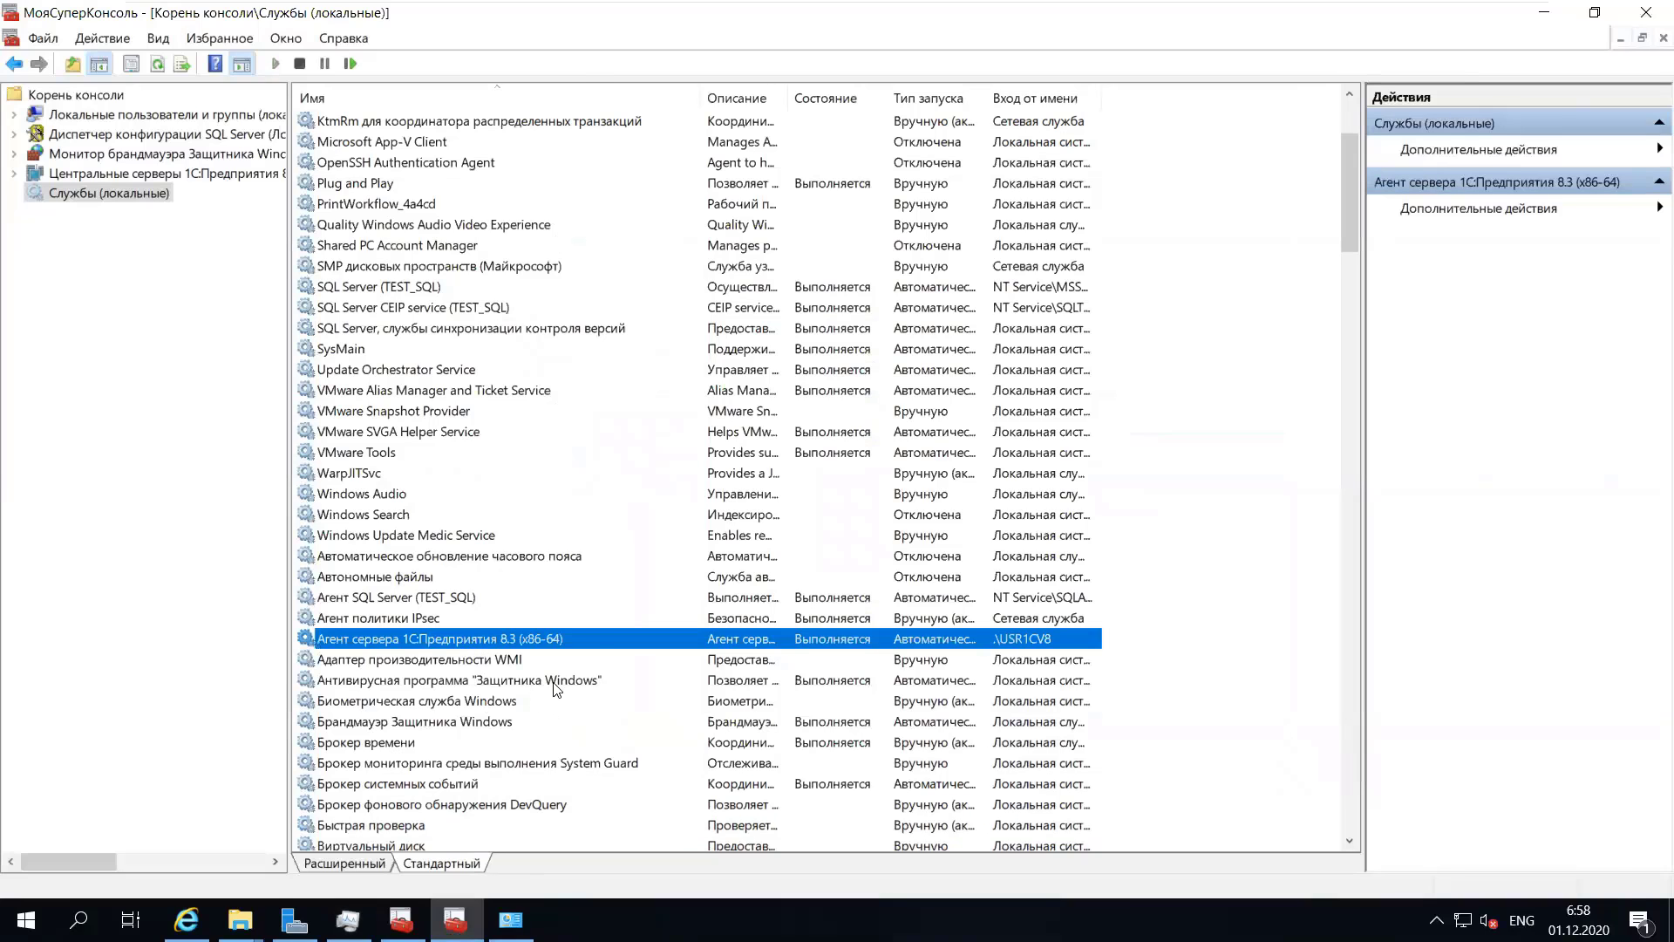
click(455, 920)
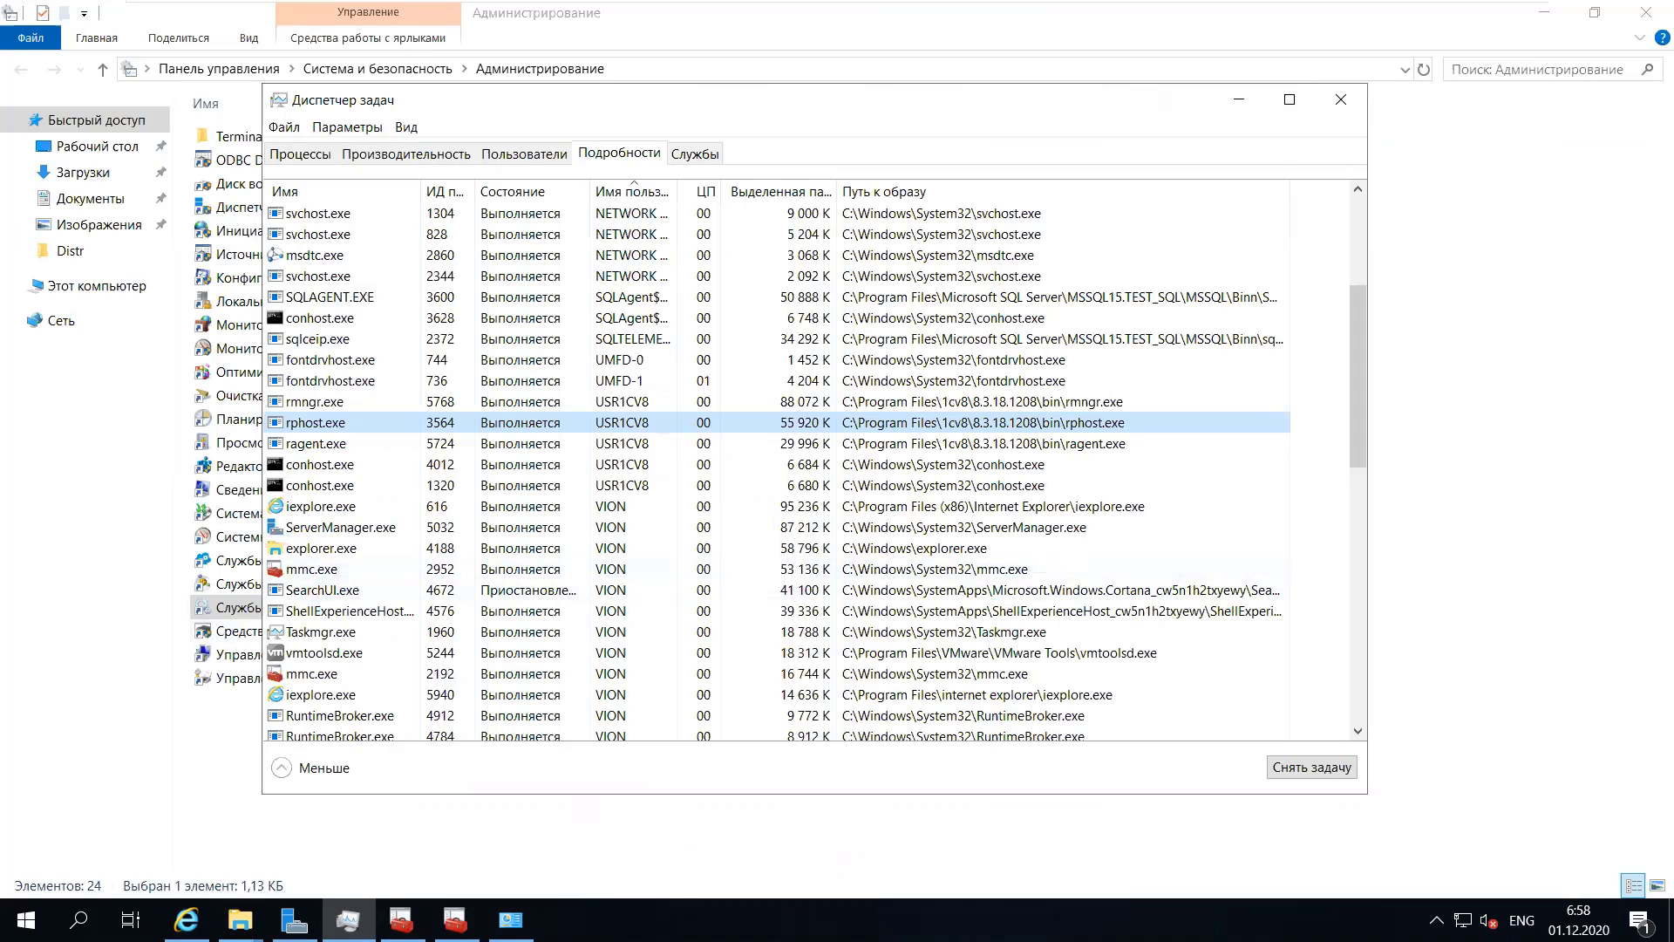
click(456, 921)
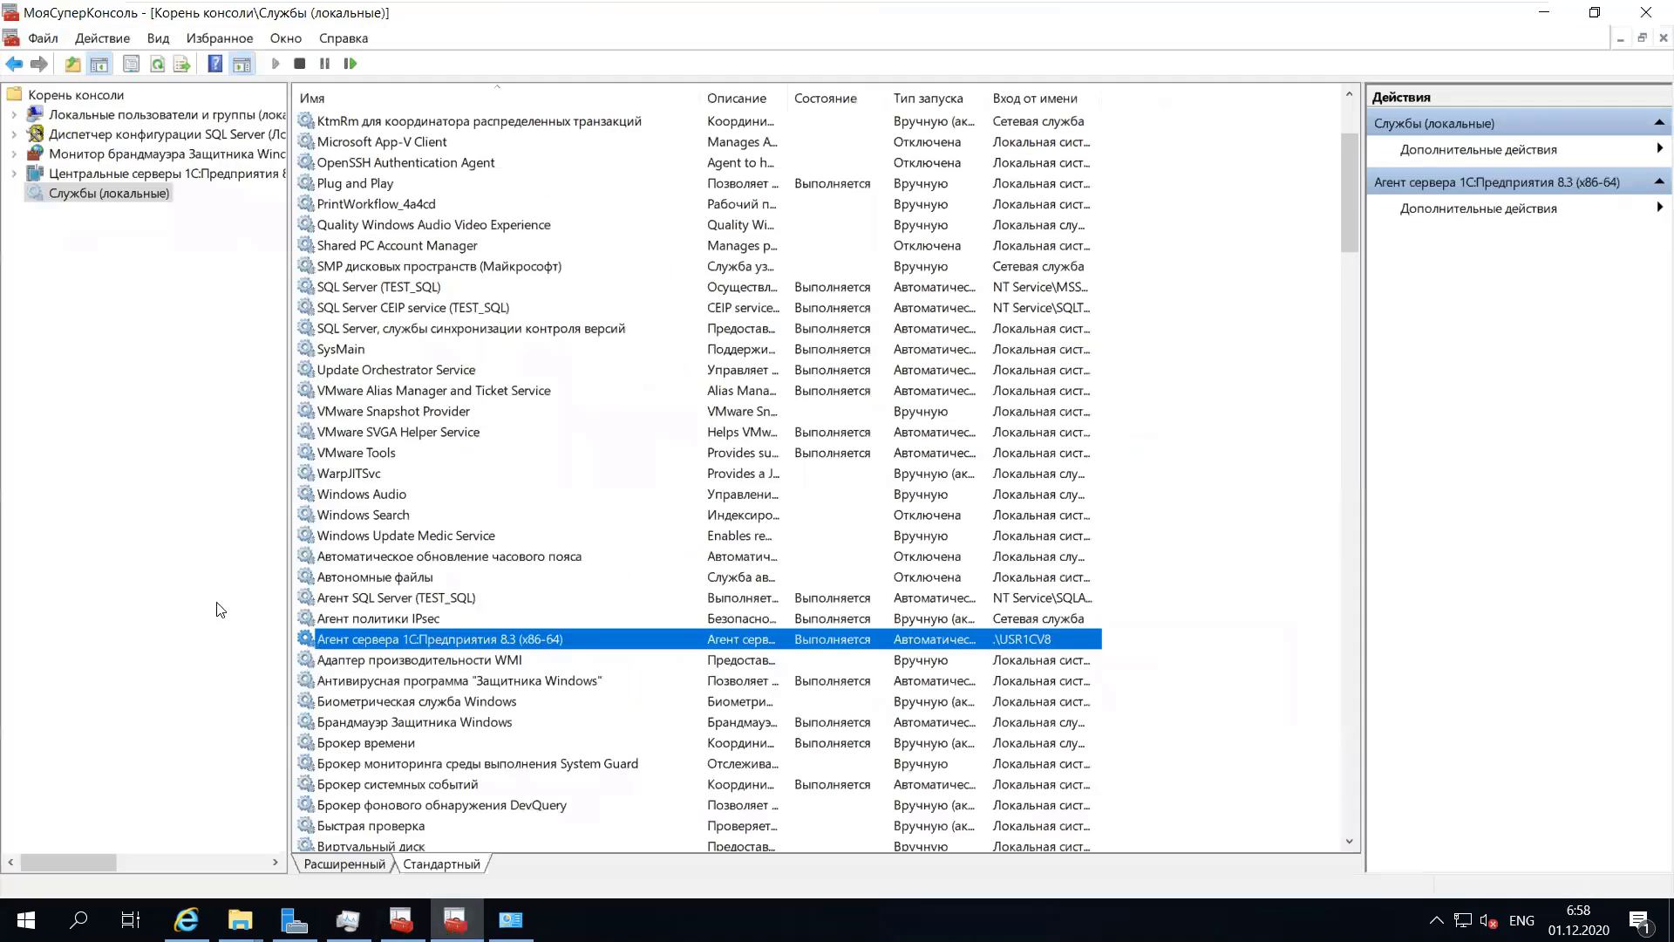
double_click(419, 643)
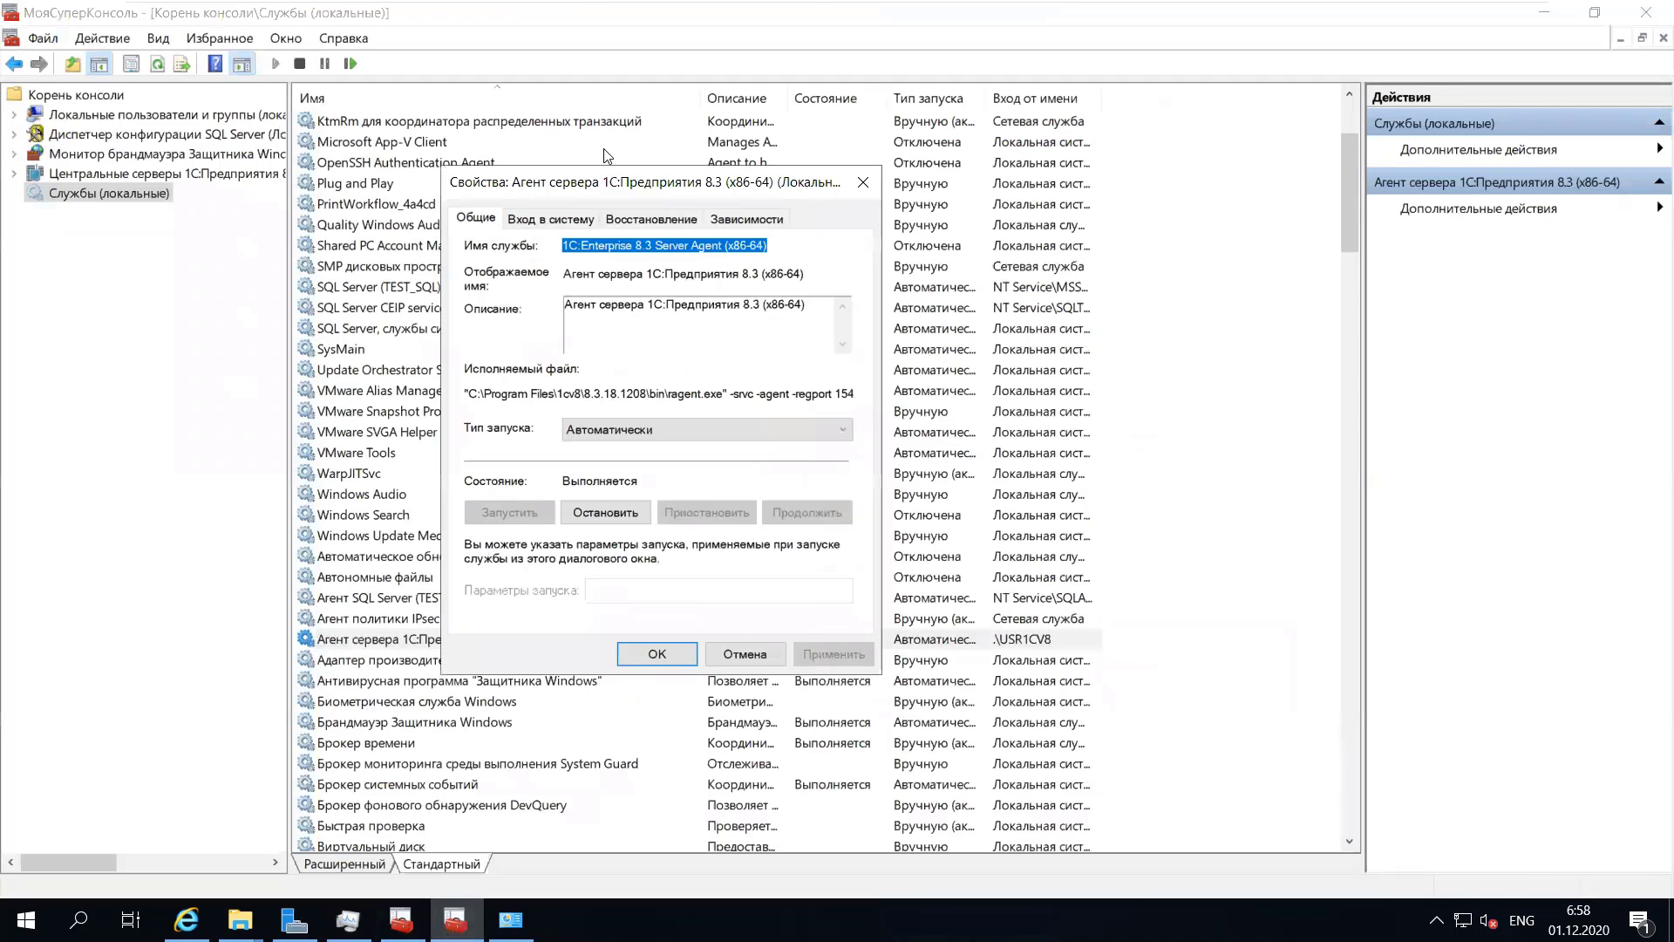
drag(609, 184, 515, 196)
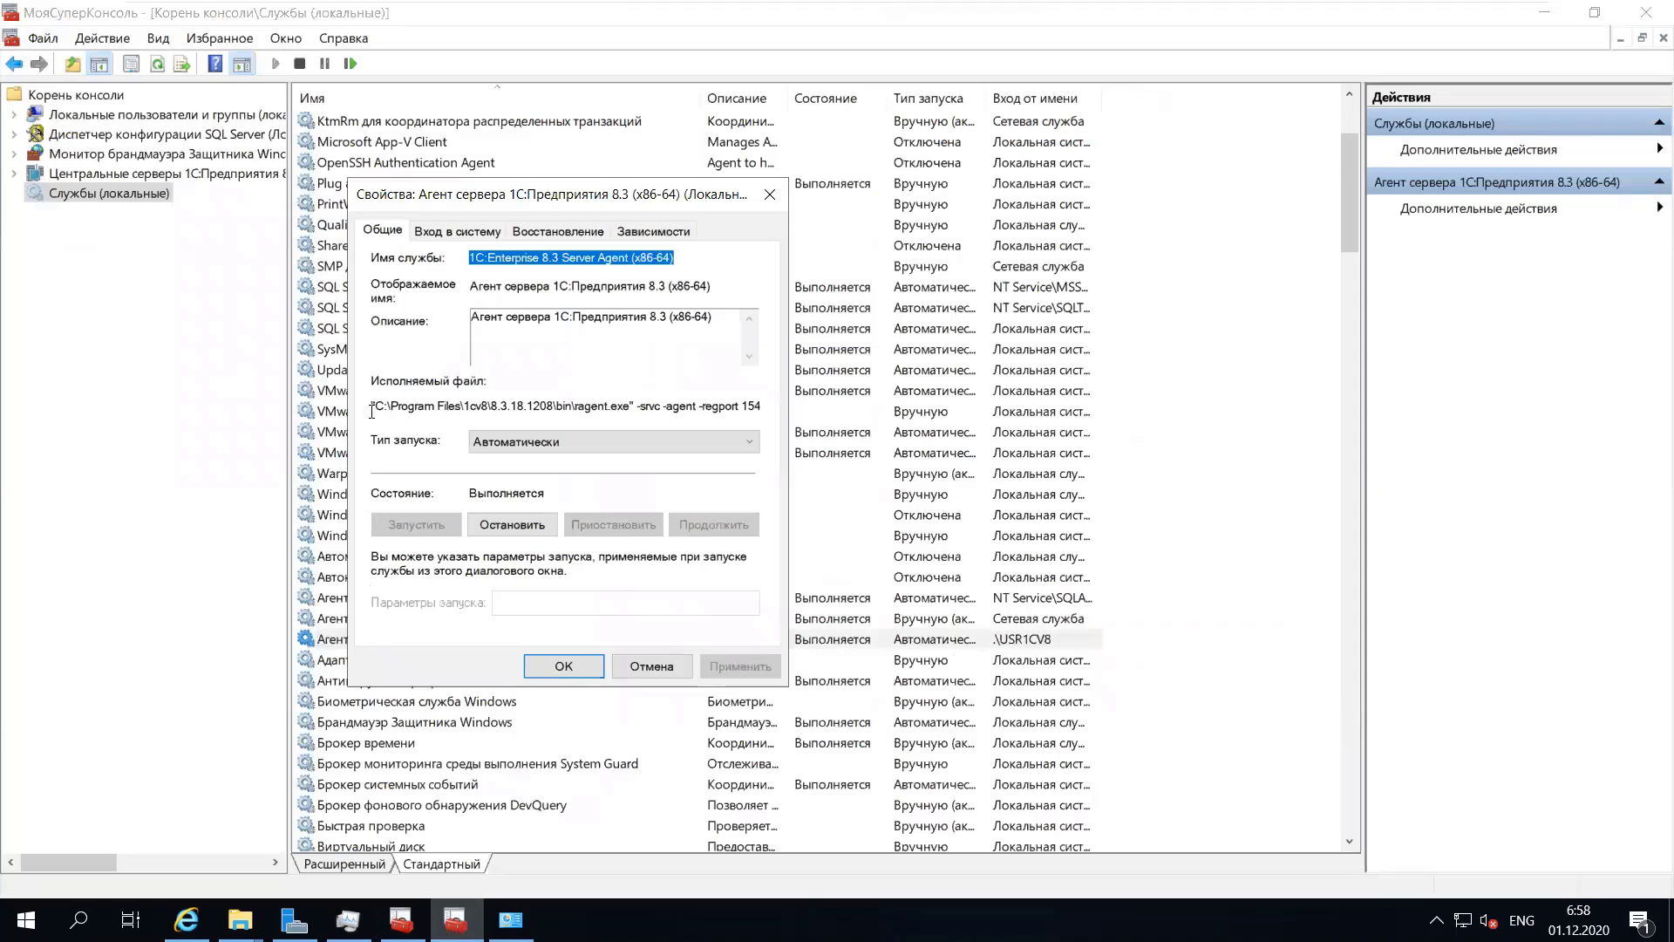
- Examine the ragent.exe path, its parameters and the srvinfo data folder, then switch to Explorer's 1cv8 window
drag(371, 408, 627, 409)
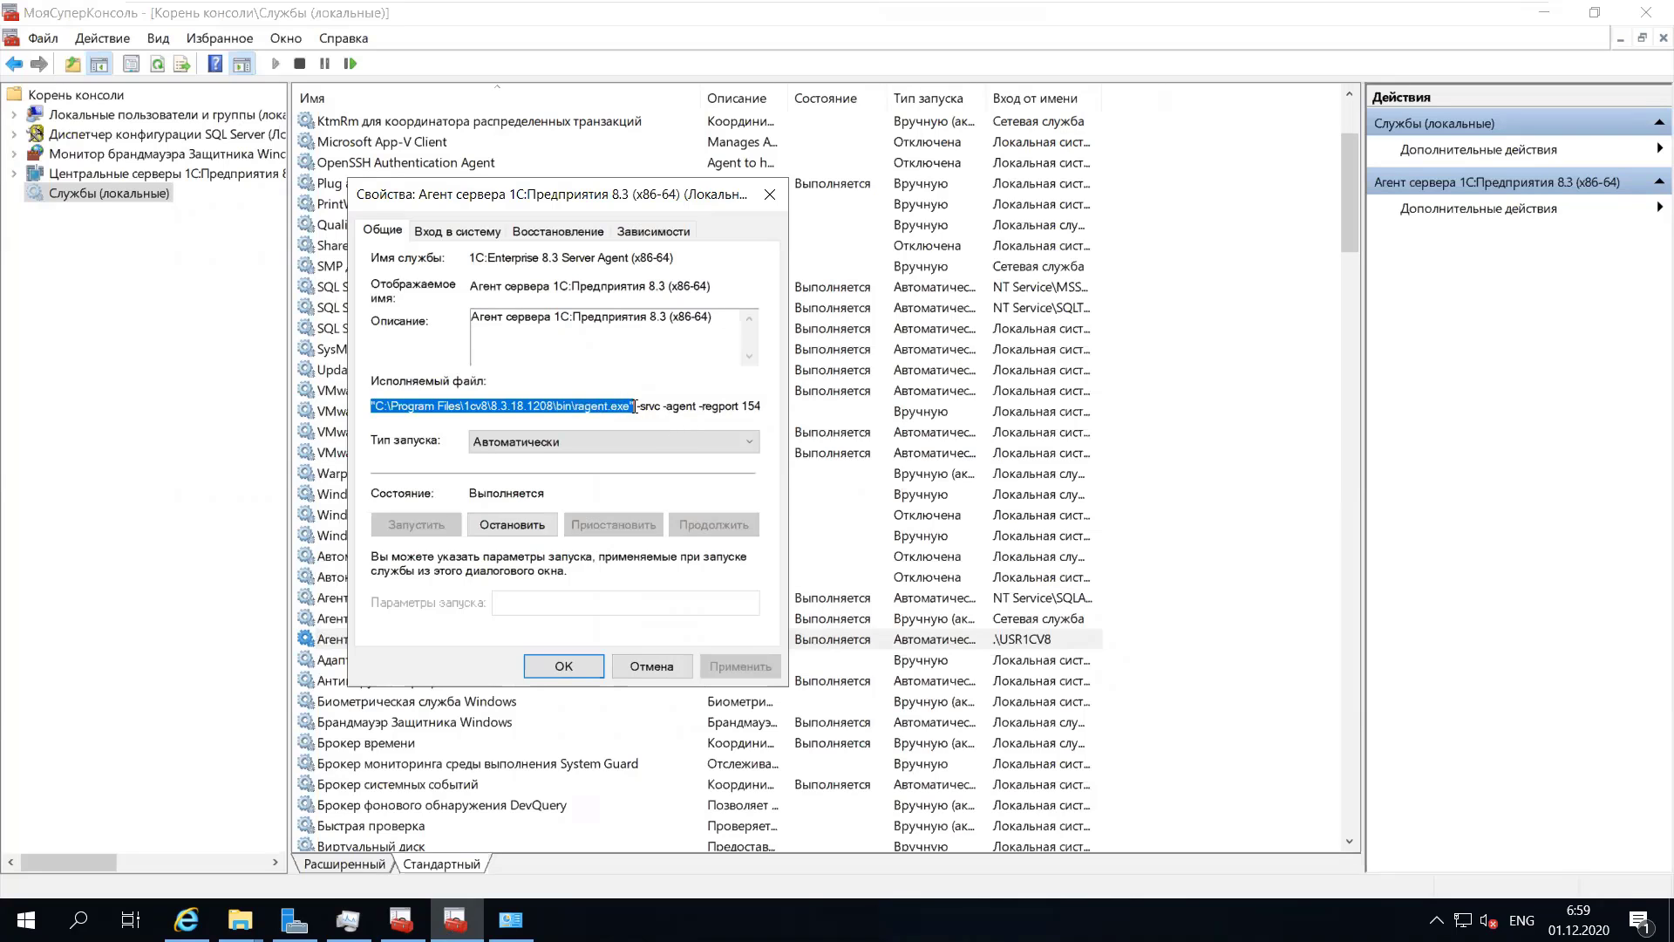
drag(638, 406, 771, 406)
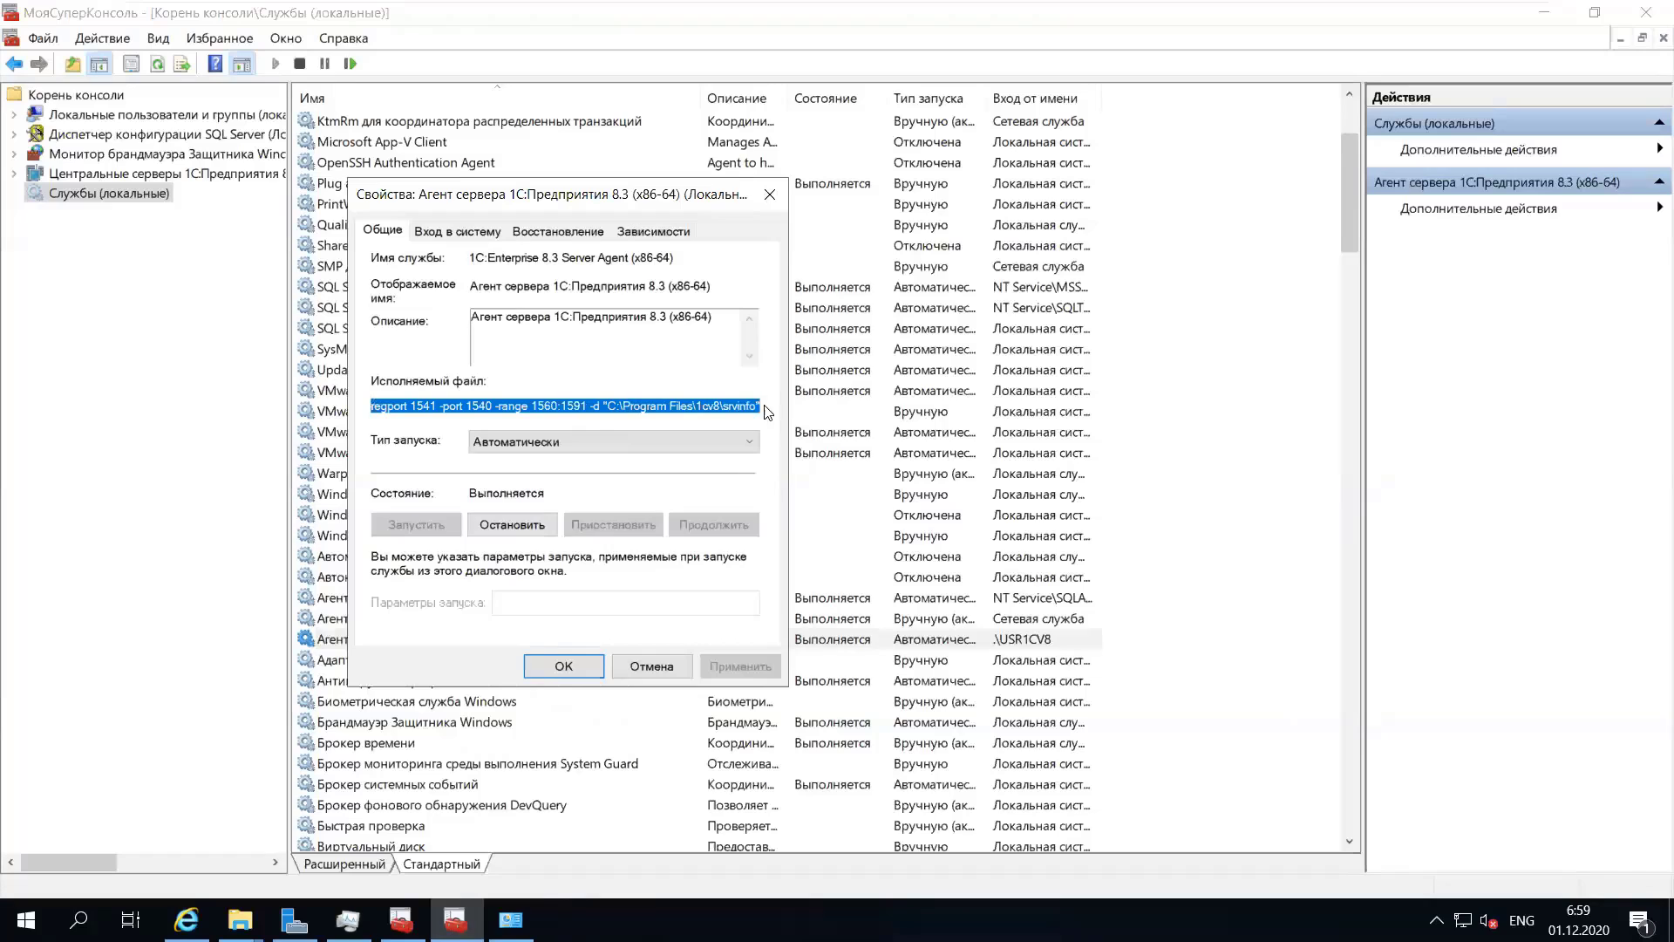
click(736, 405)
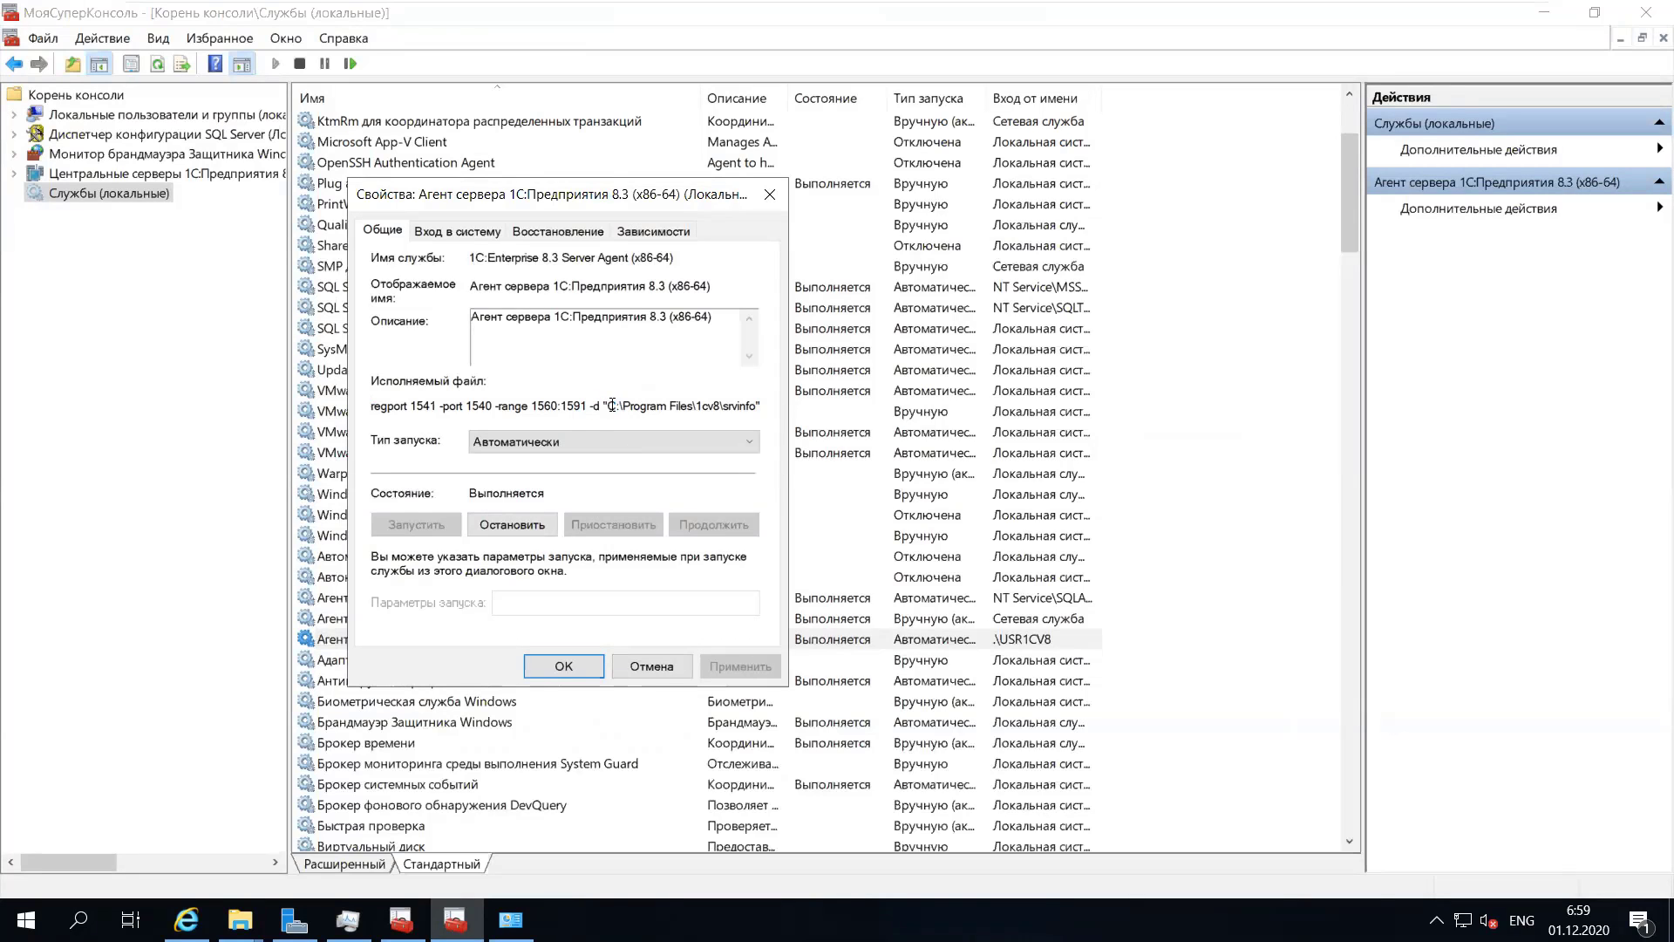
drag(609, 405, 752, 403)
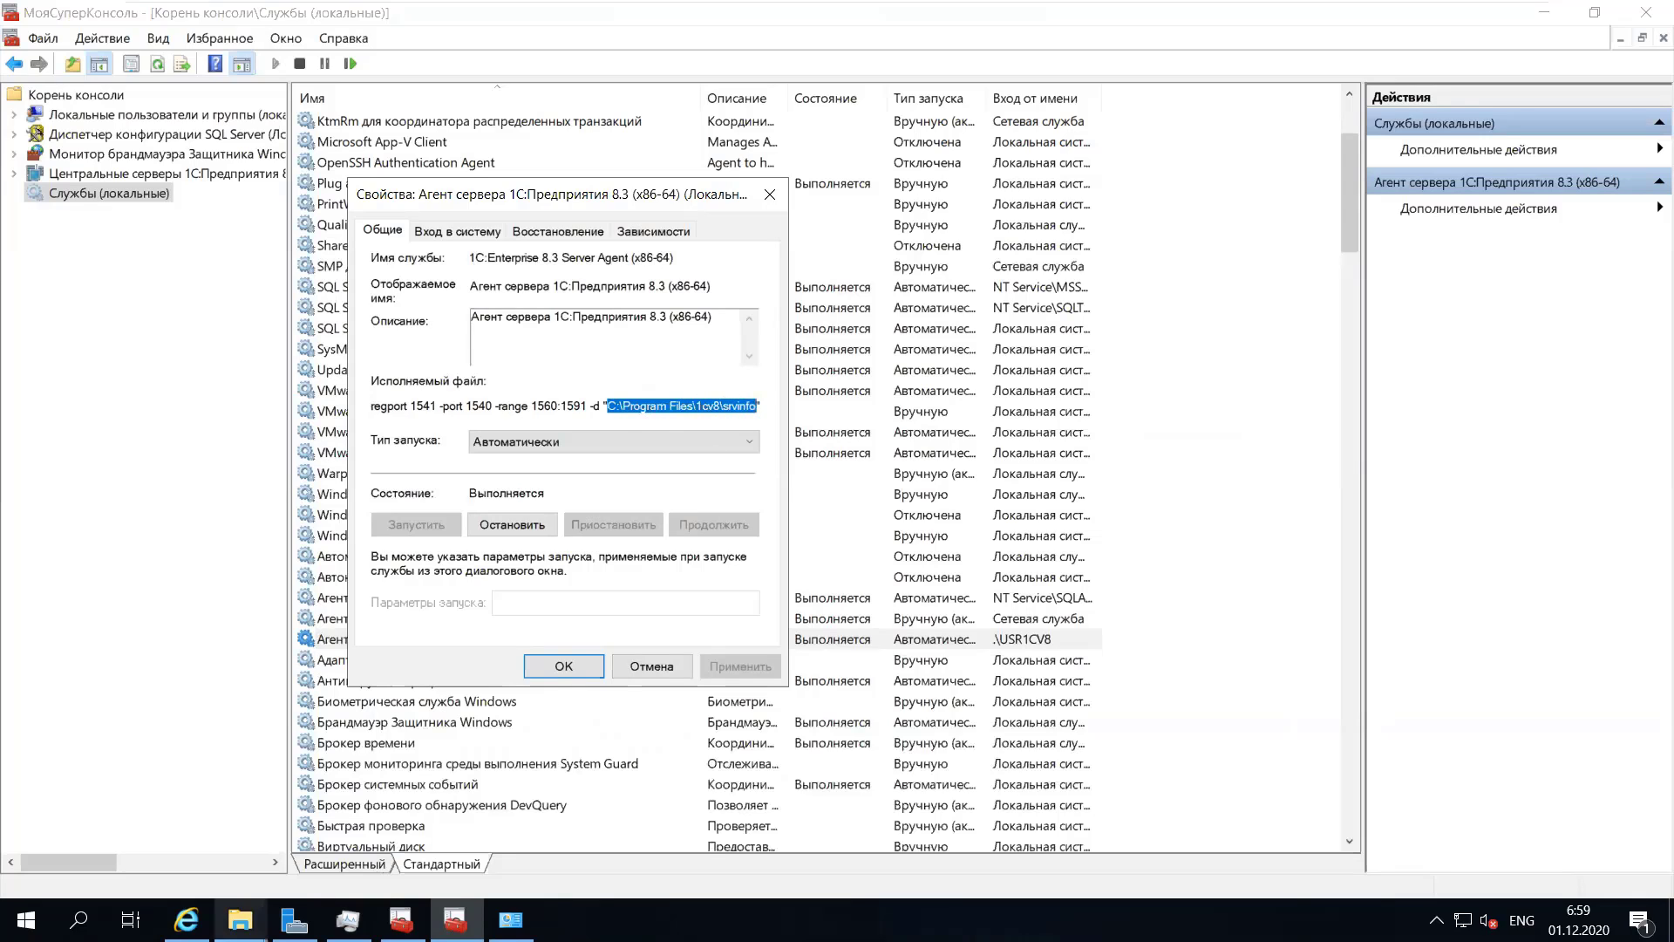
click(241, 920)
click(119, 820)
- Open srvinfo\reg_1541 to view its cluster .lst files, then place Task Manager over Explorer
click(279, 249)
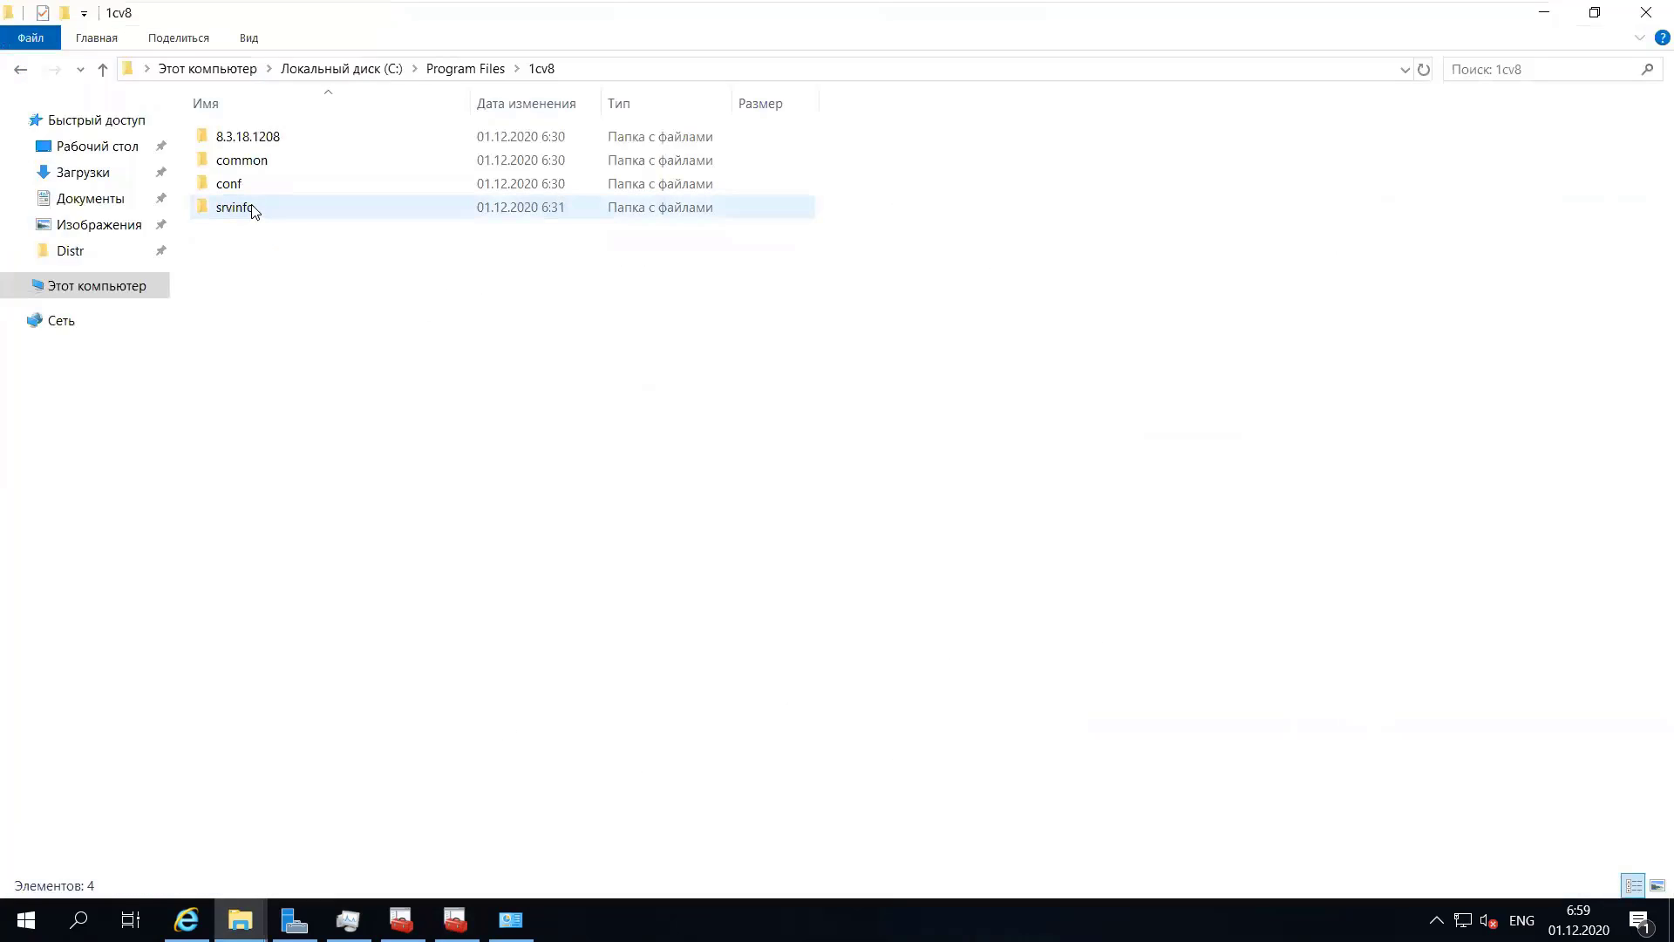
double_click(252, 209)
double_click(266, 139)
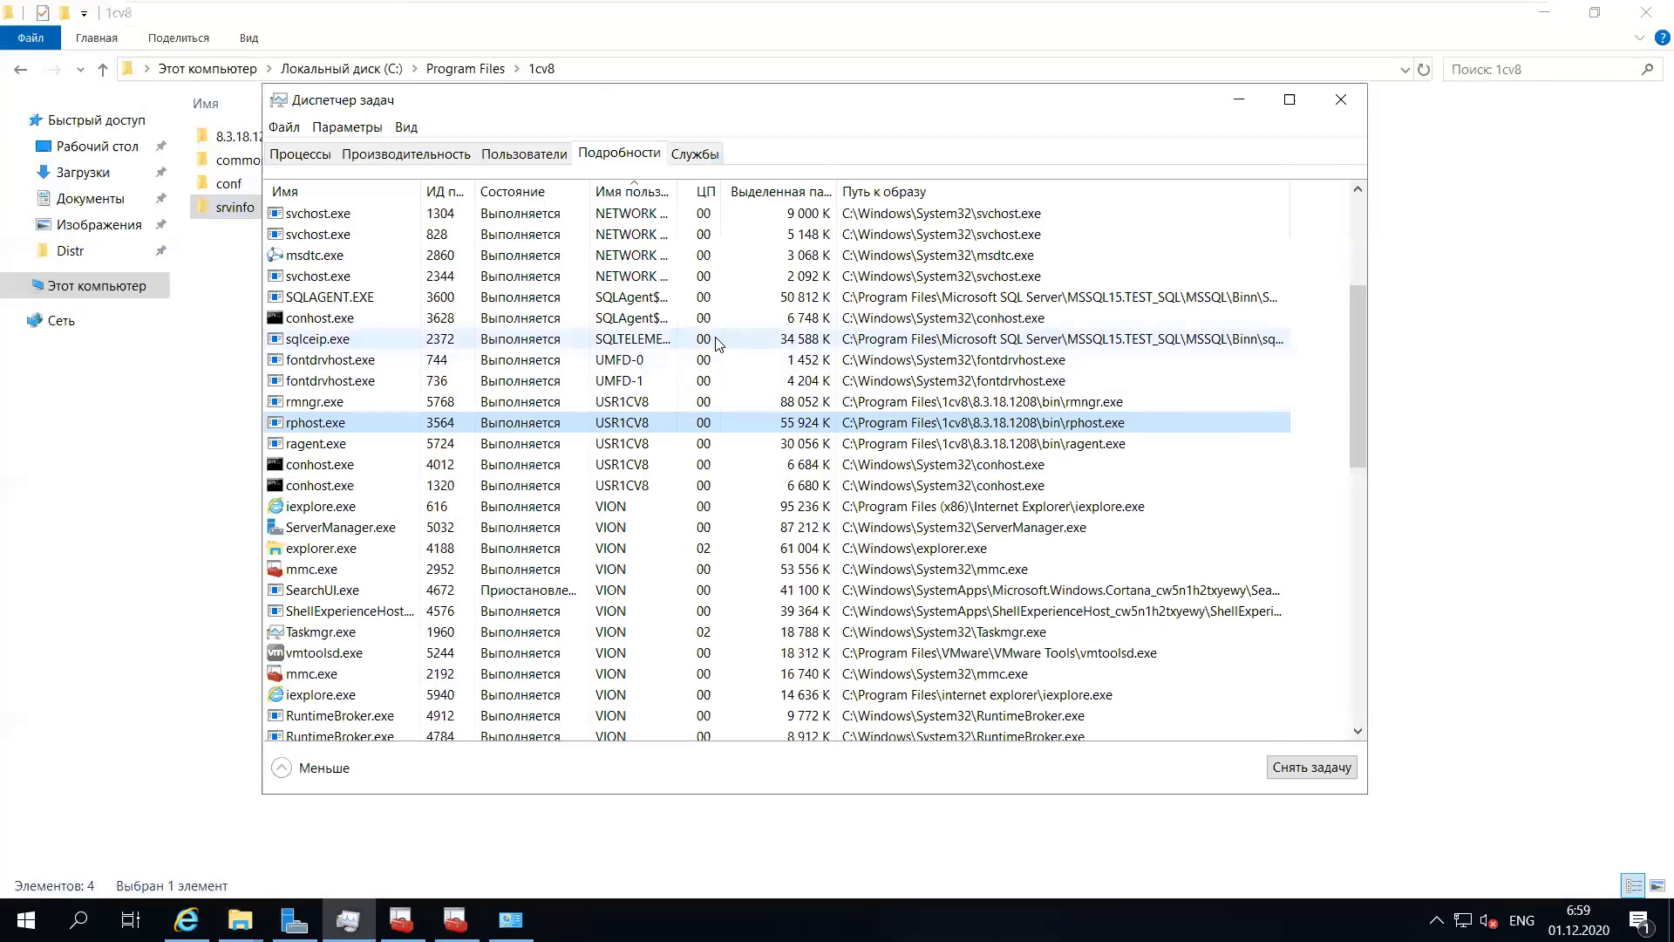
drag(620, 106, 589, 219)
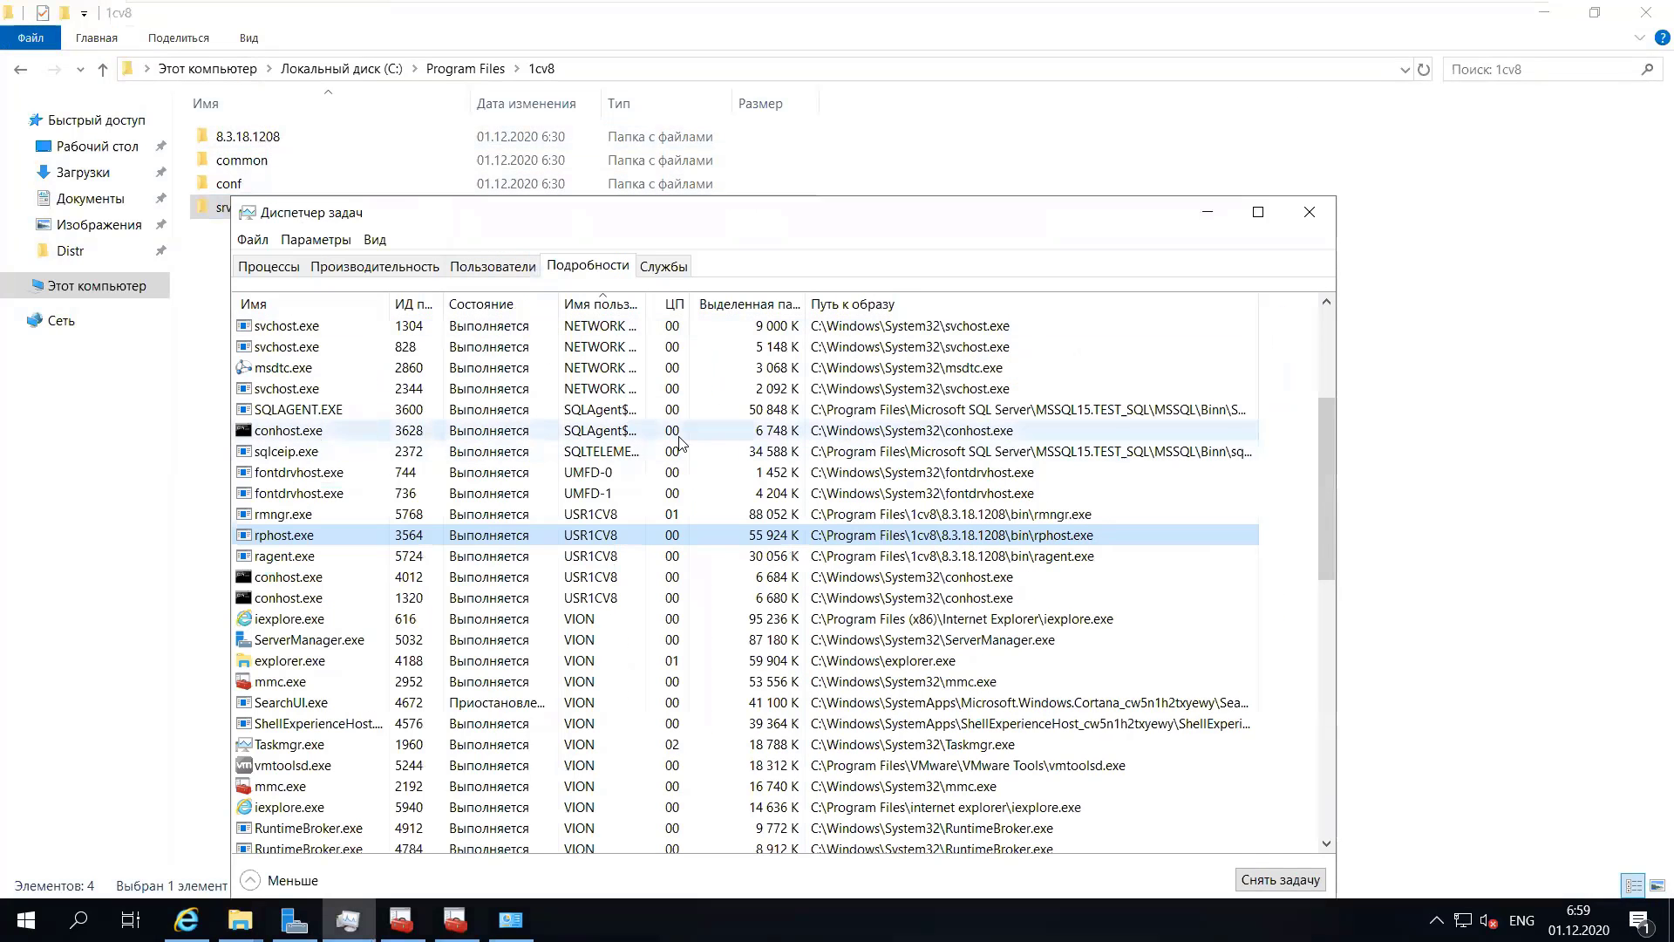